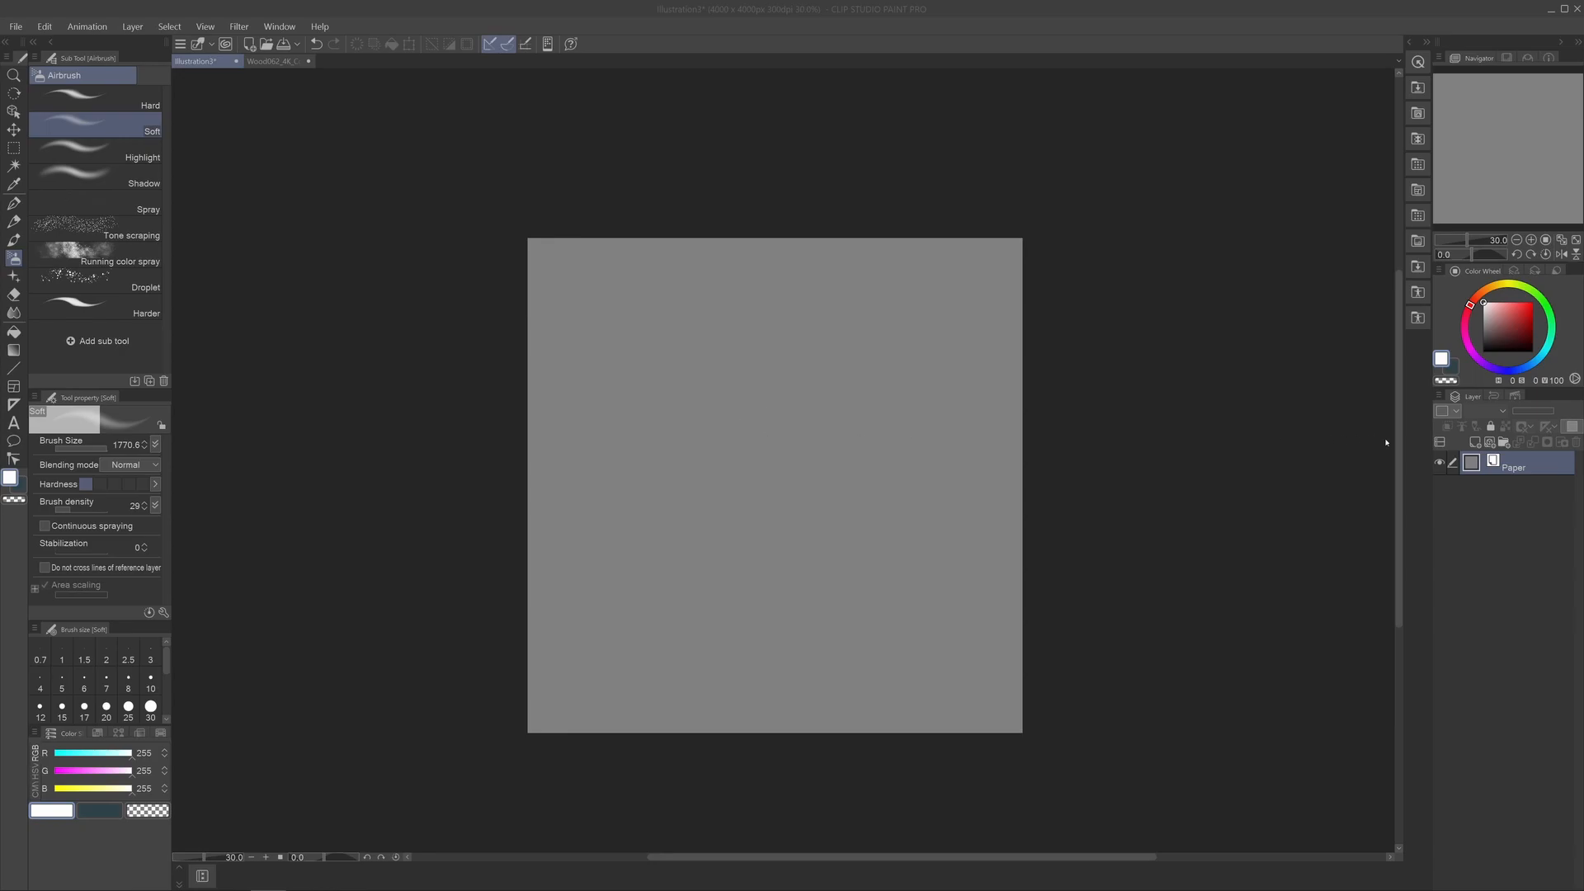
Add a raster layer and make a circular selection a bit over half the canvas width, slightly above the canvas centre.
click(1474, 442)
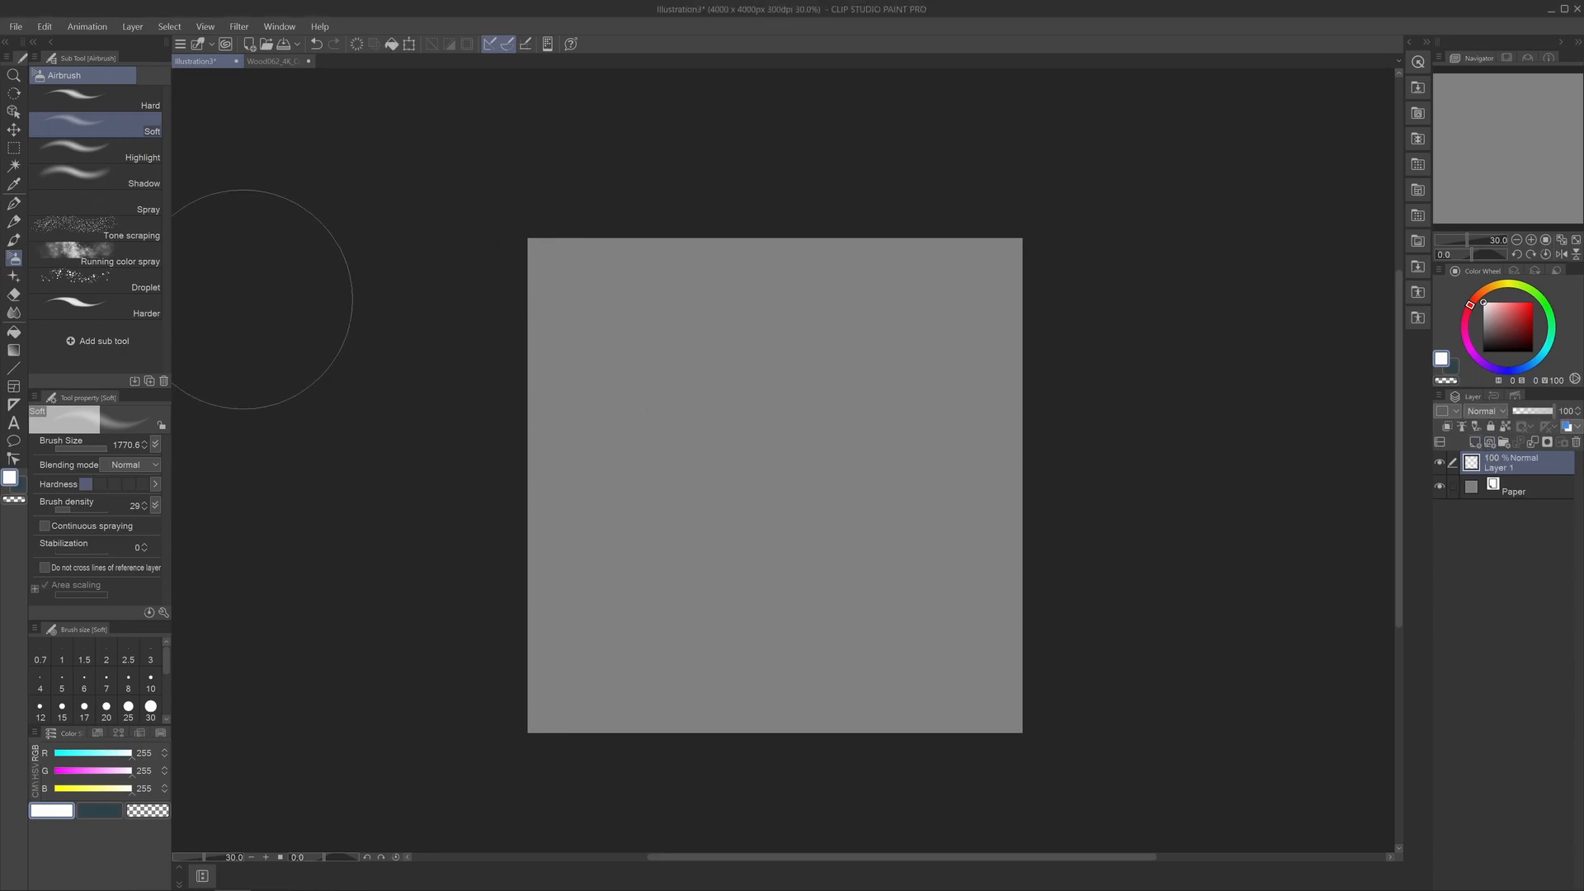
click(14, 149)
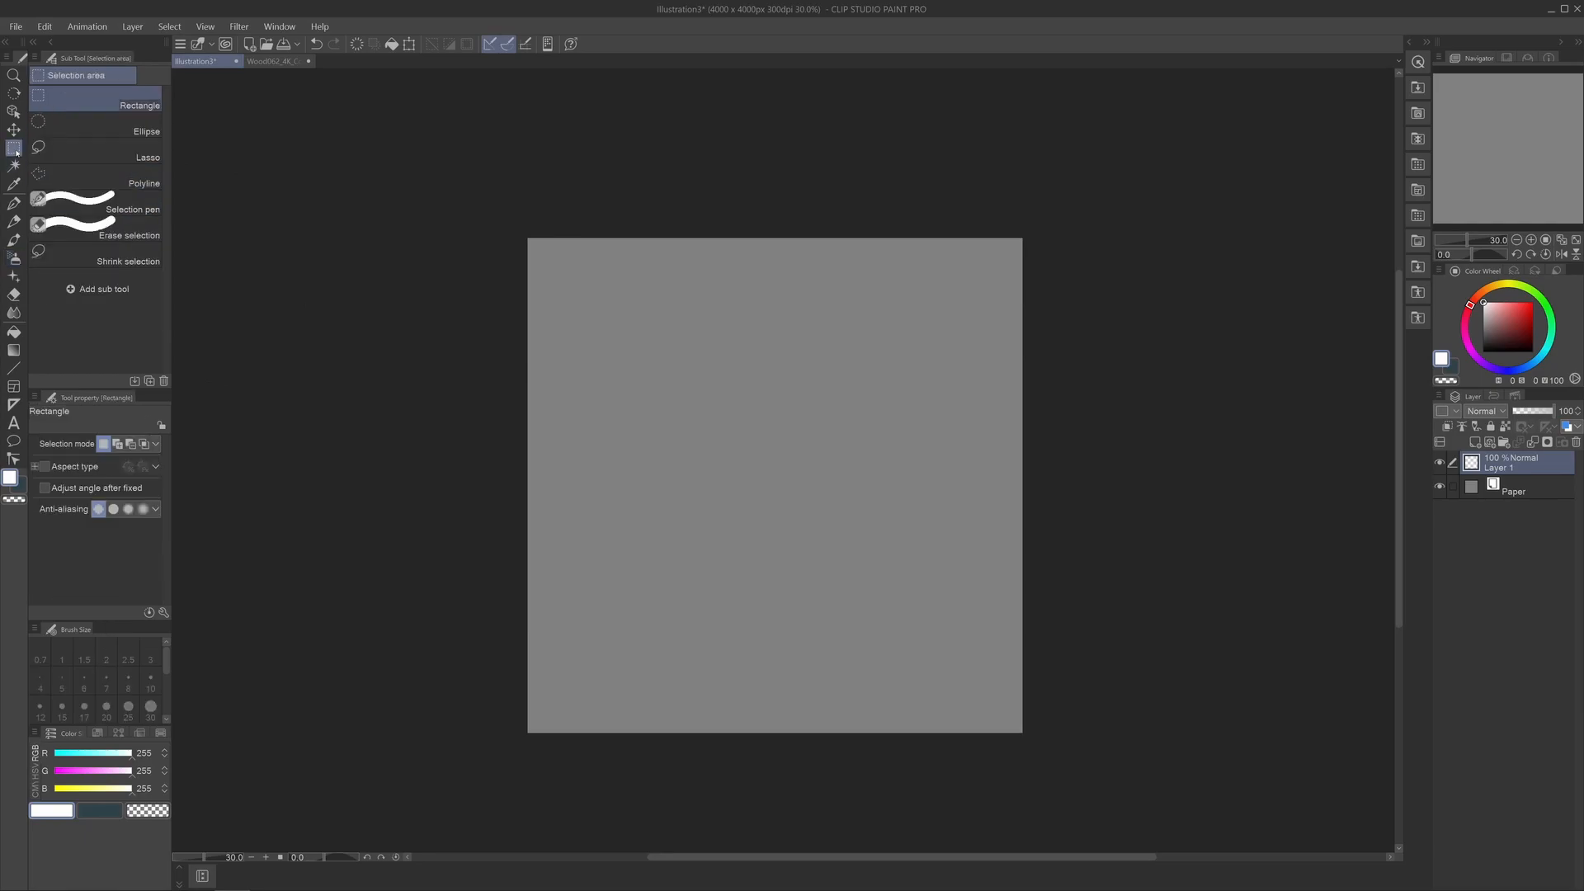
click(113, 130)
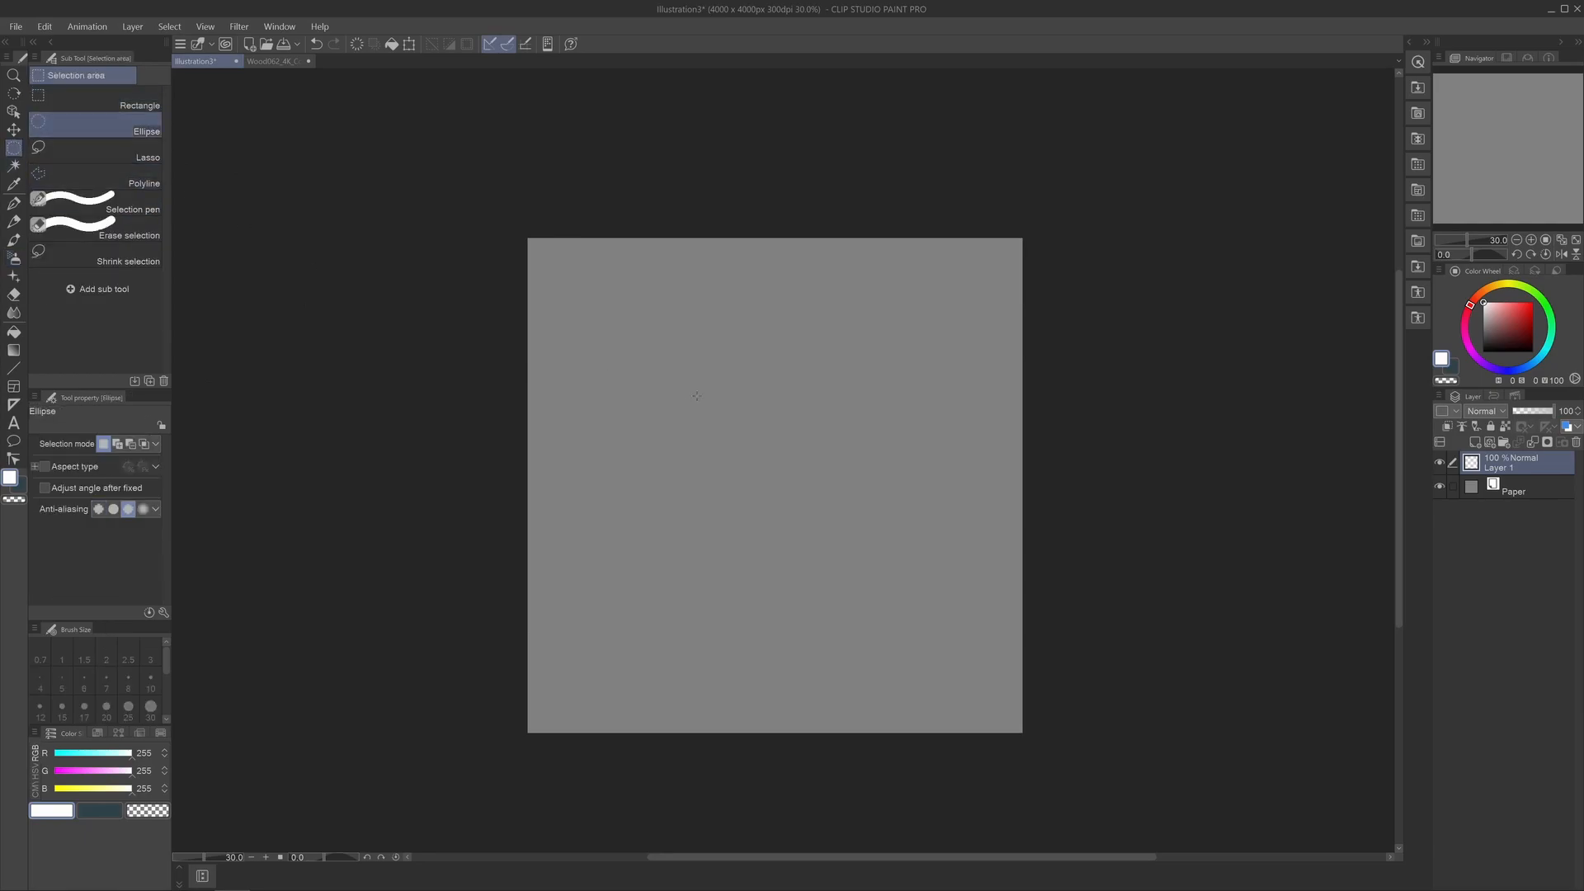
scroll(730, 448, up, 1)
drag(701, 435, 636, 378)
scroll(676, 403, up, 1)
drag(537, 251, 1049, 595)
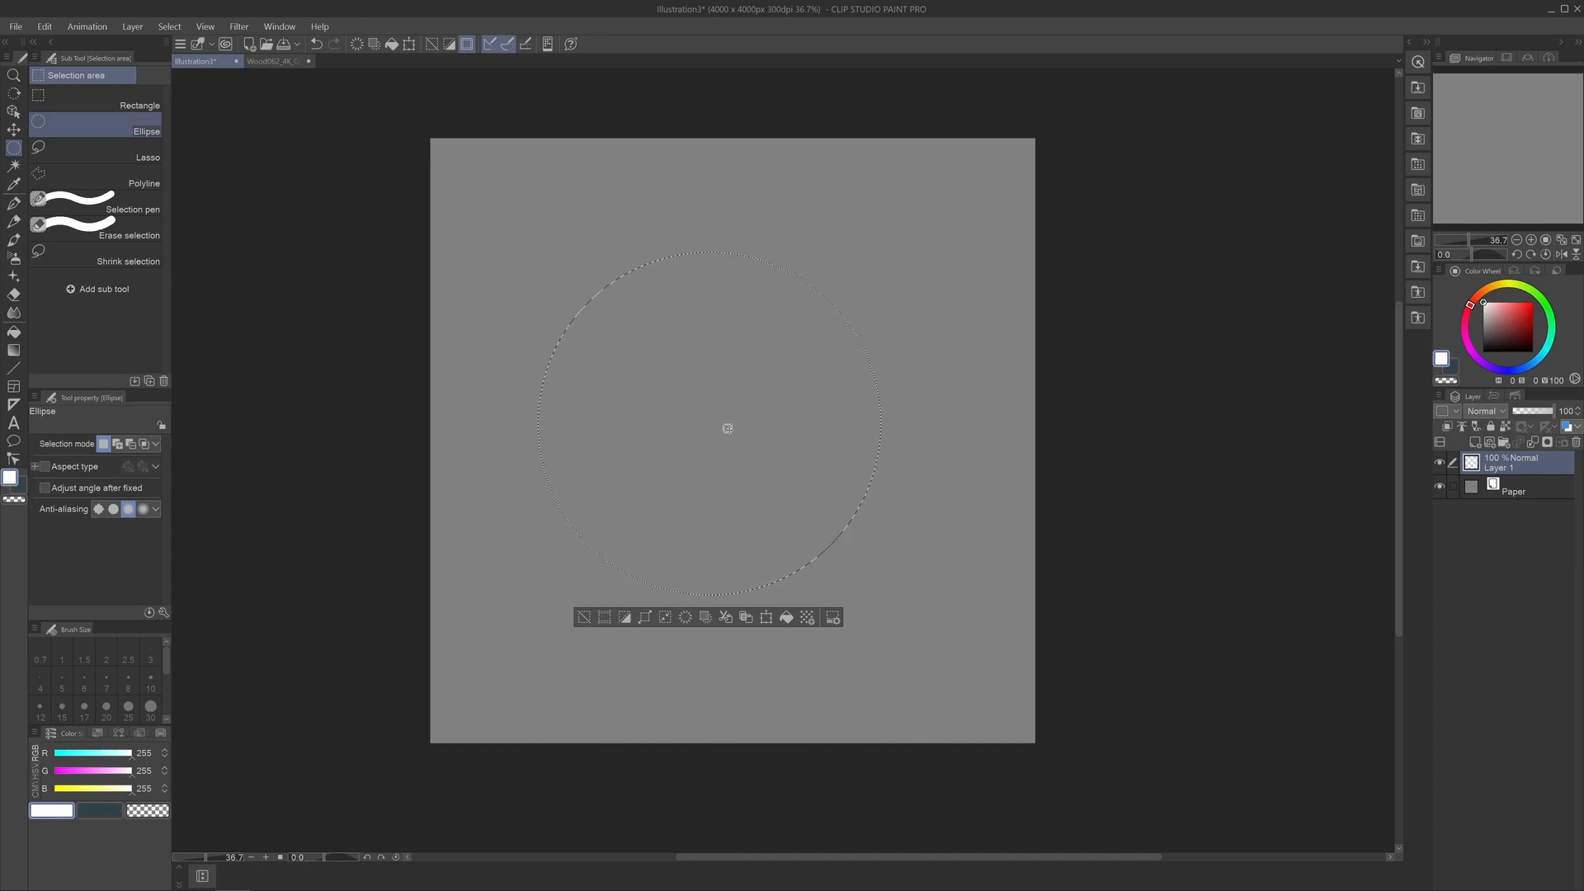
drag(727, 428, 749, 415)
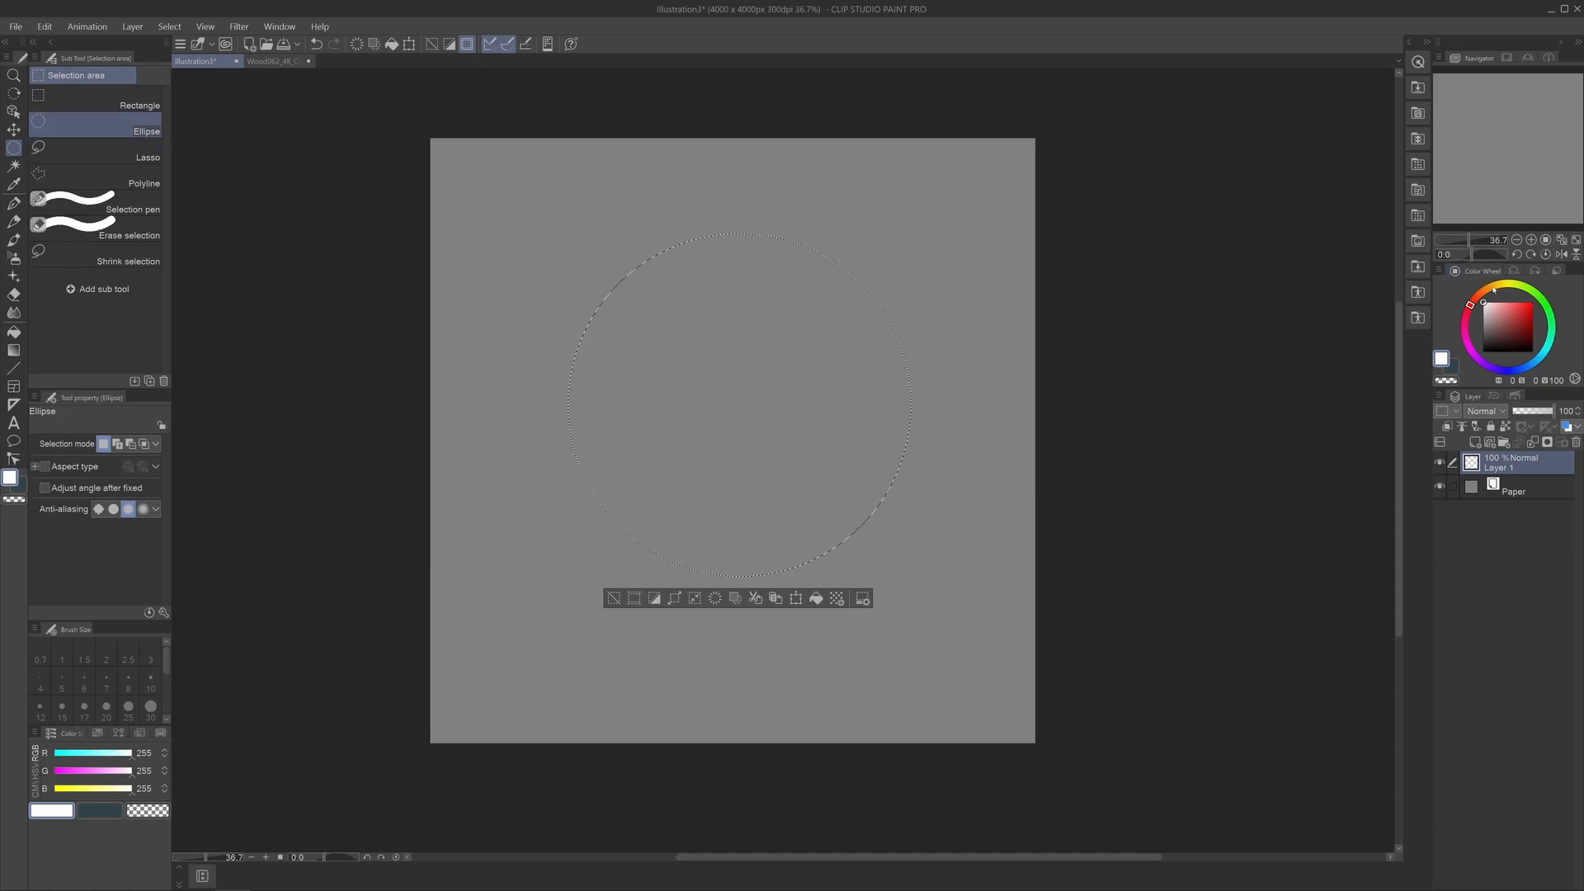
Fill the circular selection with brown (RGB 142, 116, 77) and deselect it.
click(1493, 289)
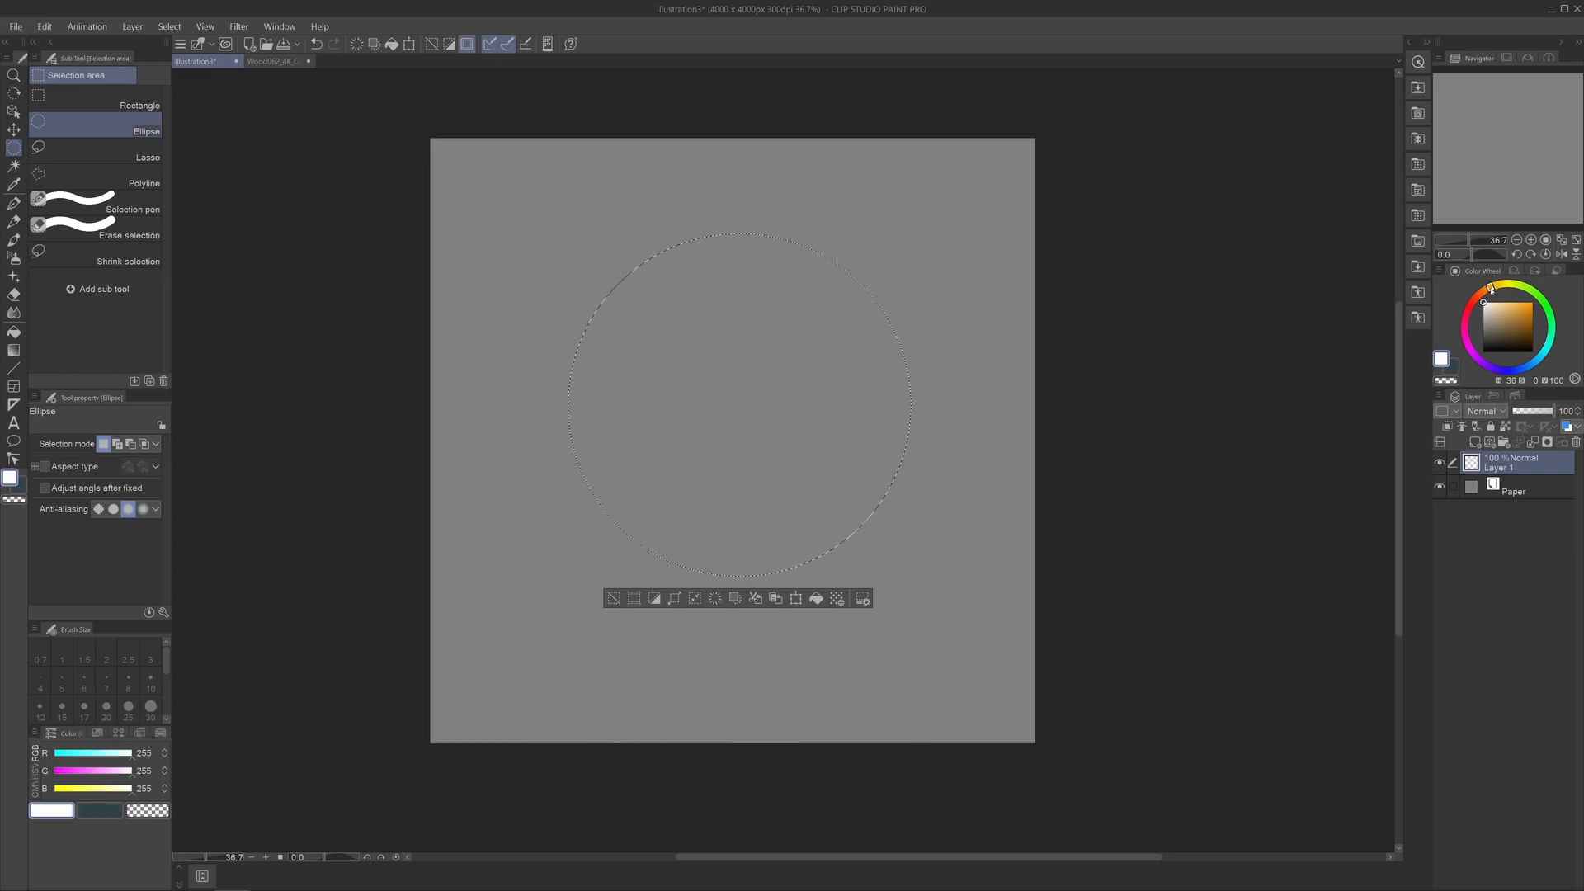
drag(1513, 322, 1506, 321)
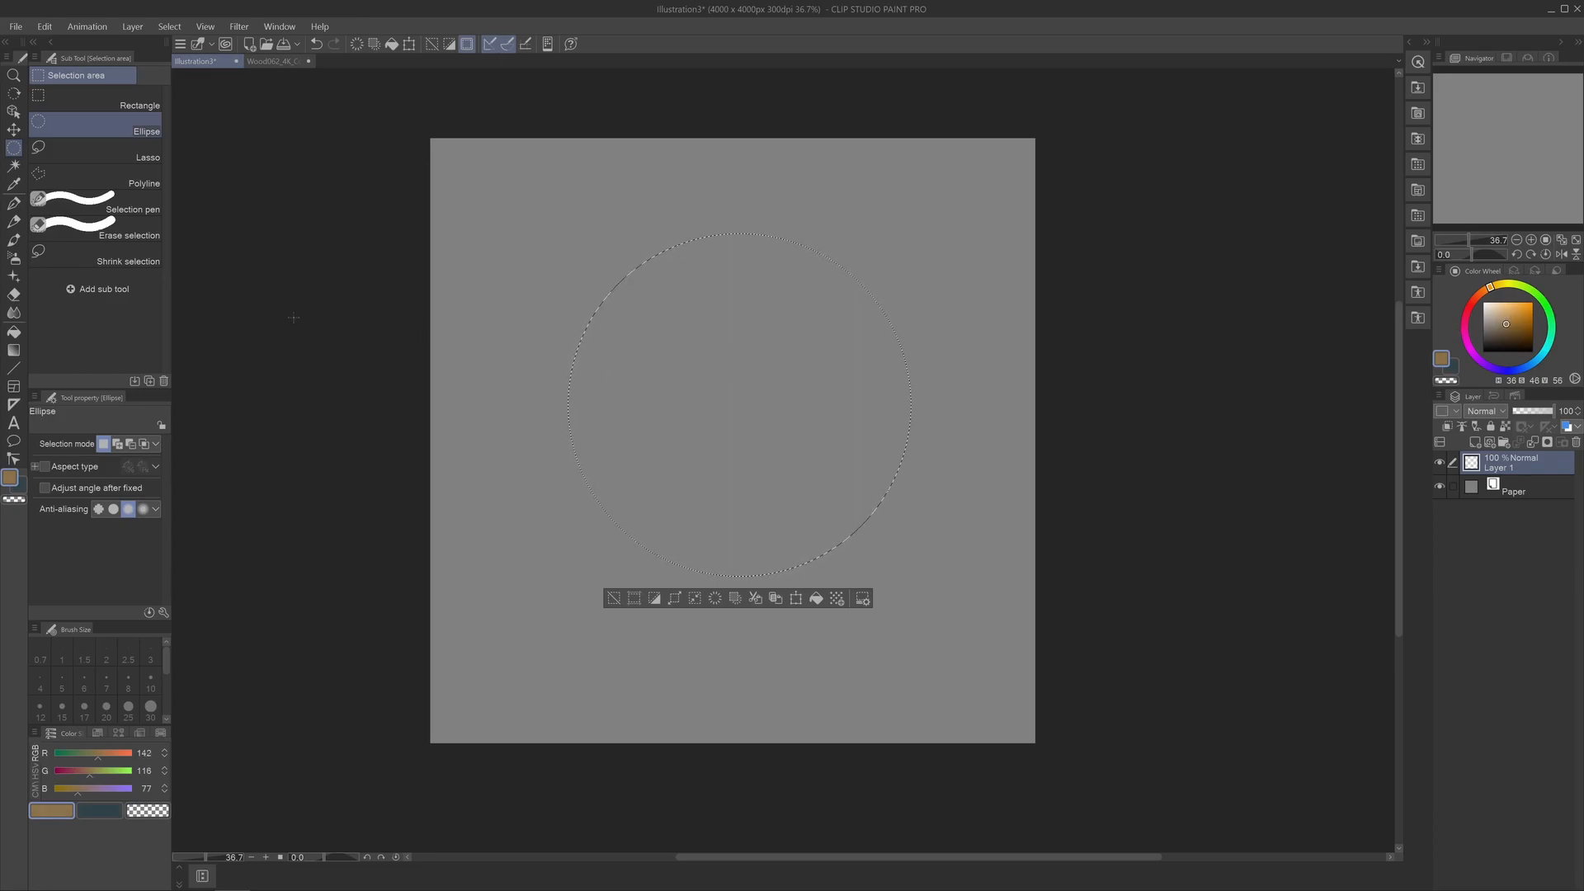
key(g)
key(g)
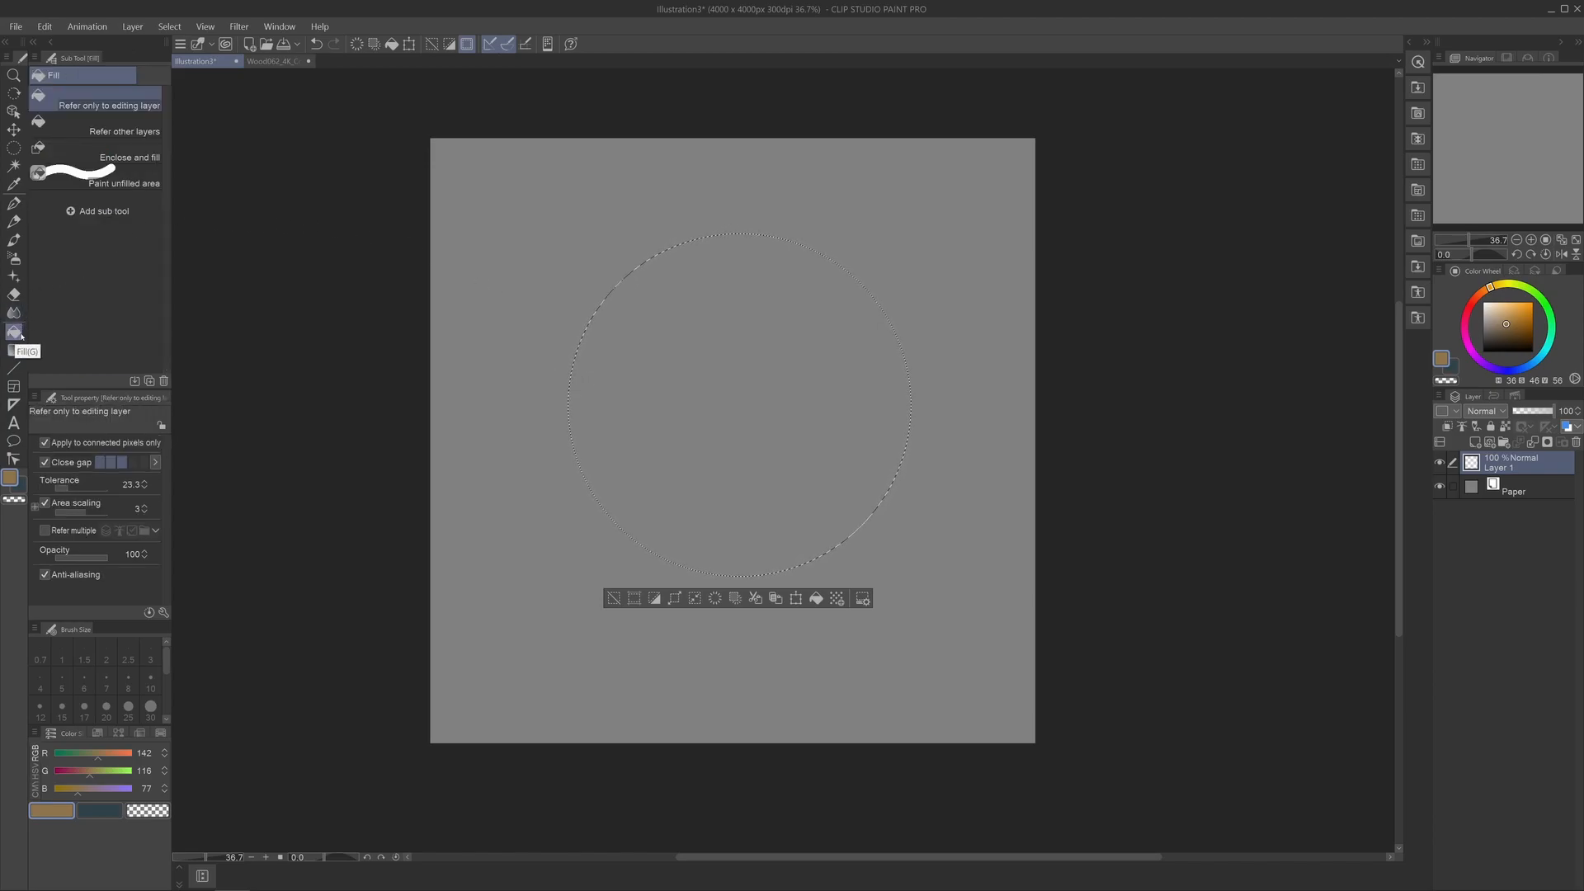
click(747, 394)
key(ctrl+d)
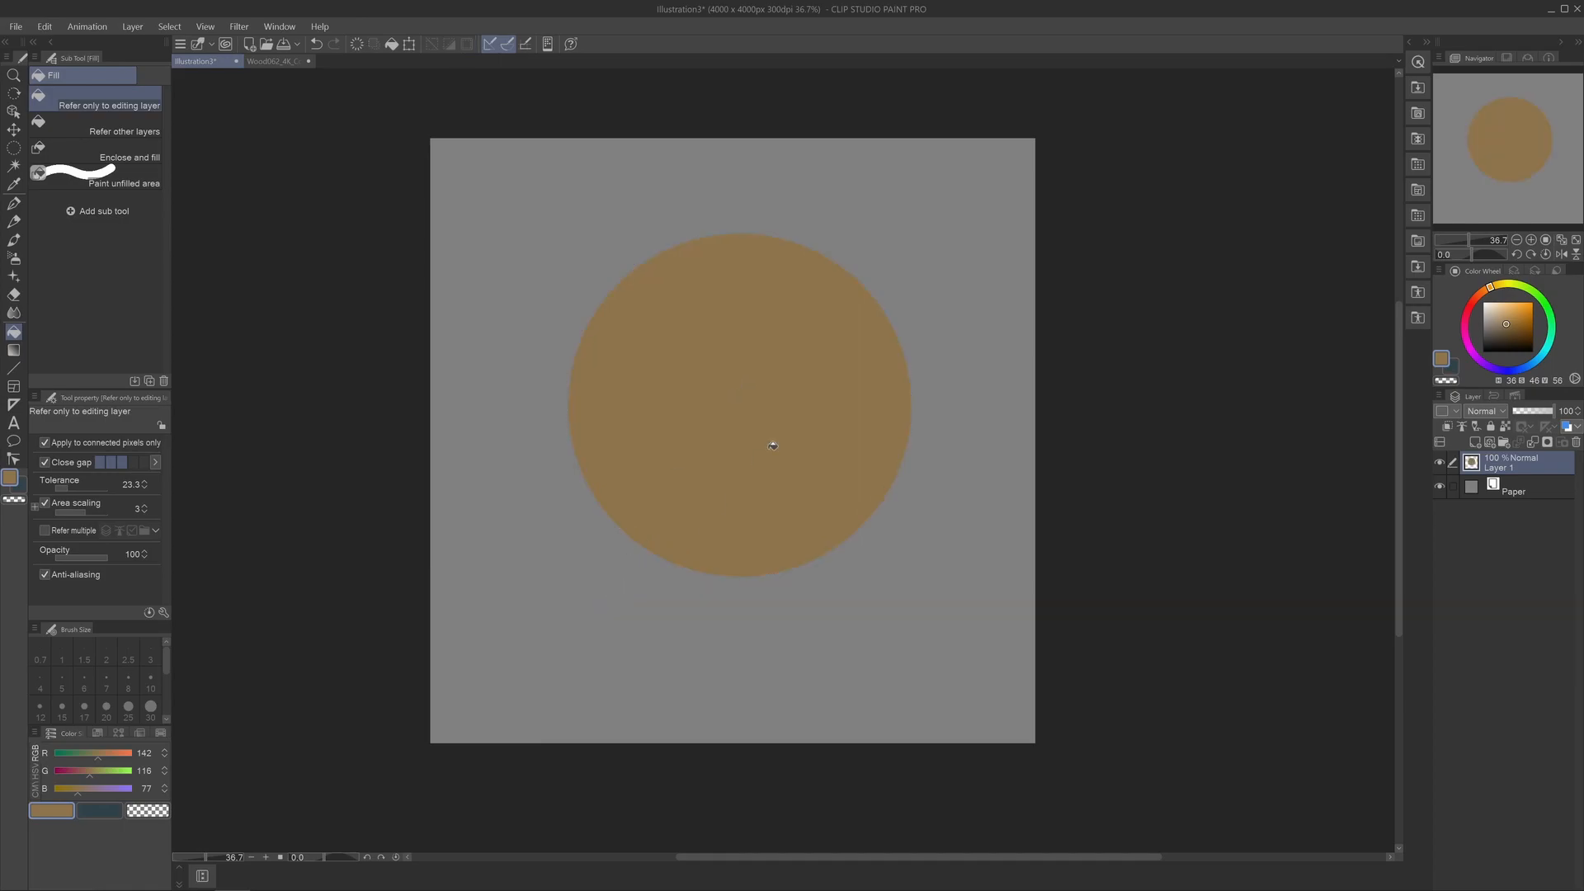
Add a layer beneath the brown circle and spray white over the background's upper-left area with the Soft airbrush at size 2000.
click(1523, 495)
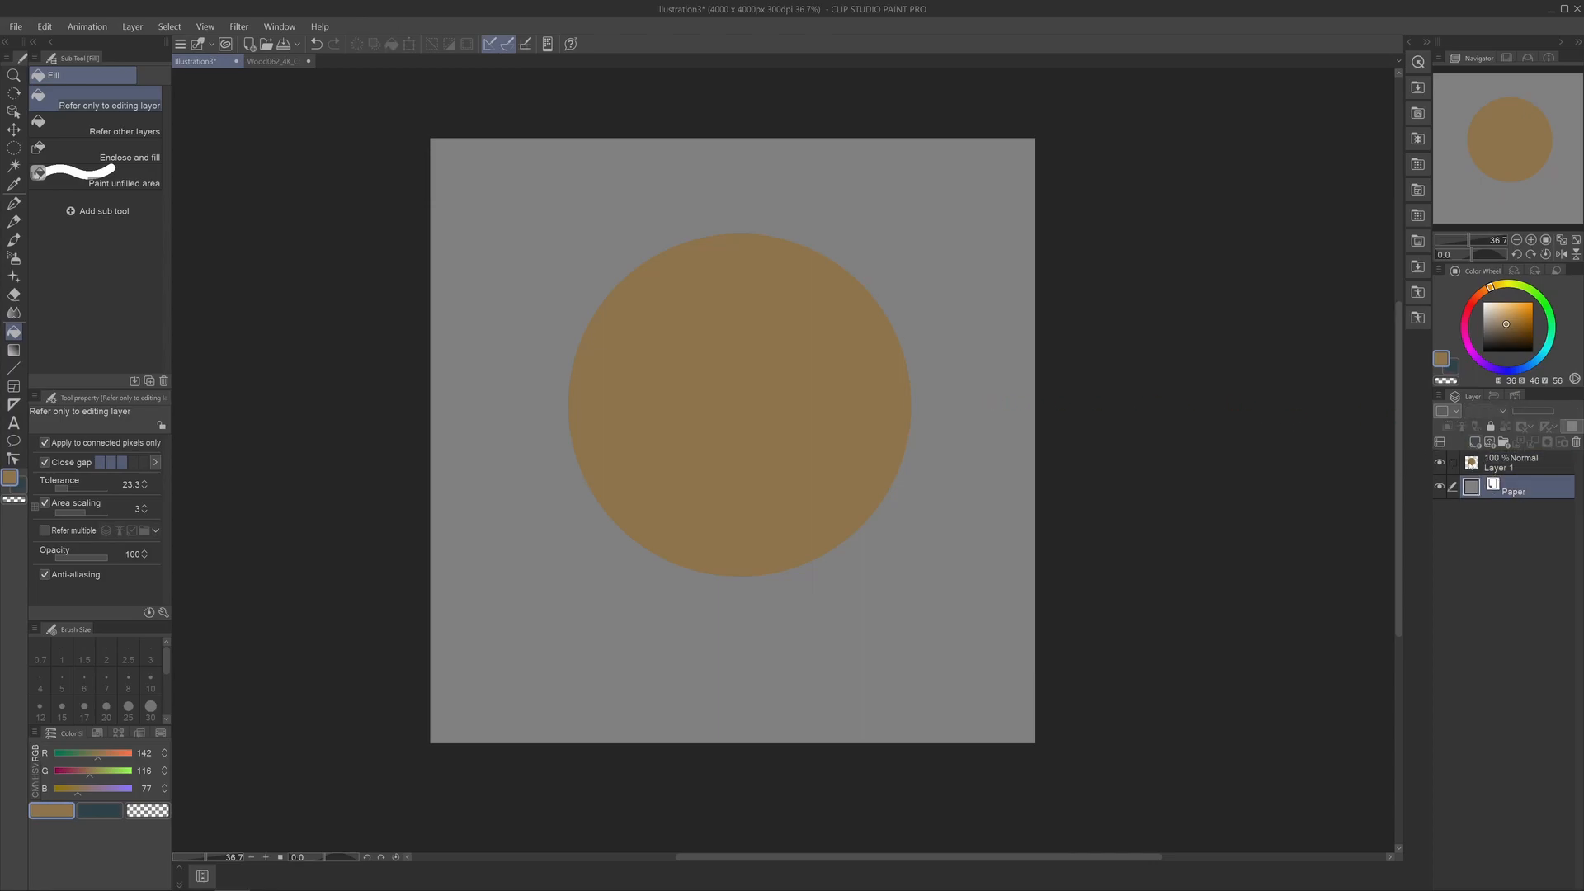
click(1476, 444)
click(1482, 303)
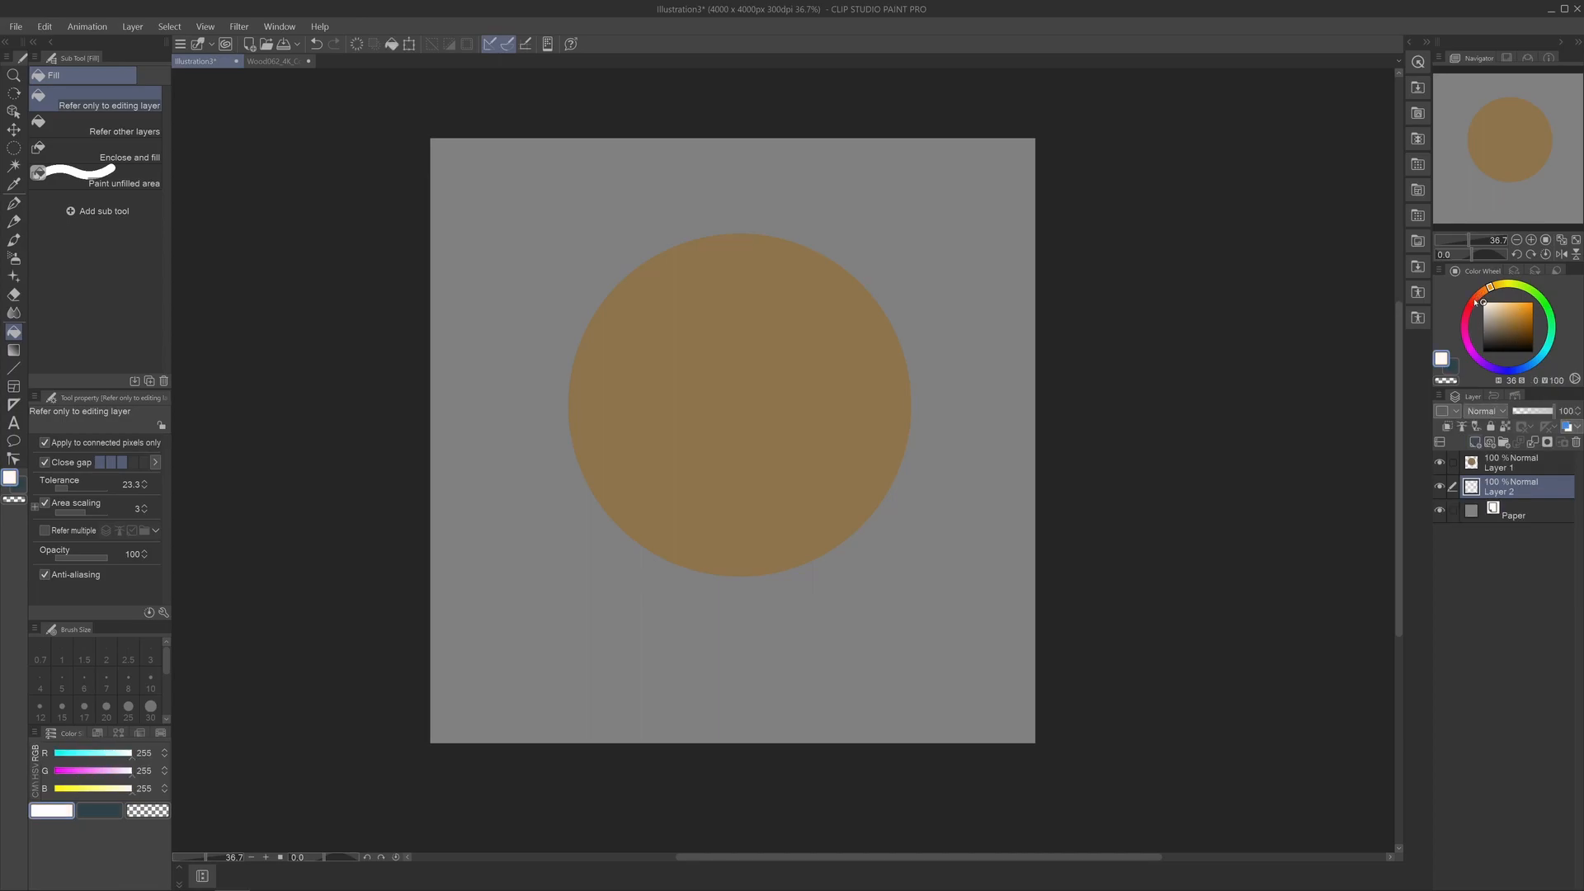
key(b)
key(b)
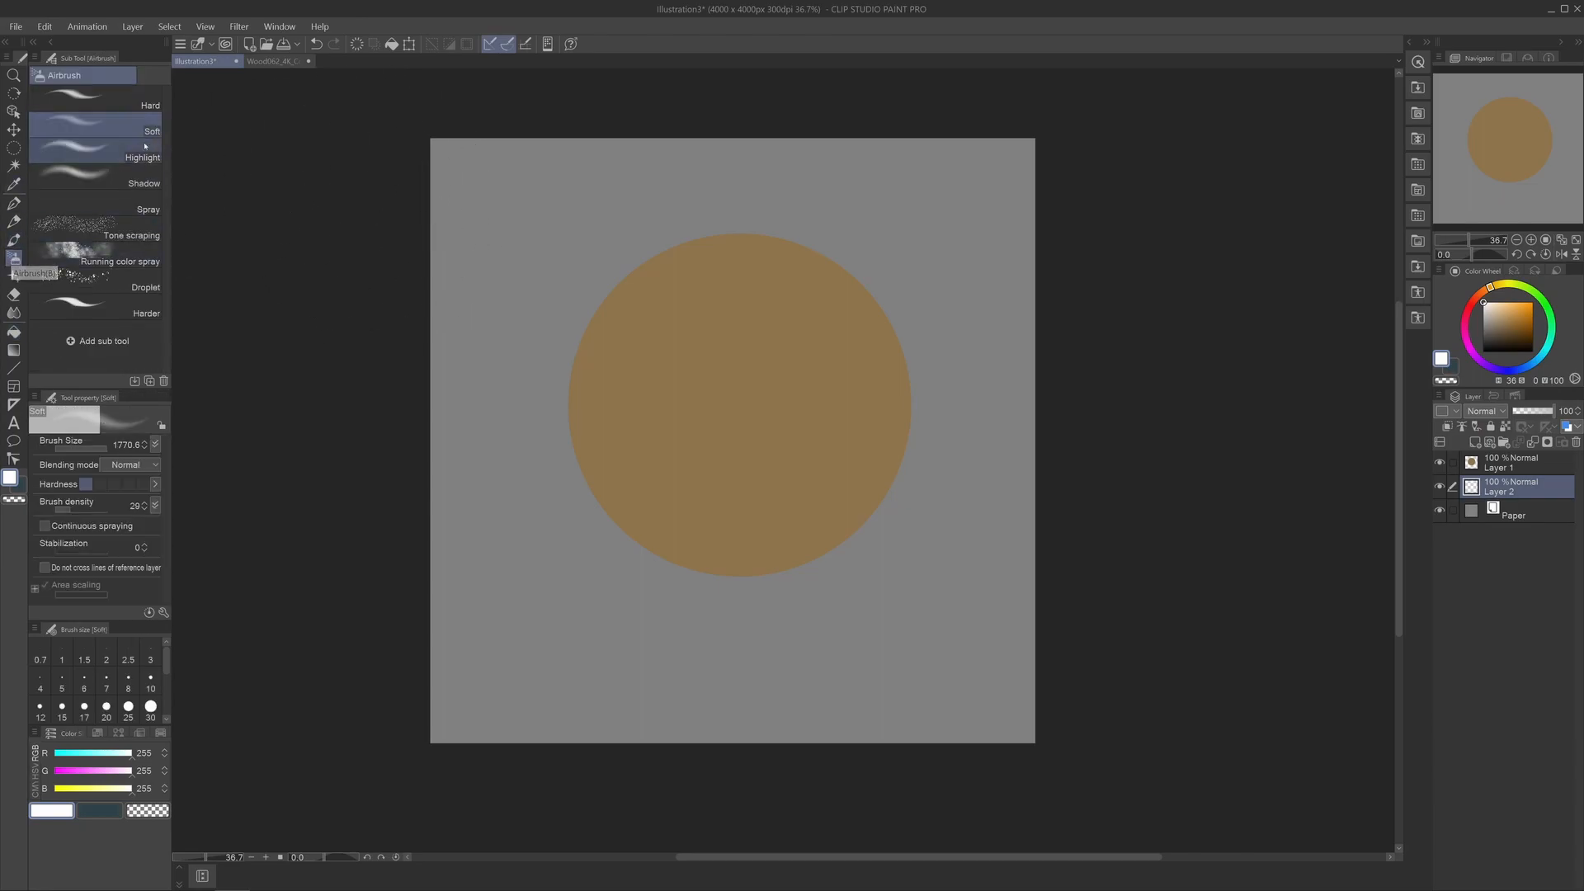
scroll(612, 286, down, 2)
mouse_move(388, 269)
ctrl+alt+mouse_down()
mouse_move(541, 269)
mouse_move(495, 233)
mouse_move(608, 195)
mouse_move(622, 156)
mouse_move(399, 247)
mouse_move(569, 231)
mouse_move(463, 346)
mouse_move(486, 354)
ctrl+alt+mouse_up()
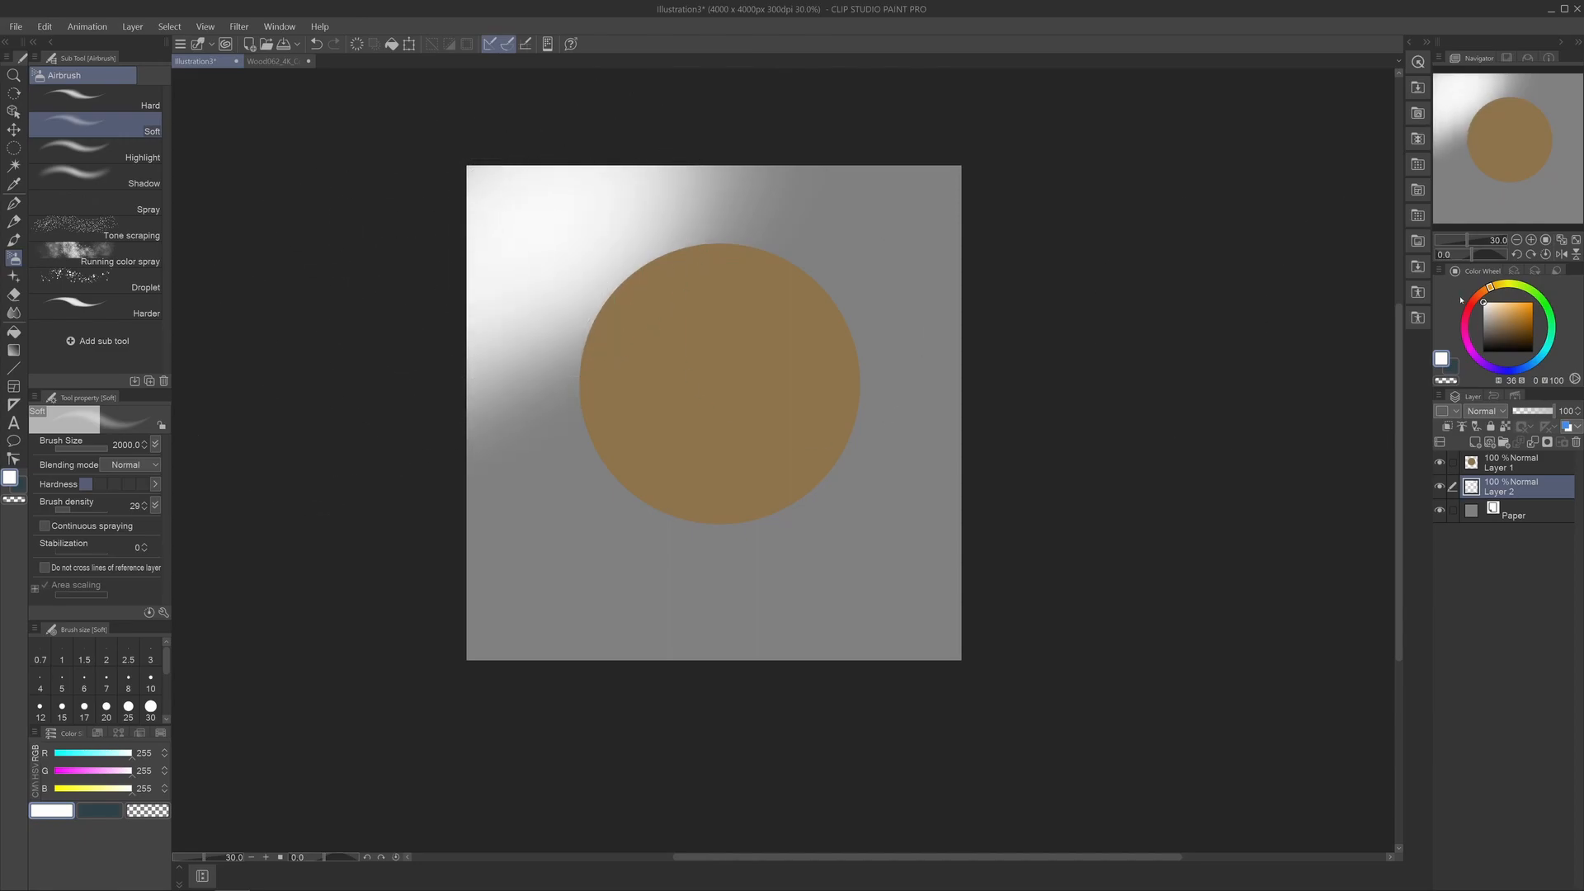
Airbrush black over the lower and right-hand parts of the background behind the circle.
click(1483, 350)
mouse_move(512, 594)
mouse_down()
mouse_move(1029, 630)
mouse_move(417, 654)
mouse_move(565, 657)
mouse_move(919, 548)
mouse_move(969, 266)
mouse_move(874, 717)
mouse_move(502, 685)
mouse_move(852, 608)
mouse_move(1036, 372)
mouse_move(998, 283)
mouse_move(478, 728)
mouse_move(521, 679)
mouse_move(611, 646)
mouse_up()
drag(640, 396, 667, 443)
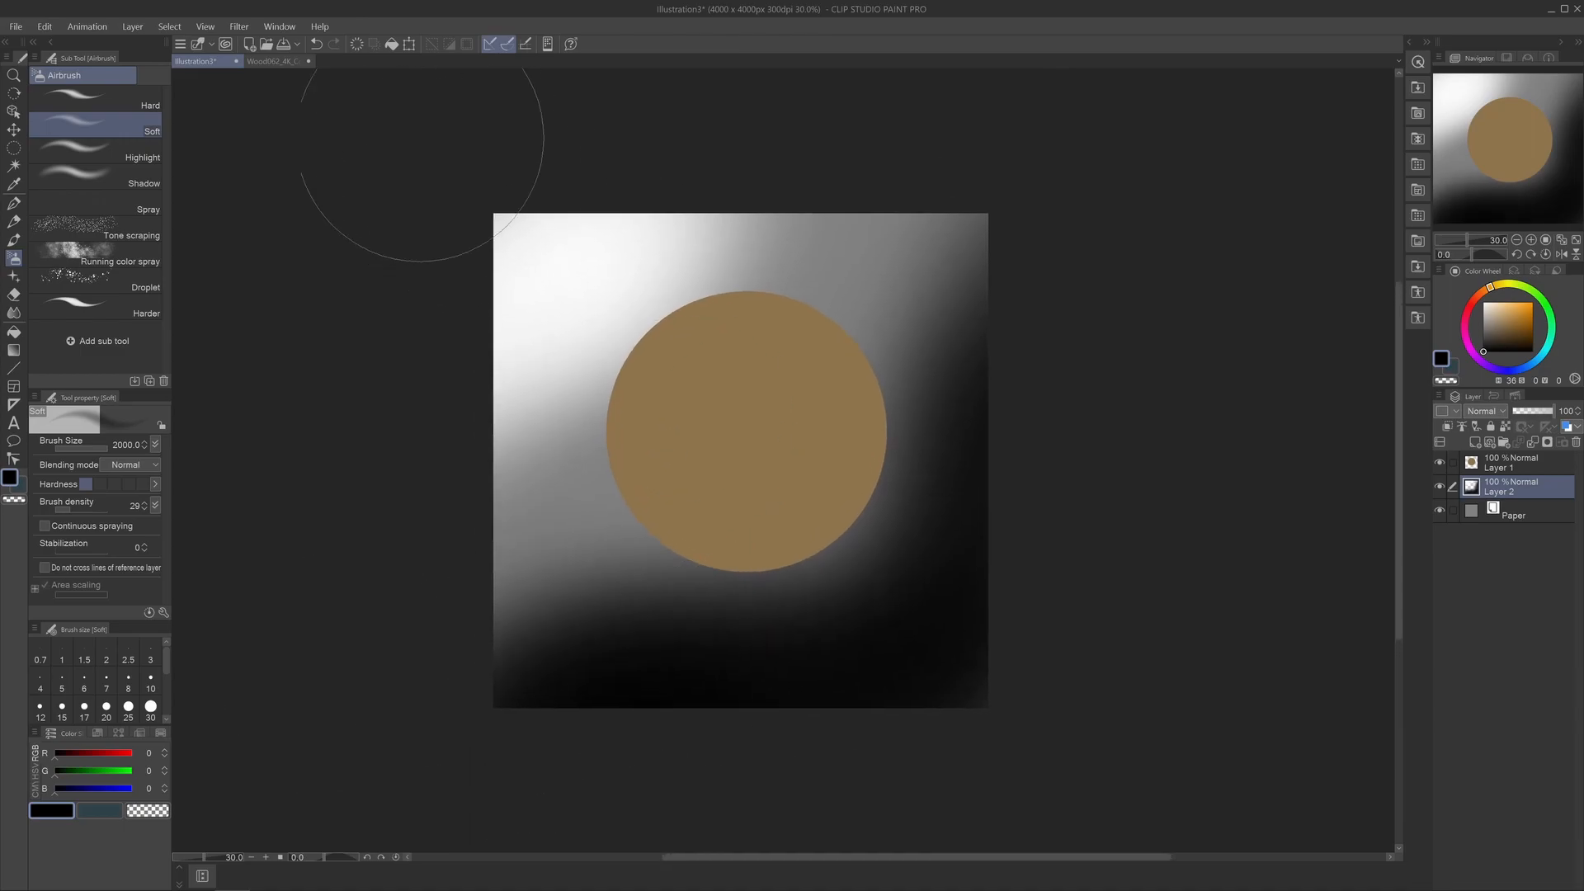
Apply a Gaussian blur of strength 200 to the background gradient layer.
click(238, 26)
mouse_move(260, 43)
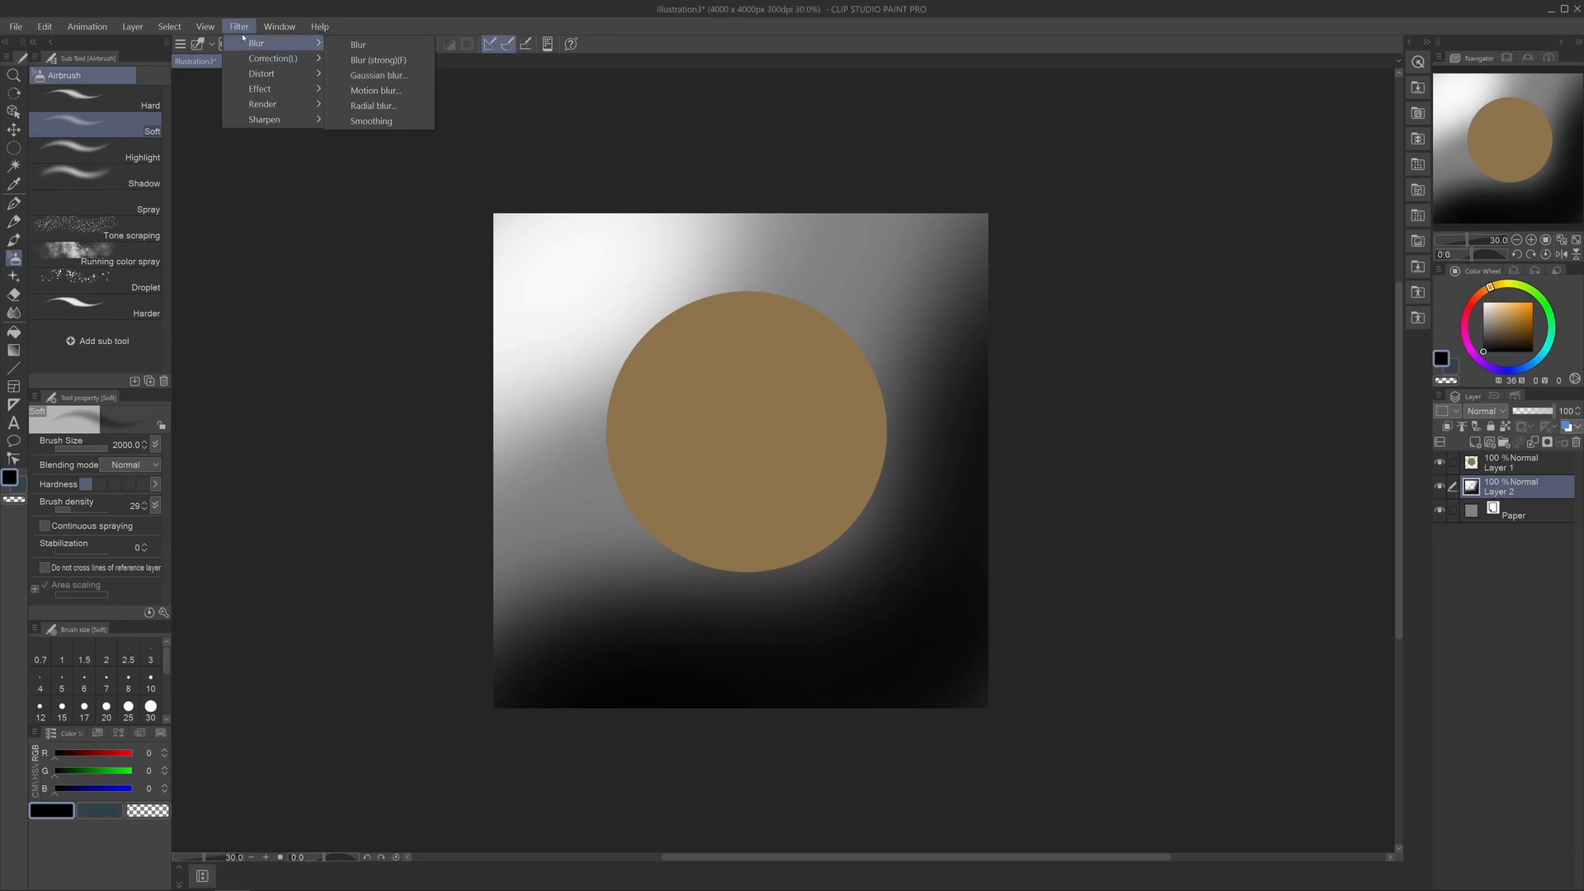
click(368, 75)
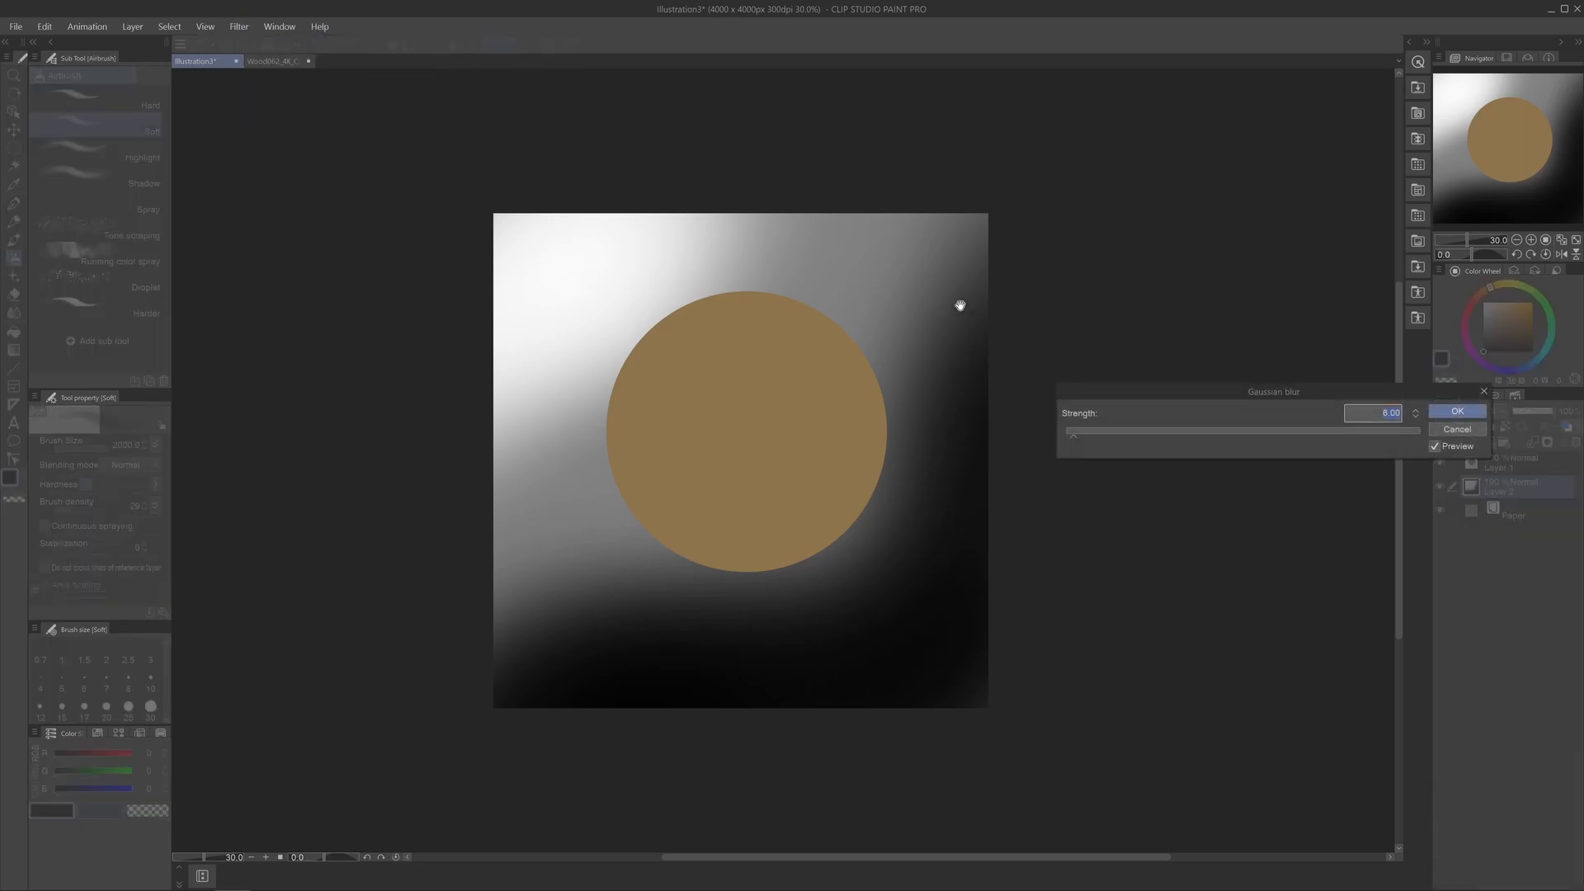
drag(1131, 395, 1402, 443)
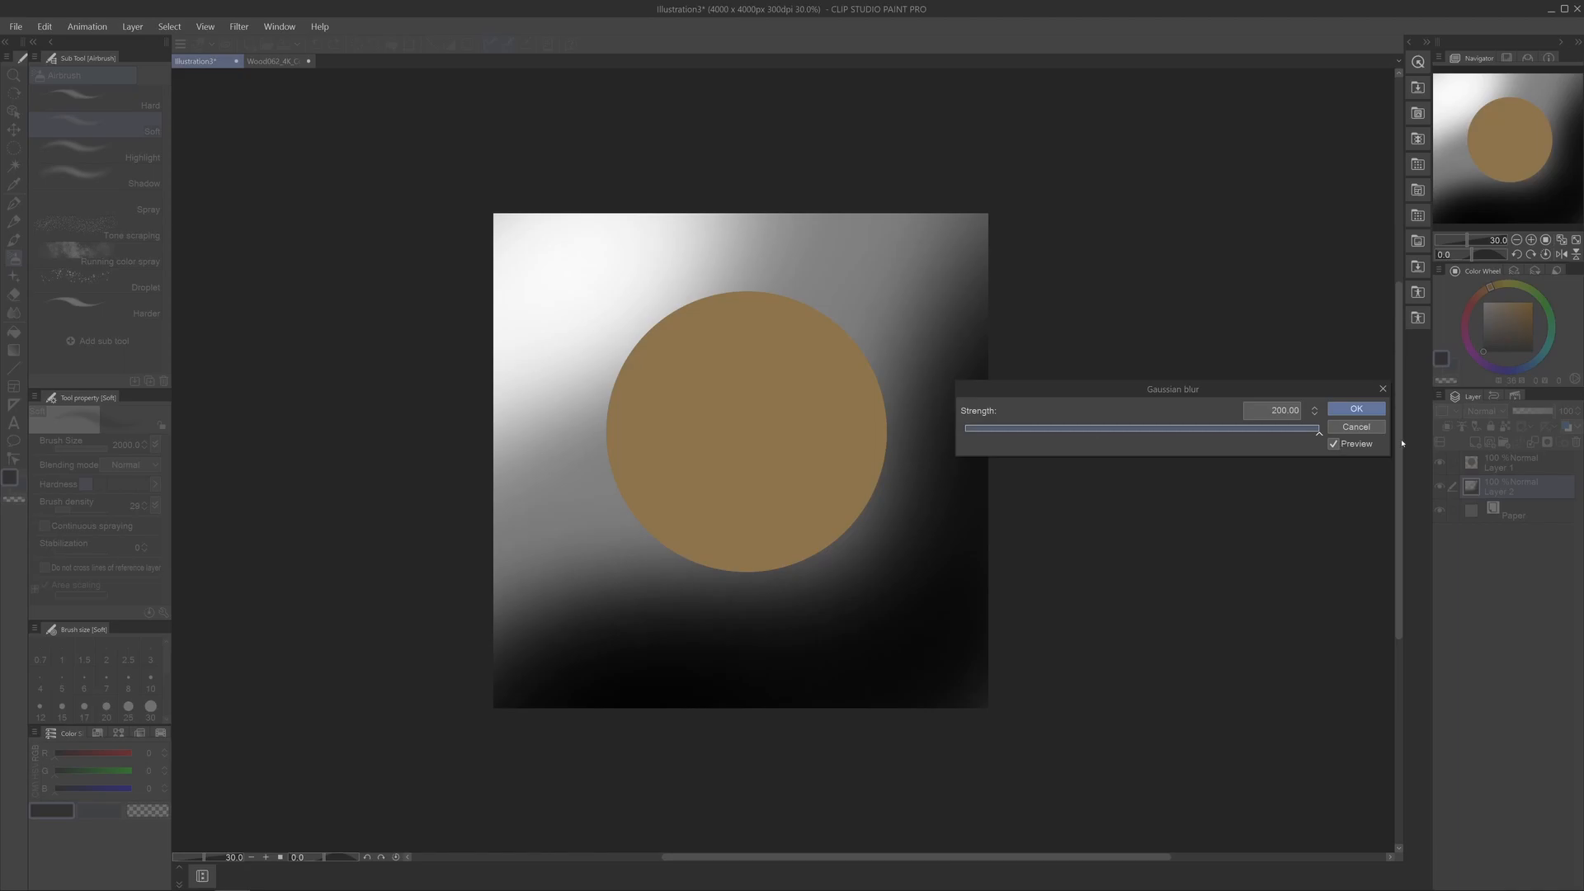
click(1363, 414)
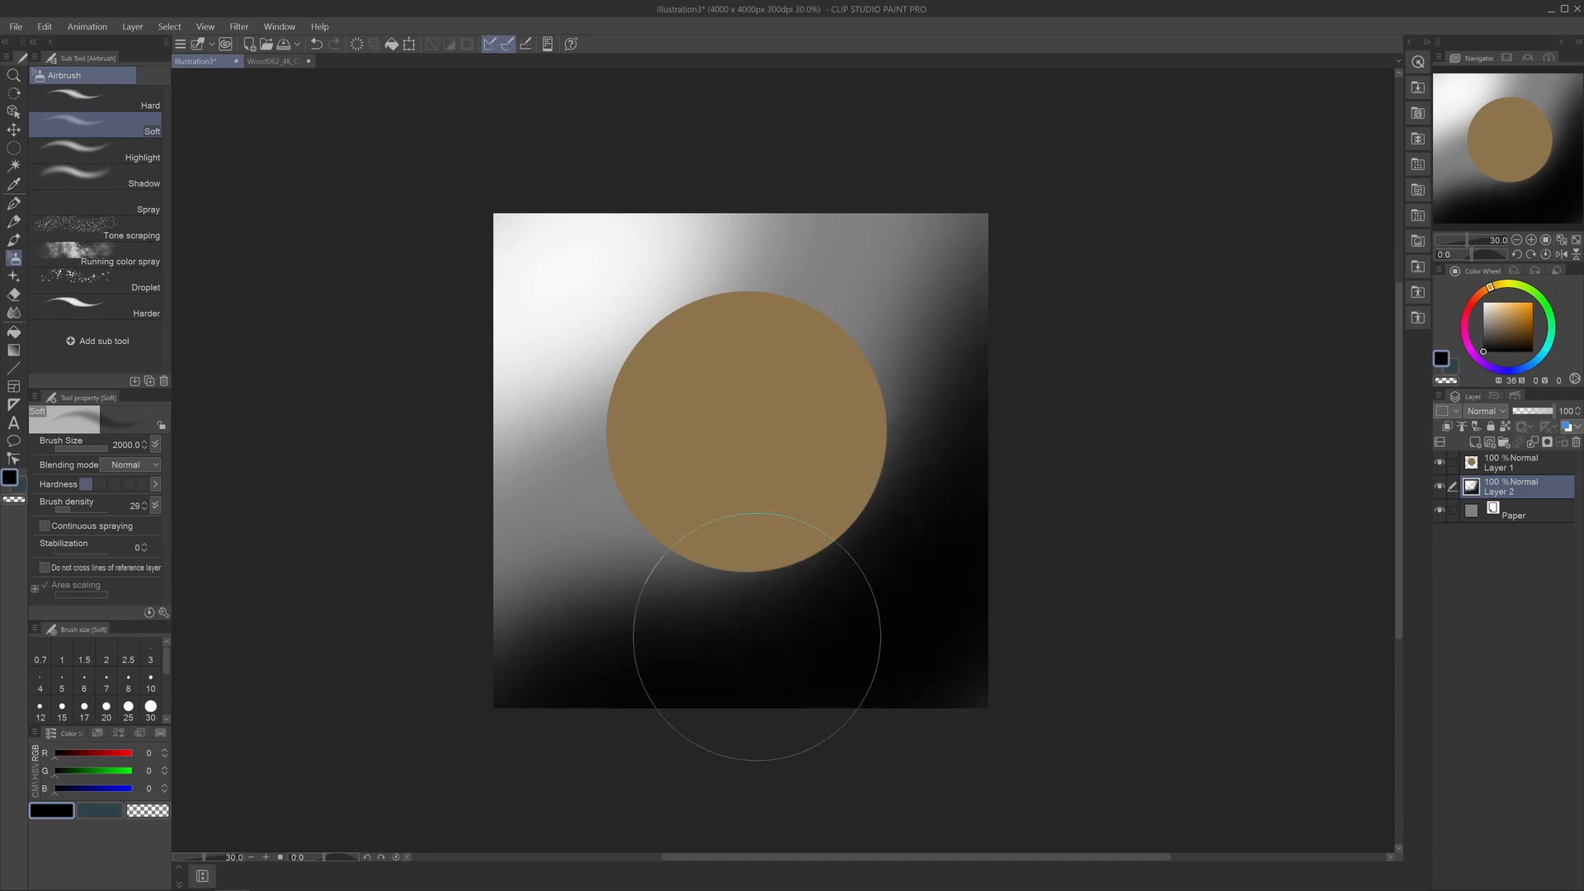
Extend the black shading along the background's bottom and right edges, and lower the layer's opacity to 81%.
mouse_move(647, 619)
mouse_down()
mouse_move(495, 636)
mouse_move(671, 636)
mouse_up()
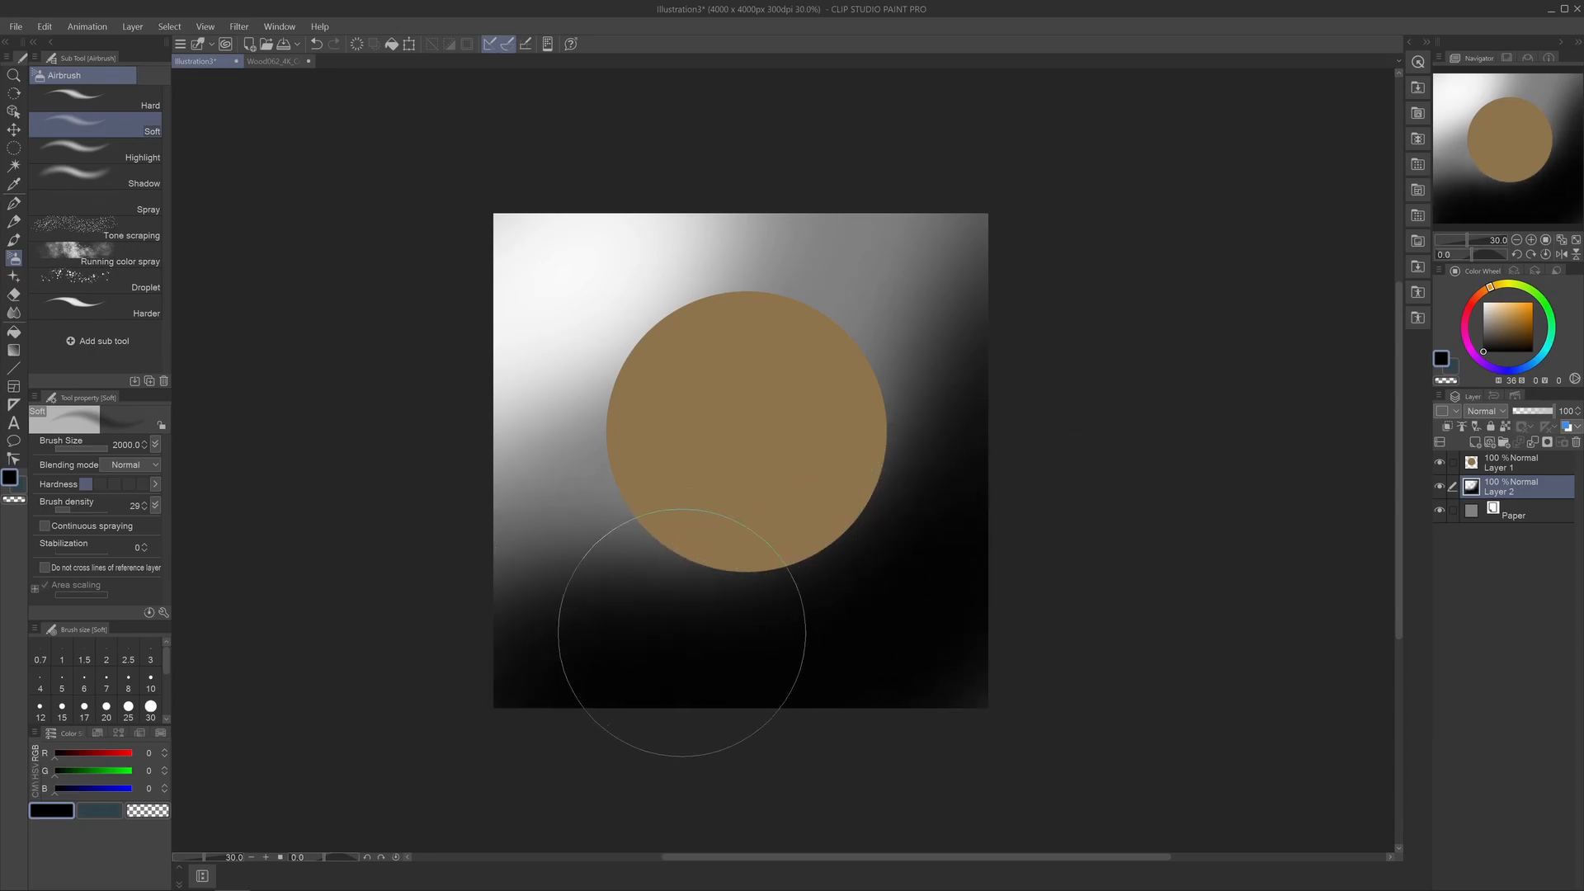
drag(1101, 383, 994, 248)
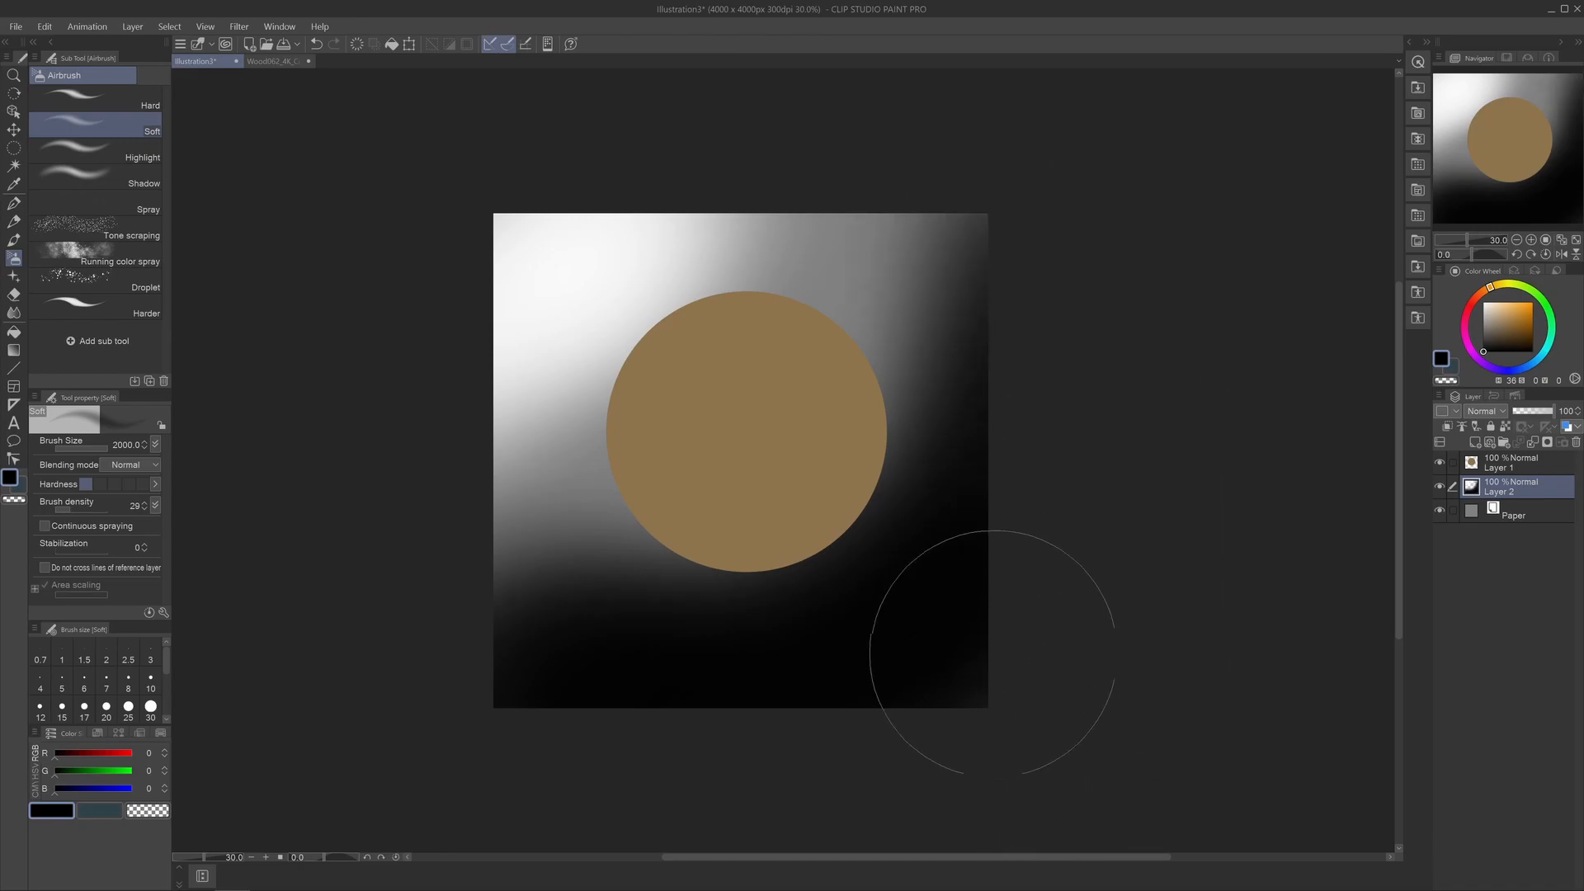
drag(1550, 410, 1545, 412)
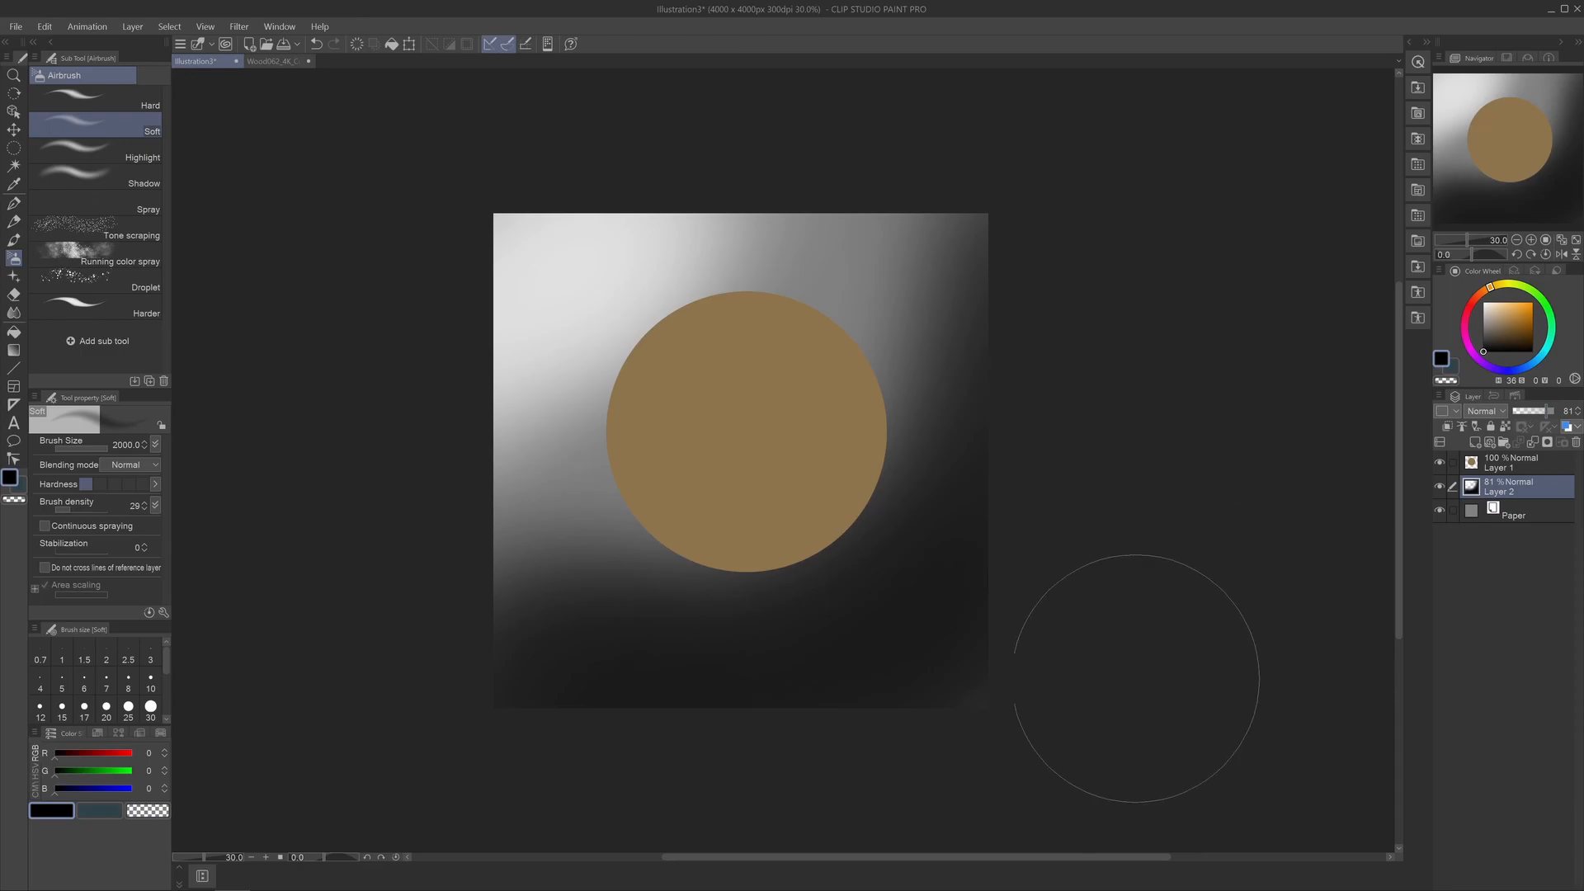
Add a raster layer clipped to the brown circle layer and name it "cliptop".
click(1510, 464)
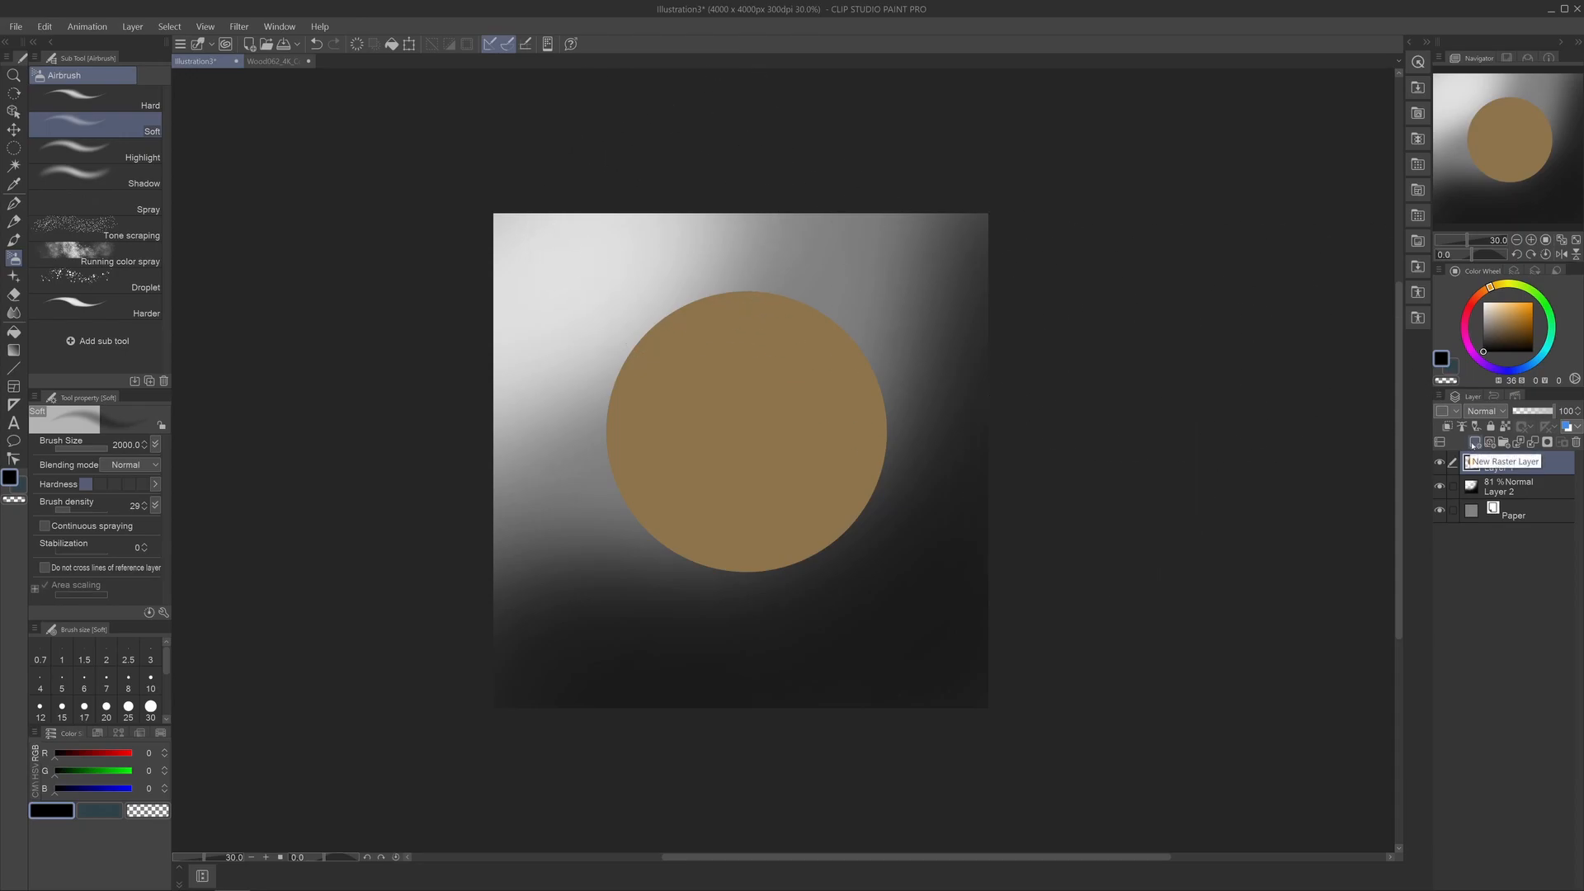
click(1474, 443)
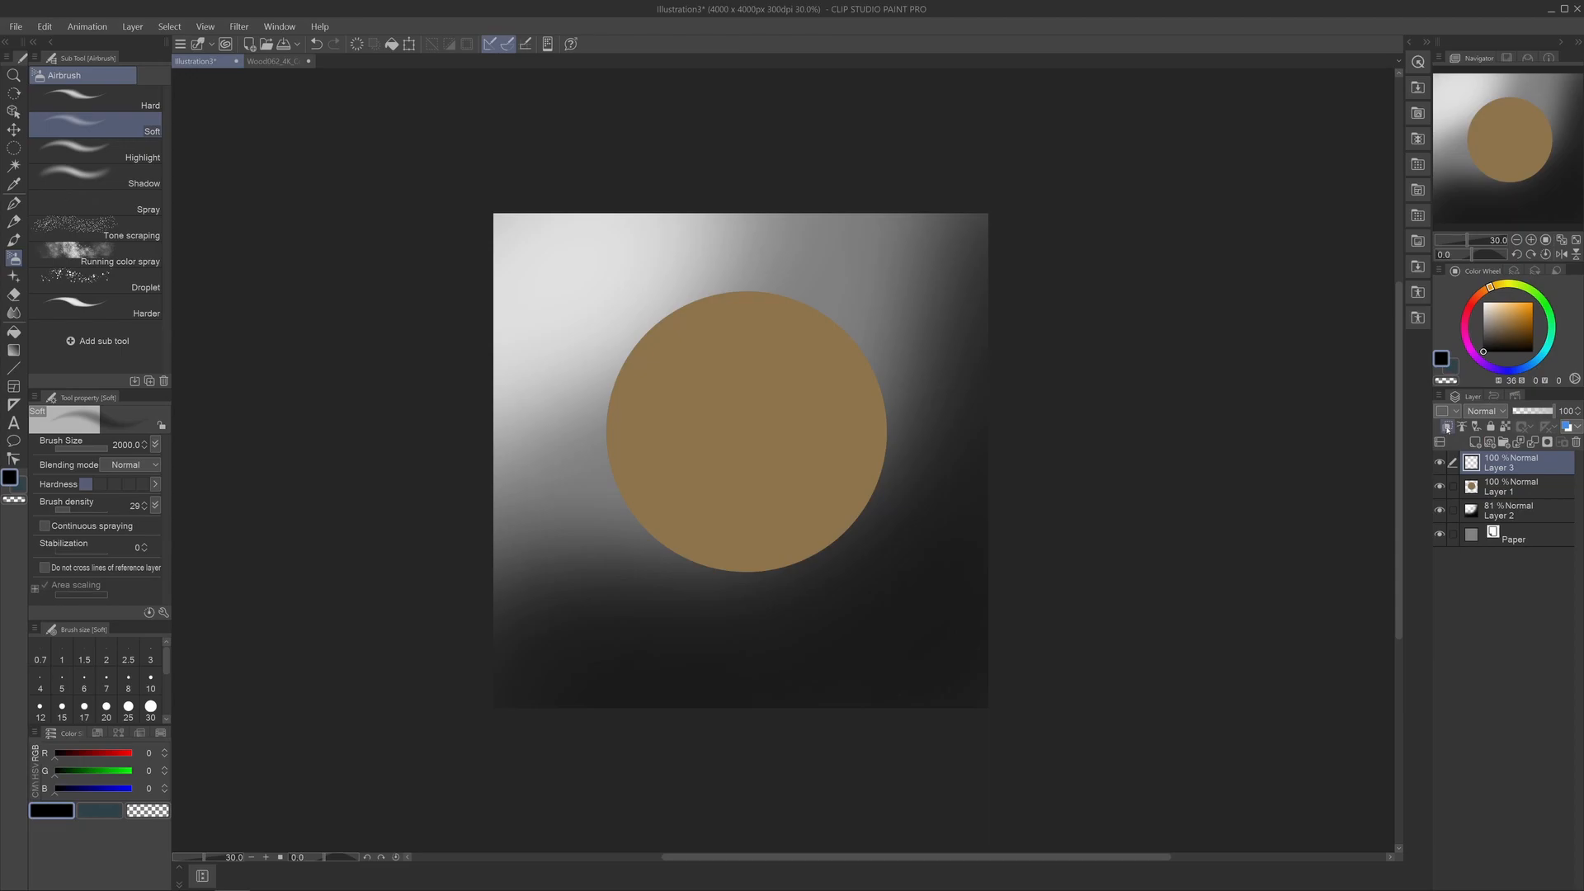
click(1447, 428)
double_click(1510, 468)
text(cliptop)
key(Return)
Add a clipped layer directly above the circle and airbrush black shading along the sphere's lower-right side, using the Soft airbrush at size 1231.4.
click(1512, 493)
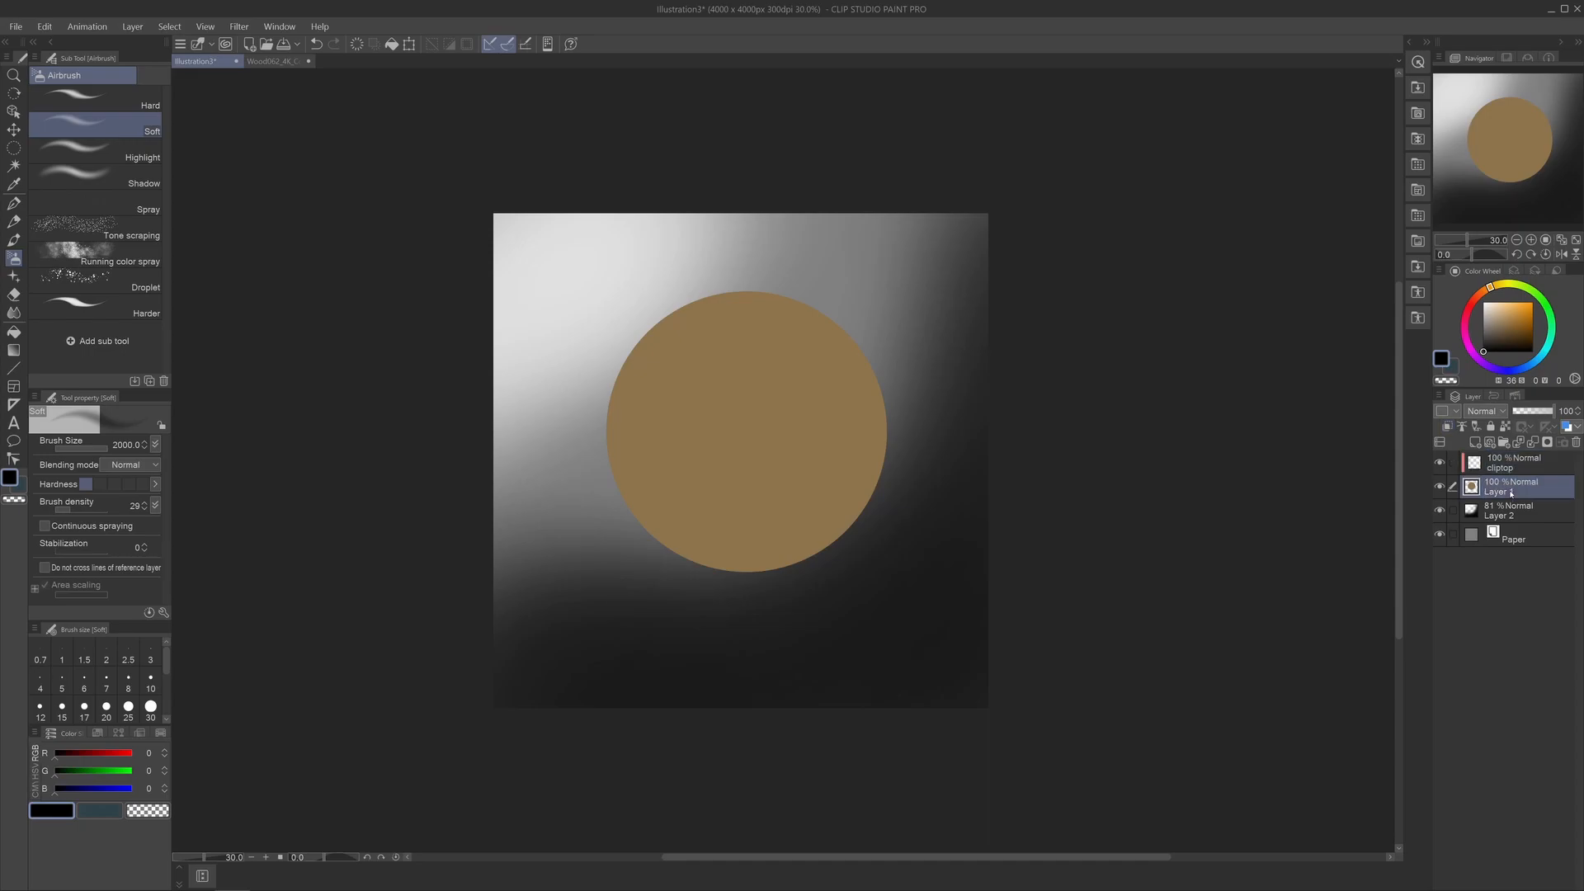
click(1474, 443)
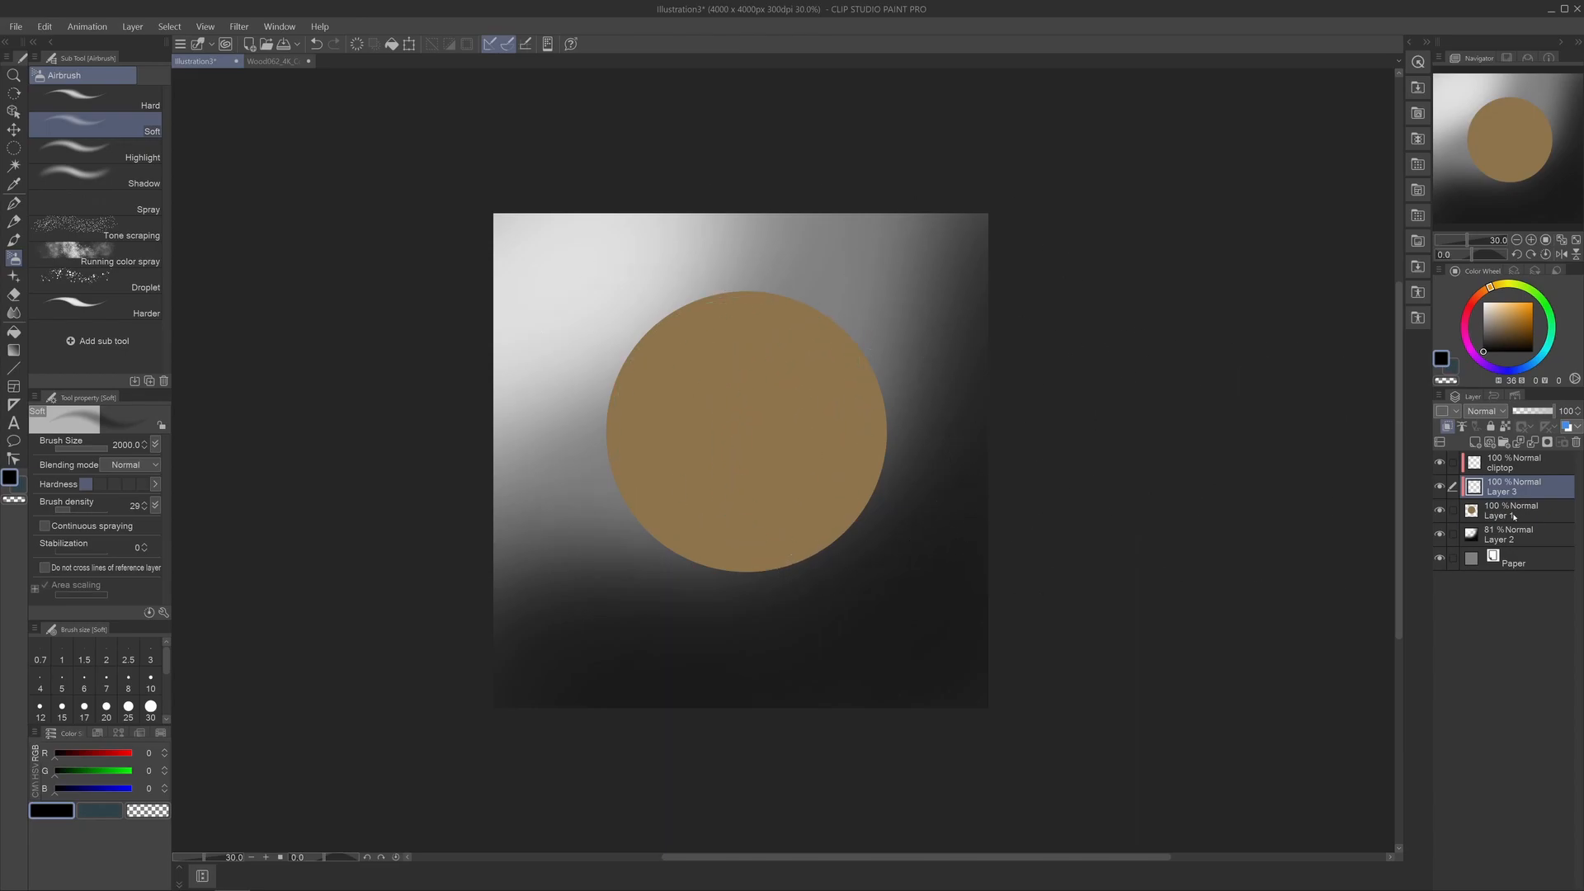
drag(799, 373, 884, 363)
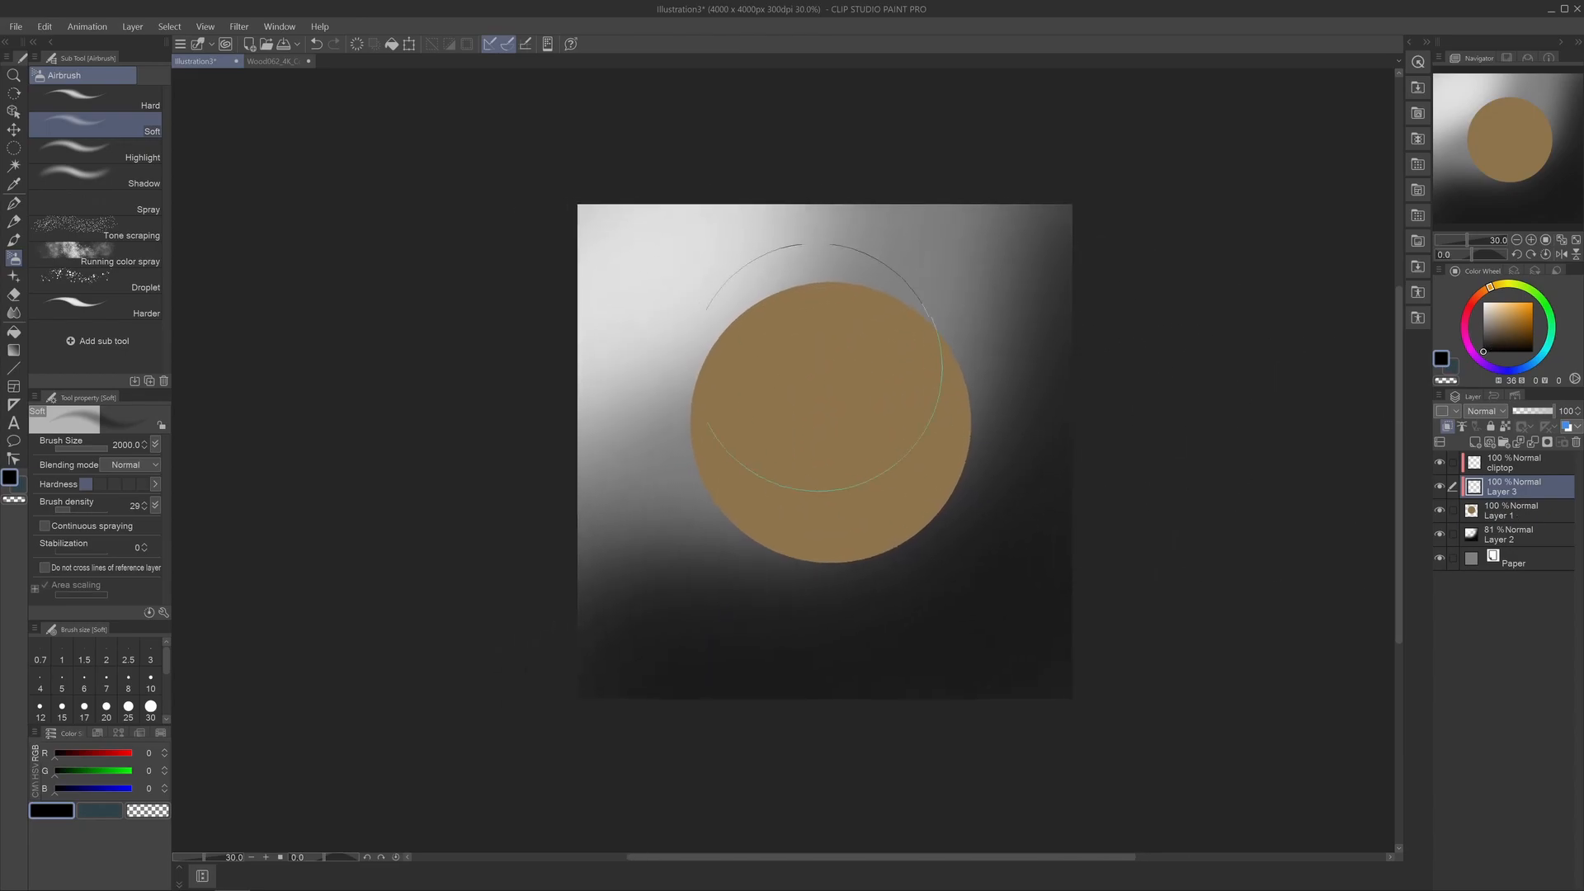
scroll(939, 415, up, 1)
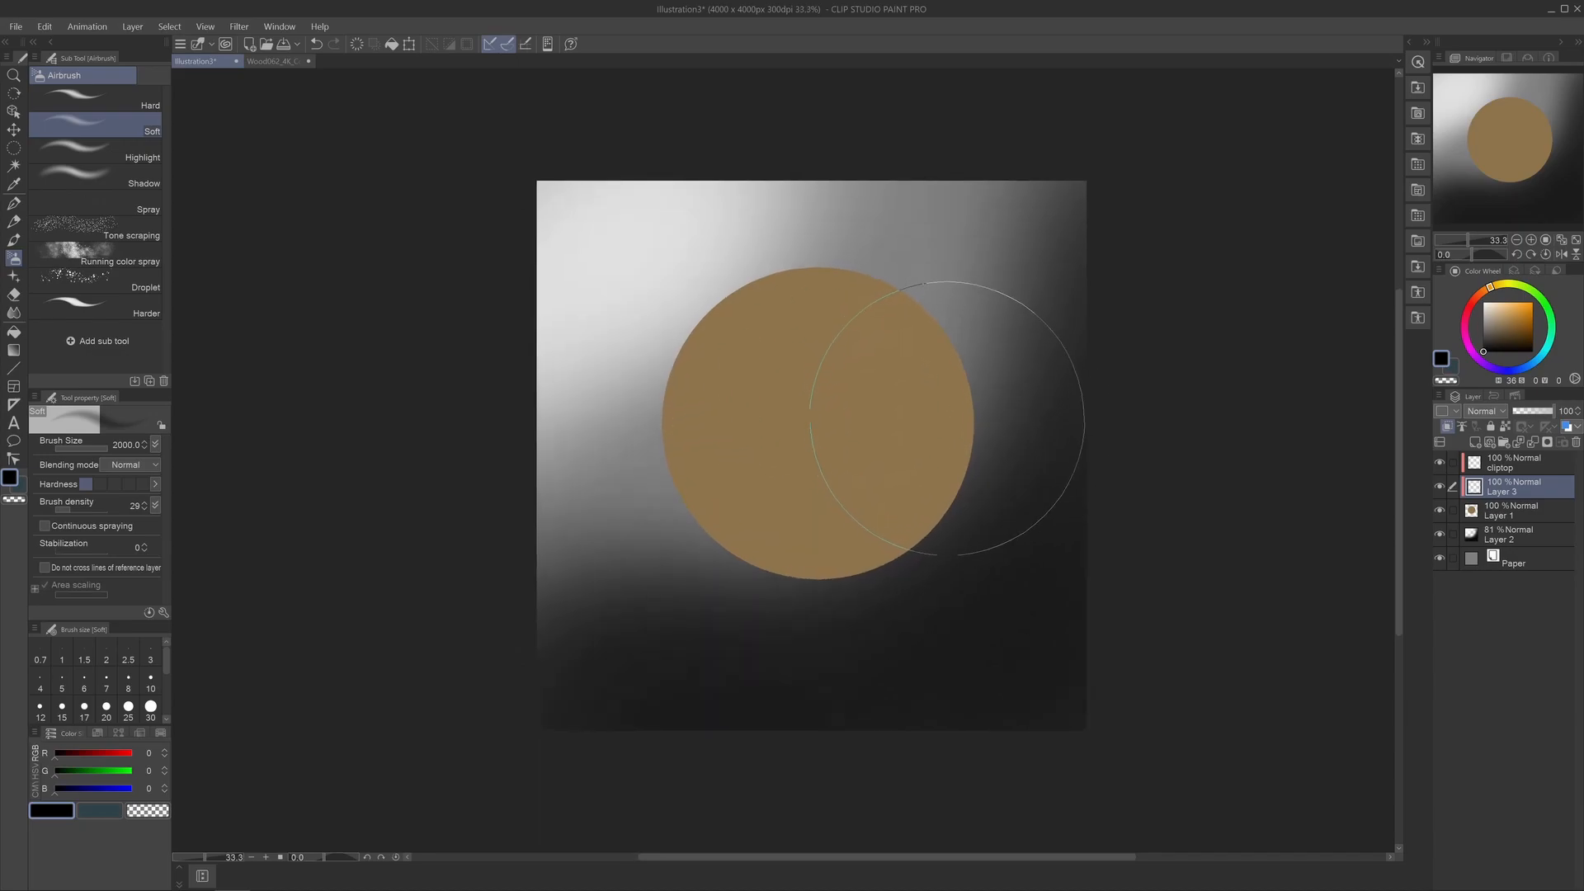
scroll(998, 439, up, 1)
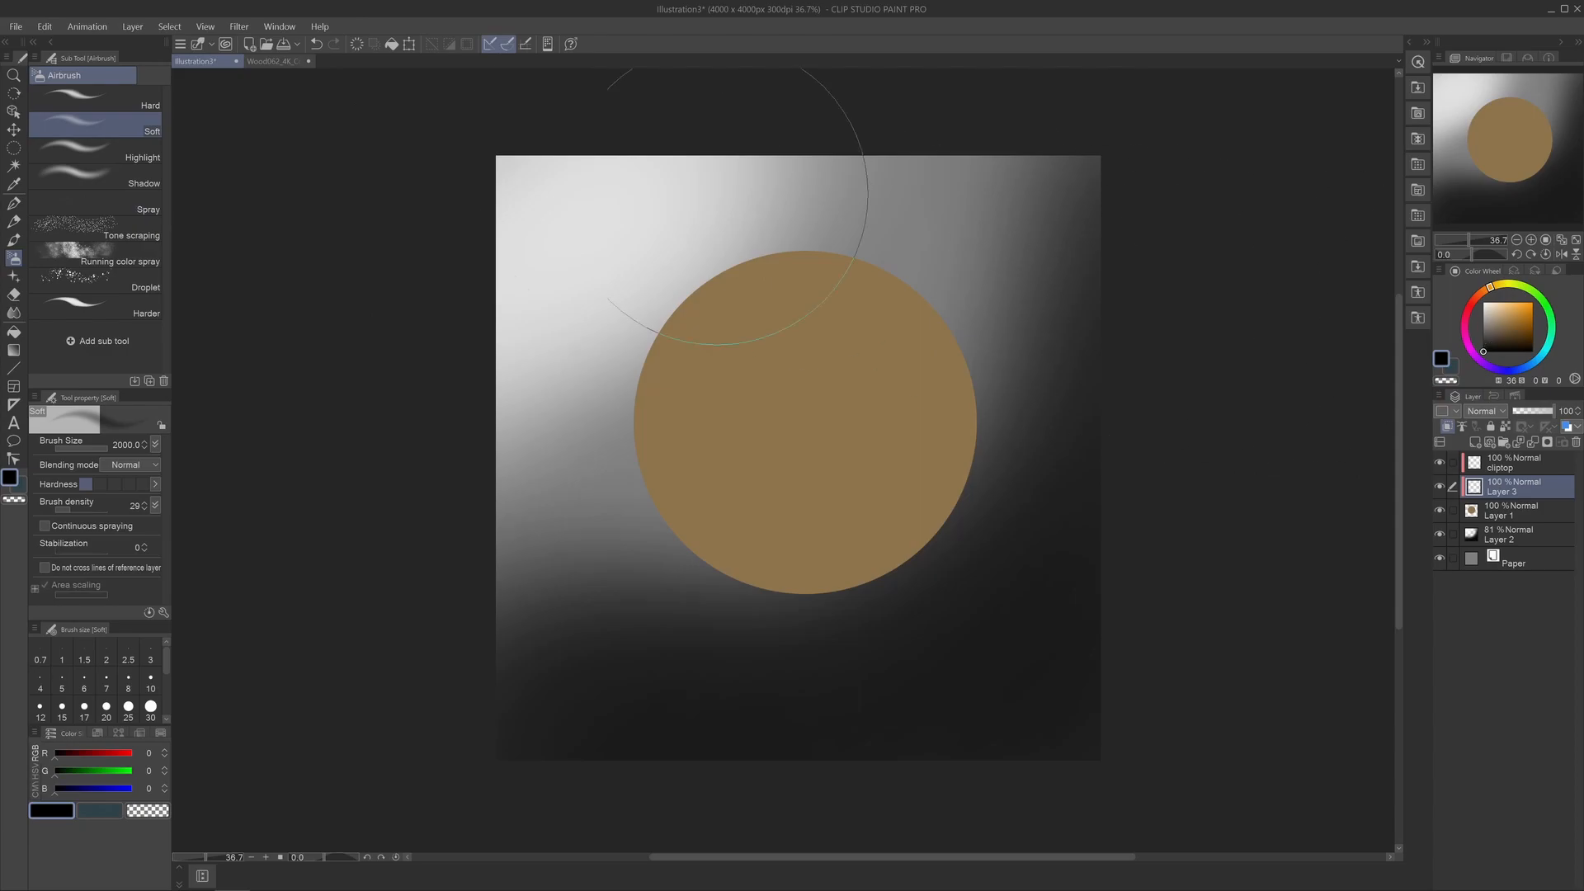
drag(963, 363, 913, 356)
drag(957, 478, 874, 536)
mouse_move(647, 580)
mouse_down()
mouse_move(779, 586)
mouse_move(922, 515)
mouse_move(979, 381)
mouse_move(943, 237)
mouse_up()
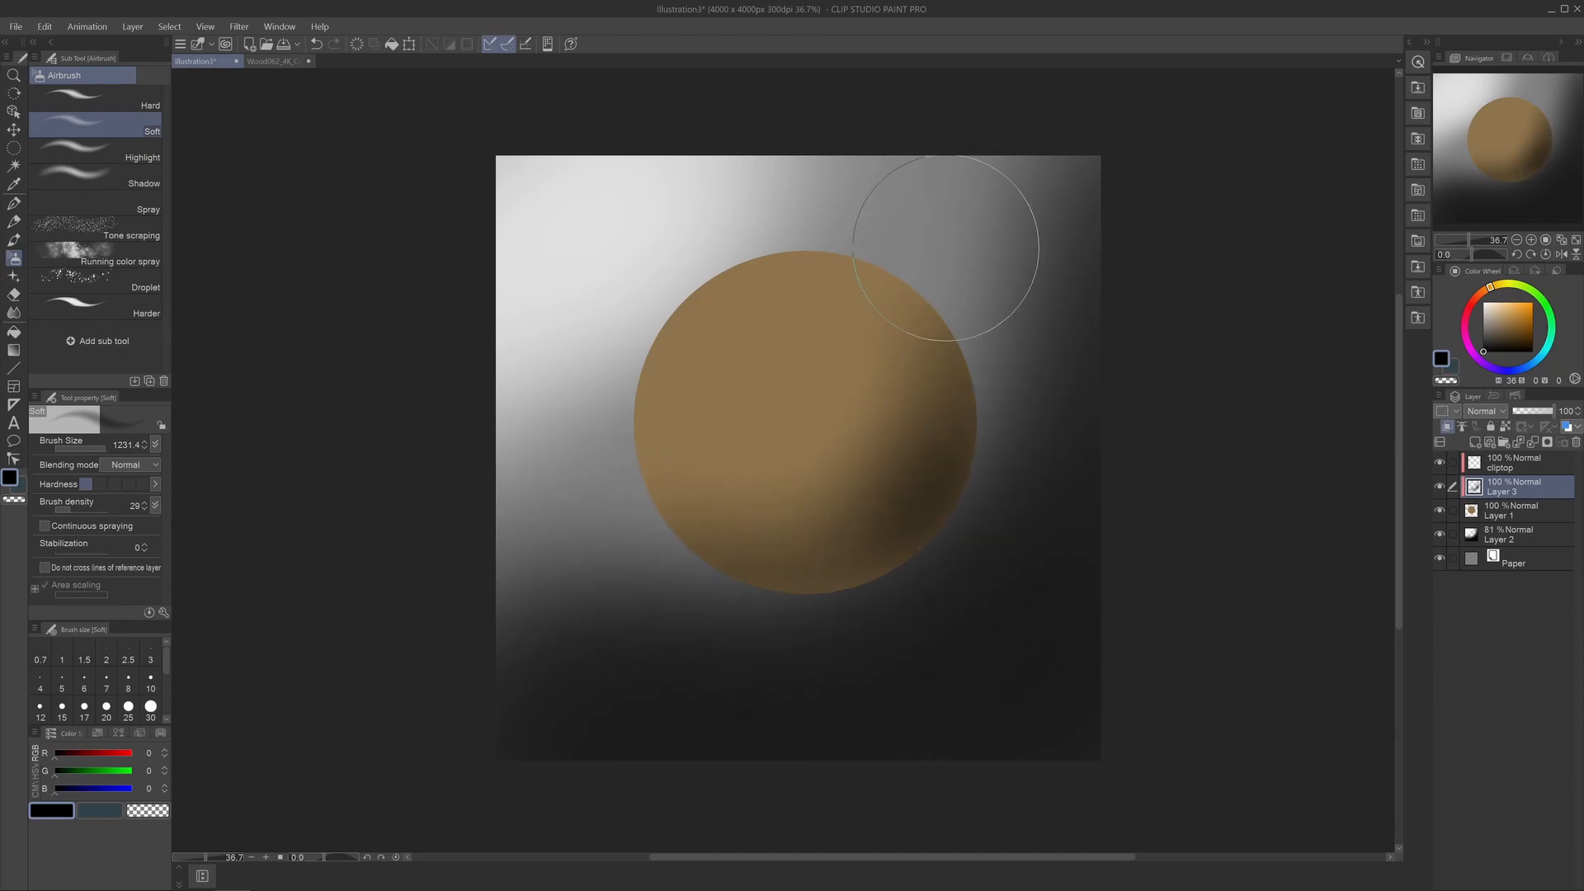
mouse_move(965, 352)
mouse_down()
mouse_move(878, 523)
mouse_move(745, 583)
mouse_move(614, 567)
mouse_move(578, 509)
mouse_move(672, 595)
mouse_move(965, 610)
mouse_move(642, 596)
mouse_move(741, 601)
mouse_move(995, 509)
mouse_move(1024, 449)
mouse_move(1008, 207)
mouse_move(973, 529)
mouse_move(985, 493)
mouse_move(946, 563)
mouse_move(885, 608)
mouse_move(820, 632)
mouse_move(641, 618)
mouse_move(659, 620)
mouse_move(514, 445)
mouse_up()
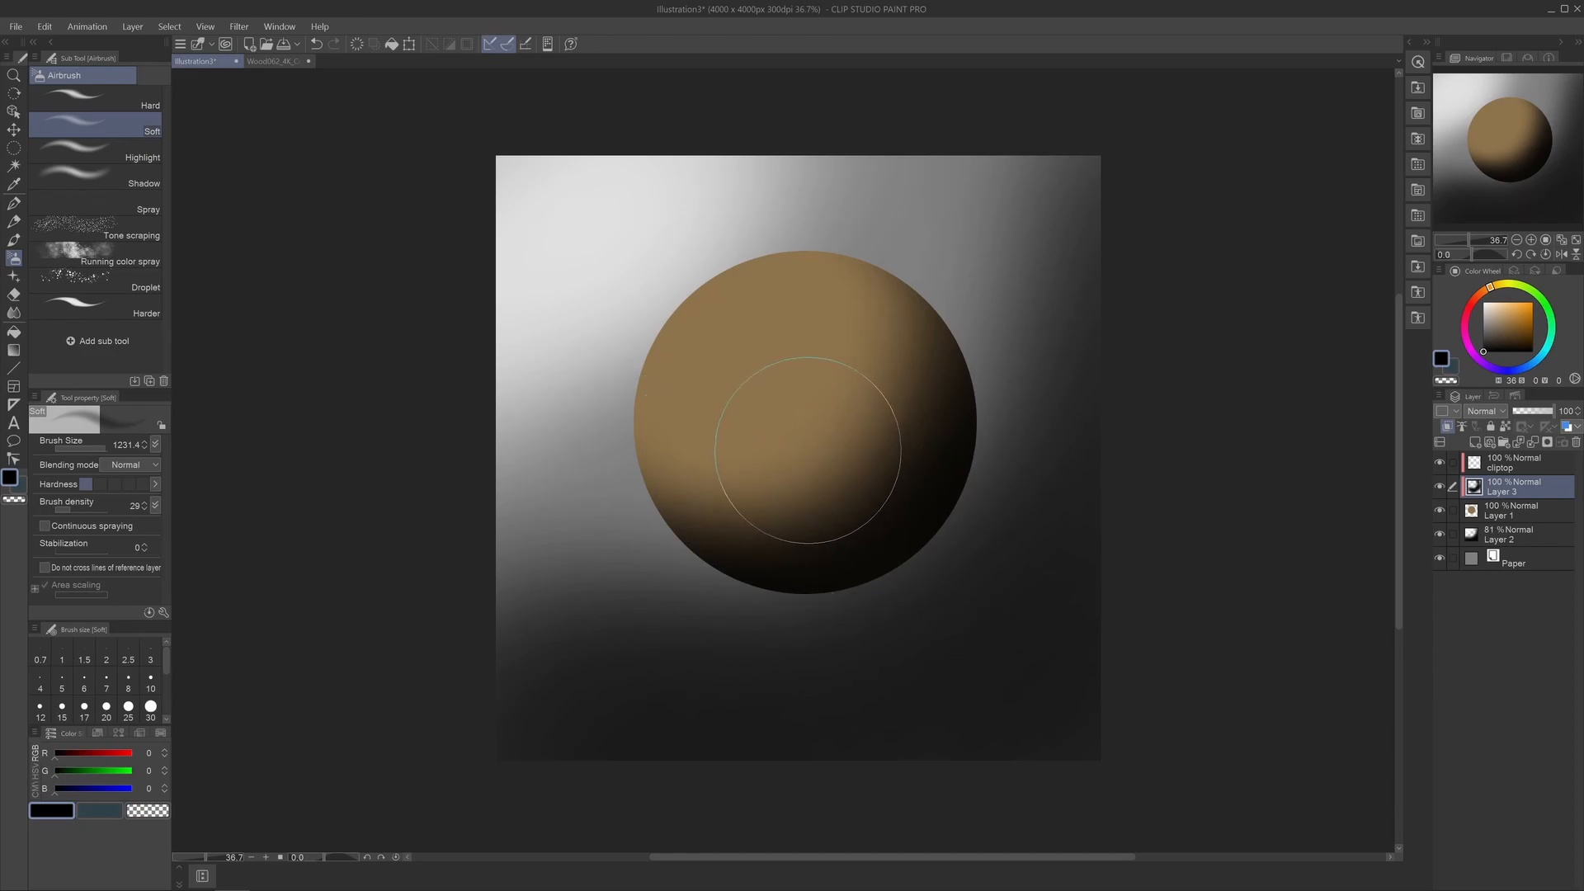
Try Overlay on the sphere's black shading layer, and set its blending mode to Soft light.
click(1483, 414)
click(1493, 603)
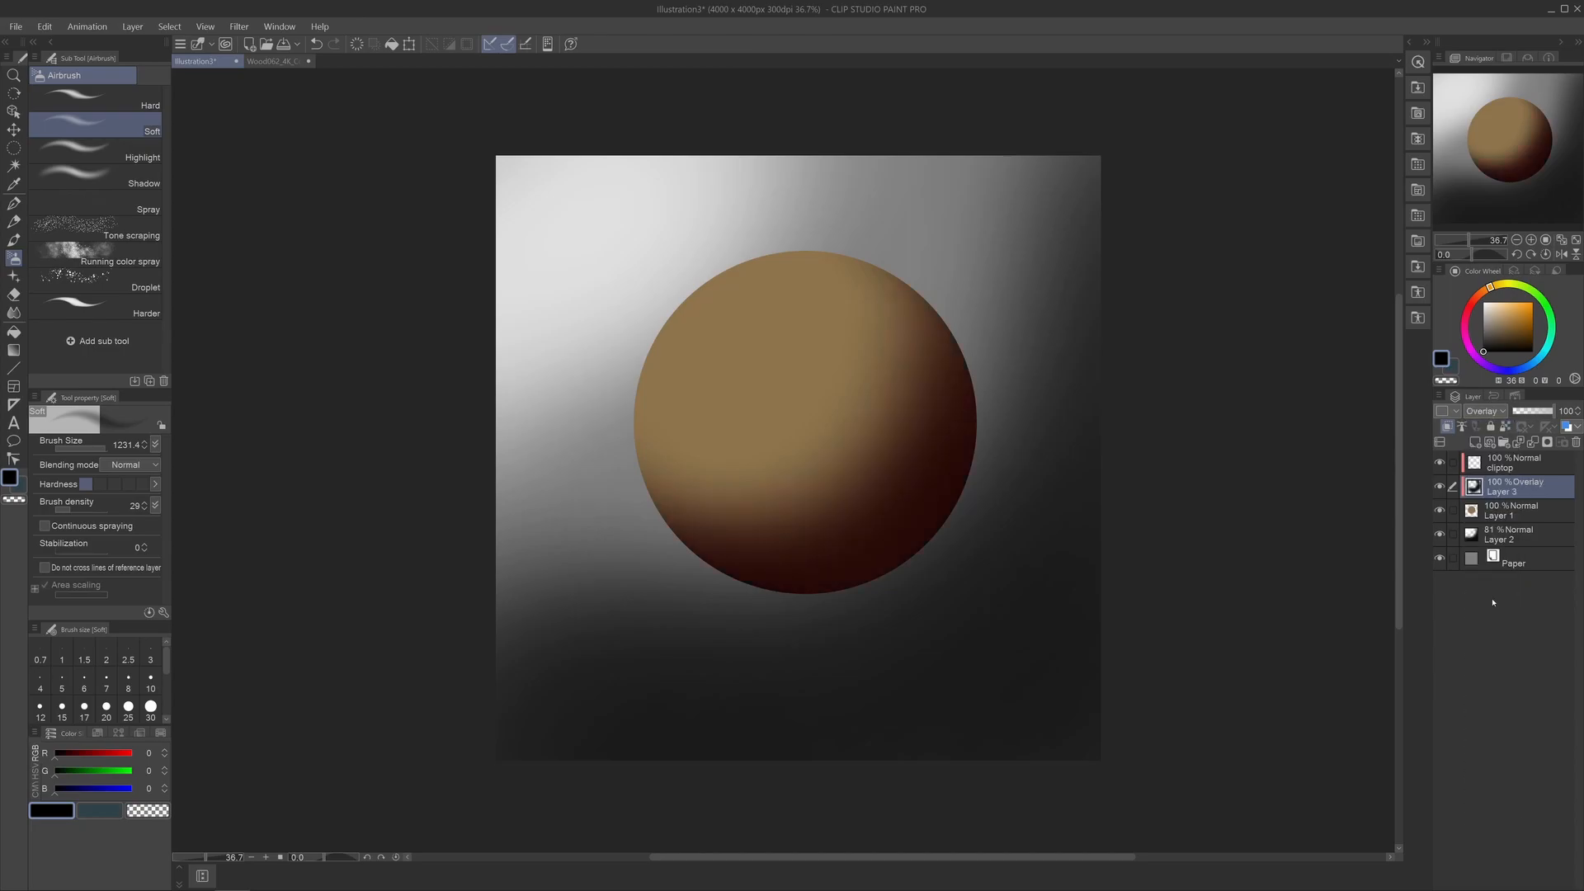
click(1494, 410)
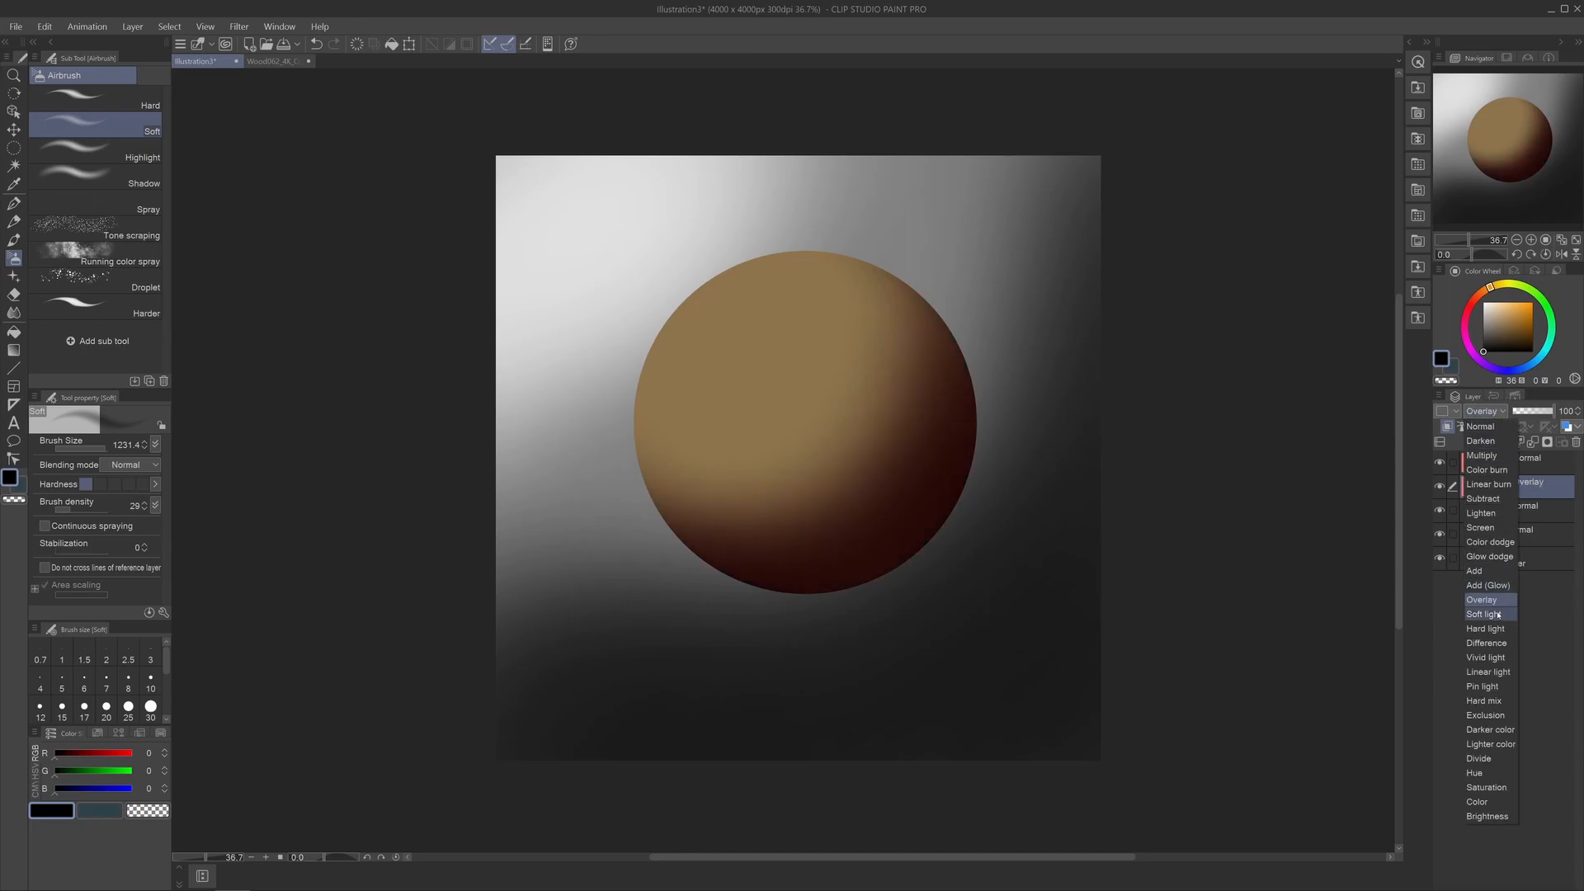
click(1498, 614)
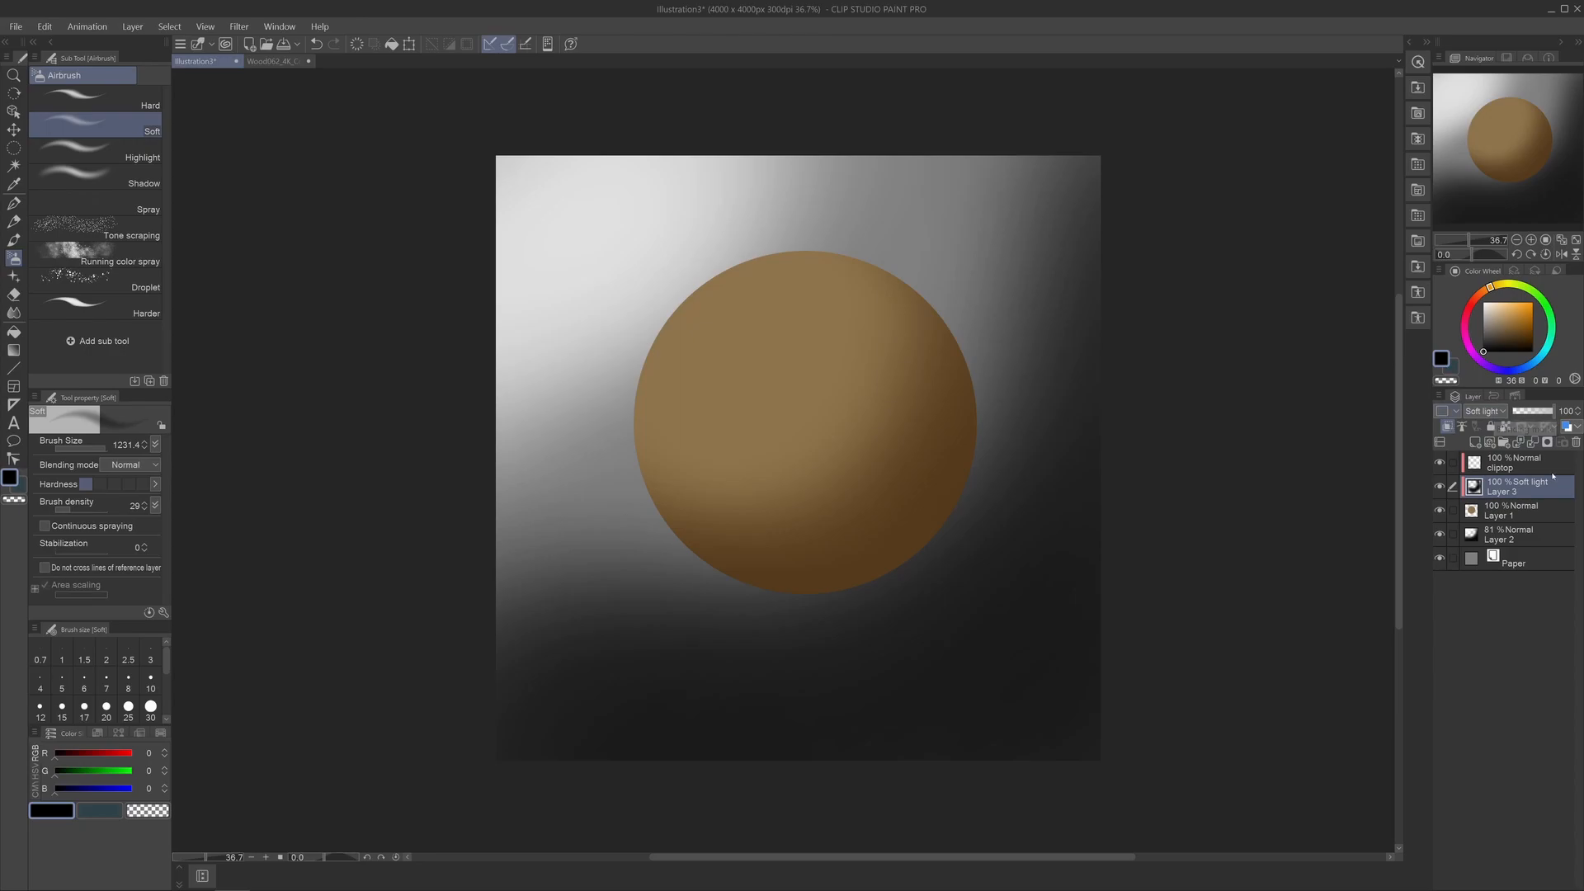
Add another clipped layer above the Soft light shading layer and rename the shading layer "shadow".
click(1479, 443)
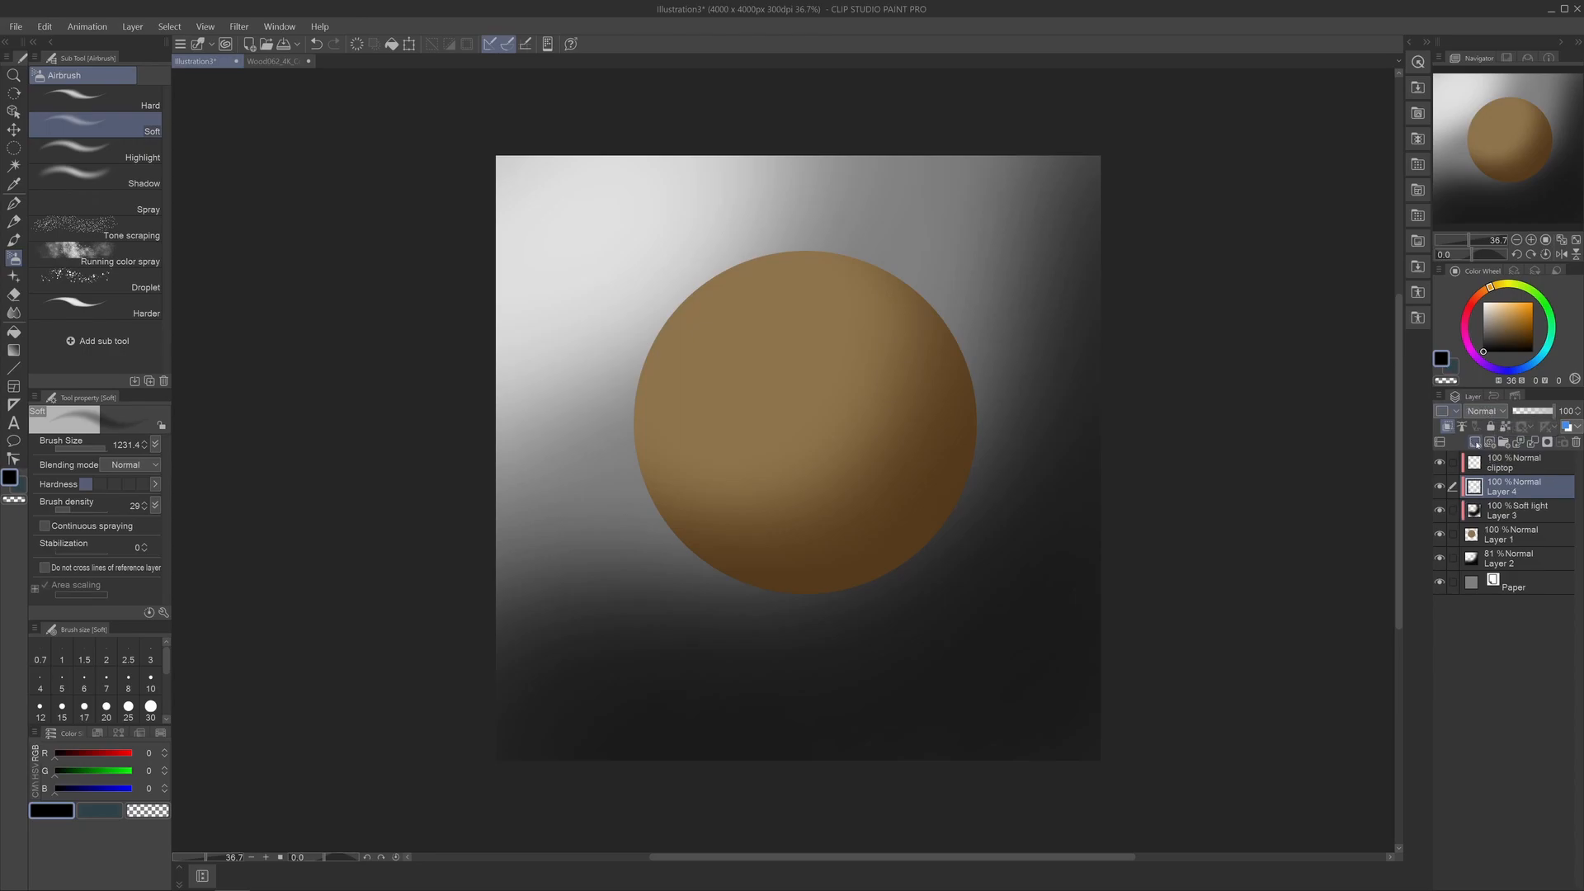
double_click(1497, 515)
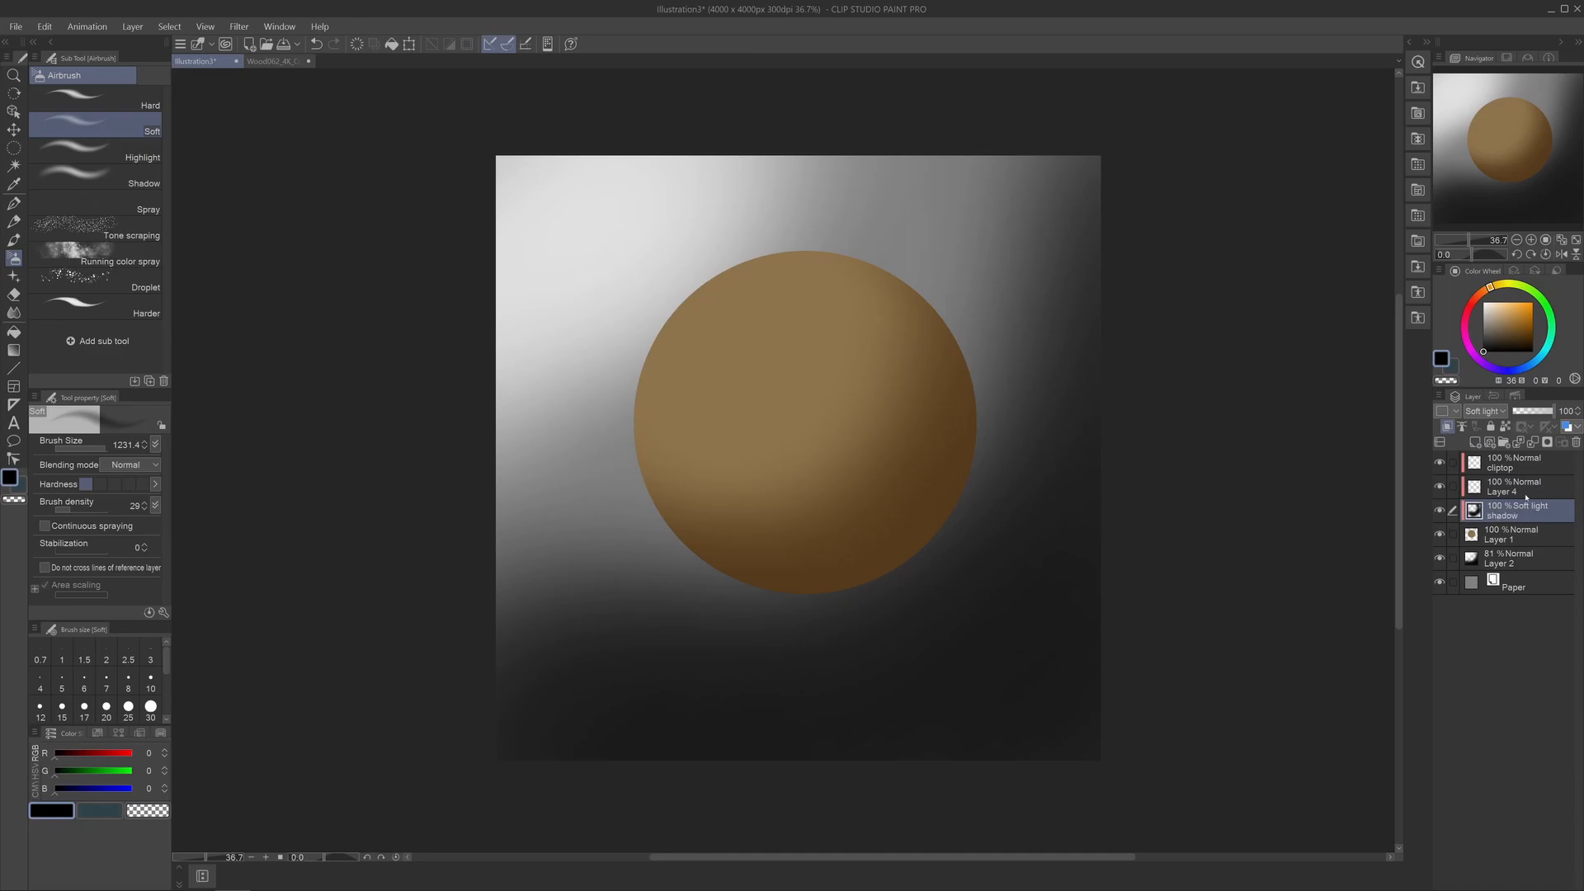
Airbrush a black core shadow along the sphere's lower-right edge on the layer above "shadow", naming that layer "coreshadow" at 91% opacity.
click(1524, 492)
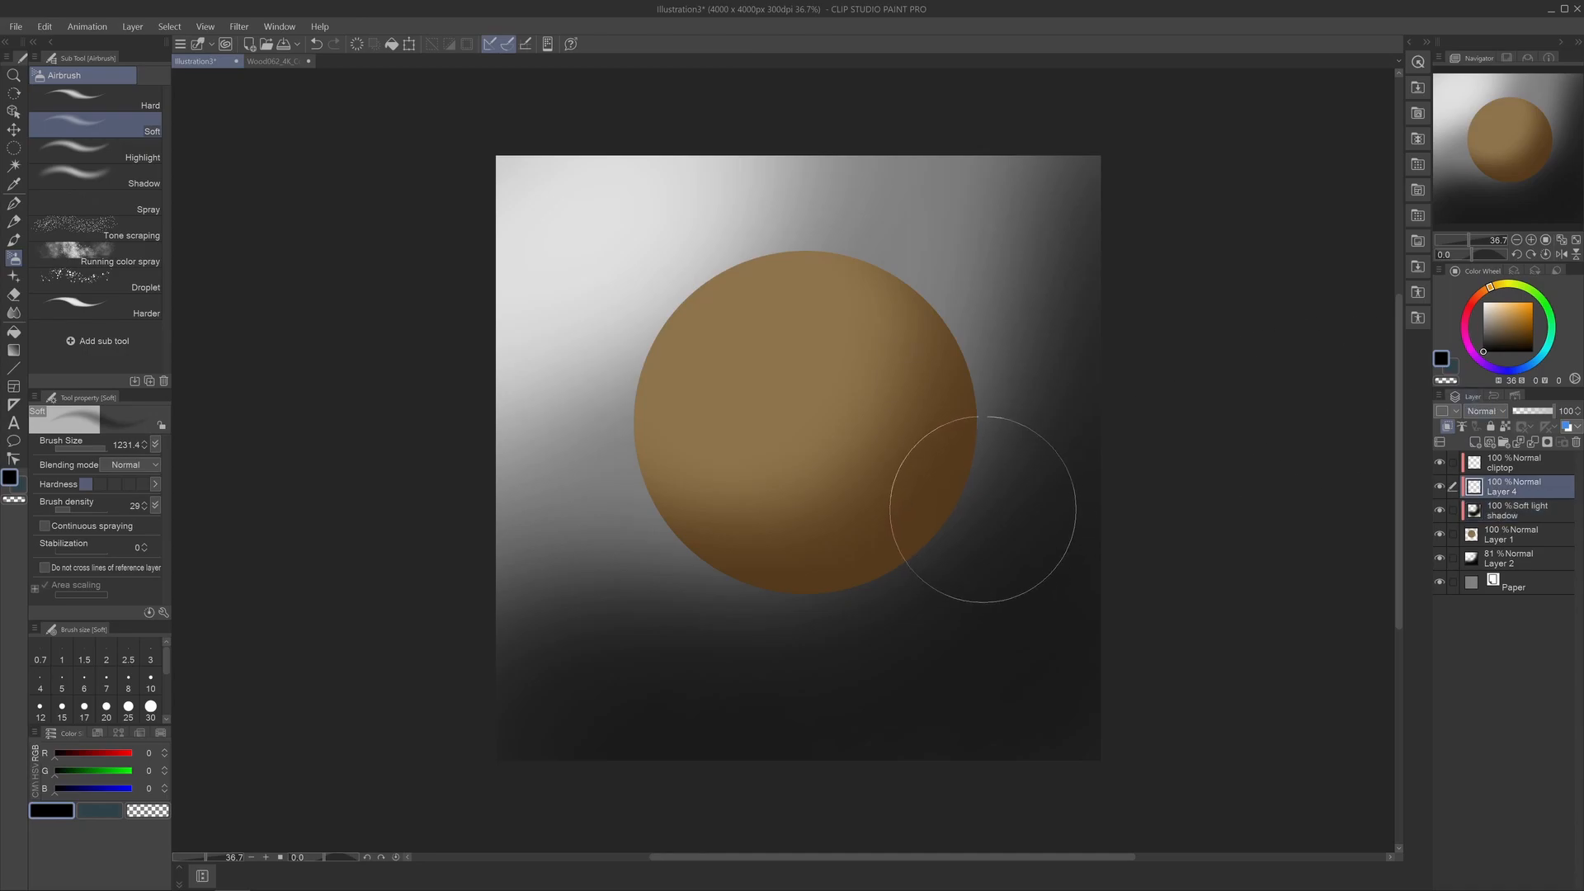
mouse_move(1057, 376)
mouse_down()
mouse_move(990, 656)
mouse_move(1026, 451)
mouse_move(938, 621)
mouse_move(1011, 473)
mouse_move(887, 665)
mouse_move(980, 567)
mouse_move(809, 671)
mouse_move(960, 573)
mouse_move(732, 662)
mouse_move(829, 647)
mouse_up()
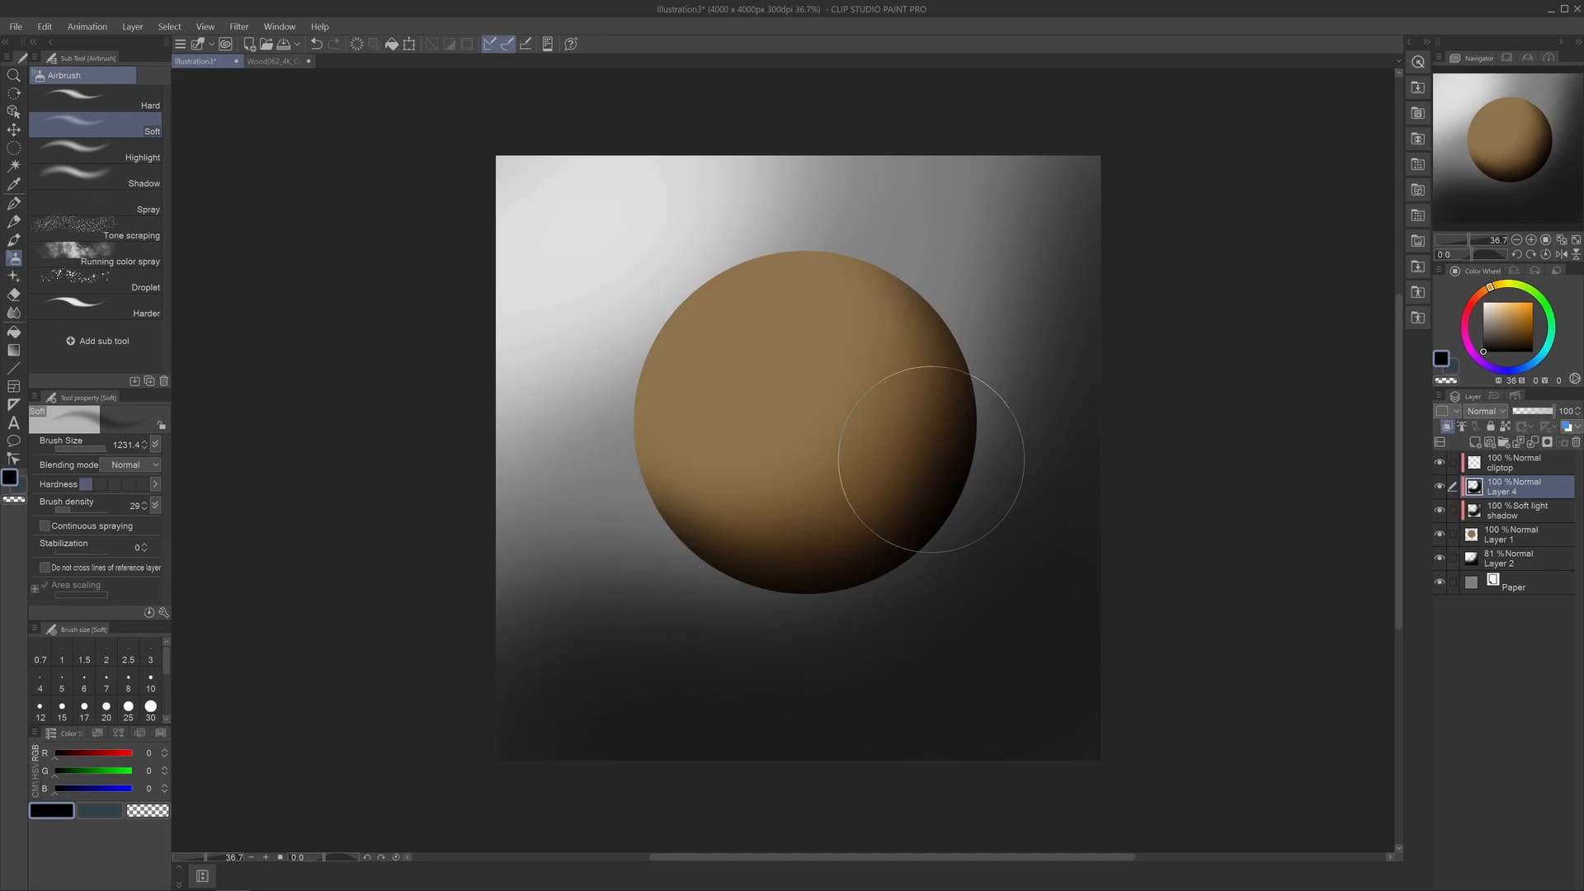
drag(879, 495, 925, 447)
drag(1022, 418, 971, 478)
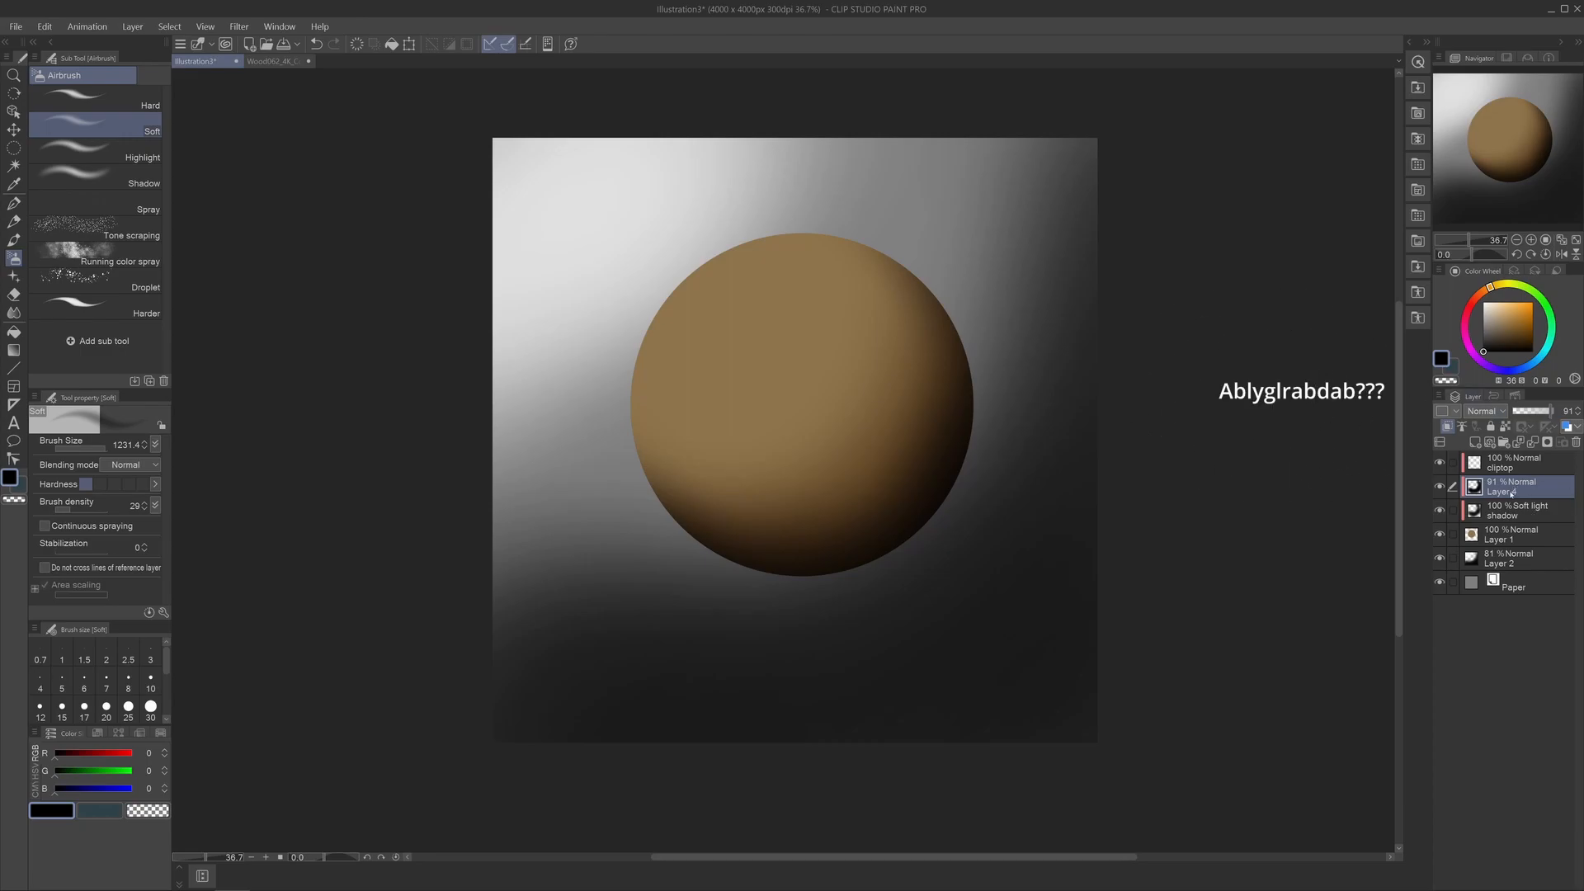
double_click(1511, 492)
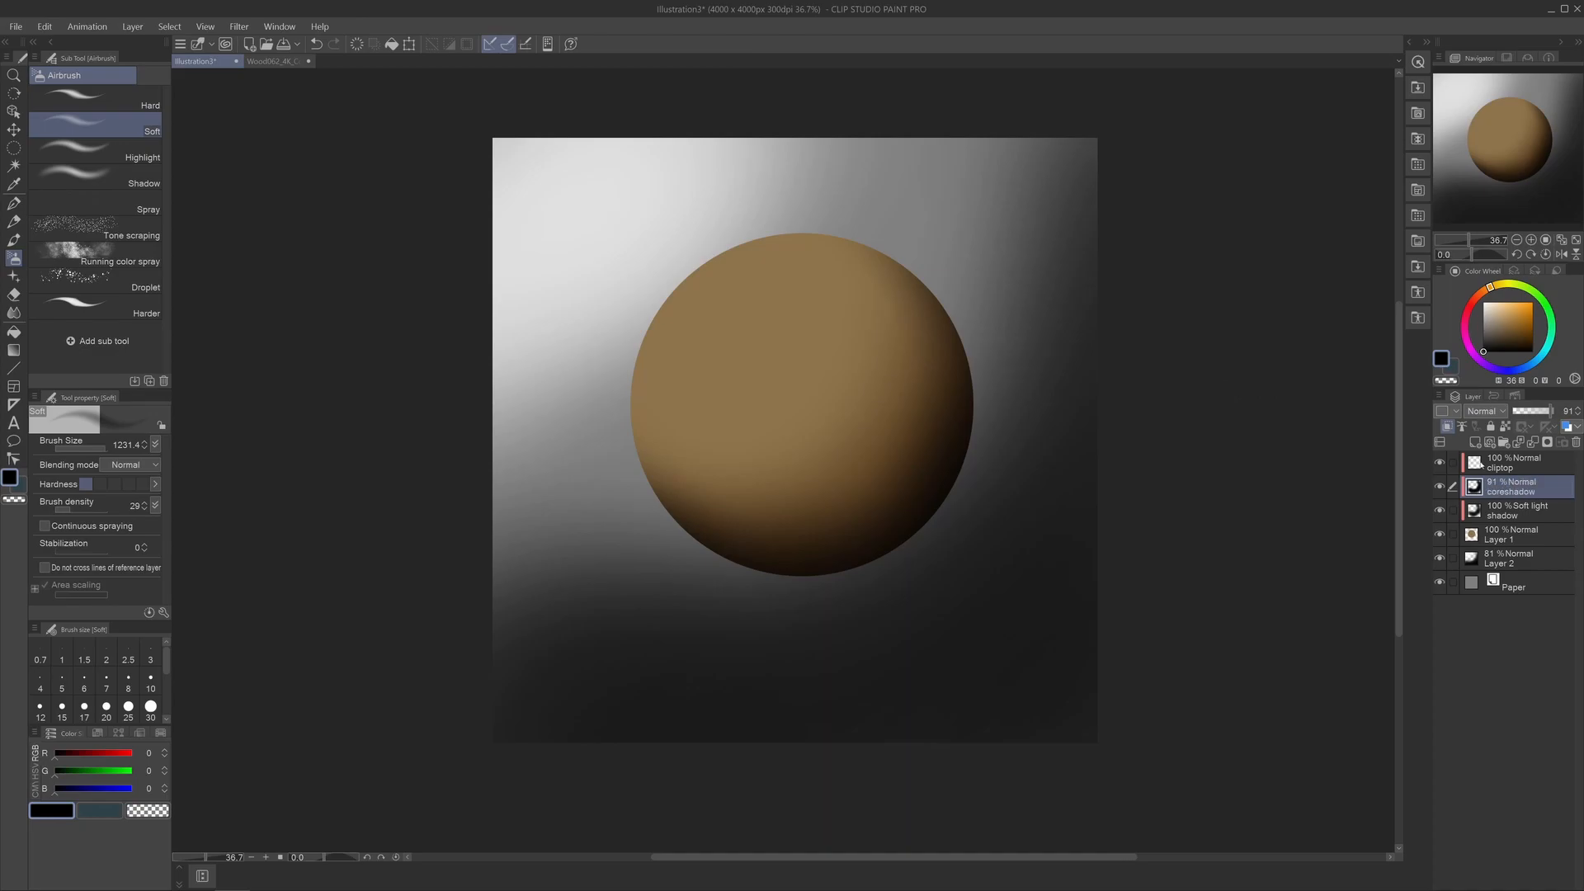
Add a clipped layer above "coreshadow" and airbrush white light over the sphere's upper-left side, using the Soft airbrush at size 1693.7.
click(1475, 442)
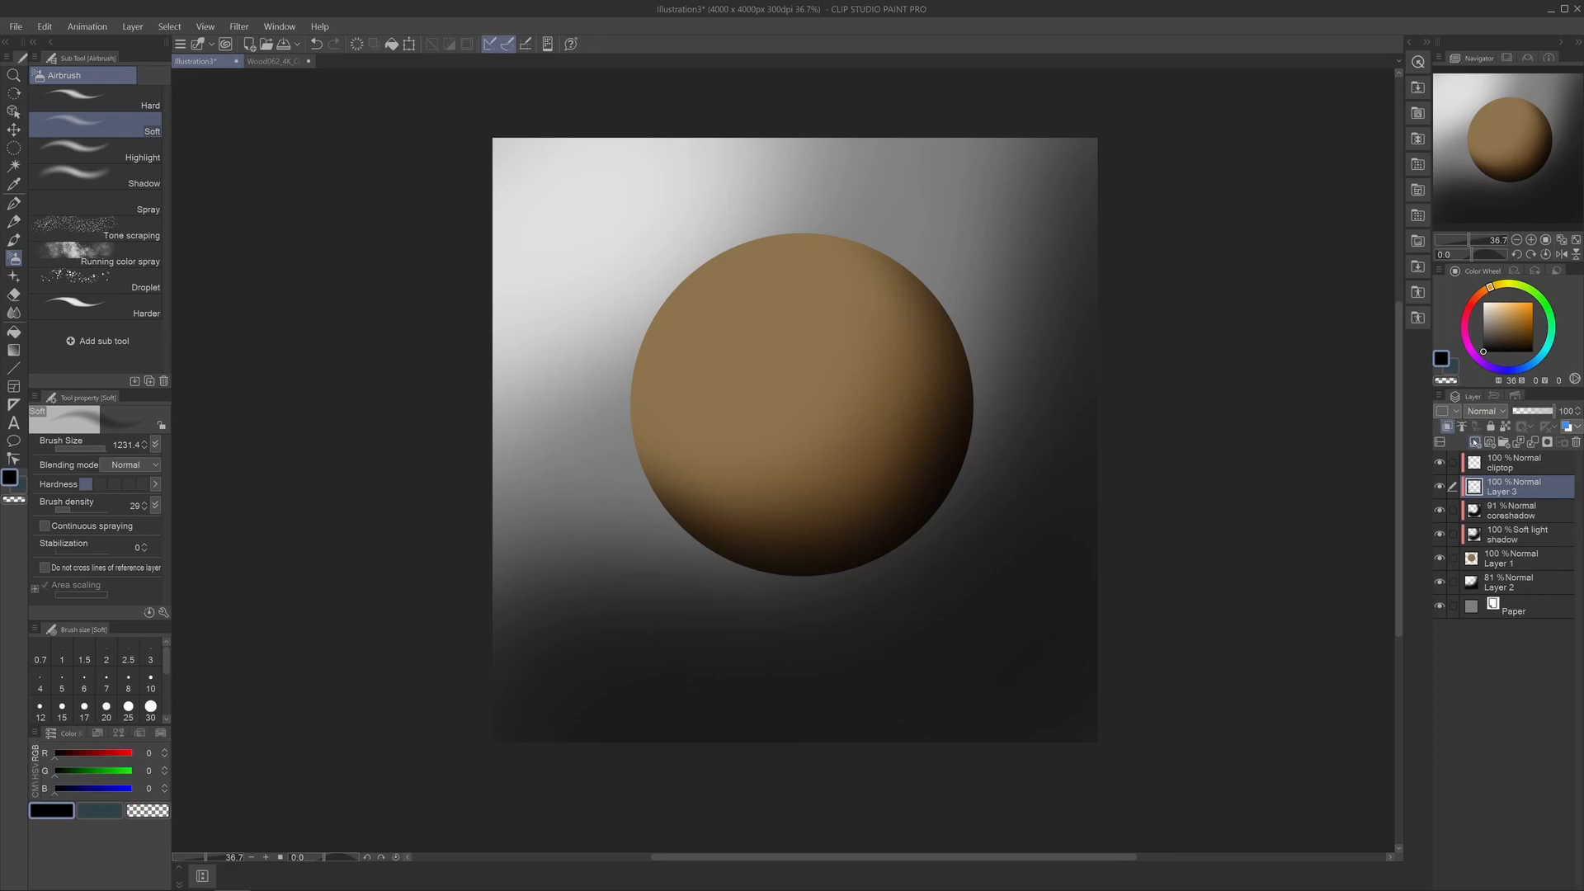
drag(1492, 306, 1475, 291)
drag(783, 268, 816, 295)
ctrl+alt+drag(793, 354, 828, 354)
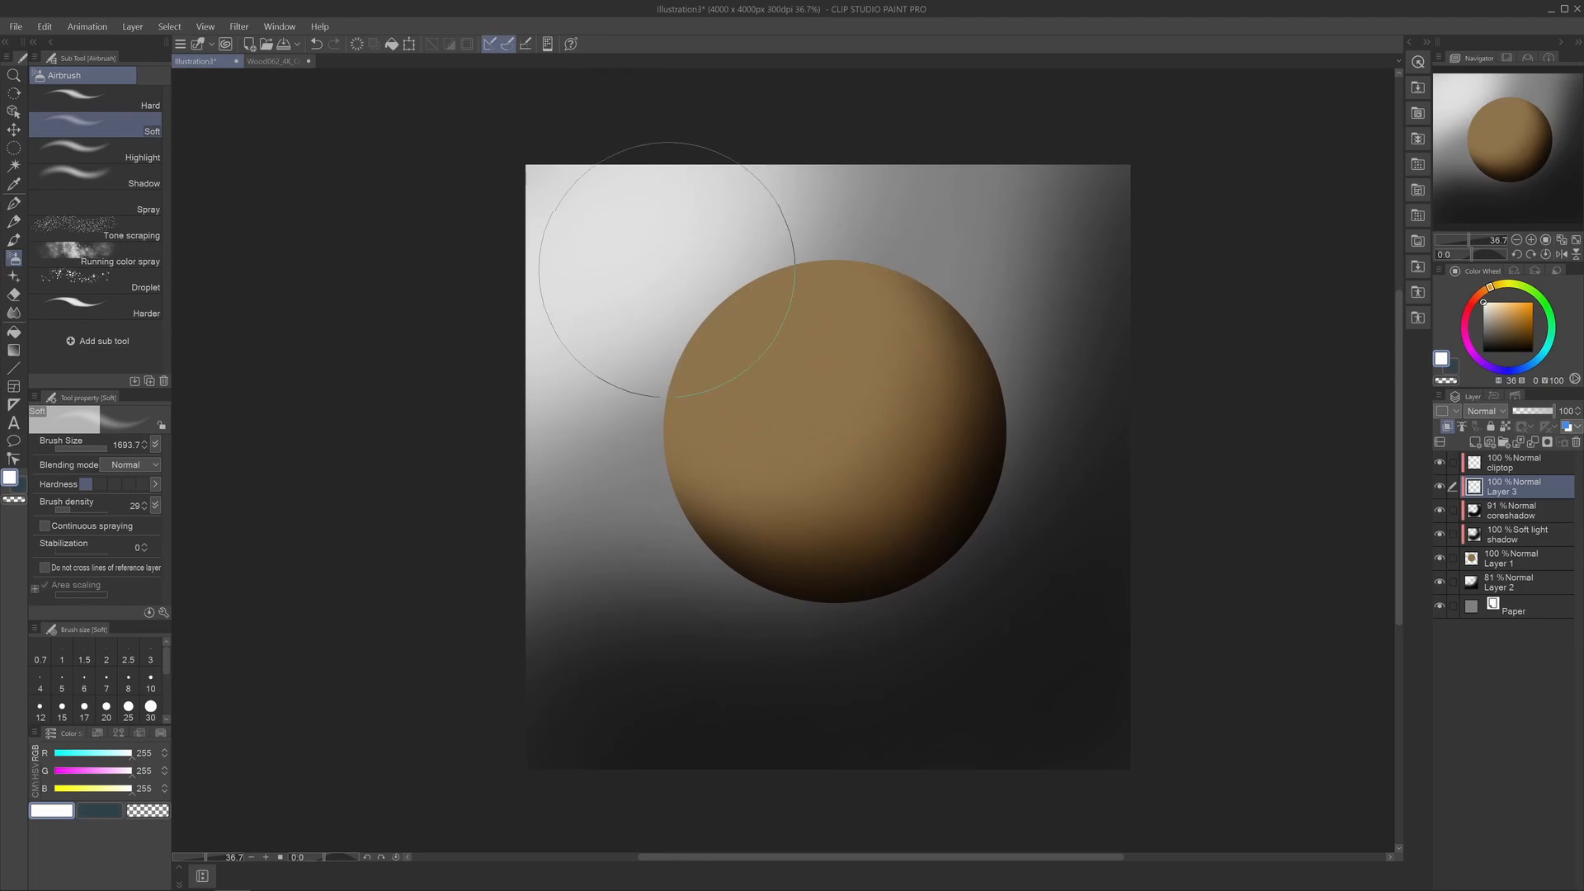
mouse_move(758, 337)
mouse_down()
mouse_move(735, 330)
mouse_move(759, 255)
mouse_move(820, 275)
mouse_move(759, 299)
mouse_move(715, 348)
mouse_move(766, 313)
mouse_move(753, 275)
mouse_move(784, 288)
mouse_up()
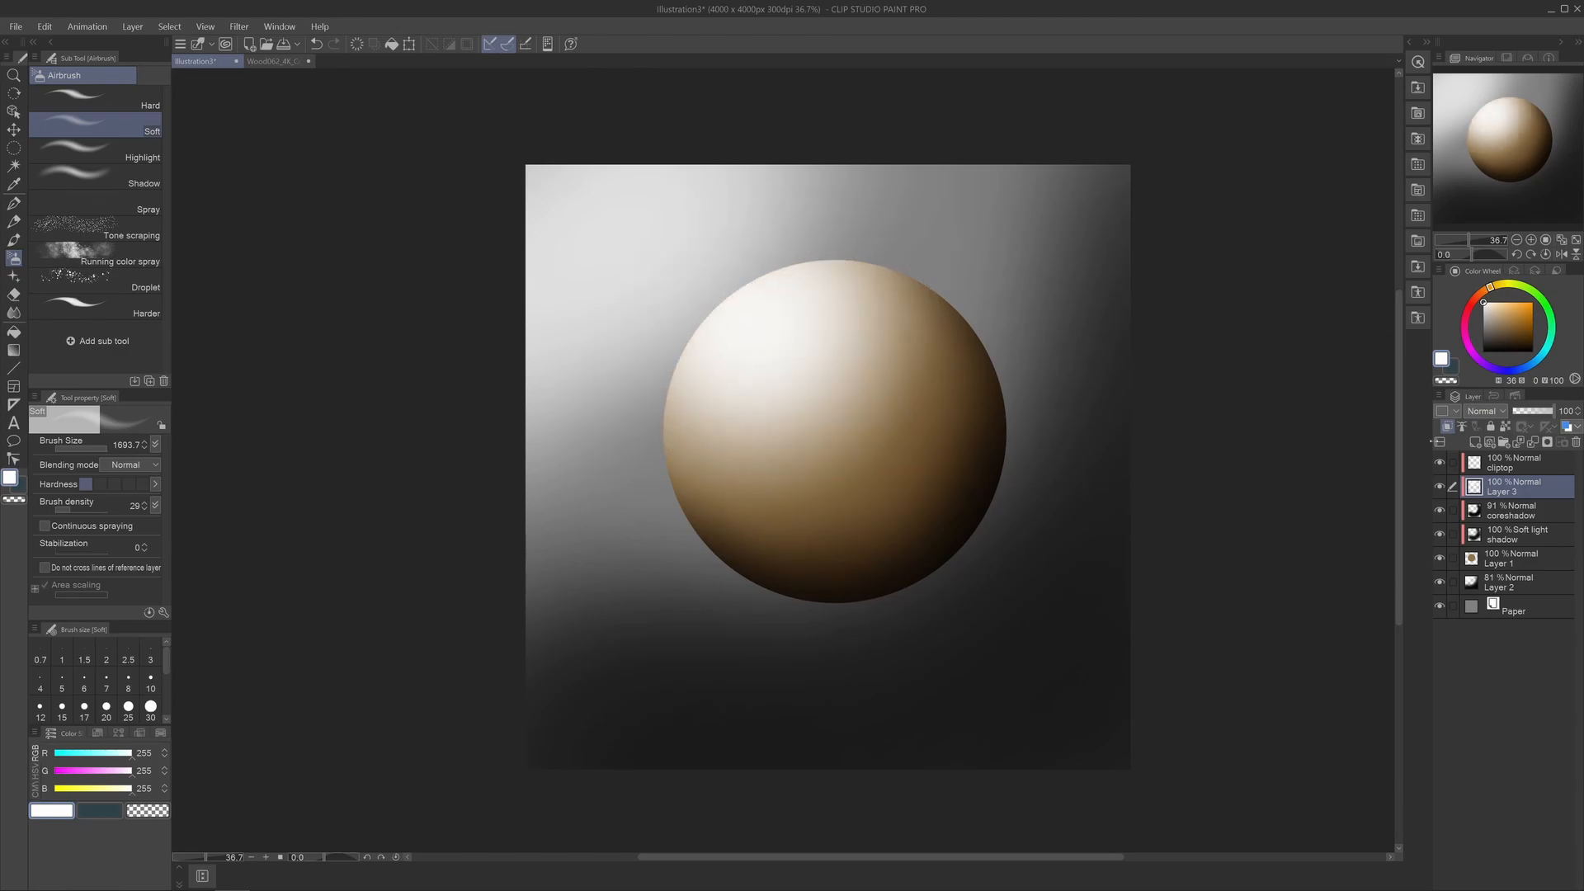
Try Overlay on the sphere's white light layer, and set it to Soft light at 91% opacity.
click(1487, 412)
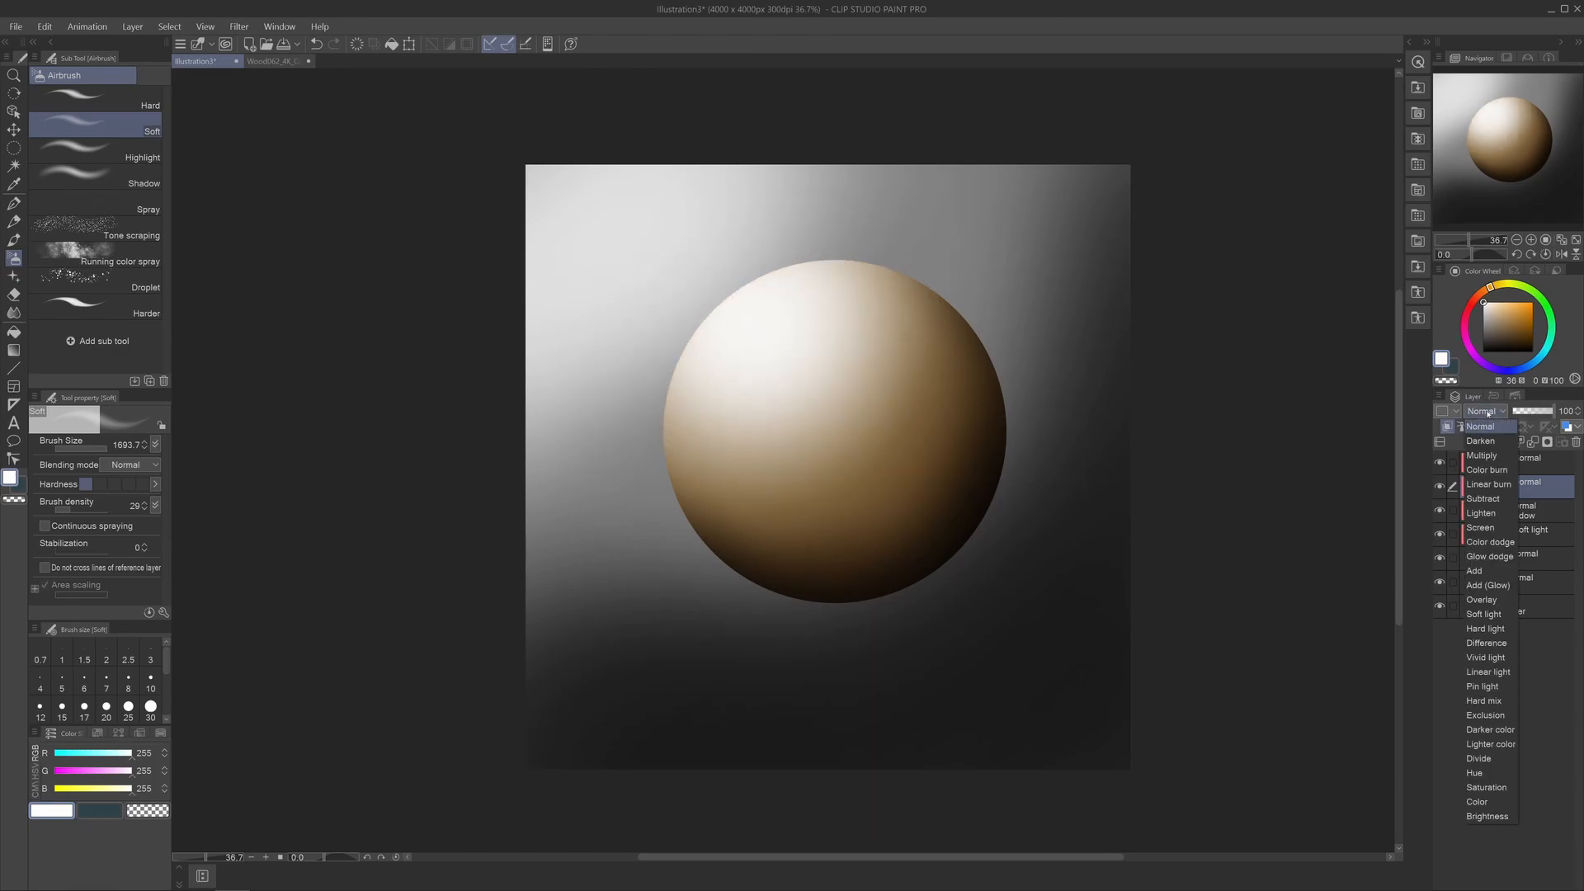
click(1493, 601)
click(1485, 411)
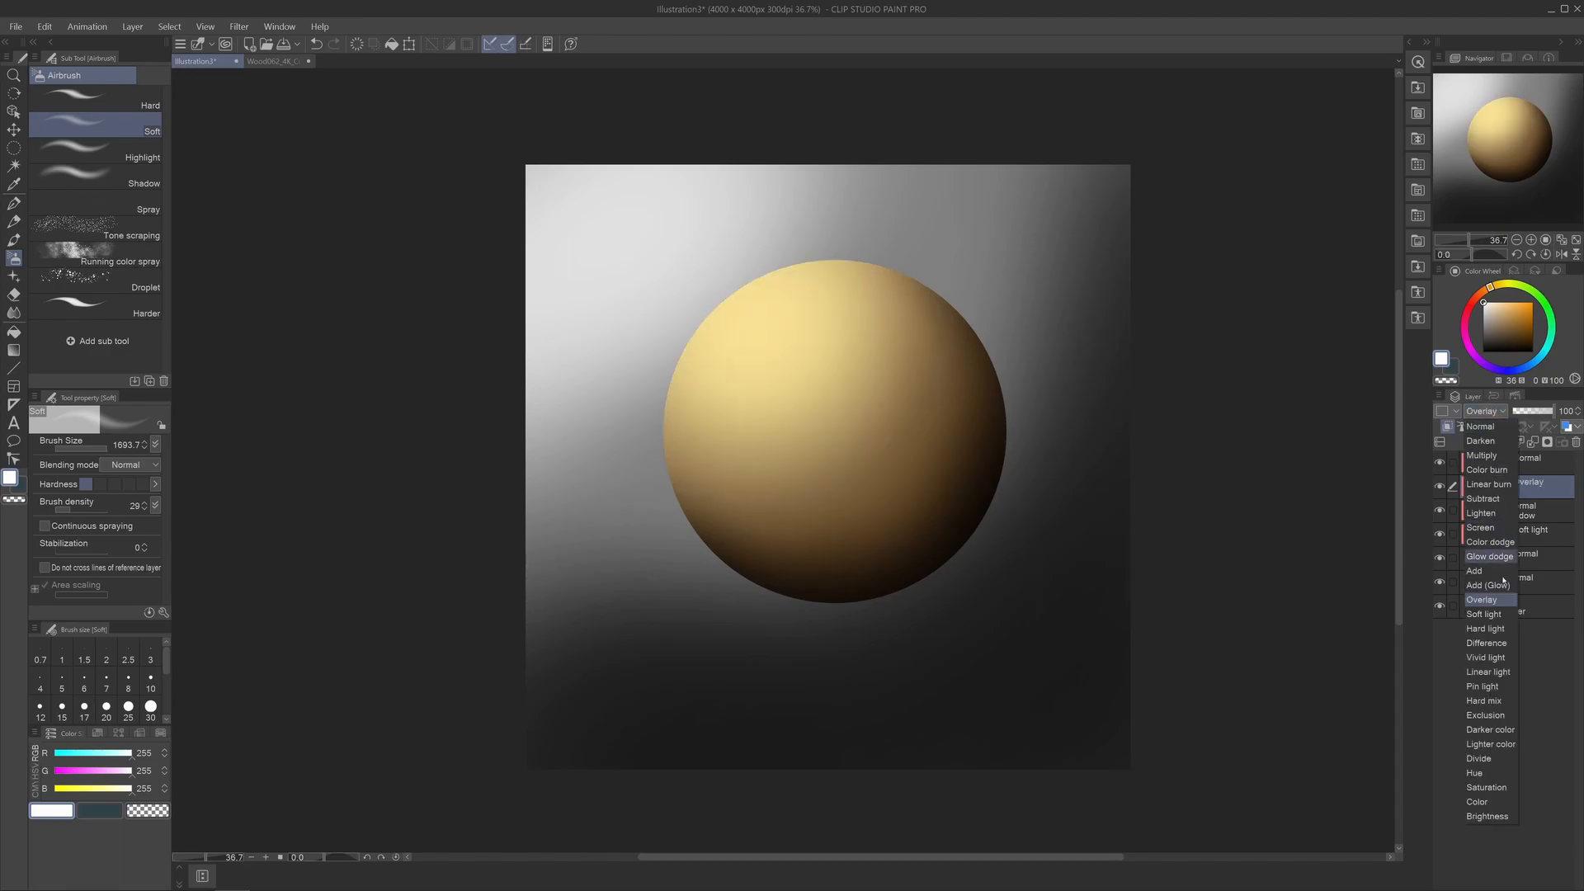
click(1499, 619)
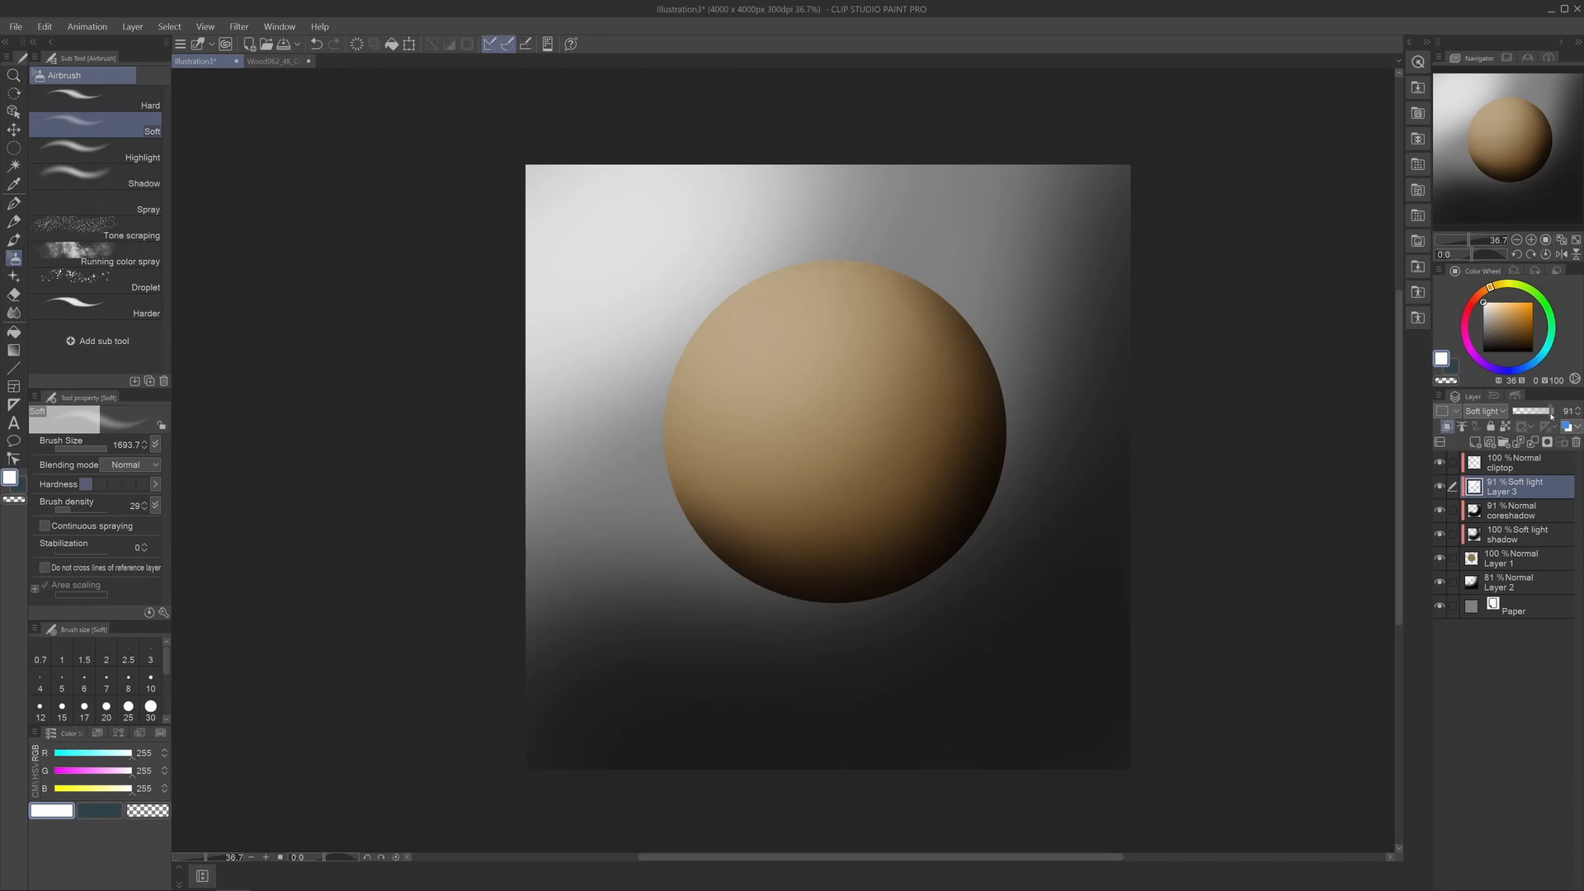
Add a clipped layer above the white light layer, naming the light layer "light" and the new one "saturation".
click(1475, 442)
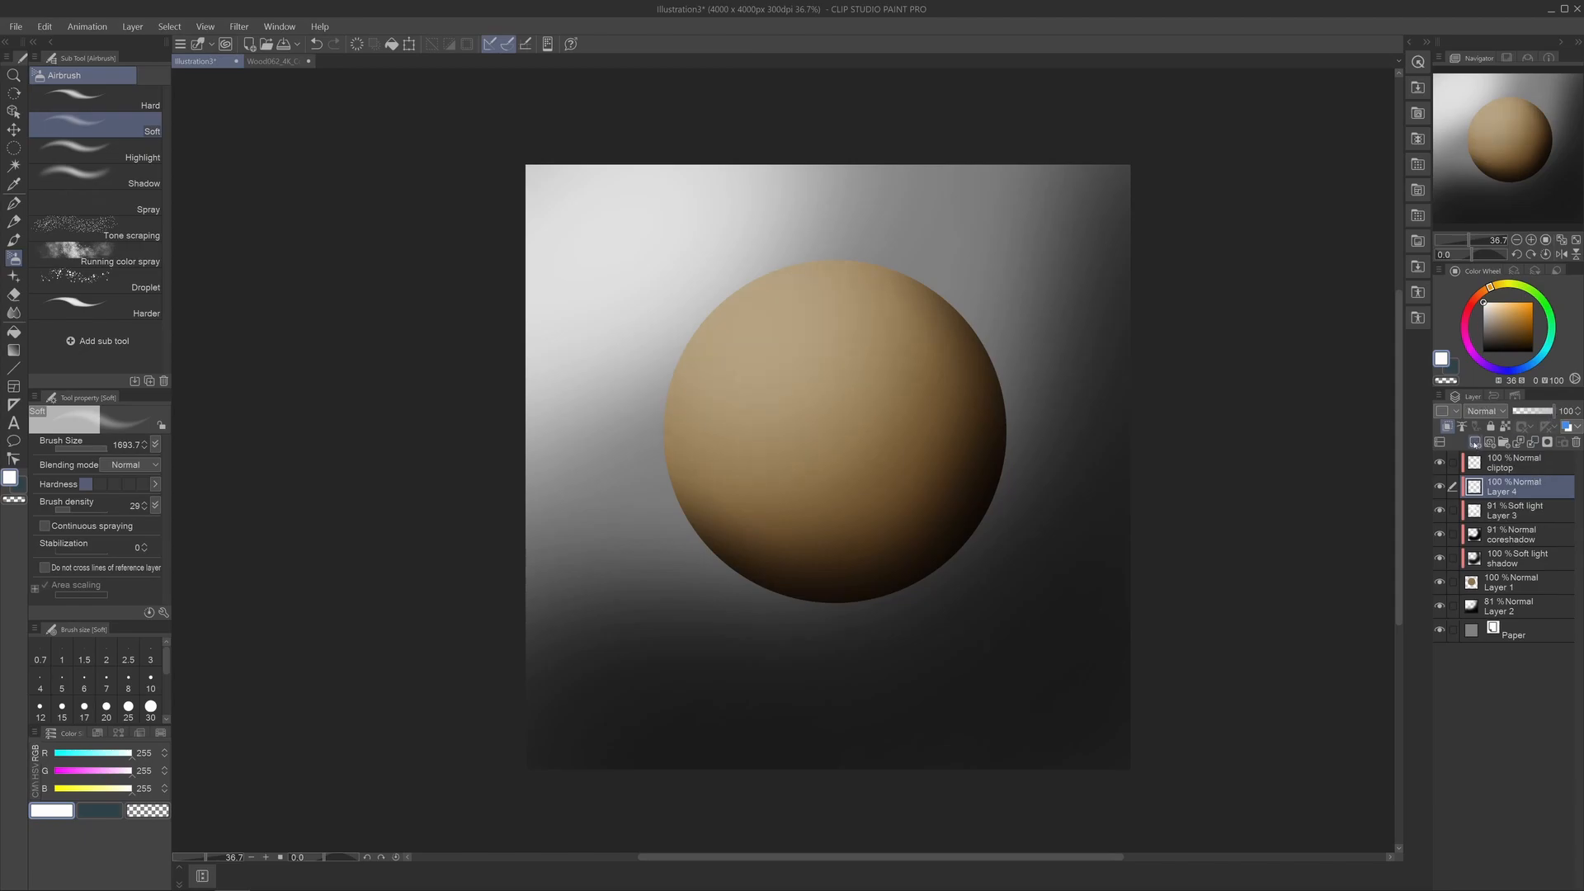
double_click(1512, 515)
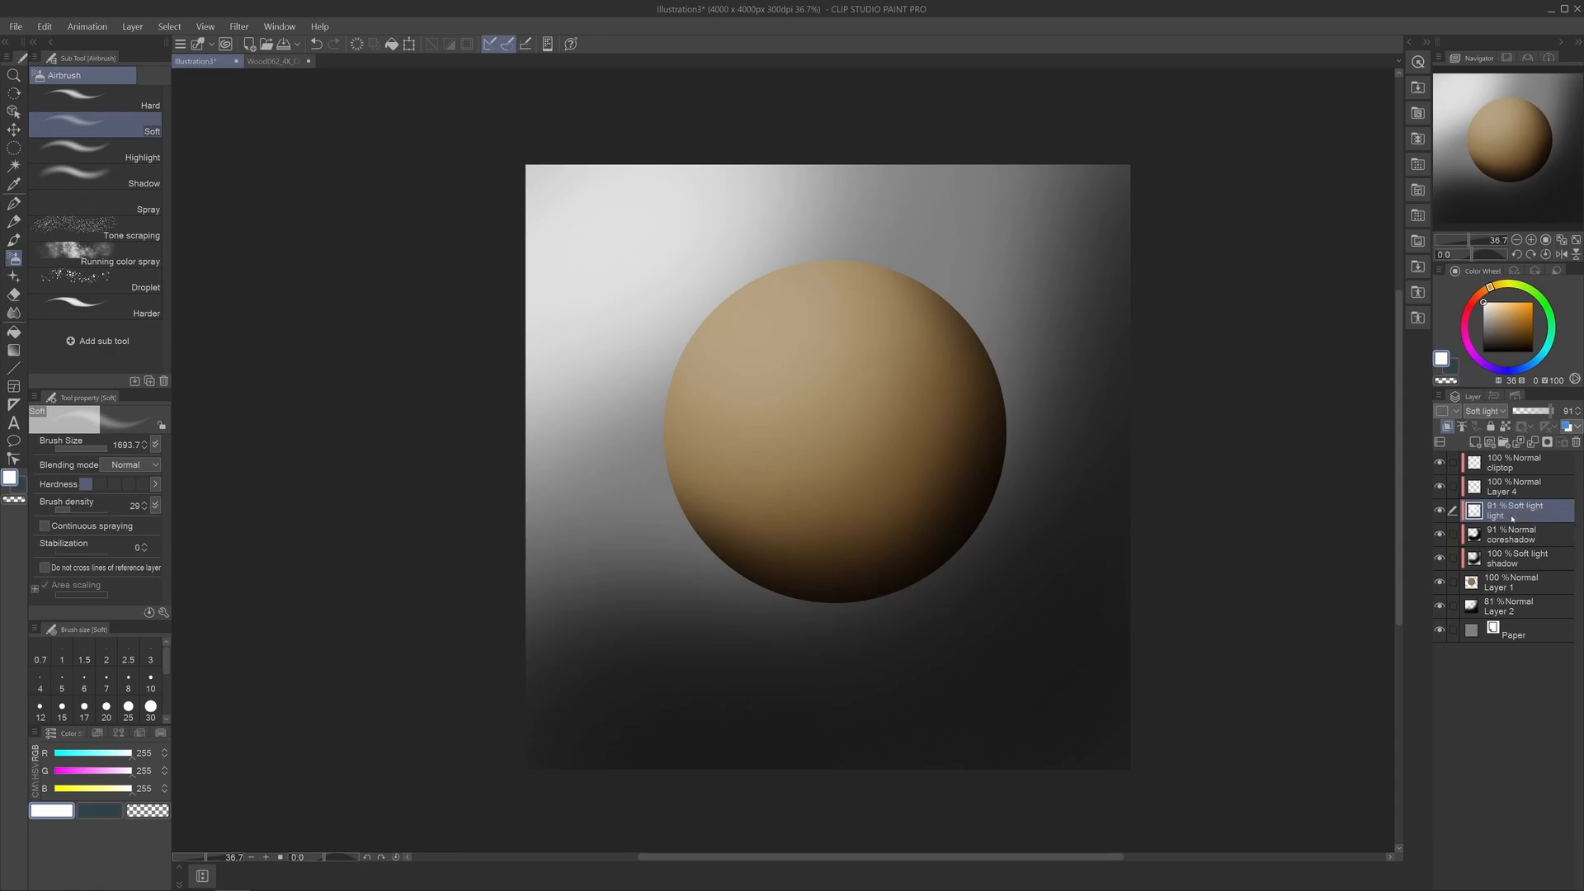
click(1501, 493)
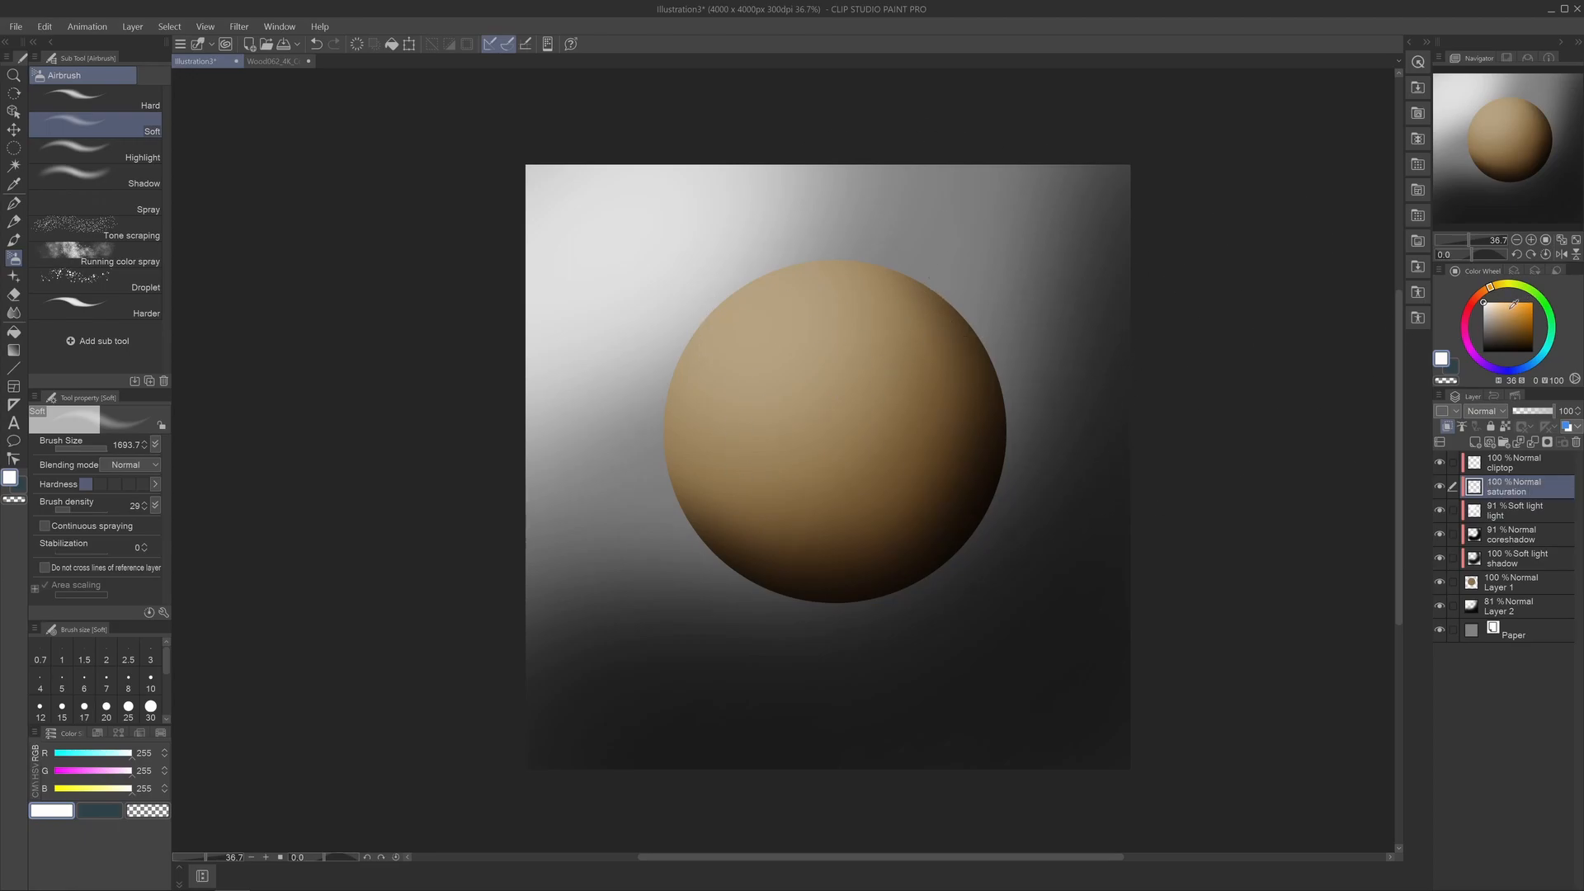
Sample the sphere's brown and shift the drawing colour to a brighter, more saturated orange, RGB 217, 152, 57.
click(1511, 582)
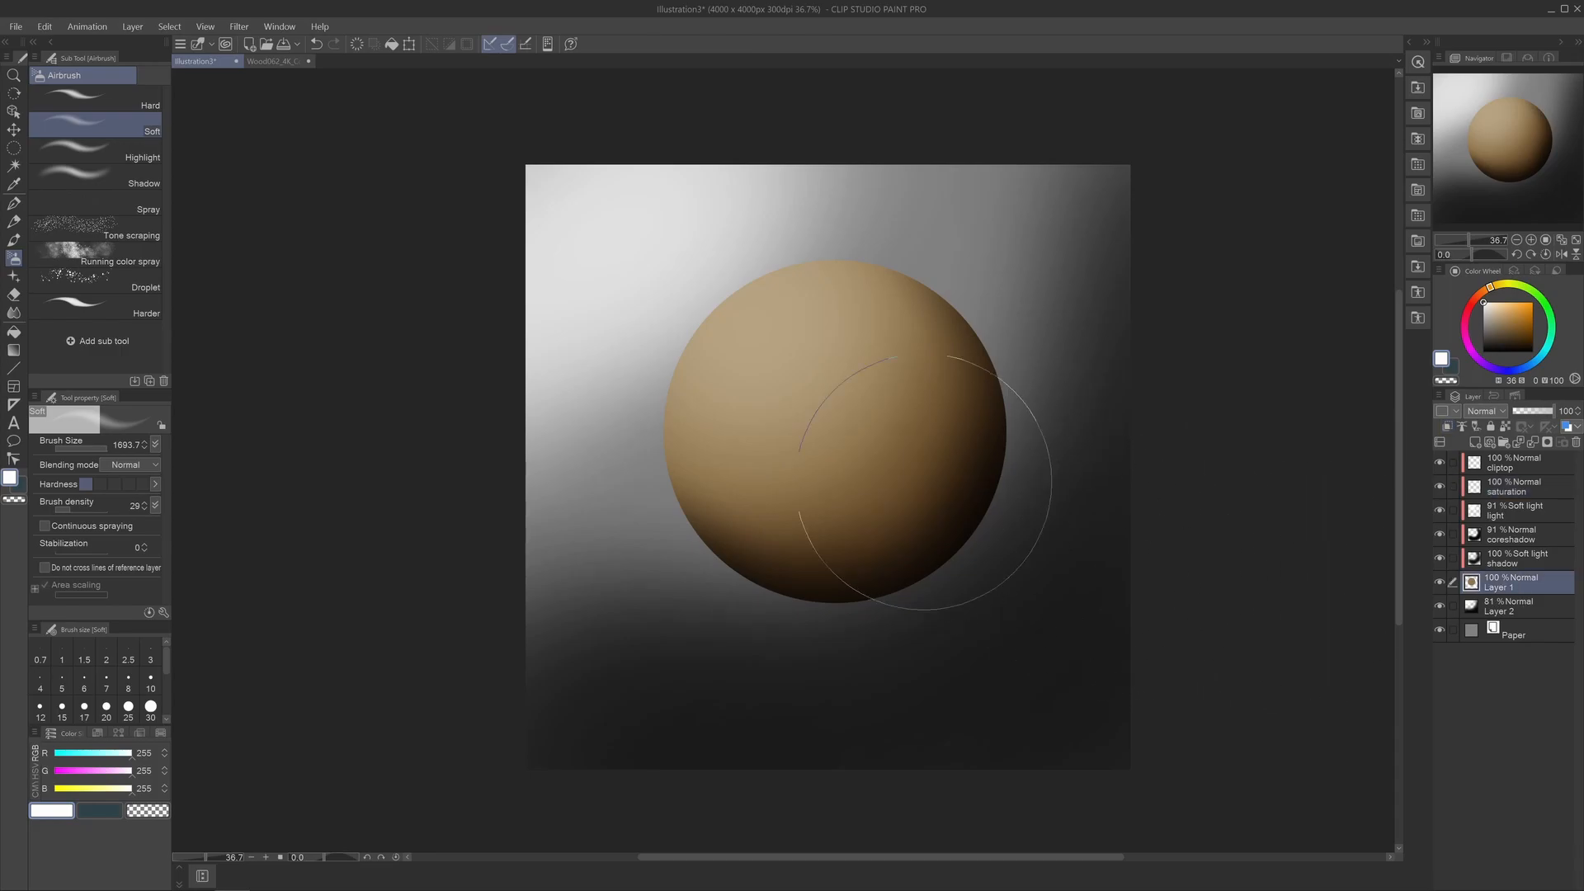
key(i)
click(864, 473)
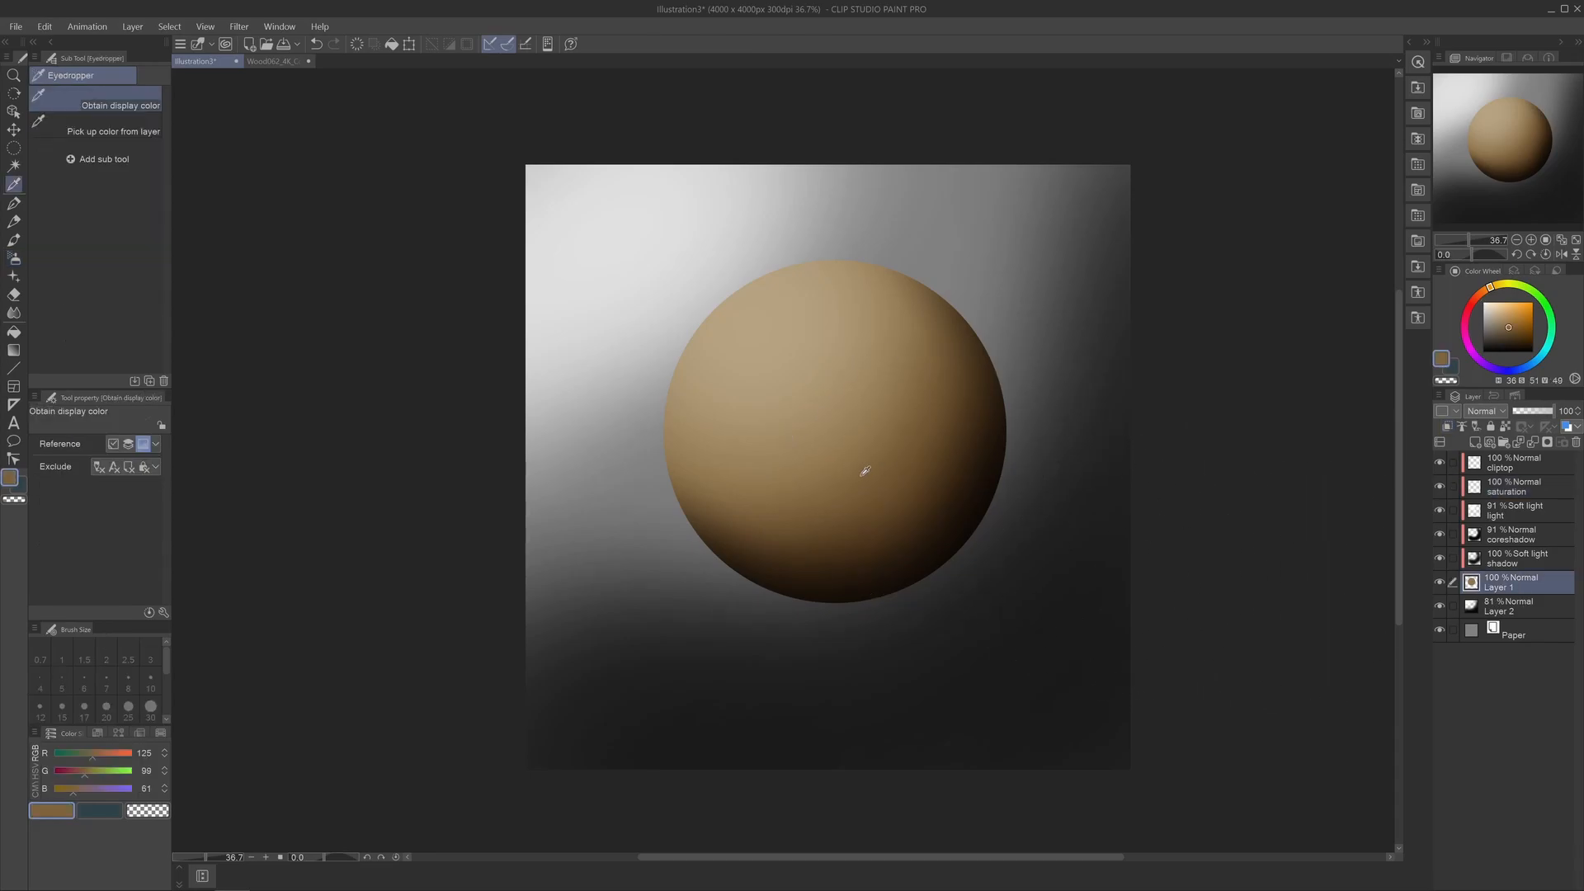
click(1522, 308)
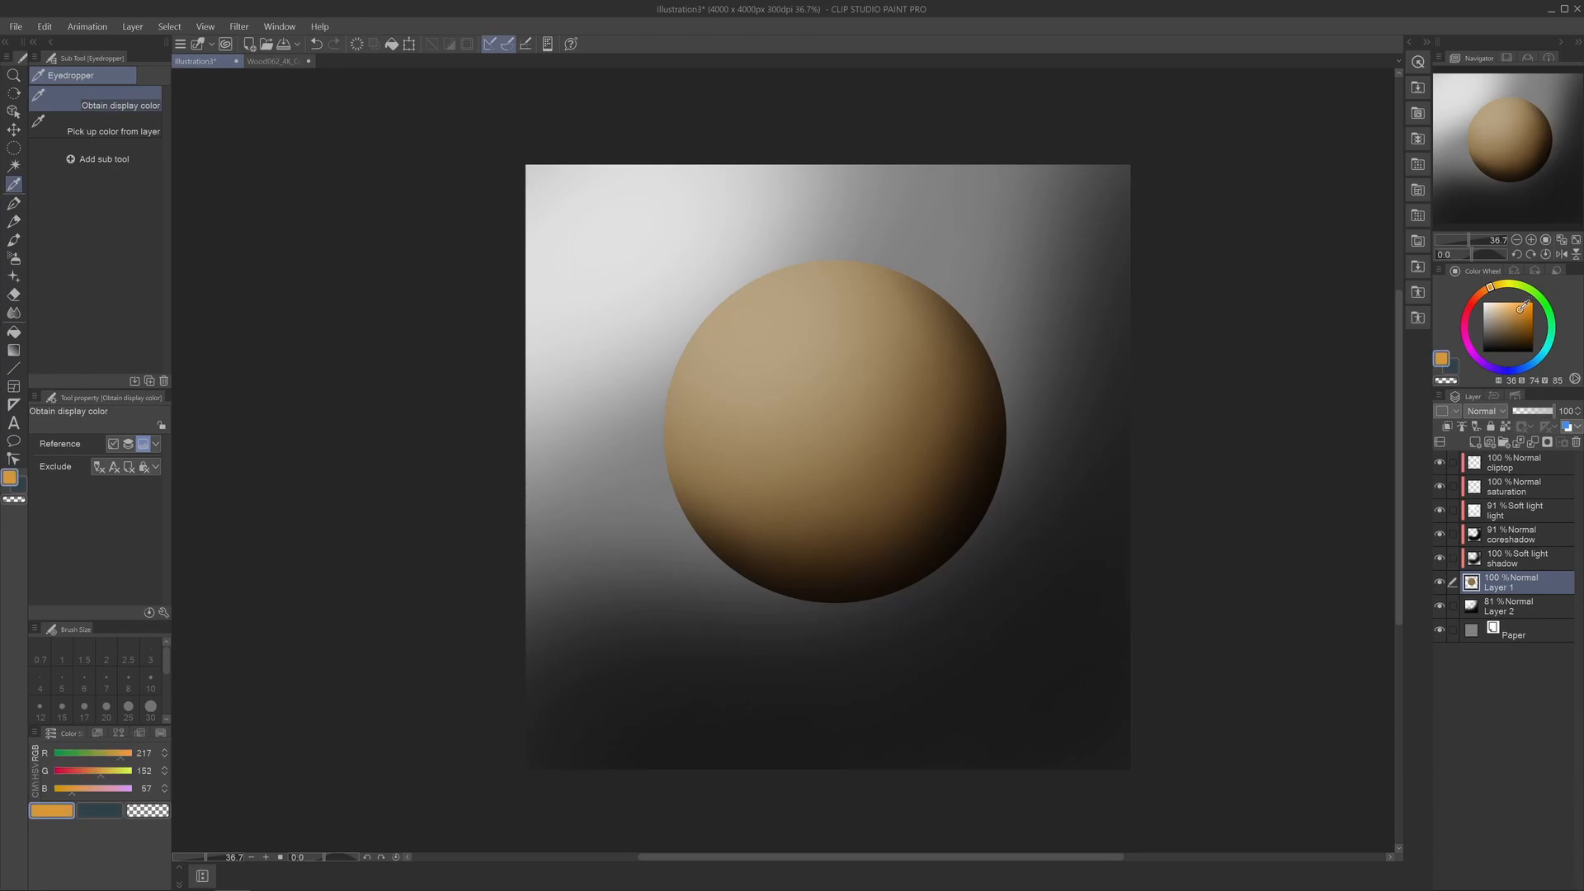
Airbrush the orange over the sphere's upper-left side on the "saturation" layer, using the Soft airbrush at size 1786.1.
click(1523, 490)
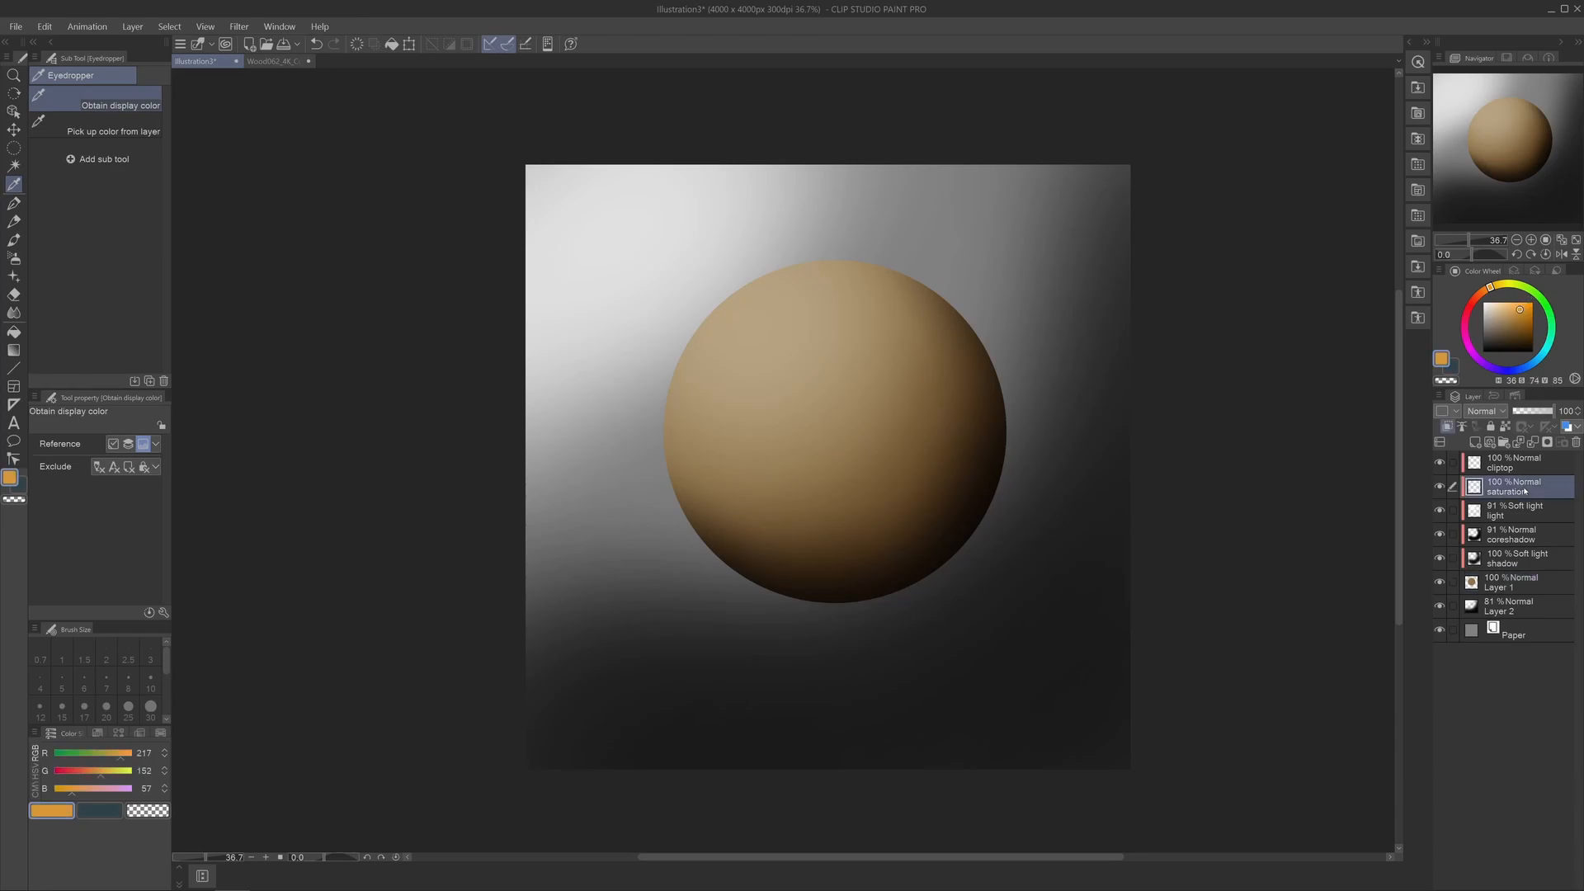
key(b)
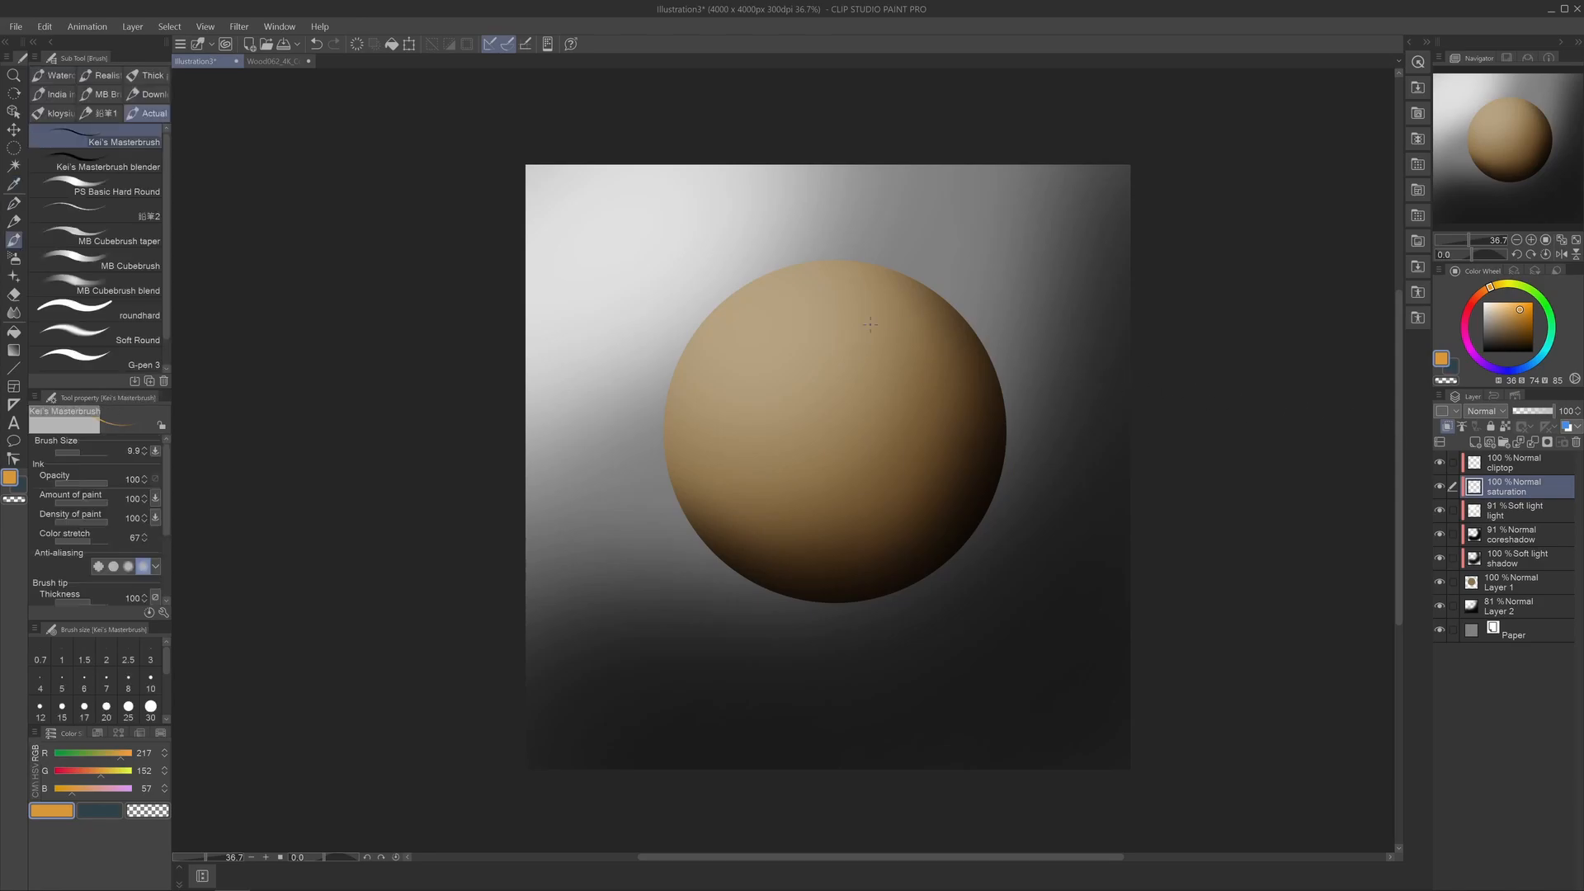
key(b)
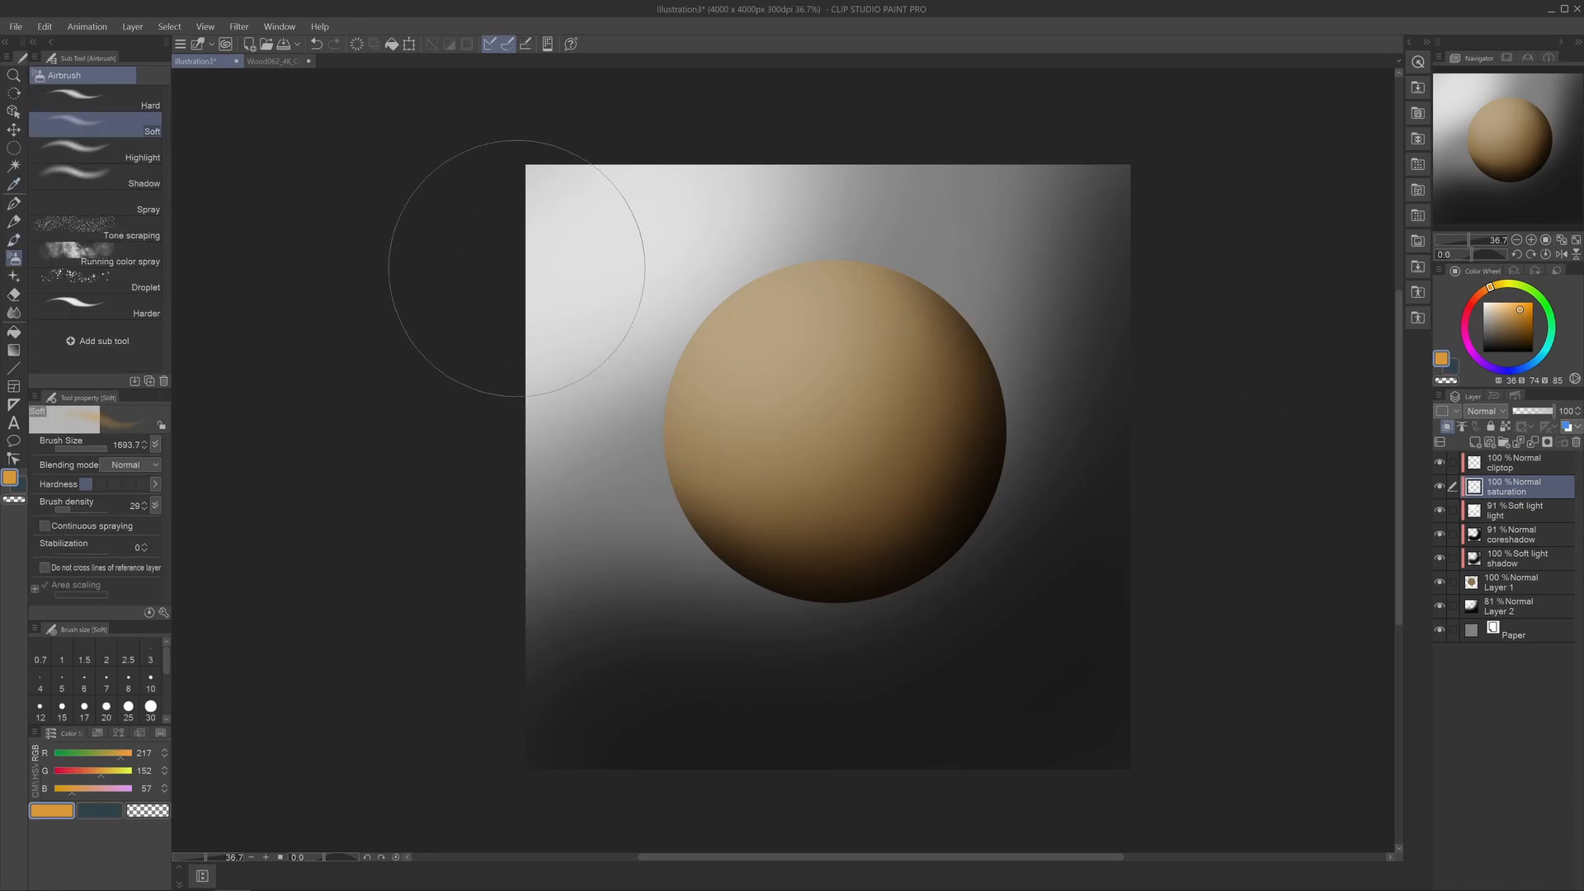
drag(812, 374, 815, 374)
mouse_move(797, 337)
mouse_down()
mouse_move(833, 347)
mouse_move(807, 331)
mouse_move(801, 354)
mouse_move(740, 363)
mouse_move(849, 350)
mouse_up()
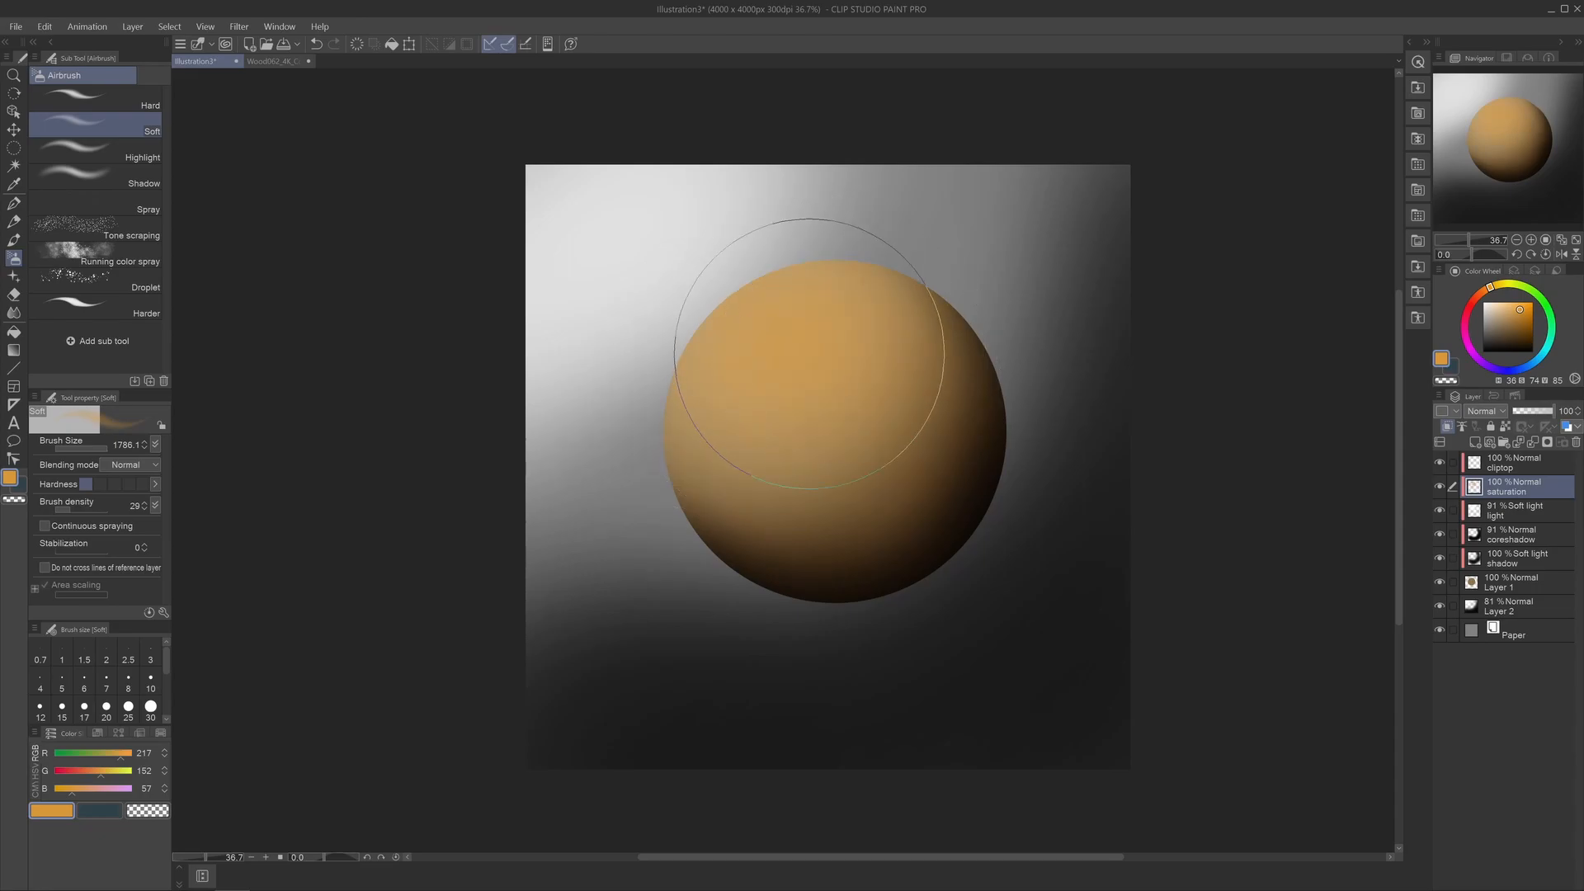
Try Overlay on the "saturation" layer, set its blending mode to Soft light, and compare the sphere with the layer hidden.
click(1485, 412)
click(1510, 606)
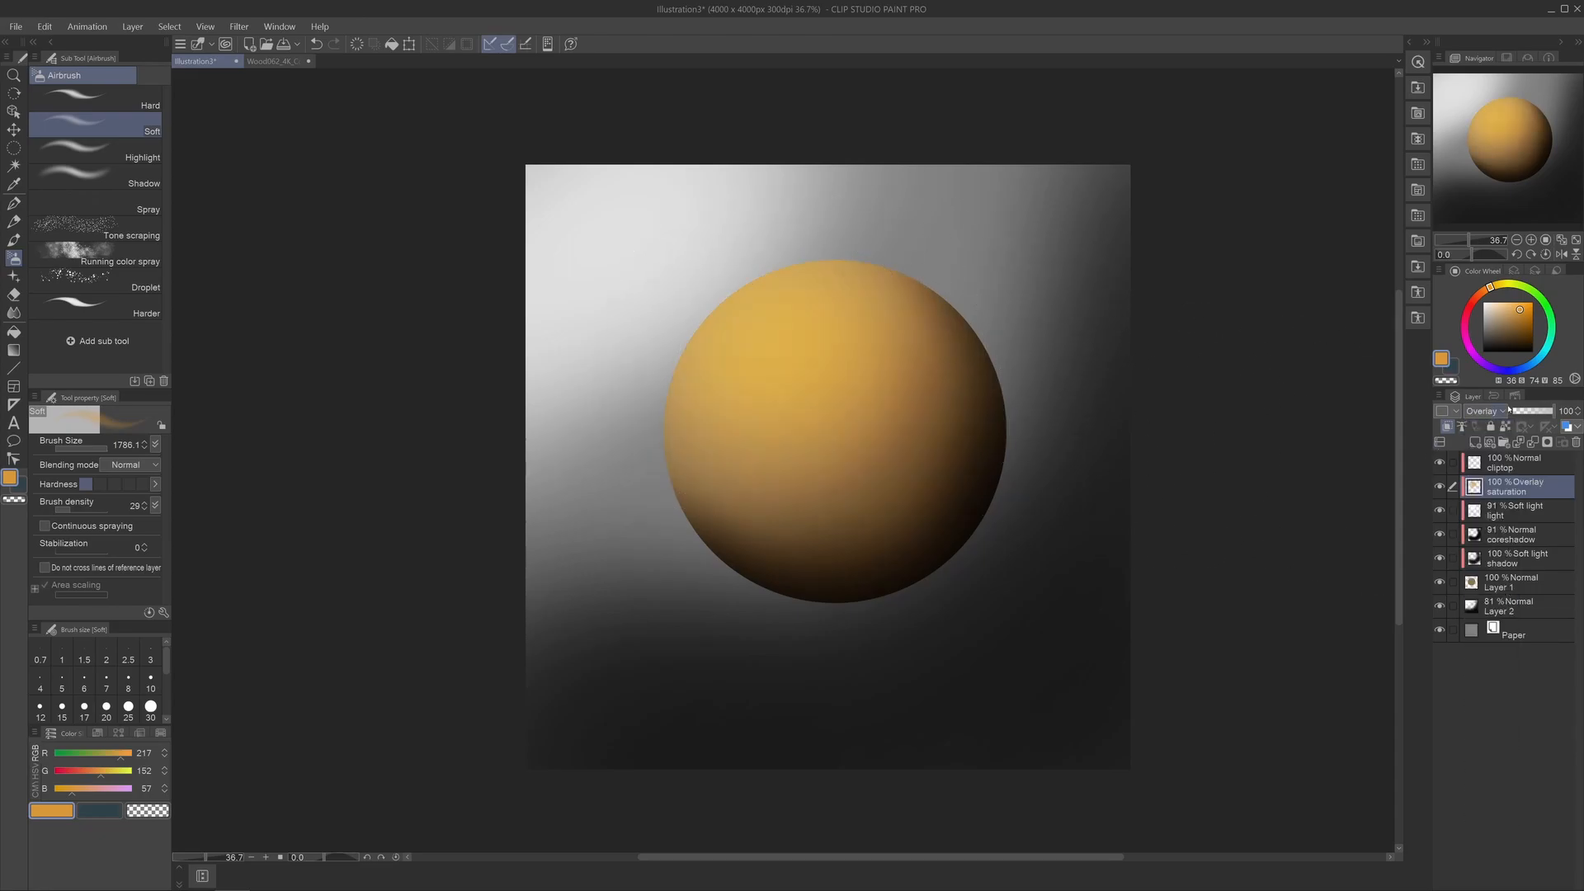
click(1485, 411)
click(1500, 620)
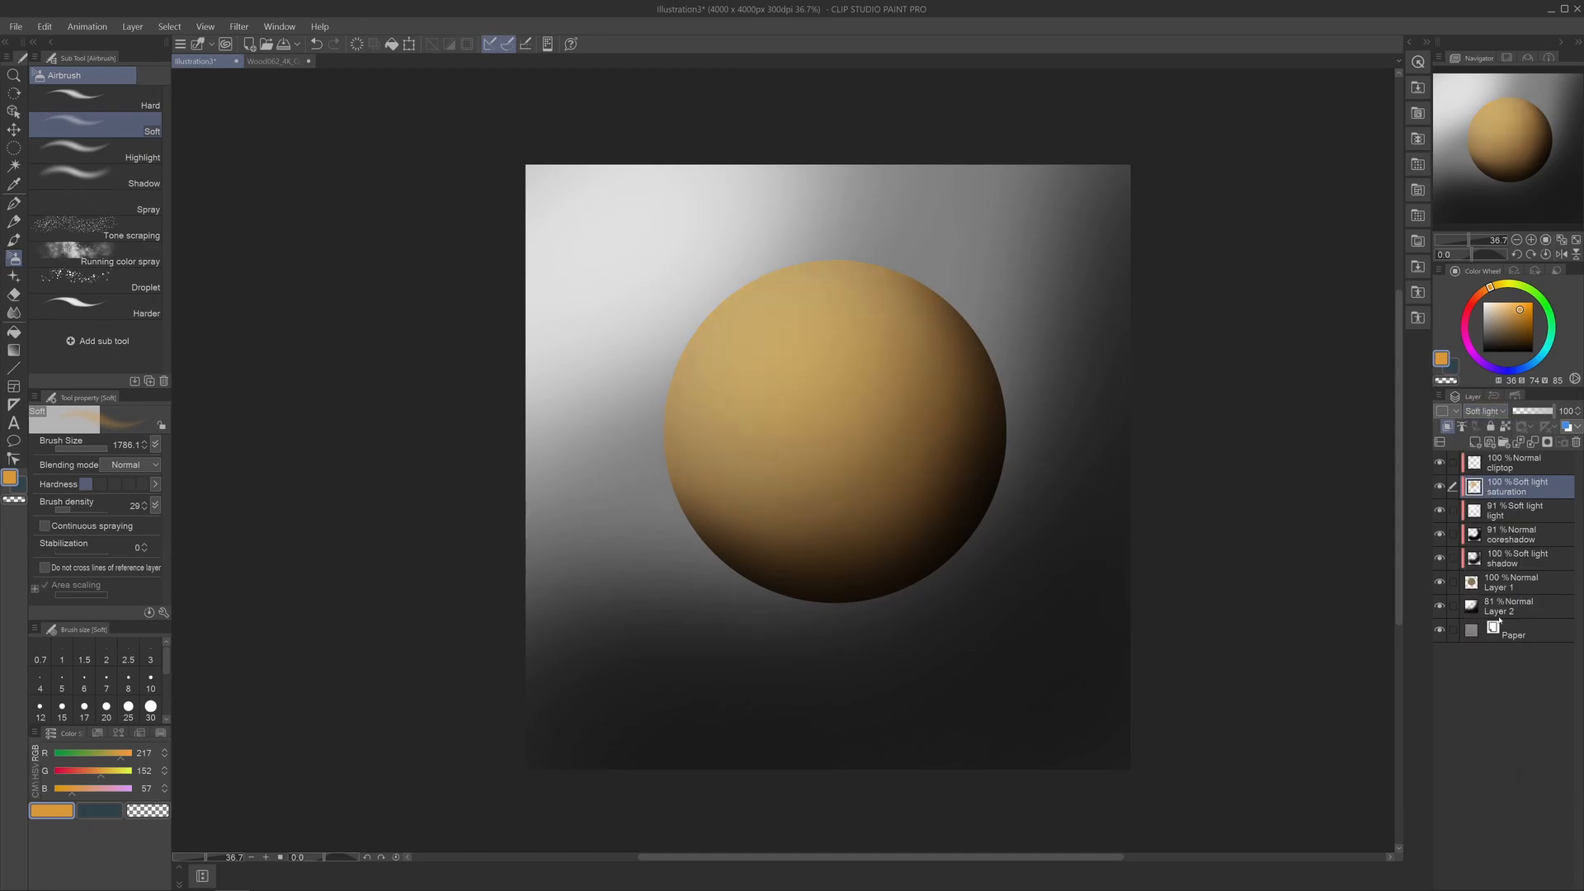
click(1438, 486)
Try the "saturation" layer below "light" with Overlay, and return it above "light" in Soft light at 70% opacity.
drag(1515, 491, 1525, 522)
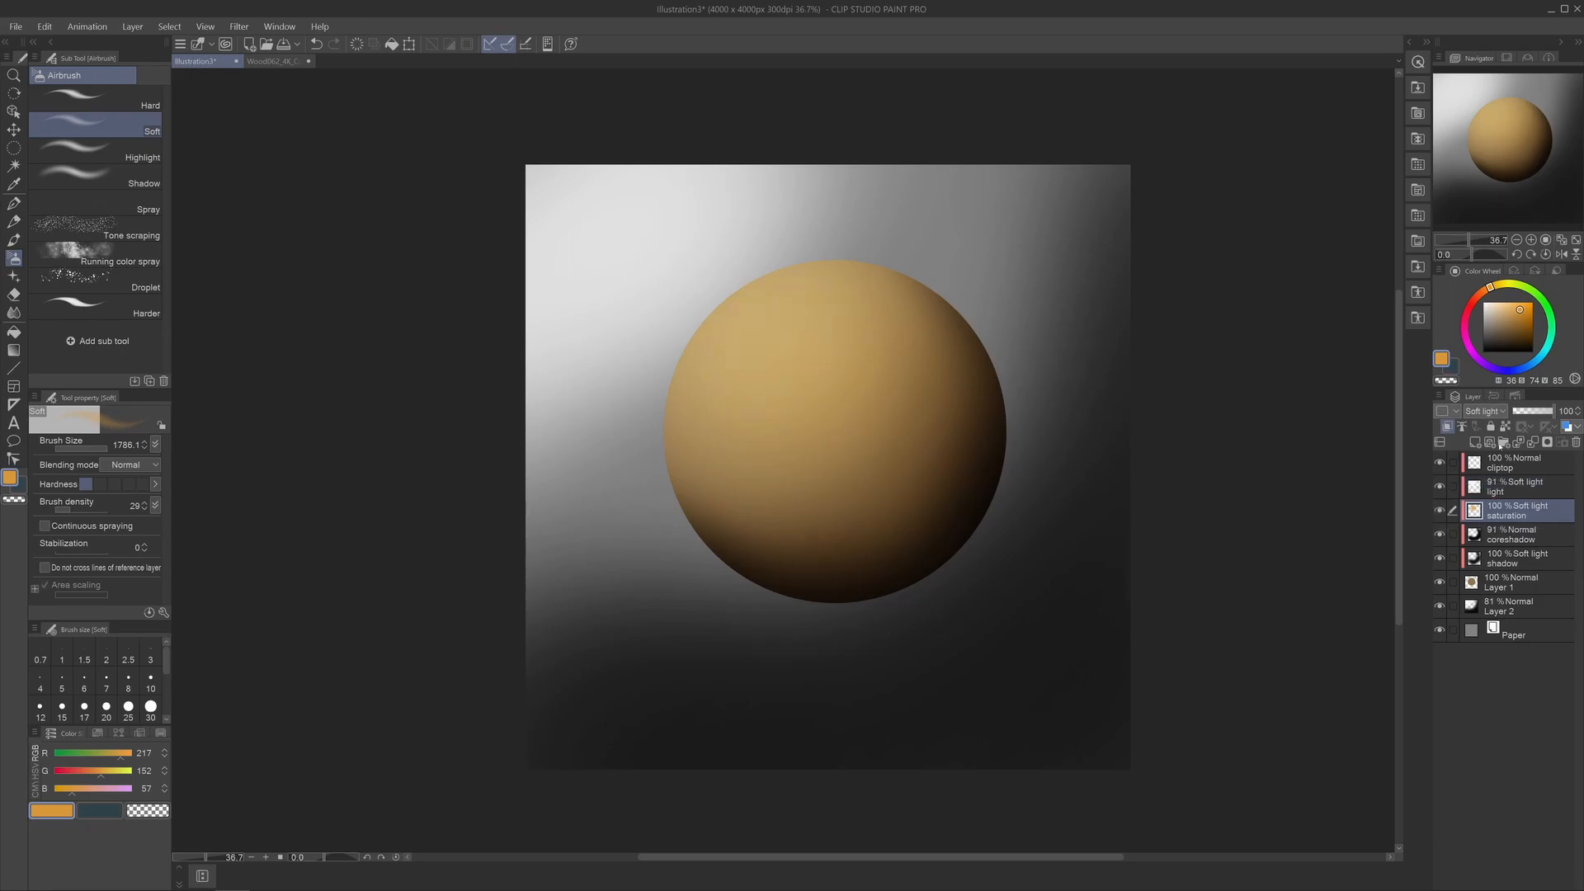
click(1484, 412)
click(1501, 607)
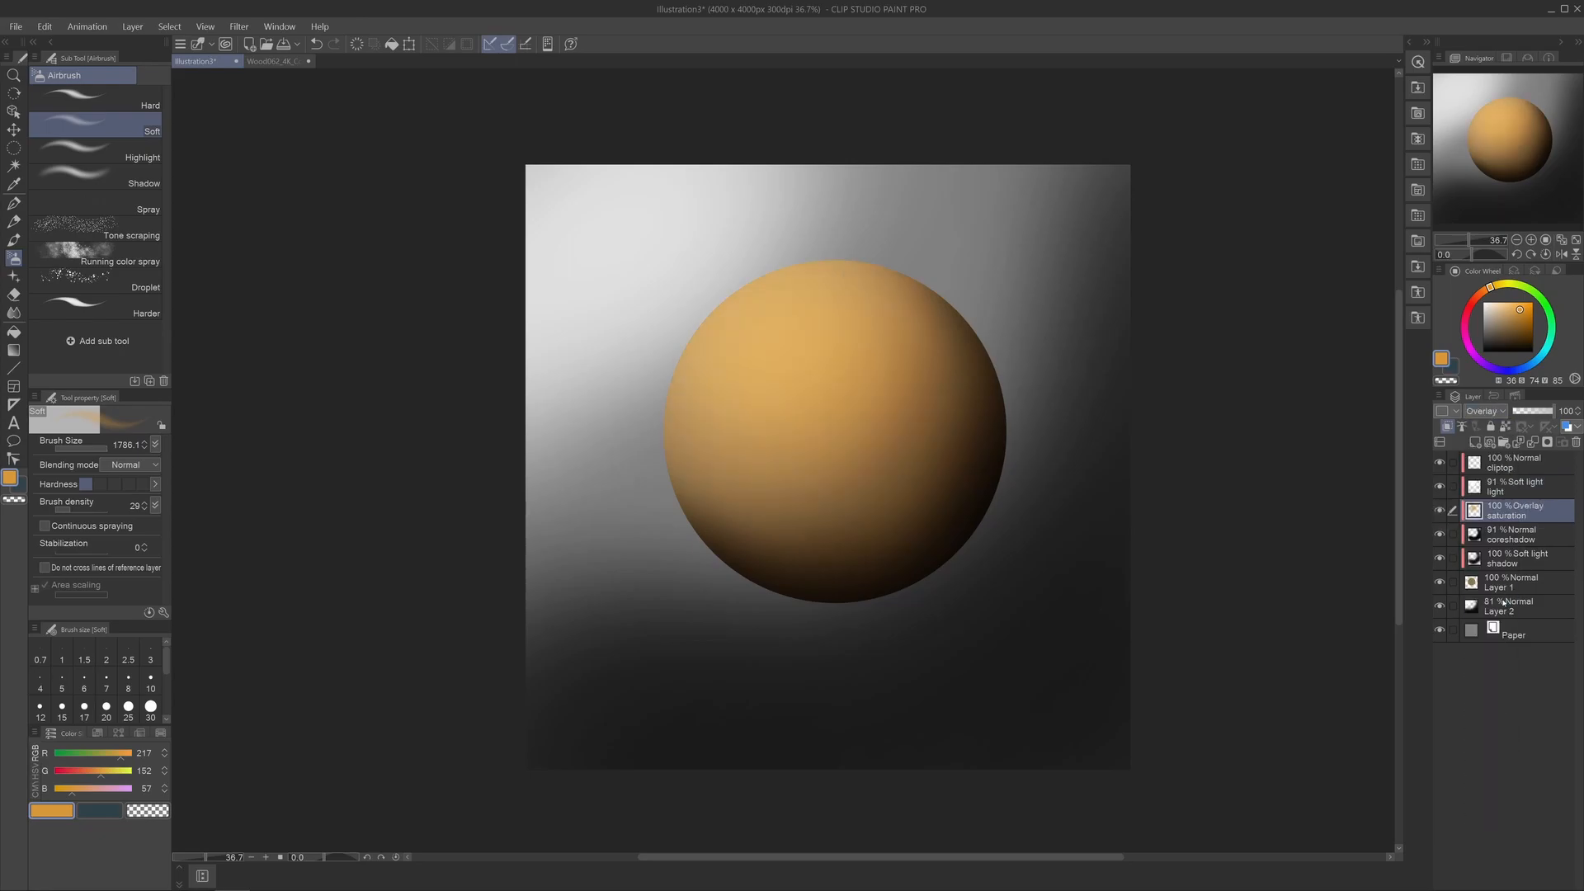
click(1495, 412)
click(1501, 613)
drag(1522, 505, 1520, 482)
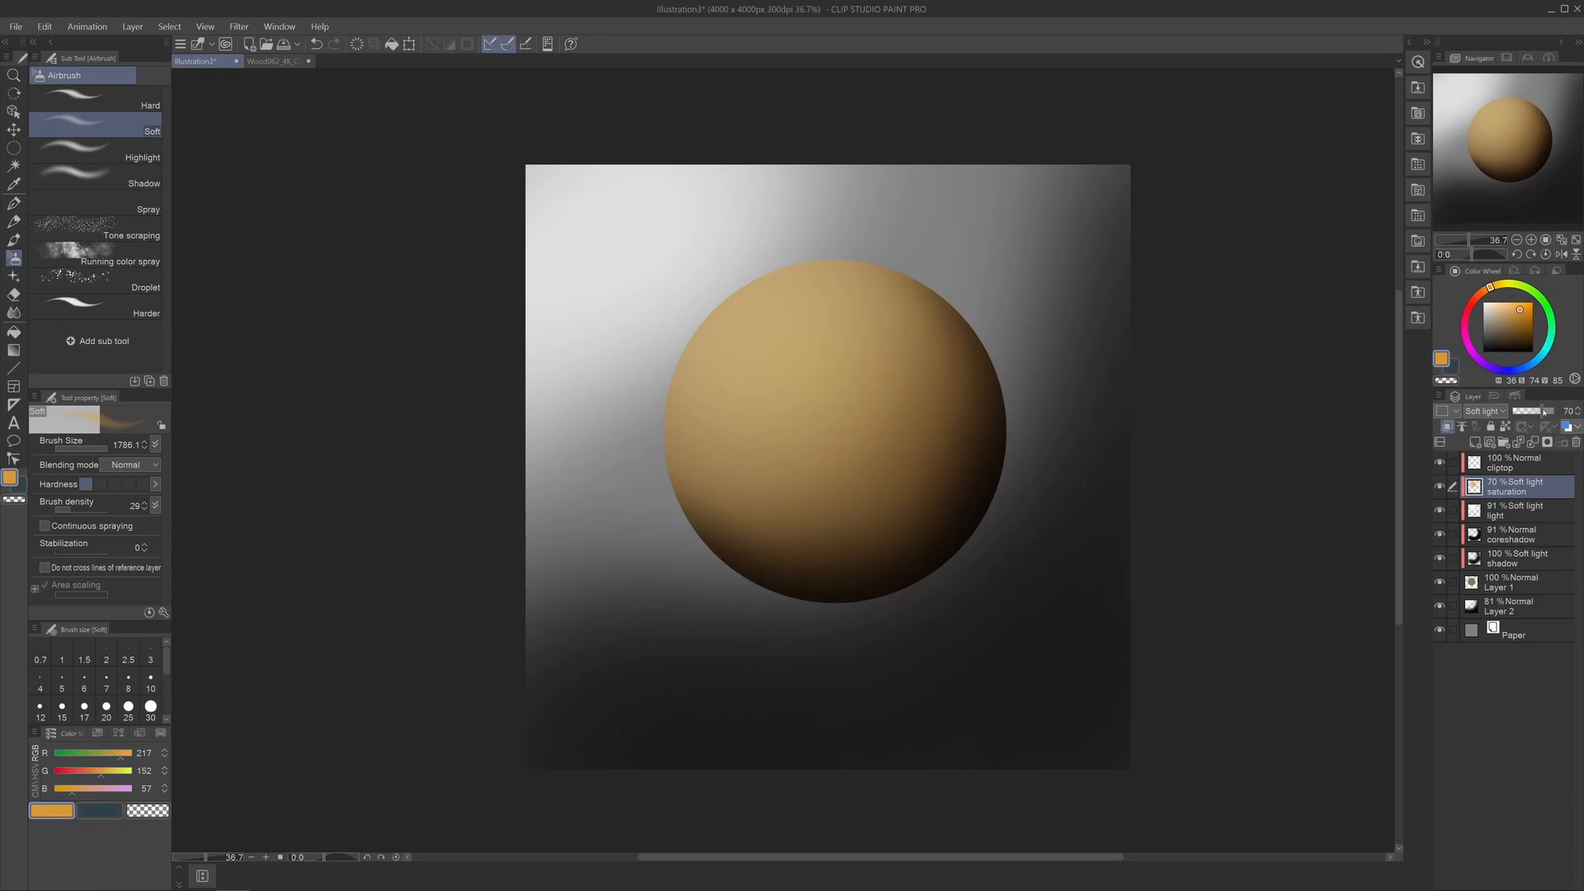
Transform the "saturation" and "light" layers together, shifting them slightly down and to the right on the sphere.
ctrl+click(1511, 520)
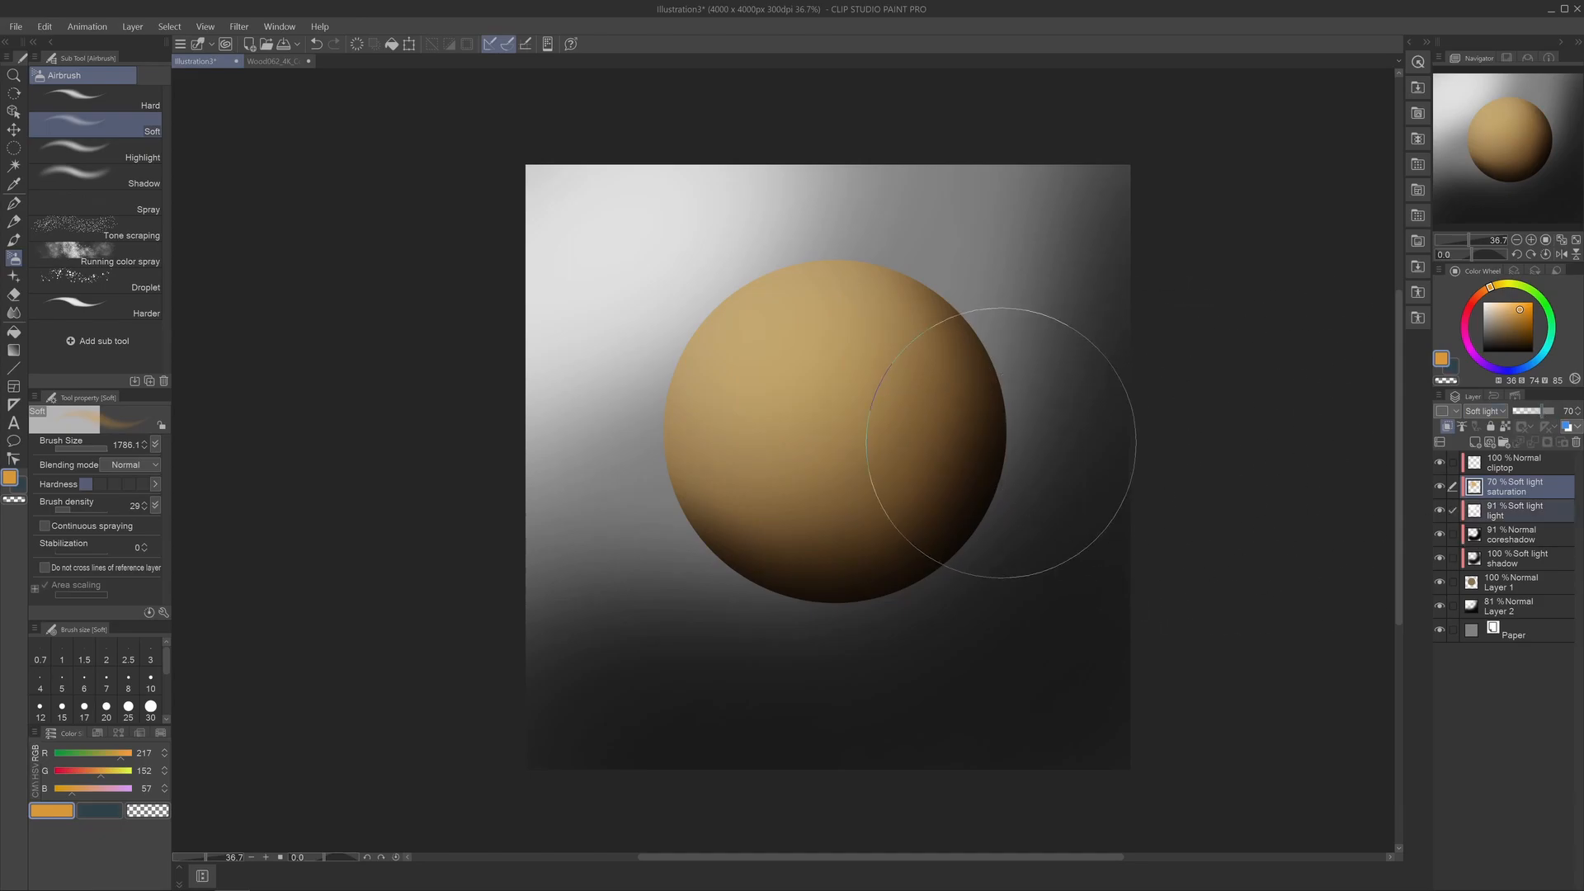
key(ctrl+t)
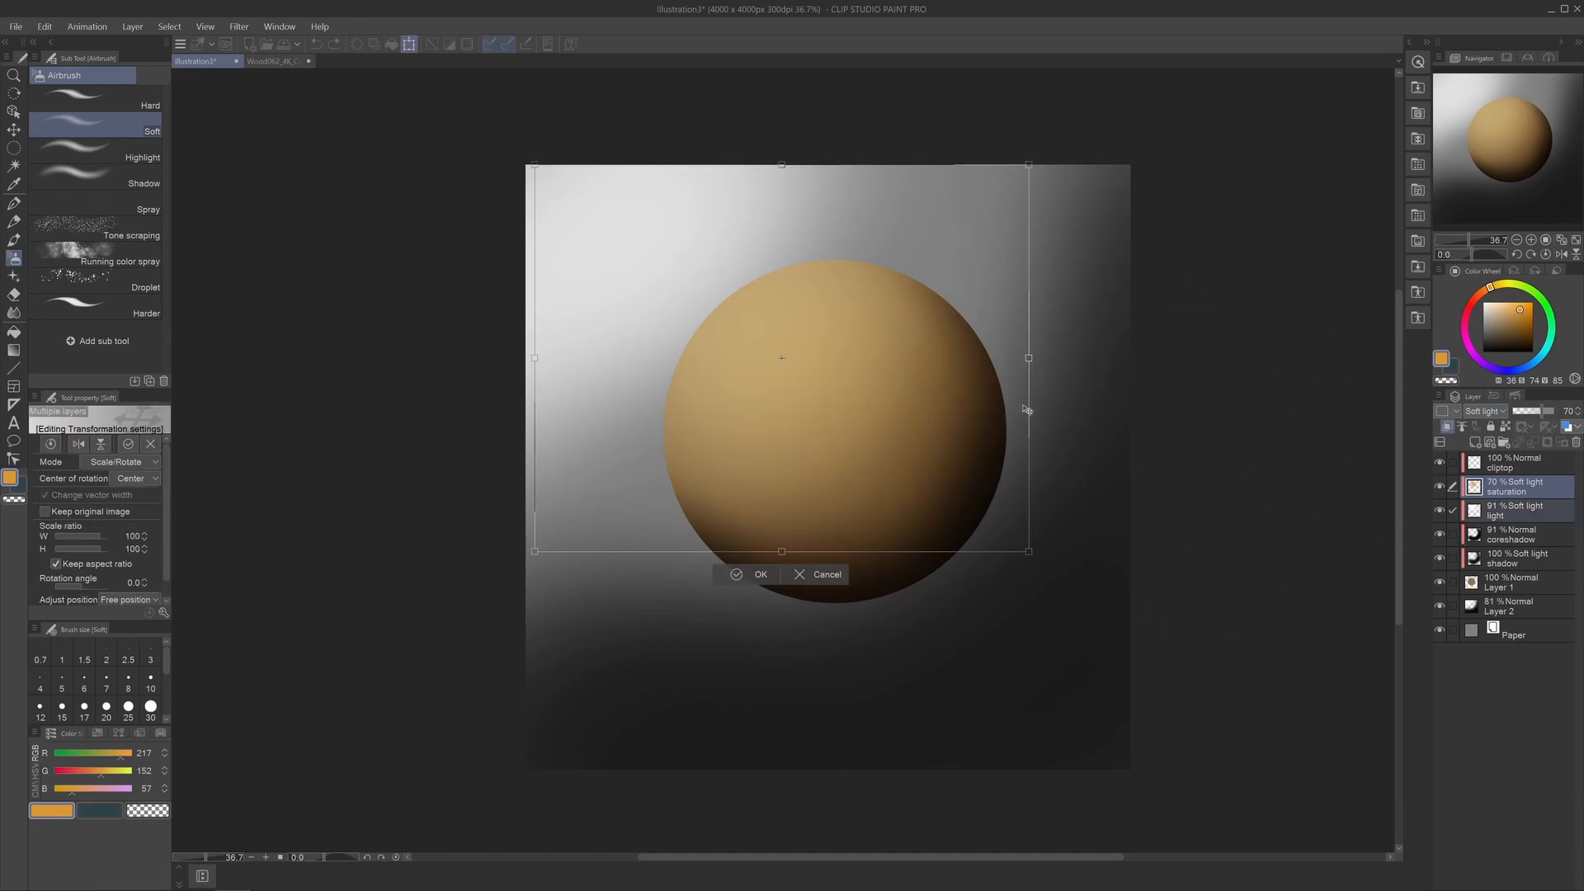
drag(848, 389, 864, 404)
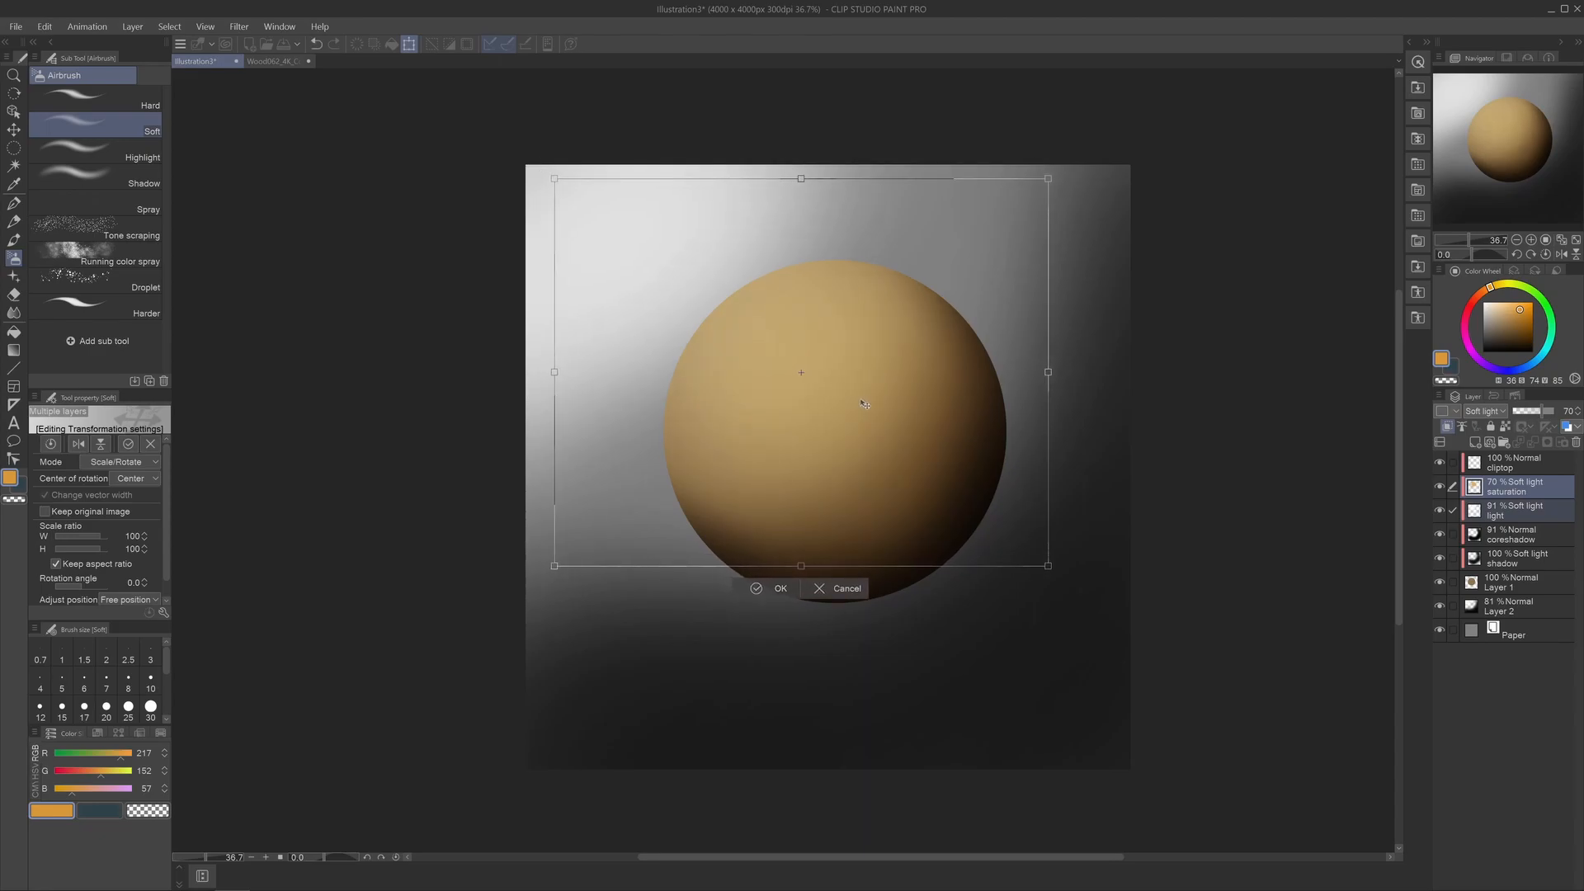
click(774, 588)
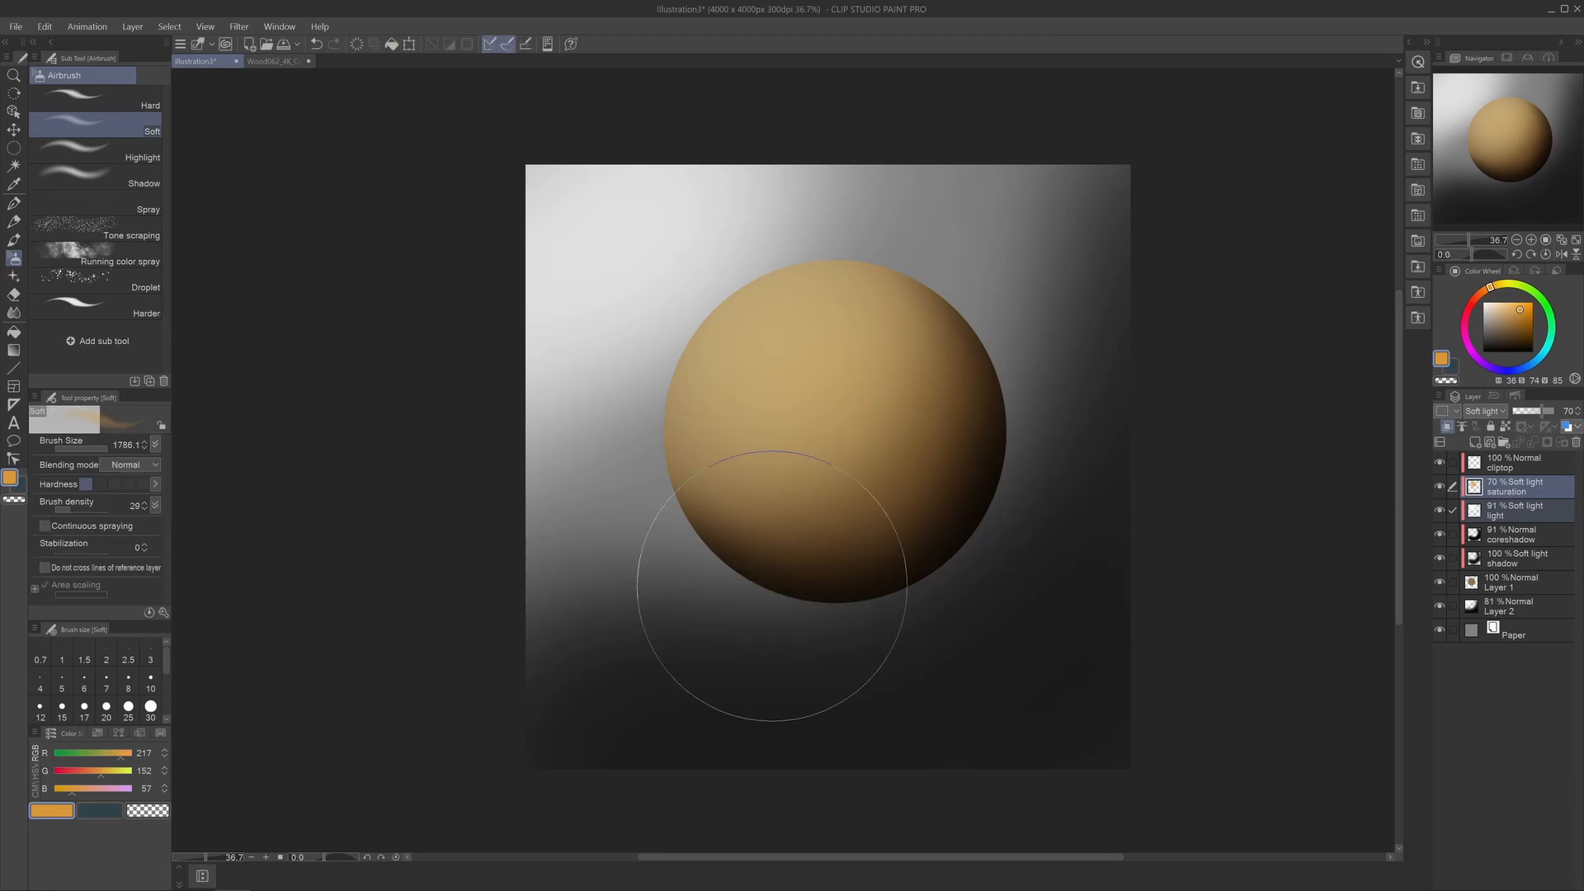
Add a clipped highlight layer above "saturation" and airbrush a white highlight on the sphere's upper-left side, using the Soft airbrush at size 576.6.
click(1499, 495)
click(1473, 444)
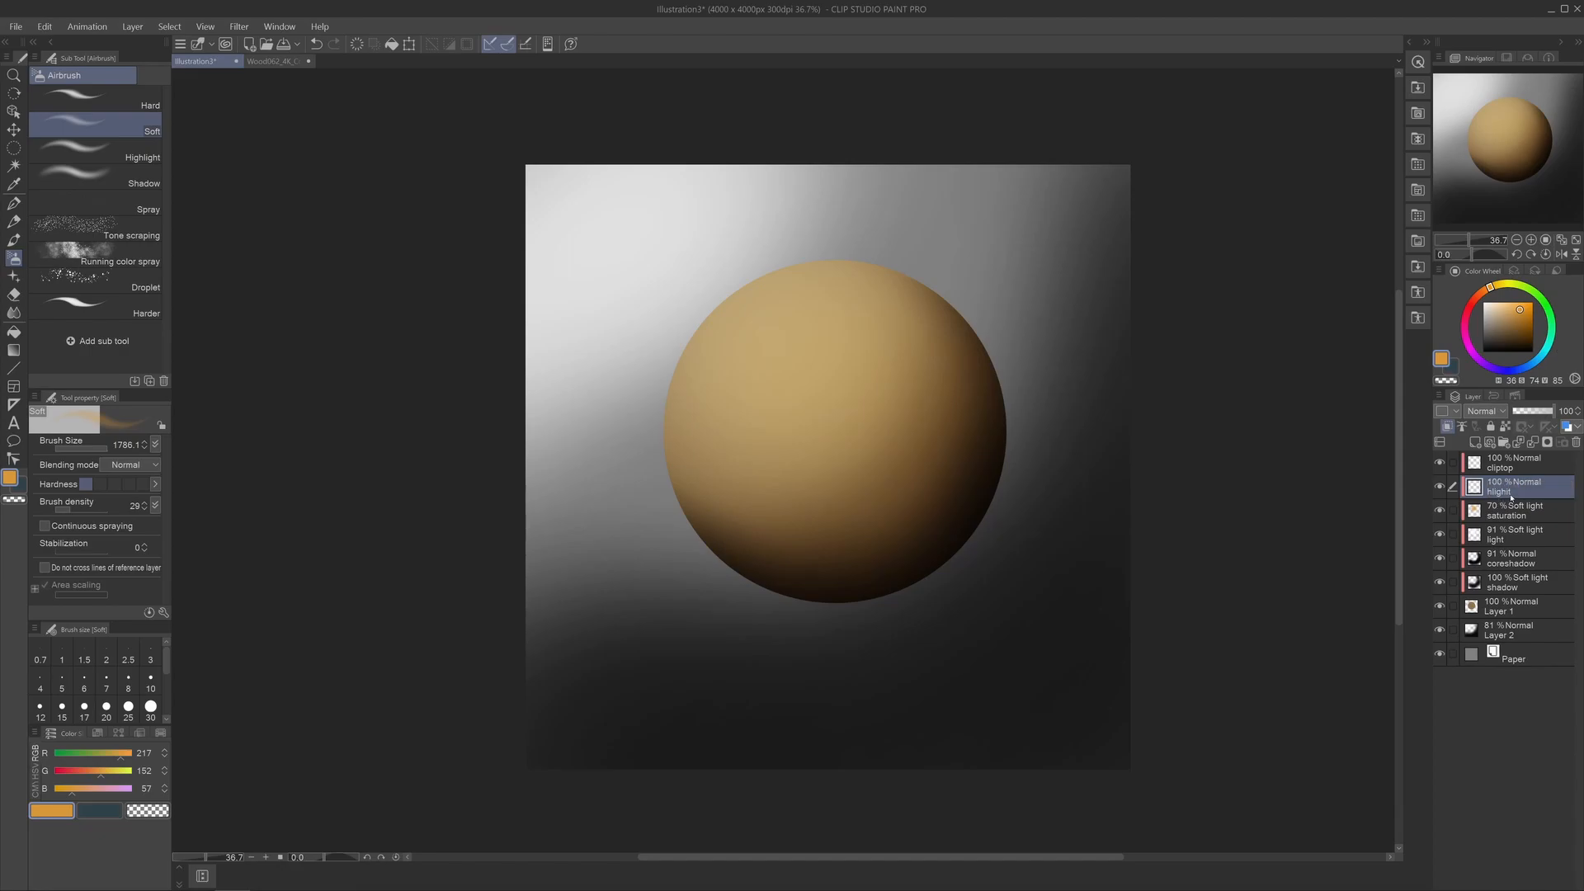
click(1484, 303)
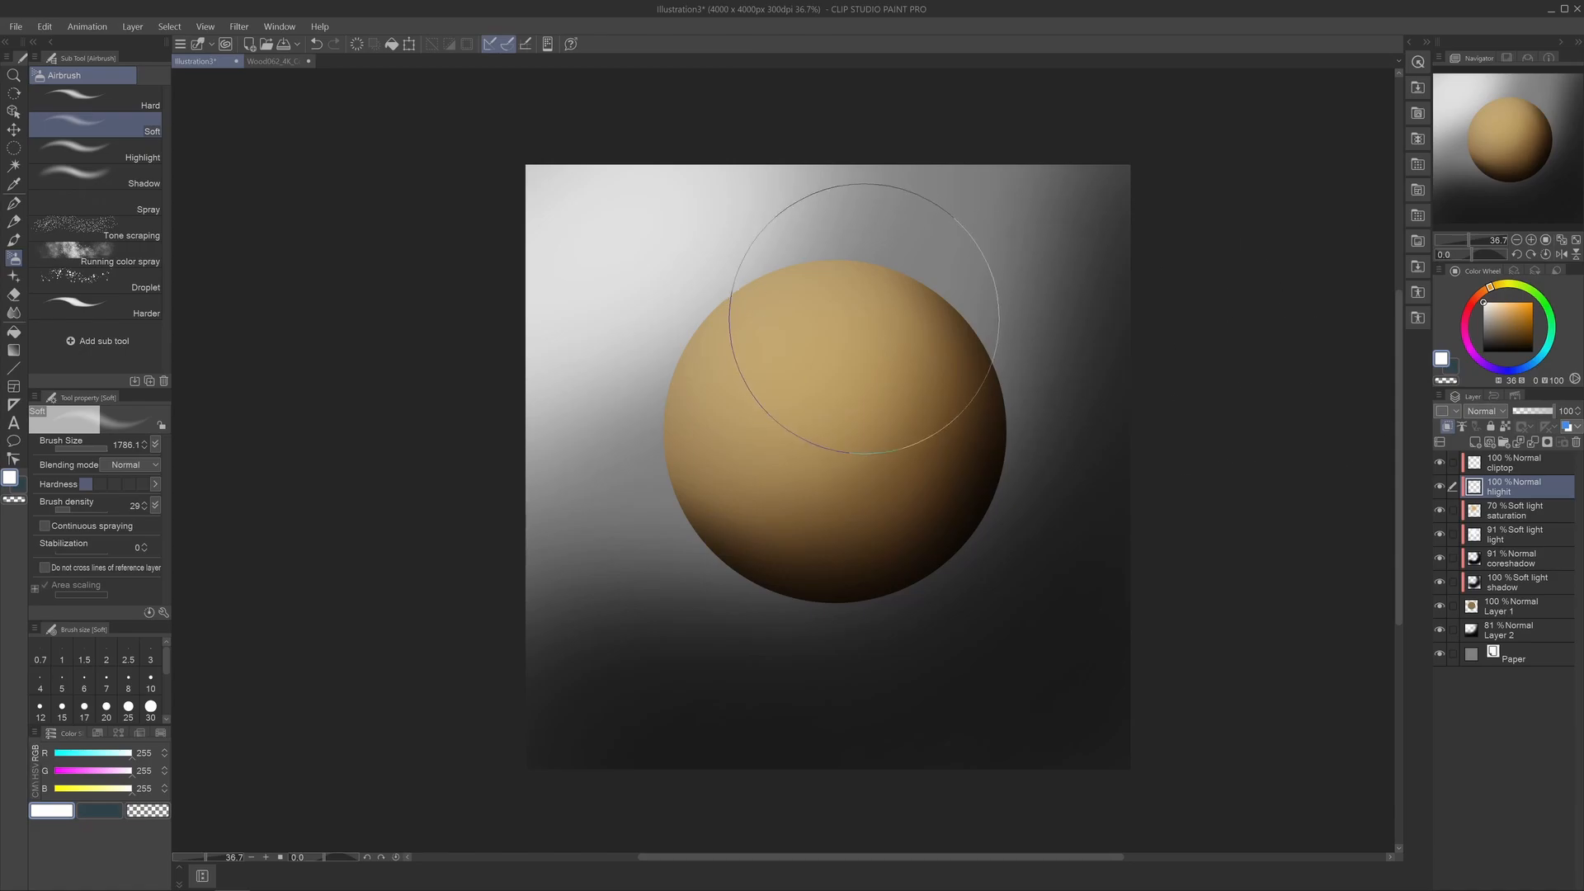
ctrl+alt+drag(810, 352, 716, 336)
mouse_move(753, 350)
mouse_down()
mouse_move(788, 335)
mouse_move(749, 366)
mouse_move(766, 343)
mouse_move(810, 336)
mouse_move(807, 313)
mouse_move(846, 316)
mouse_move(843, 295)
mouse_move(799, 325)
mouse_up()
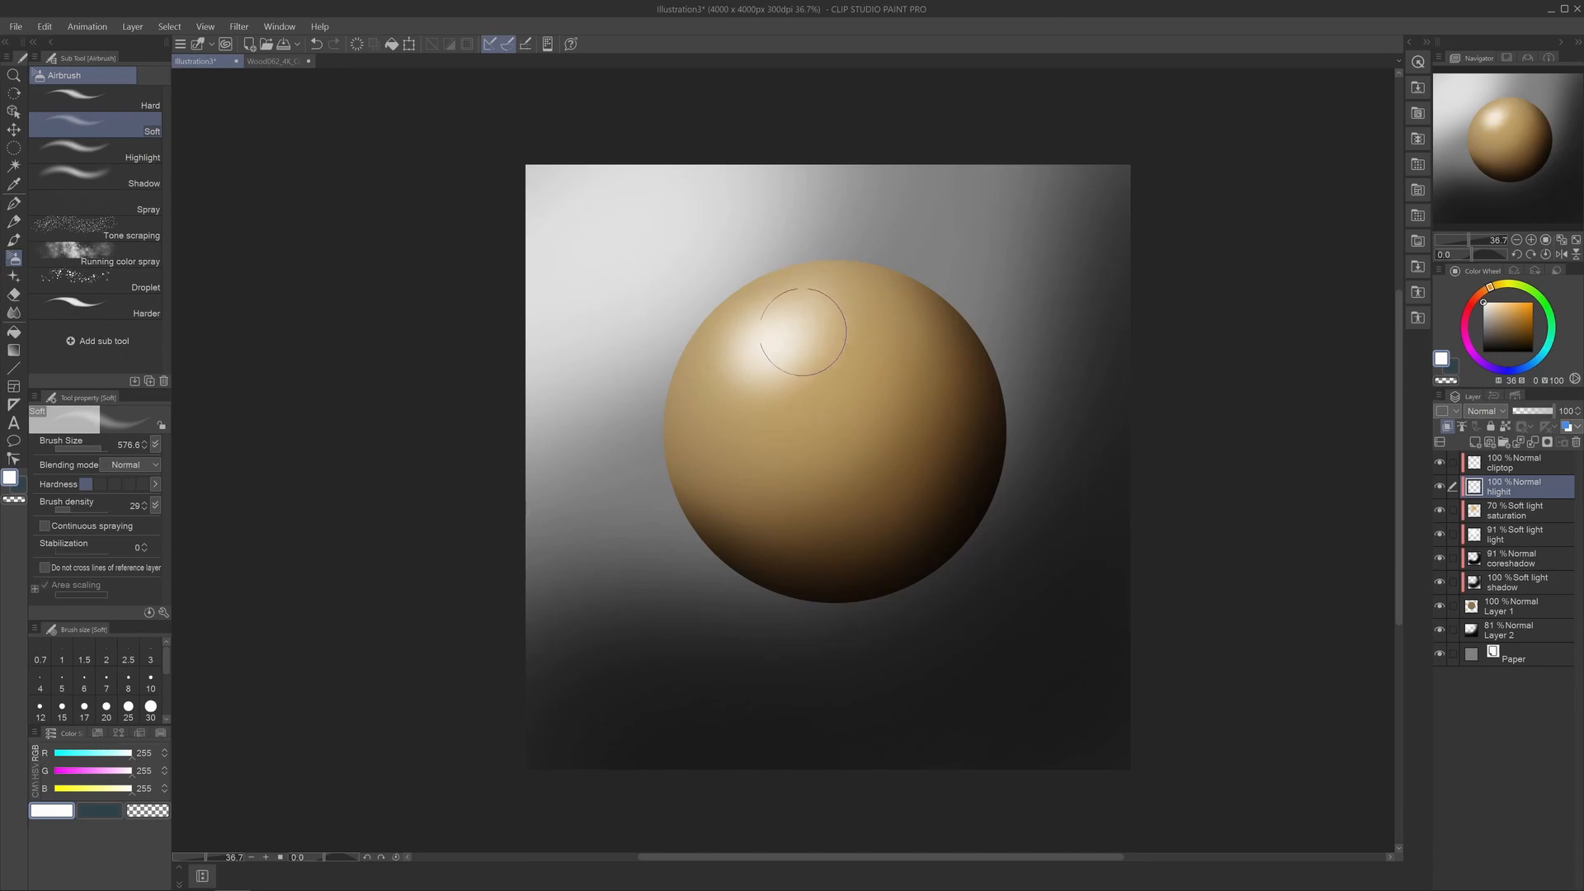
Erase around the white highlight with the Soft eraser at size 732.3, narrowing it into a slanted oval on the sphere's upper-left side.
key(e)
right_click(795, 349)
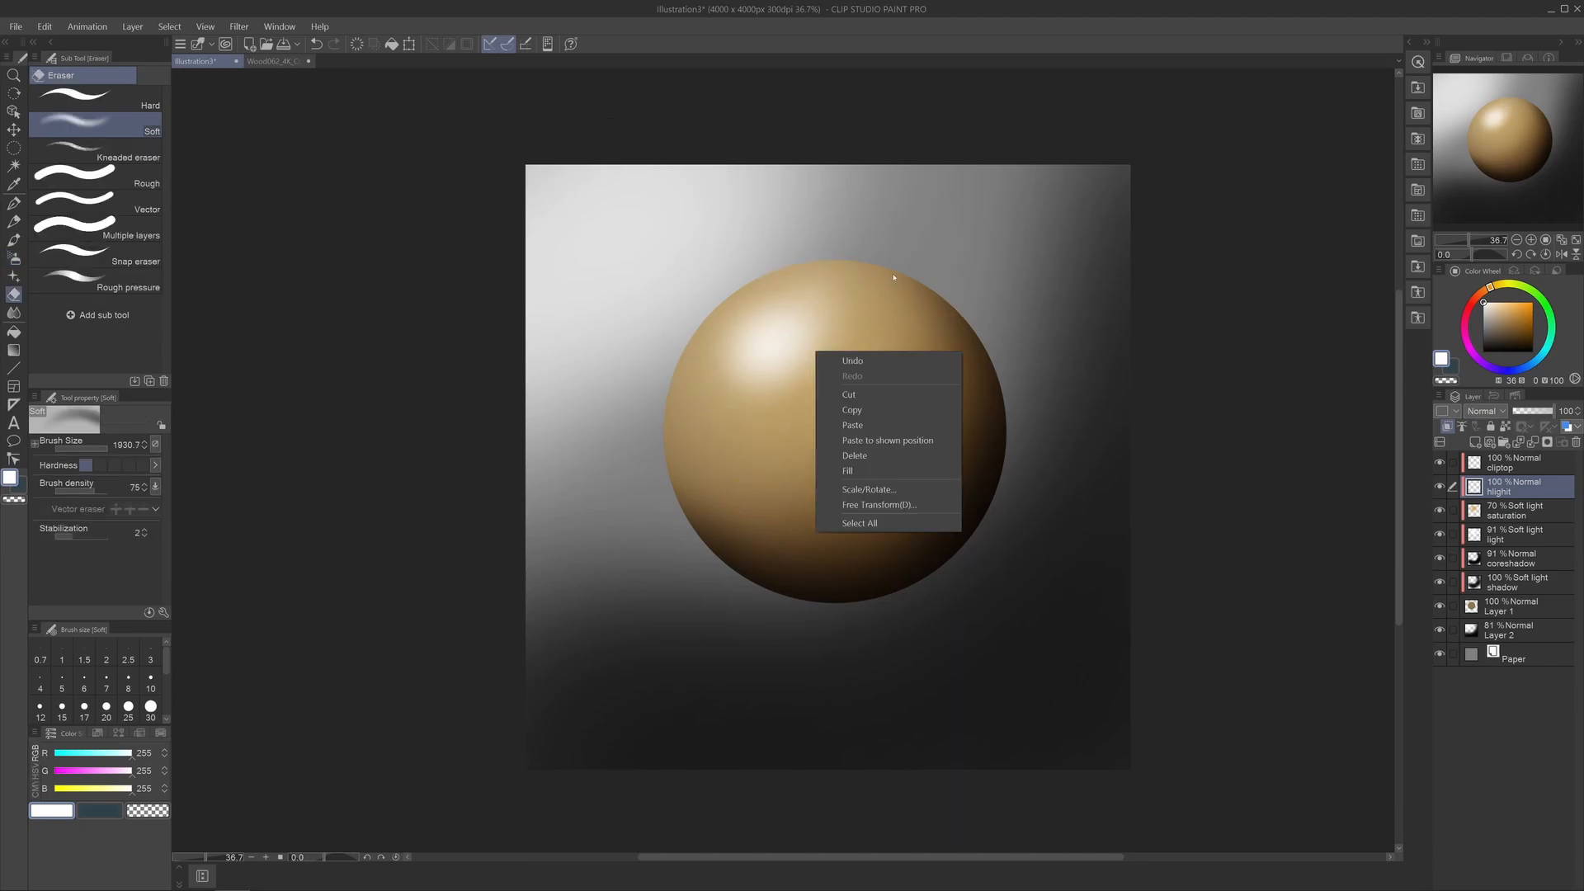
click(987, 66)
right_click(868, 411)
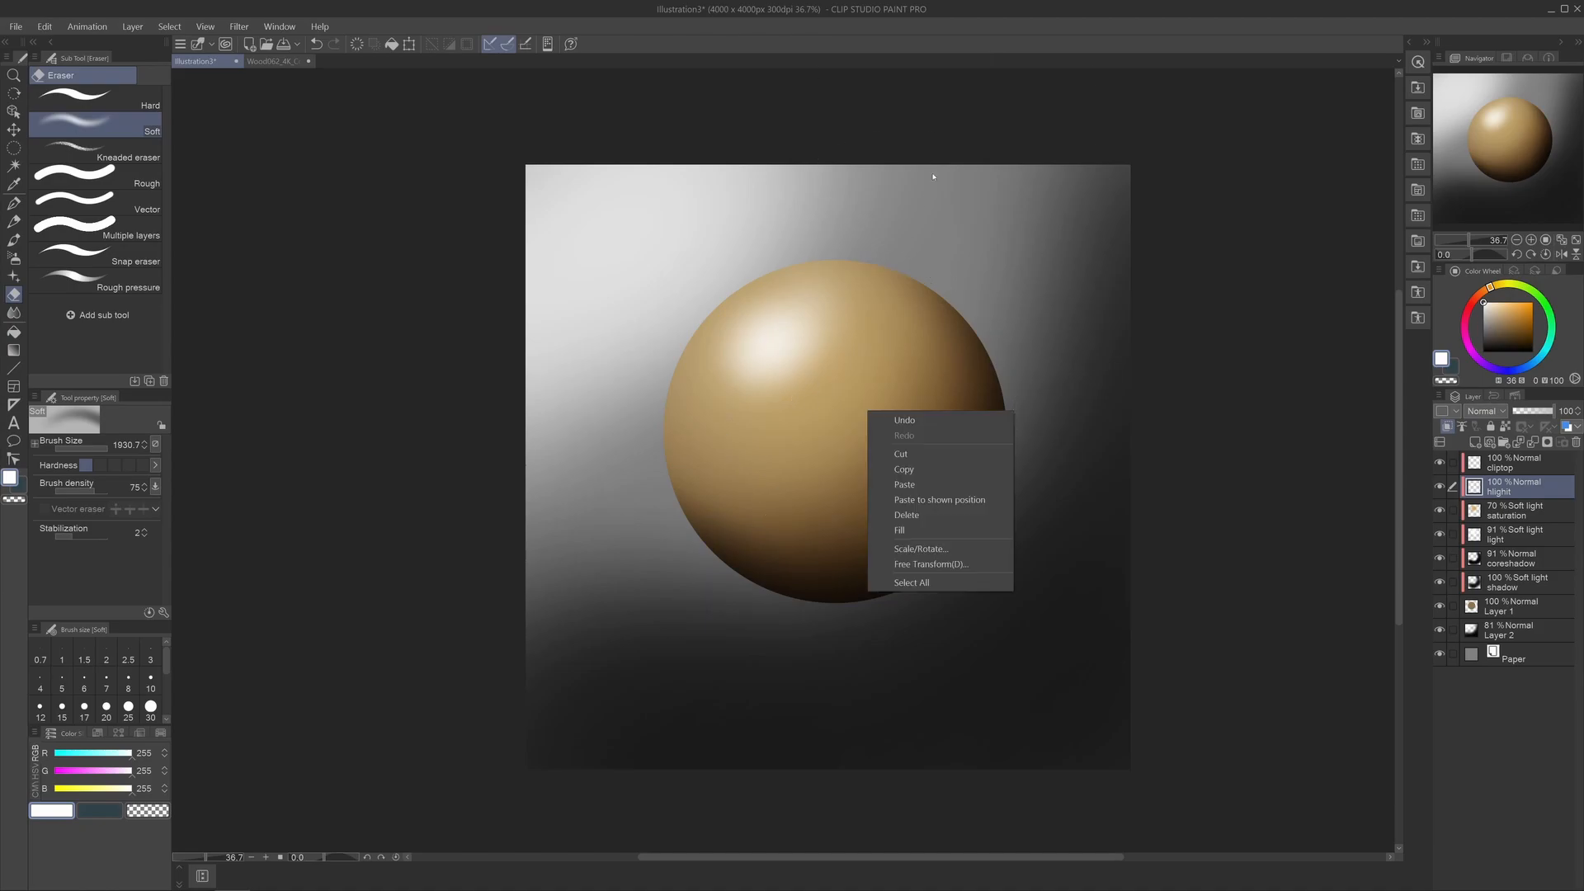
click(973, 56)
ctrl+alt+drag(835, 454, 692, 464)
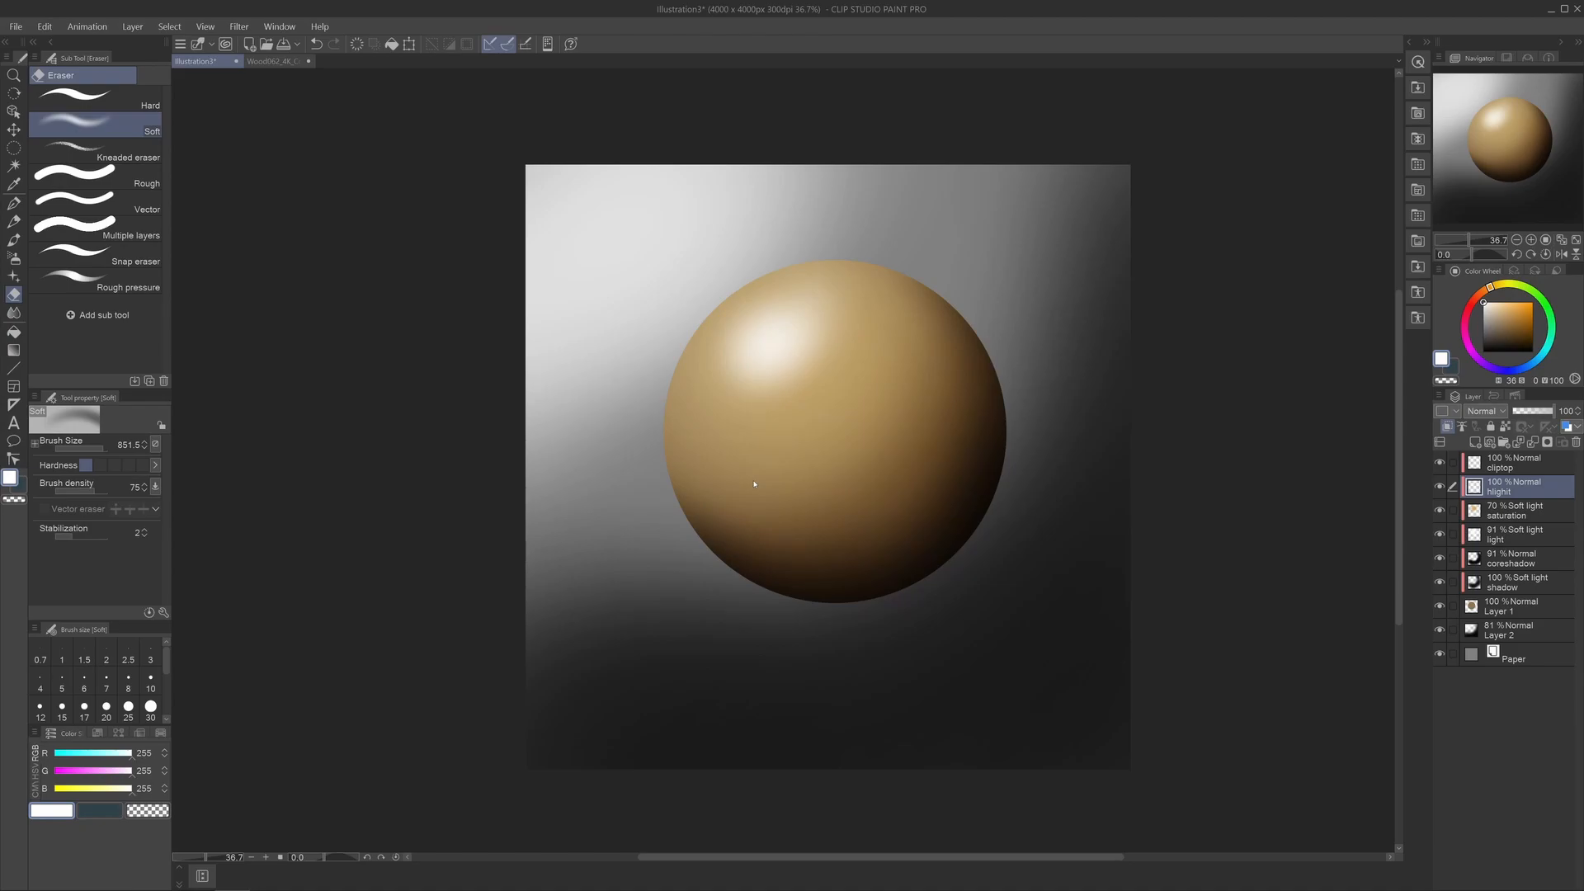
mouse_move(754, 482)
ctrl+alt+mouse_down()
mouse_move(668, 520)
mouse_move(789, 520)
mouse_move(757, 546)
mouse_move(718, 530)
ctrl+alt+mouse_up()
drag(841, 377, 833, 395)
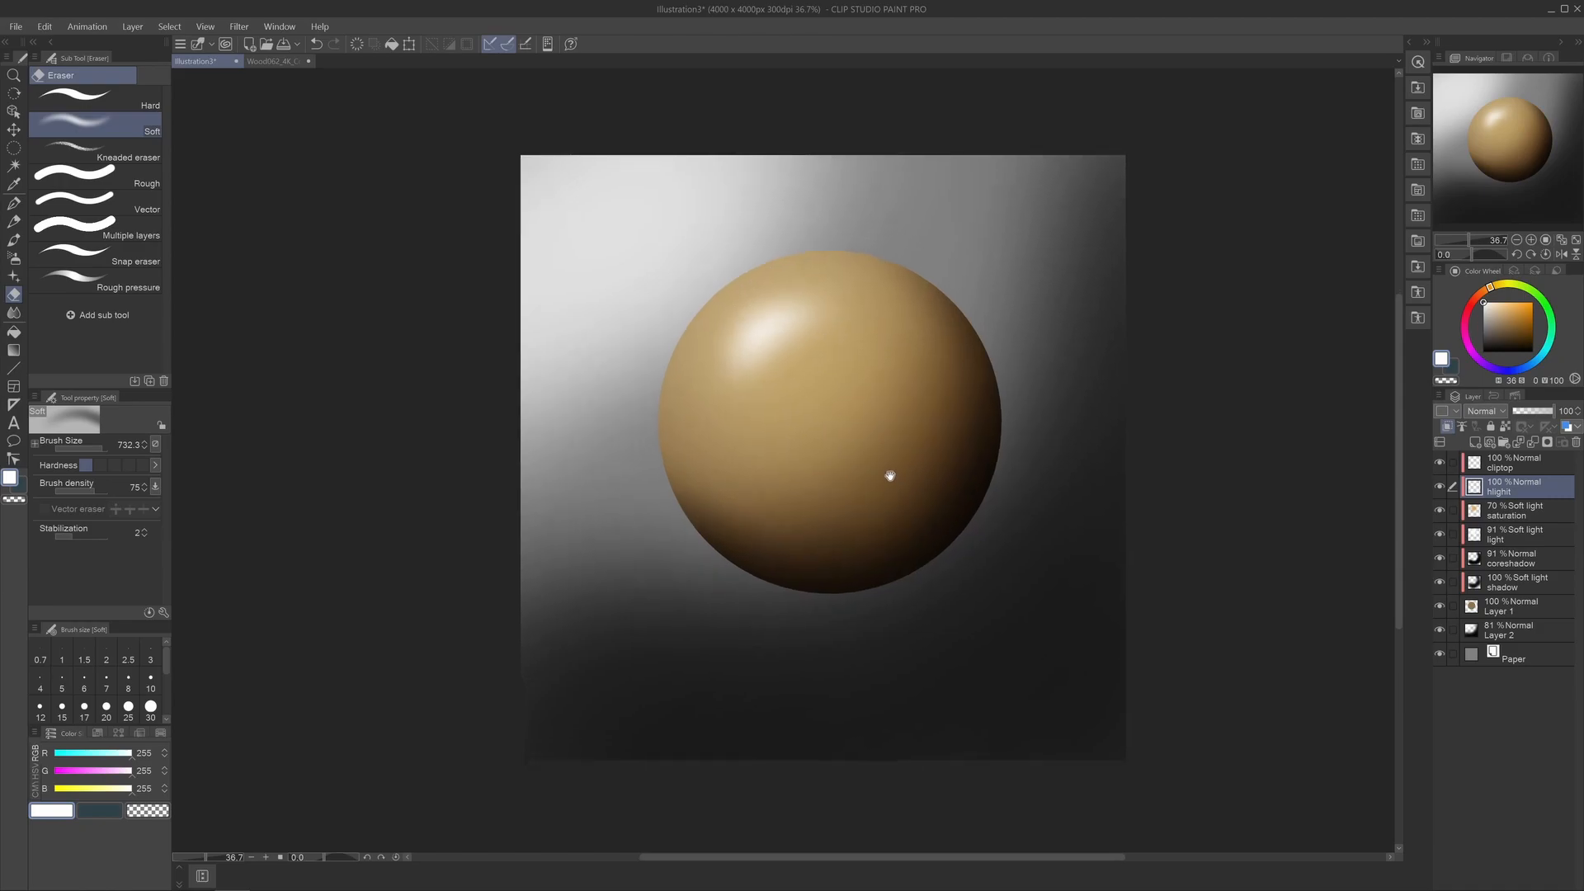
drag(898, 499, 883, 442)
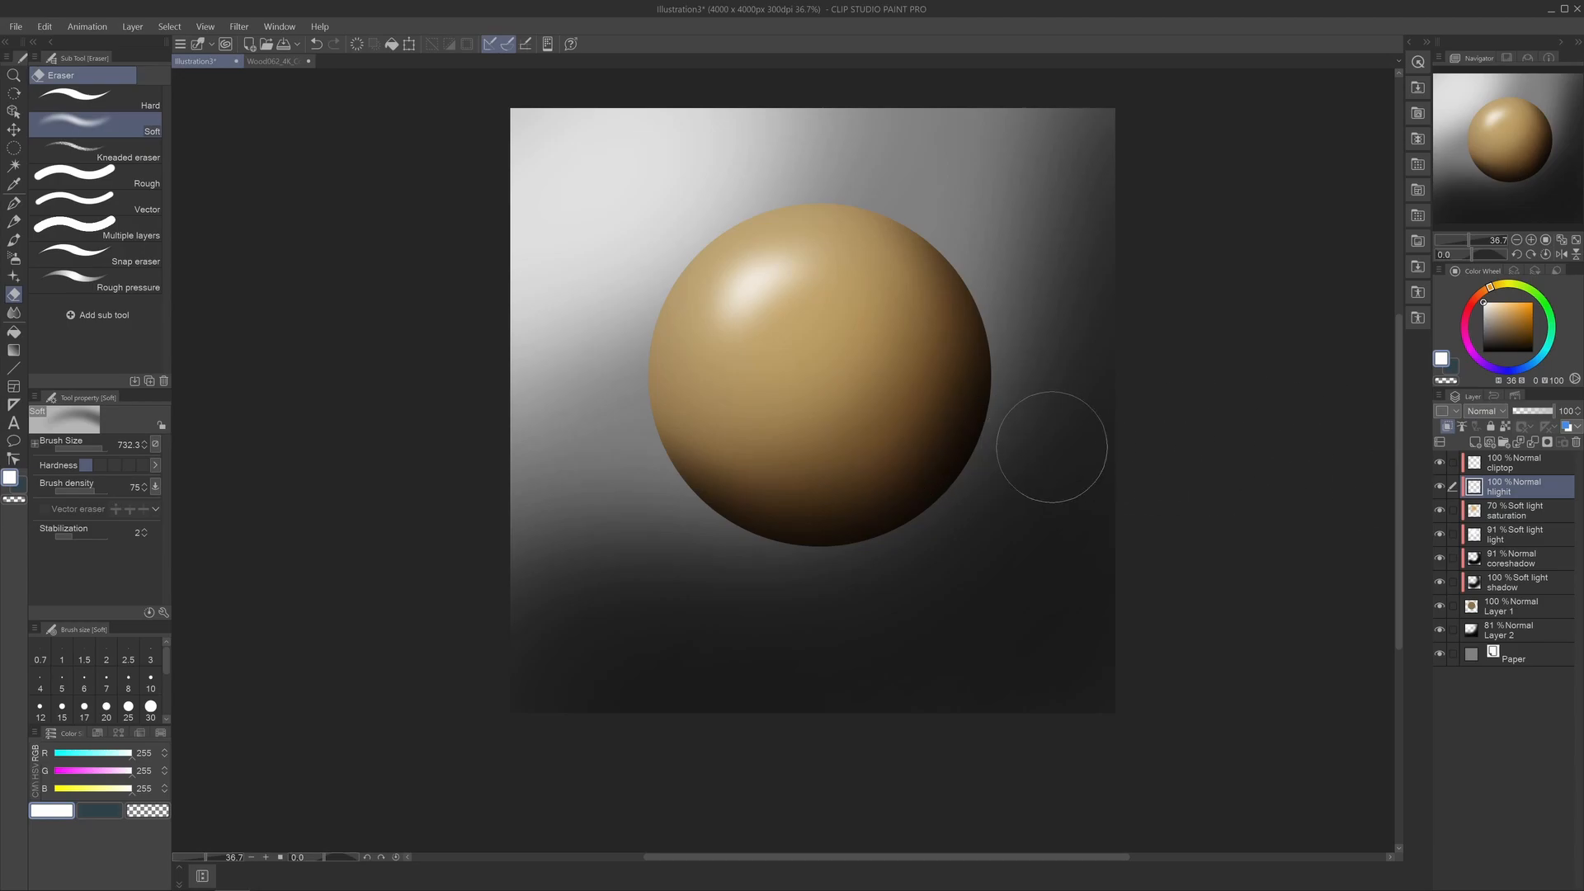
Add a clipped layer above the highlight layer and name it "groundreflection".
click(1475, 443)
double_click(1512, 494)
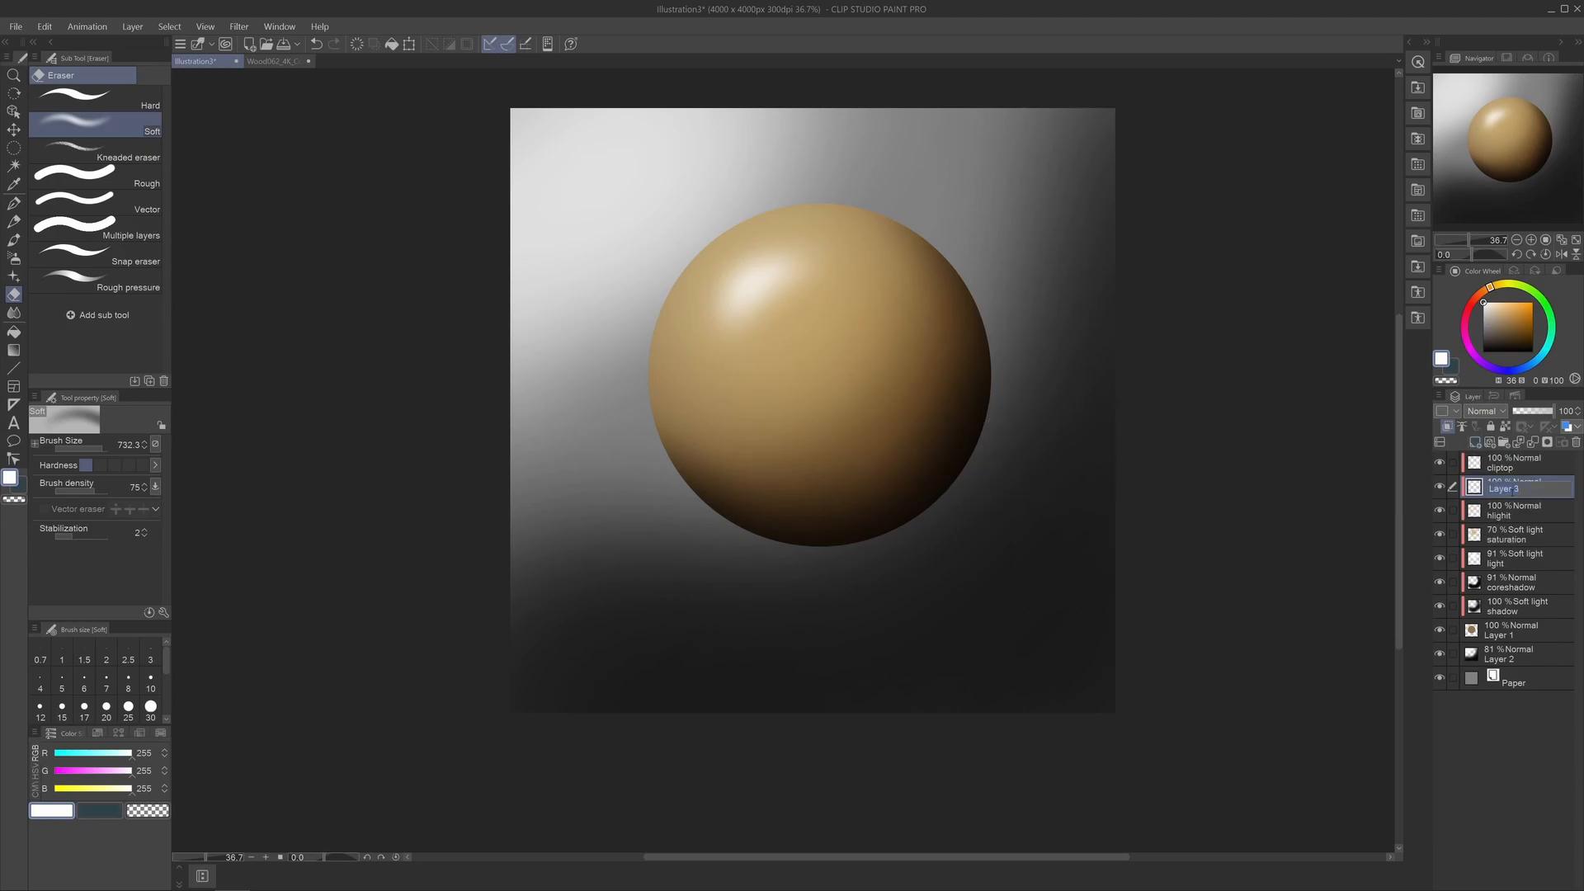
text(groundreflection)
key(Return)
Sample the dark gray (RGB 55) just beneath the sphere and airbrush it on "groundreflection" at the sphere's base, Soft airbrush size 947.0.
click(1519, 659)
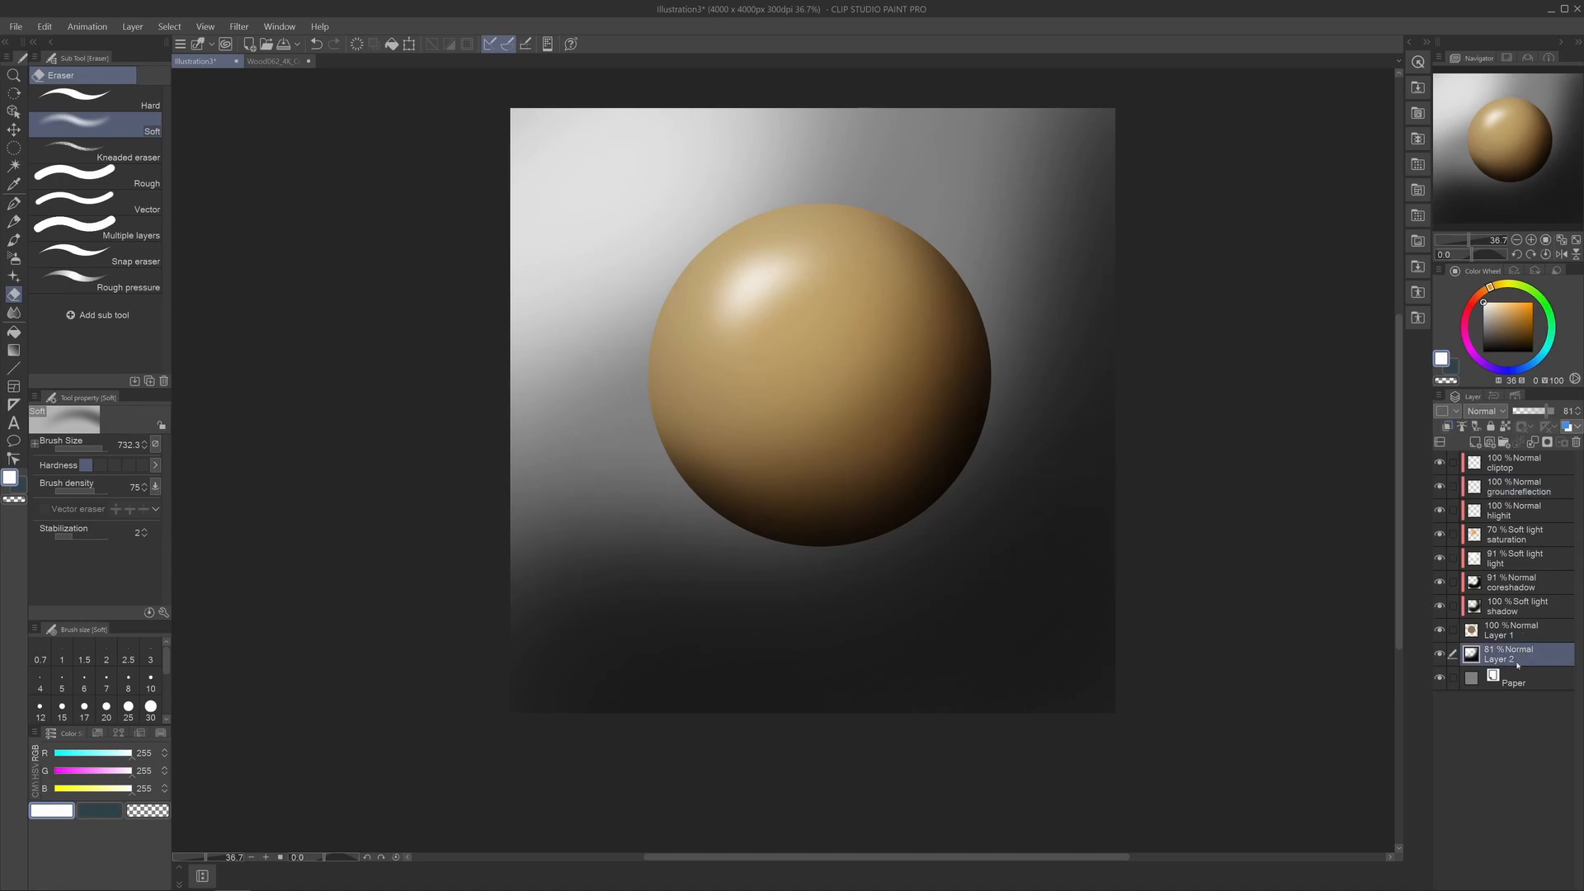
key(i)
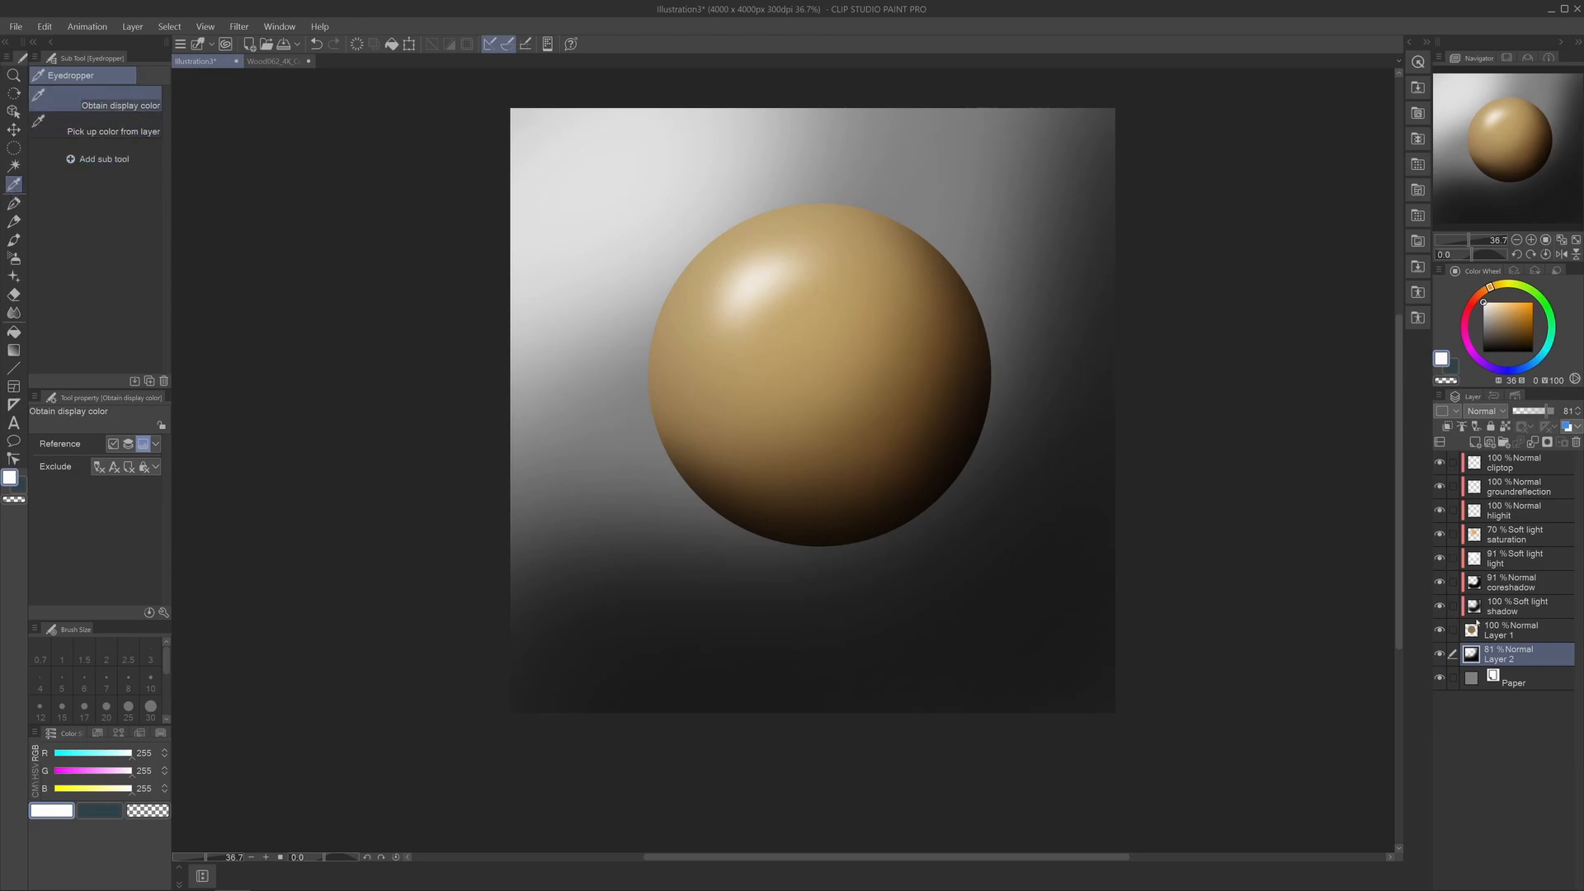
click(823, 561)
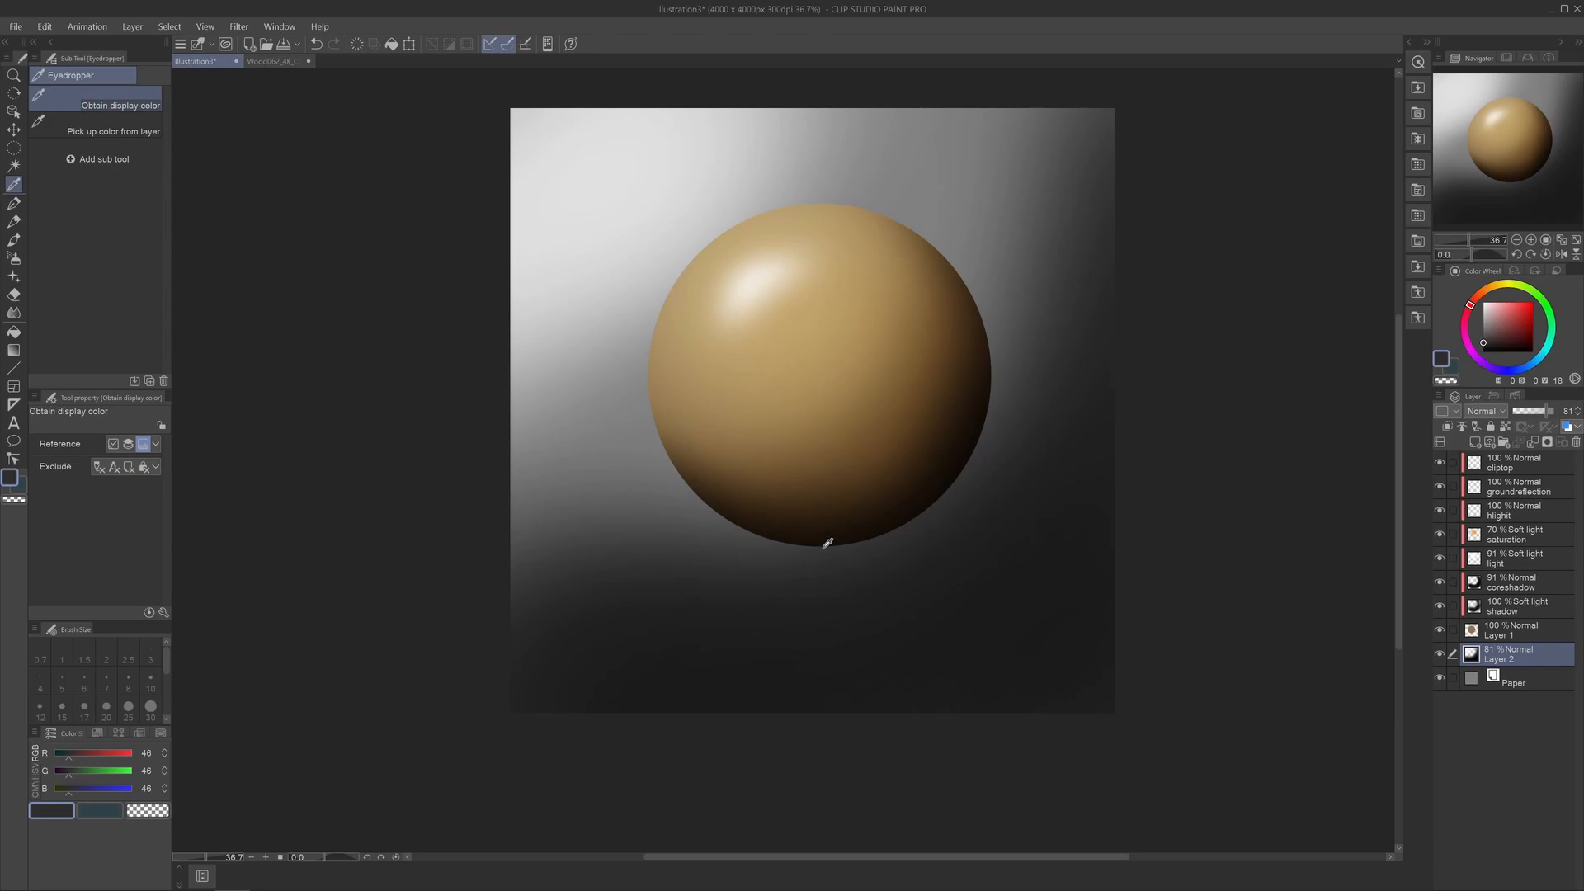
click(828, 545)
click(1518, 493)
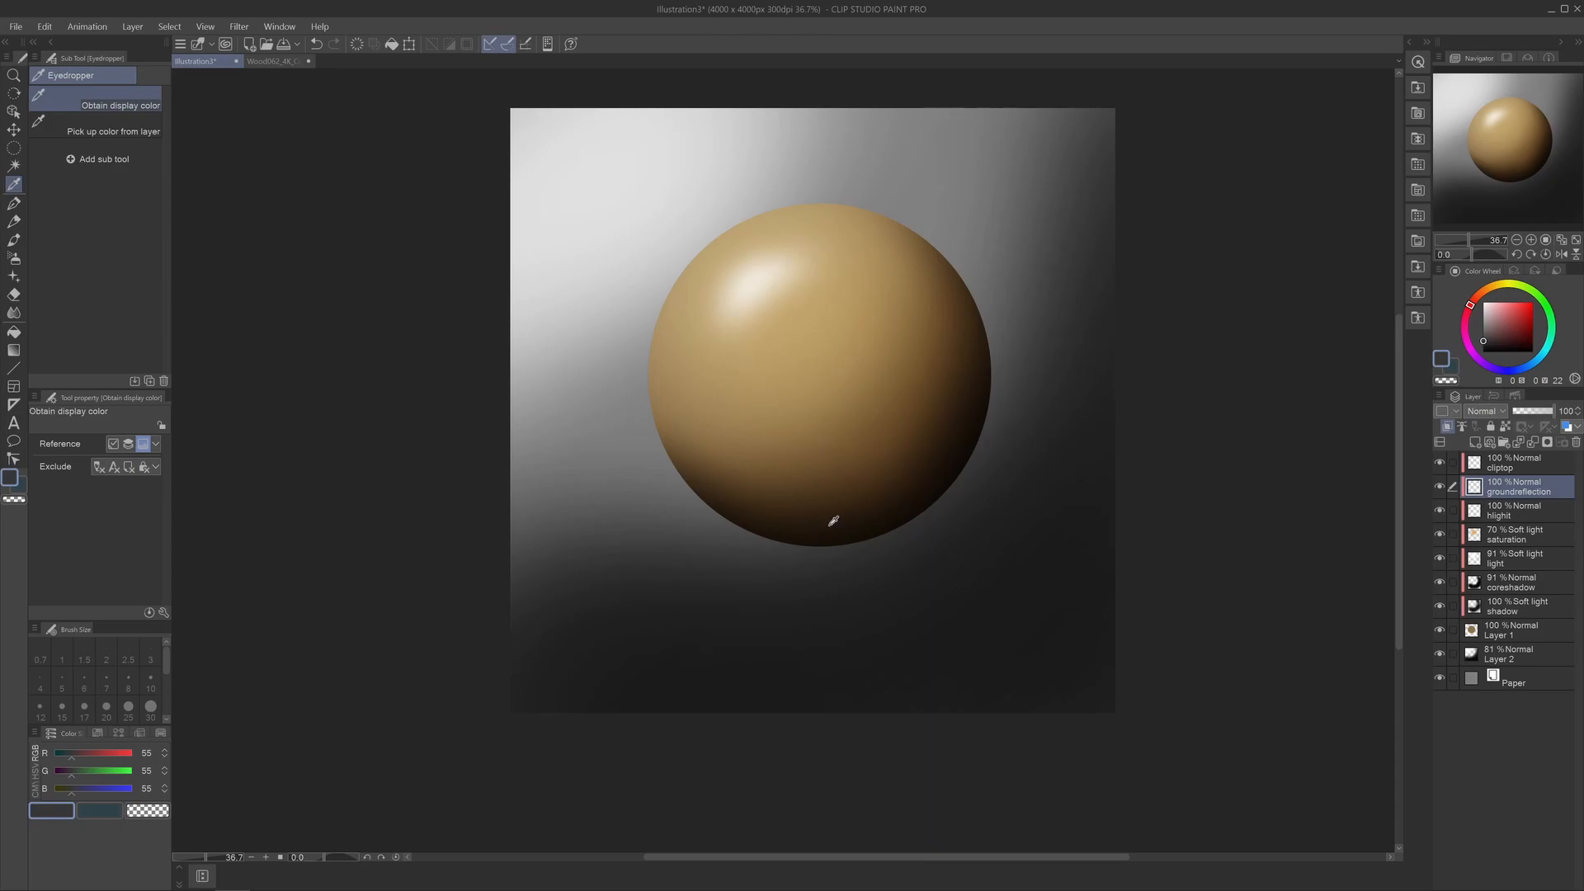
key(b)
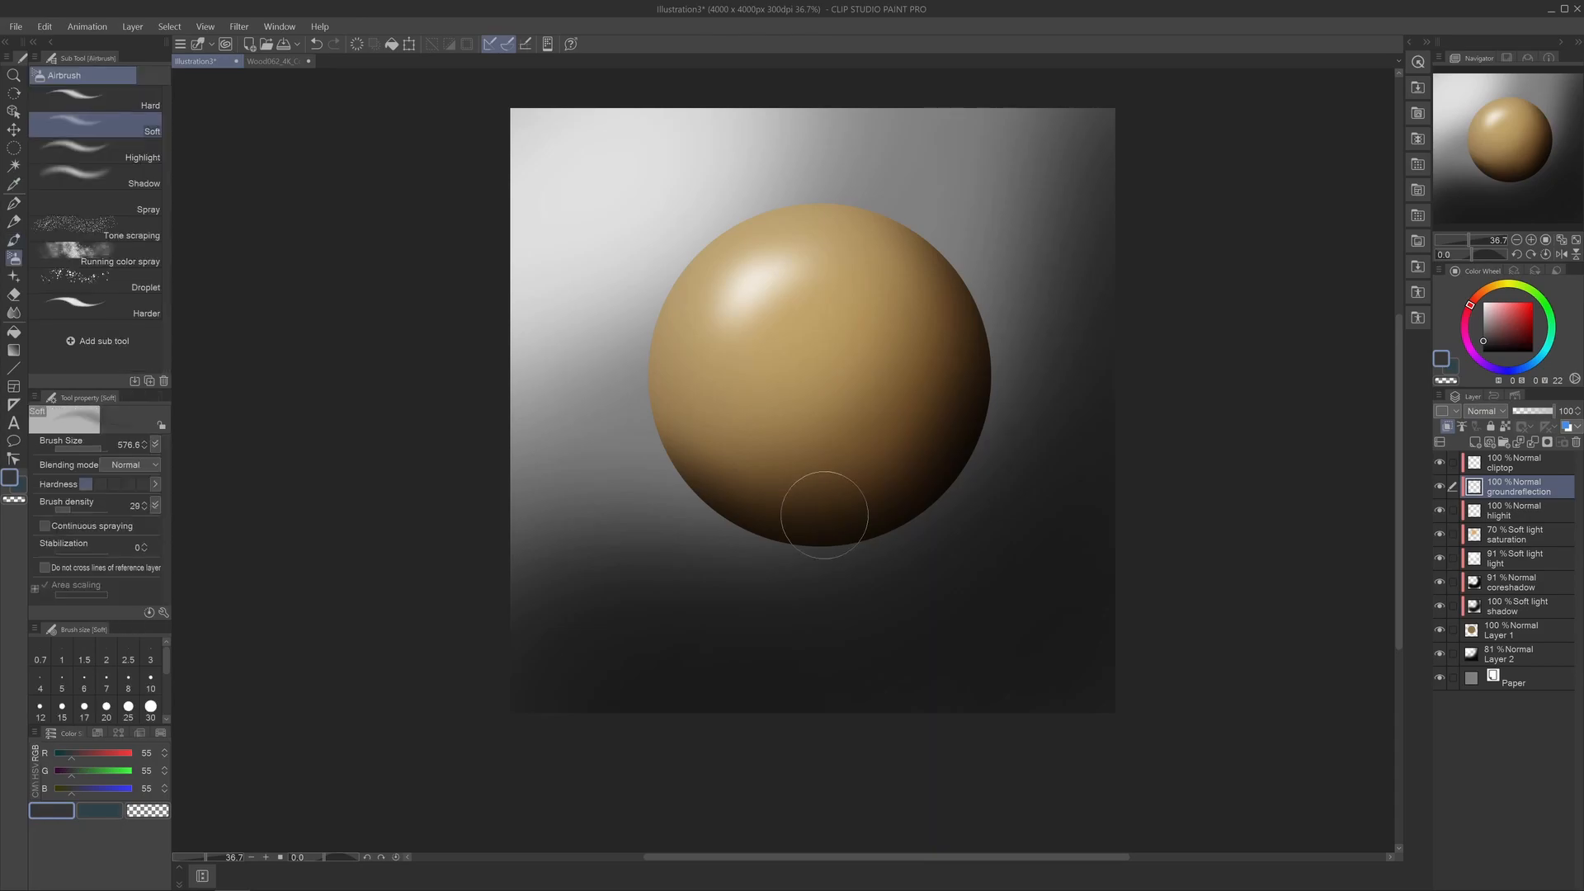
ctrl+alt+drag(828, 518, 799, 518)
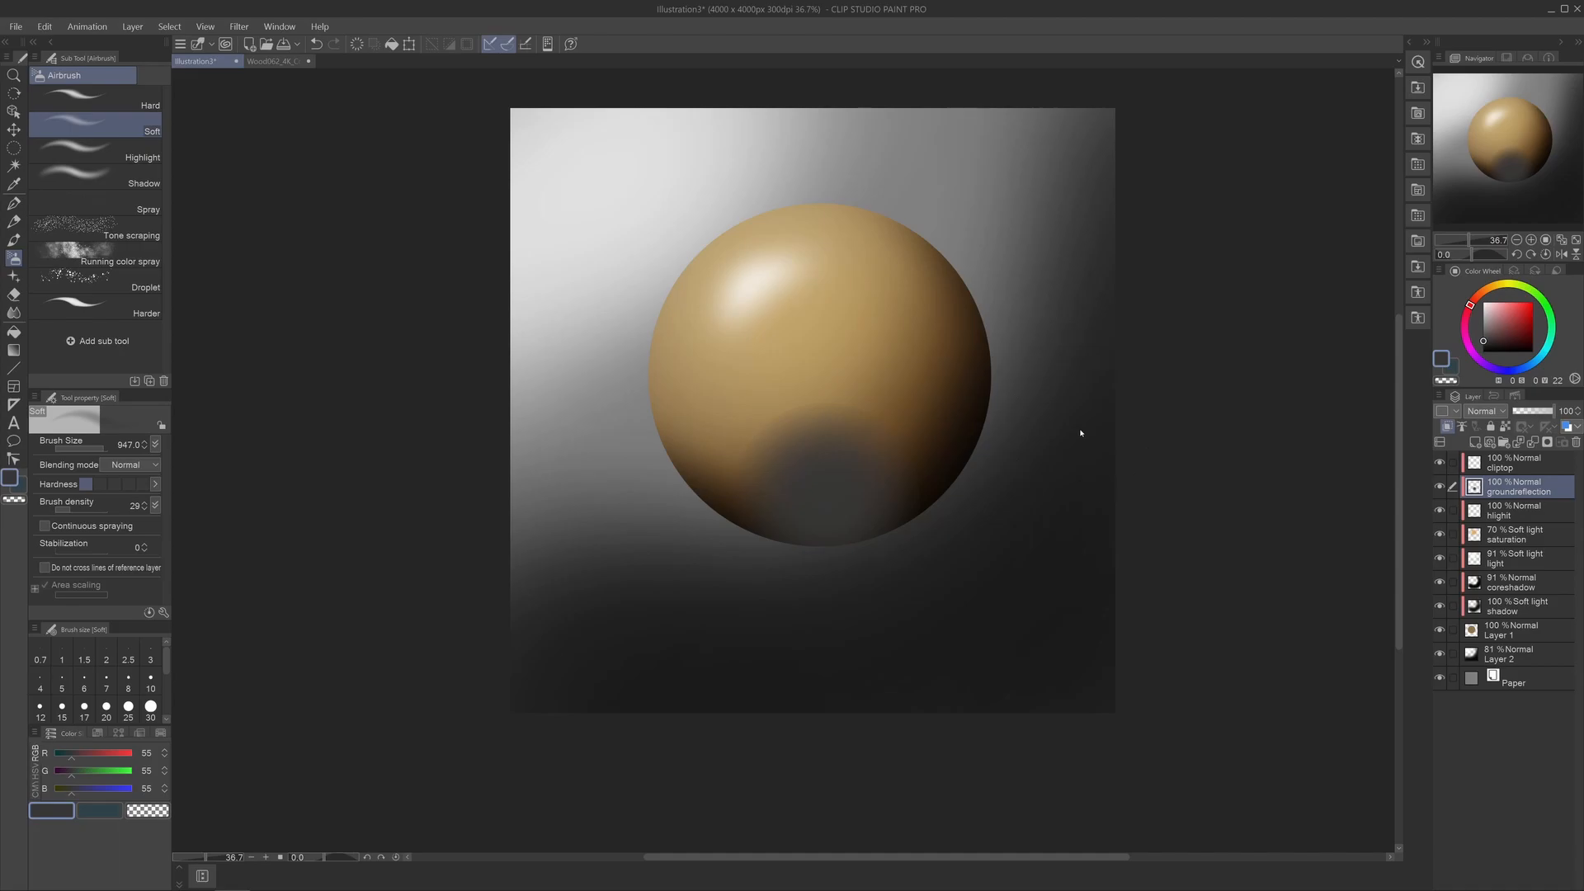
Scale the gray patch on "groundreflection" vertically into a flat ellipse just inside the sphere's bottom edge.
key(ctrl+t)
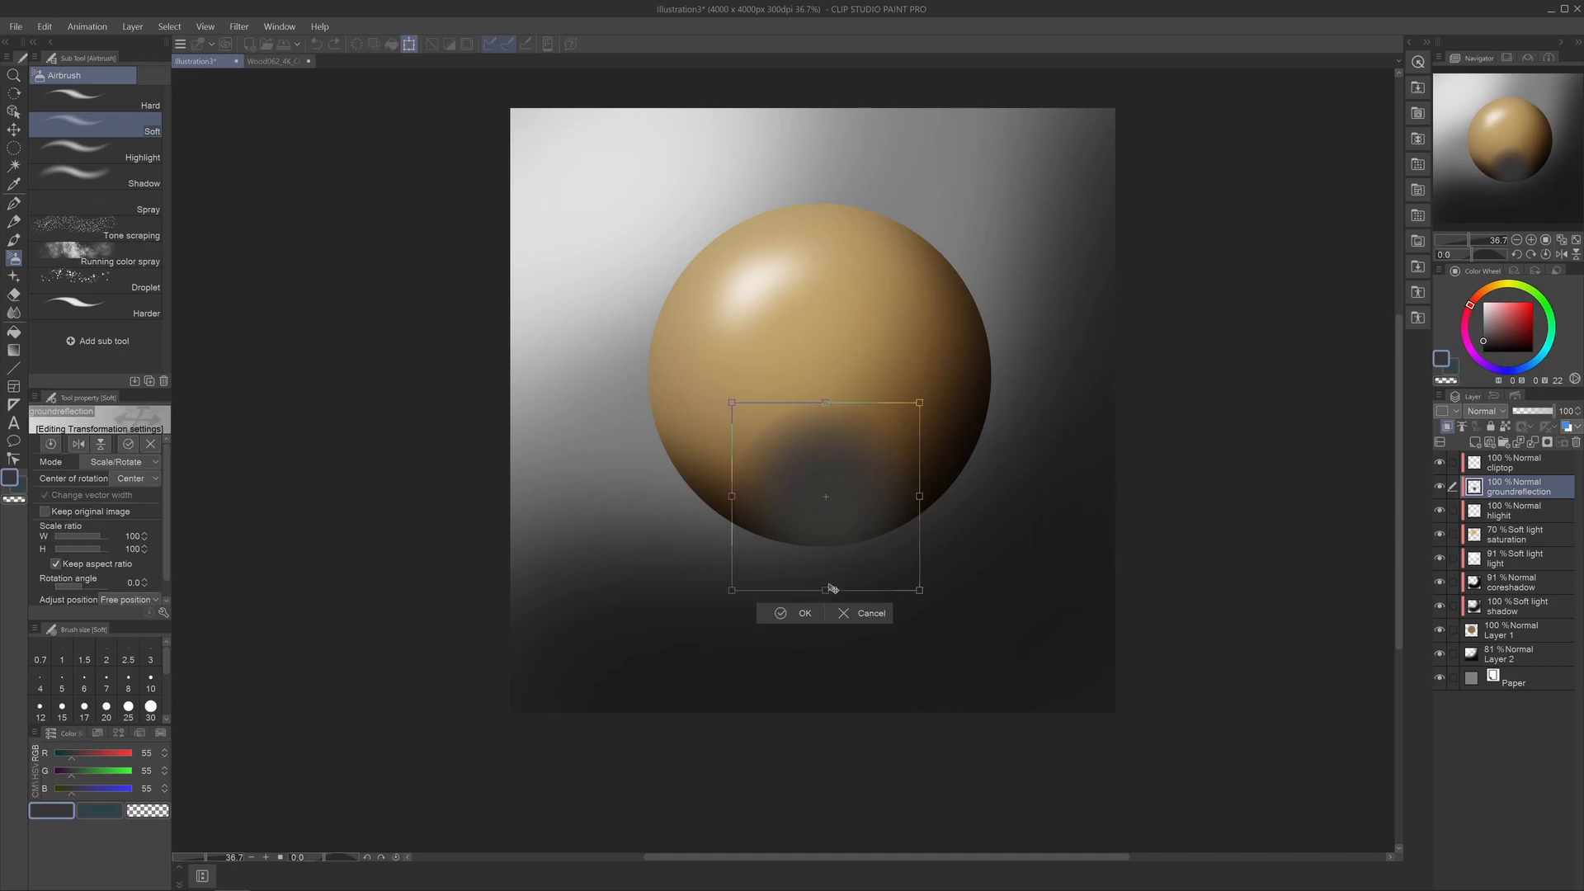
drag(825, 590, 854, 514)
click(792, 564)
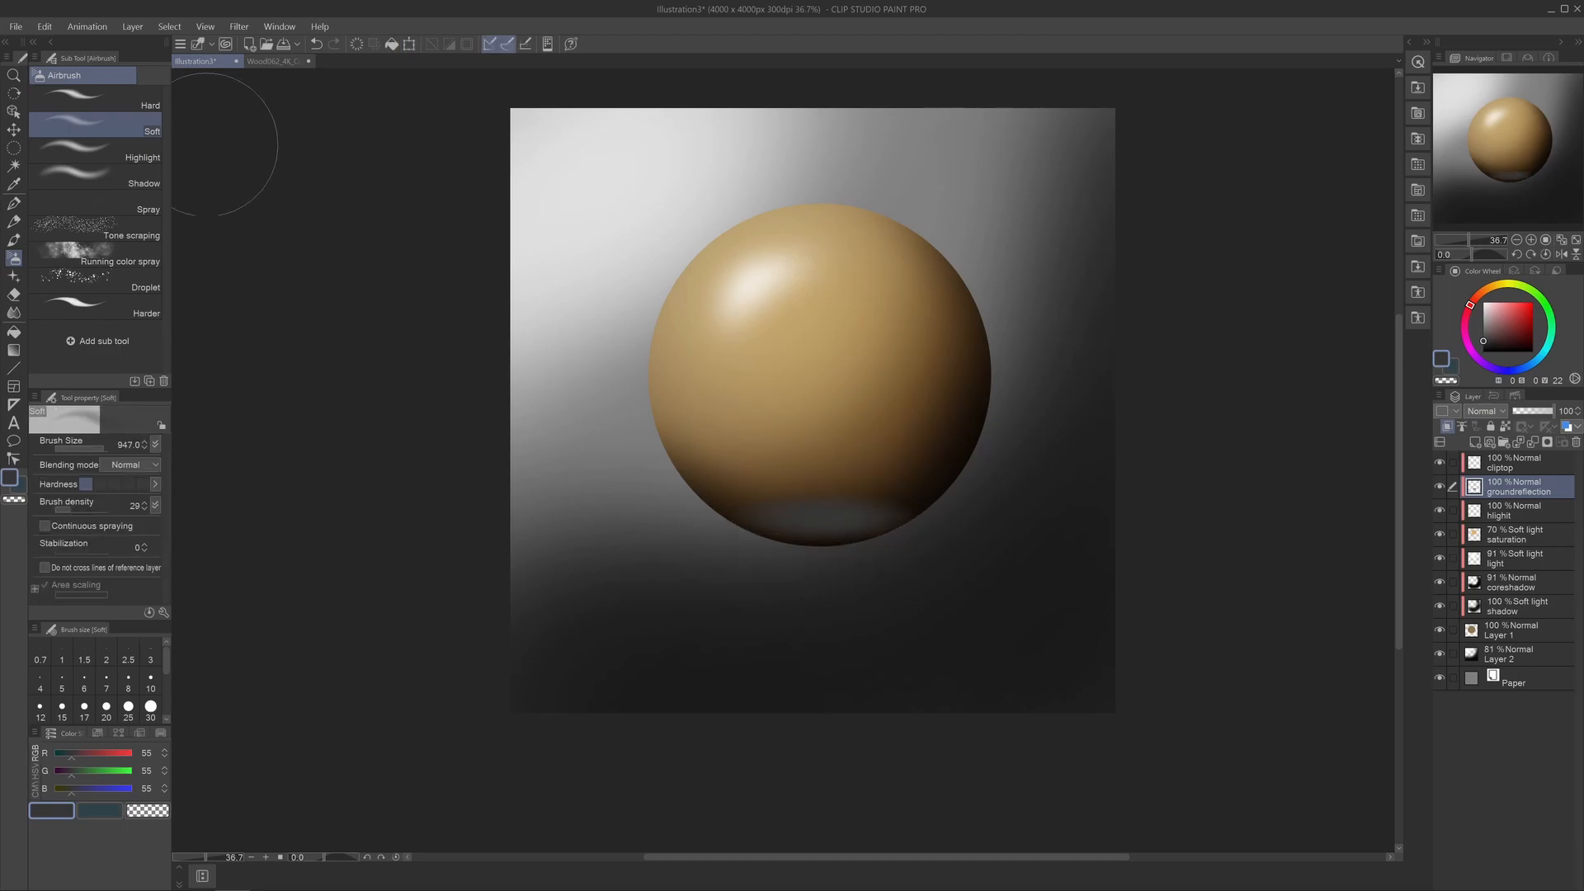
Mesh-transform the ground reflection with 3 horizontal and 3 vertical lattice points, raising its left and right sides to bend it upward.
click(45, 27)
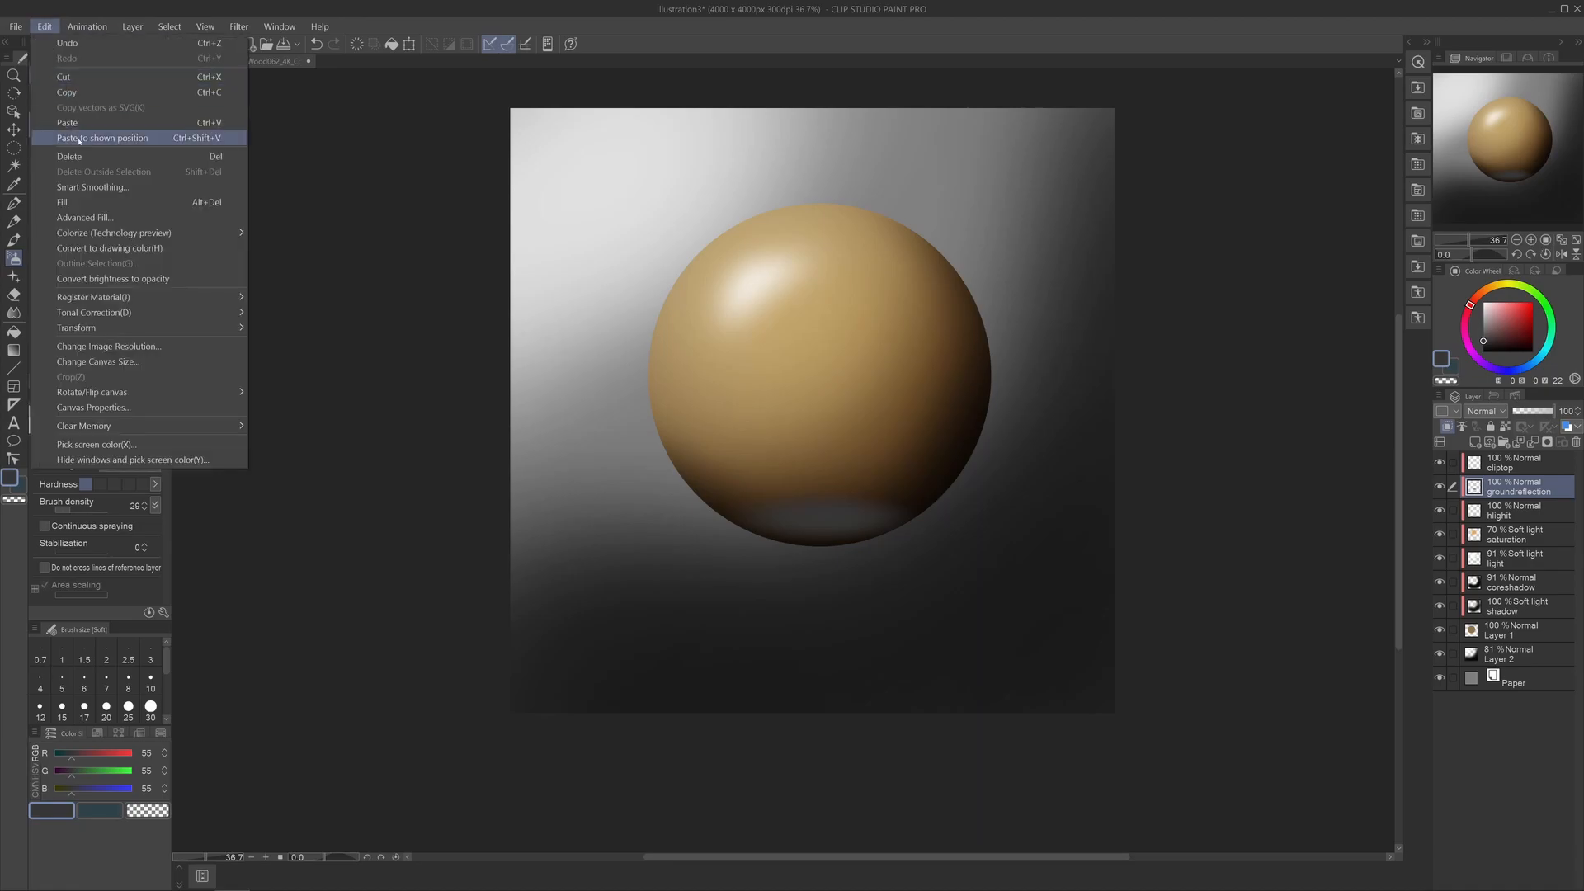
mouse_move(129, 330)
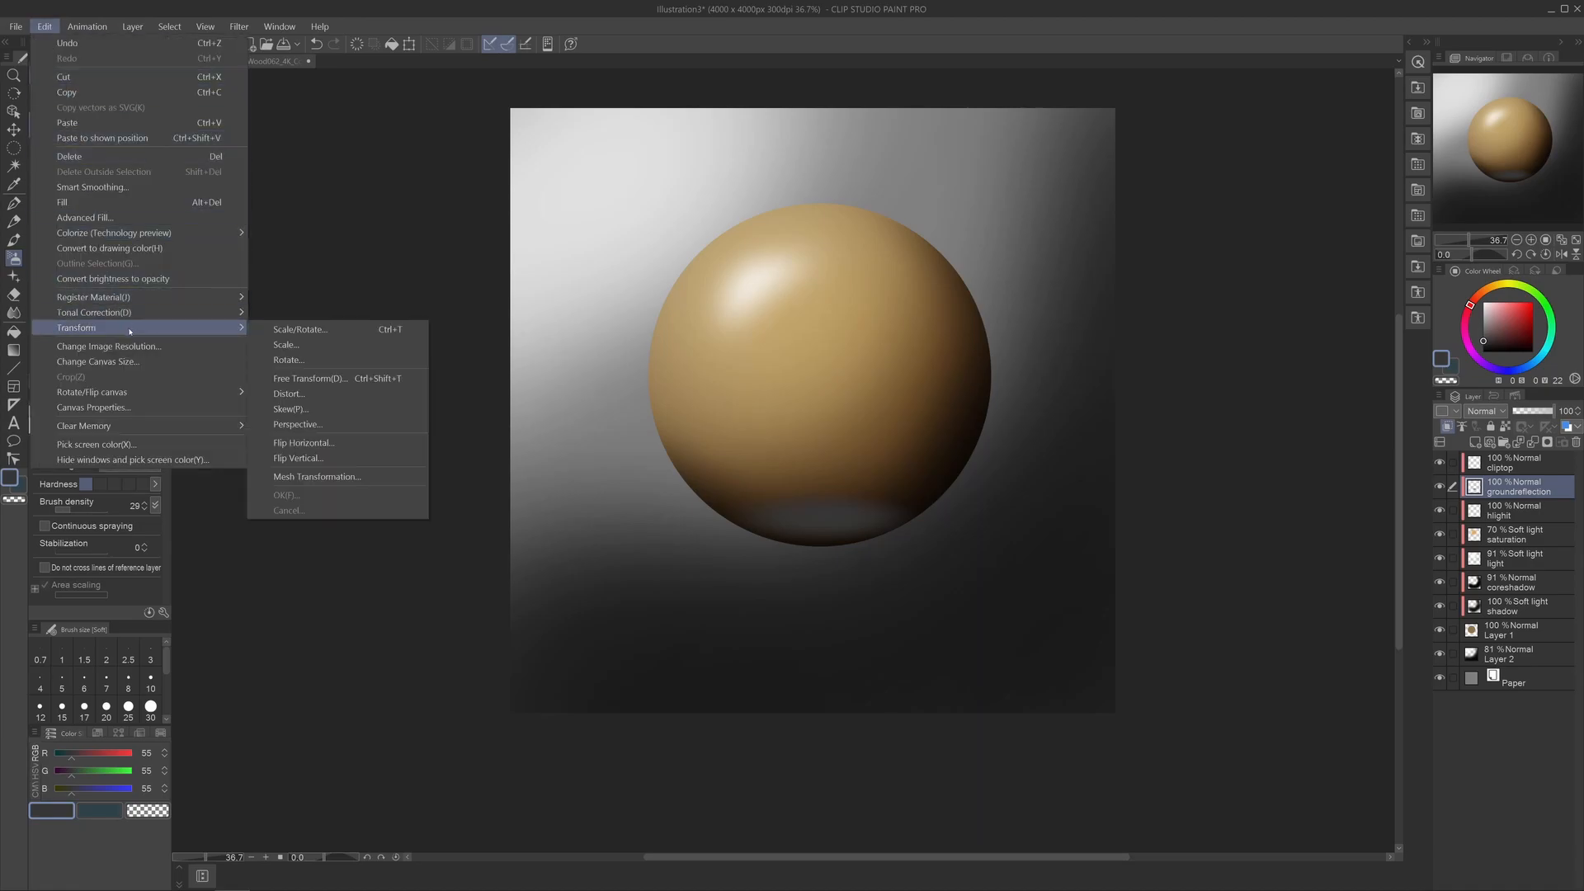
click(317, 477)
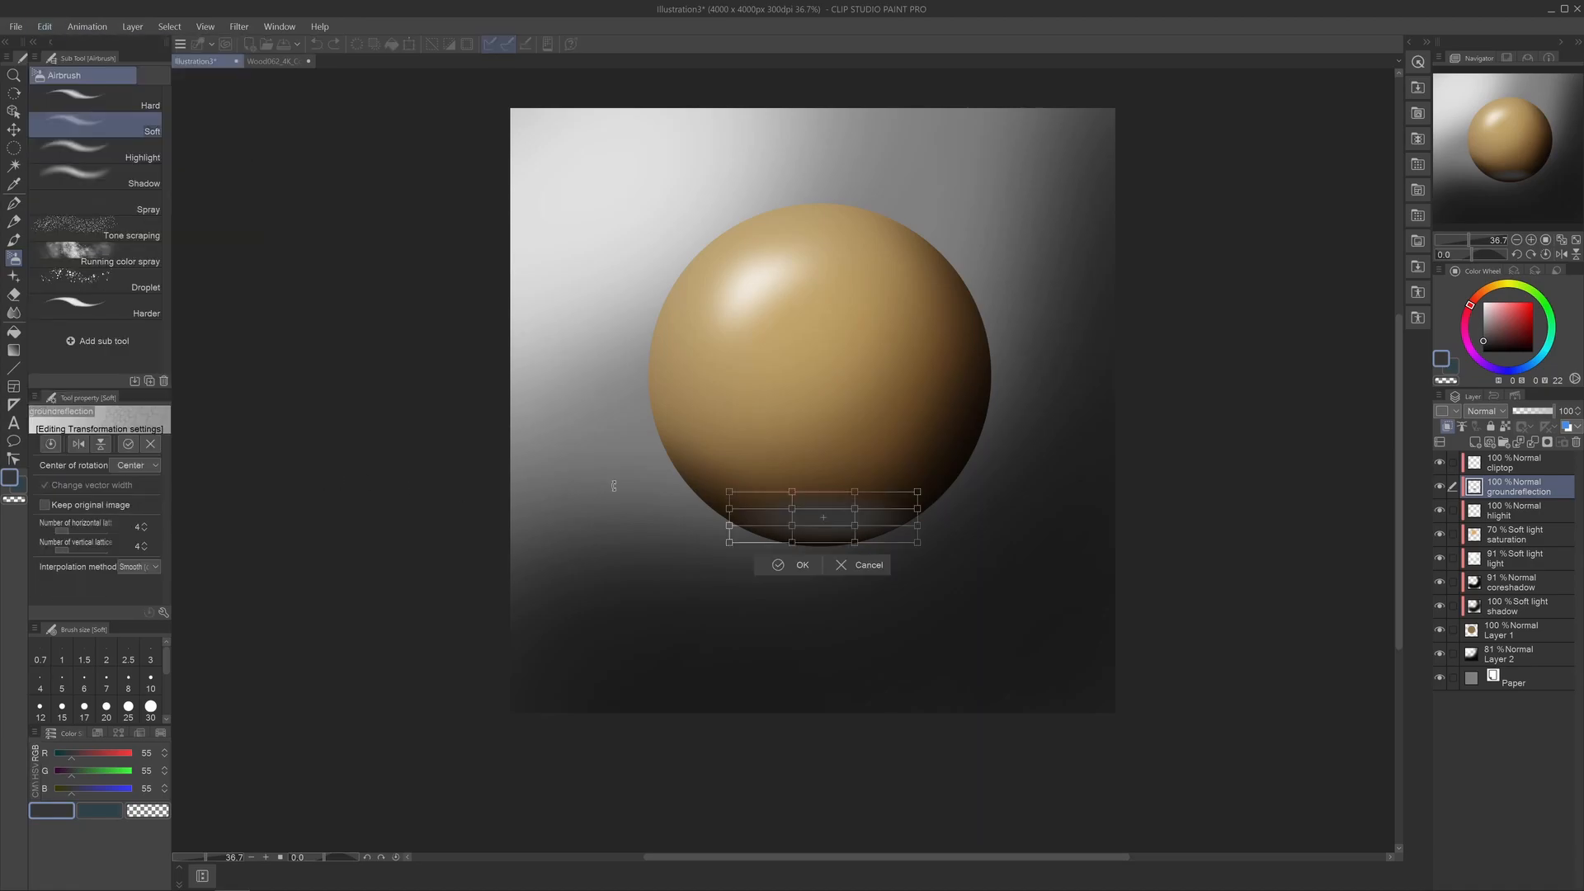
scroll(850, 545, up, 5)
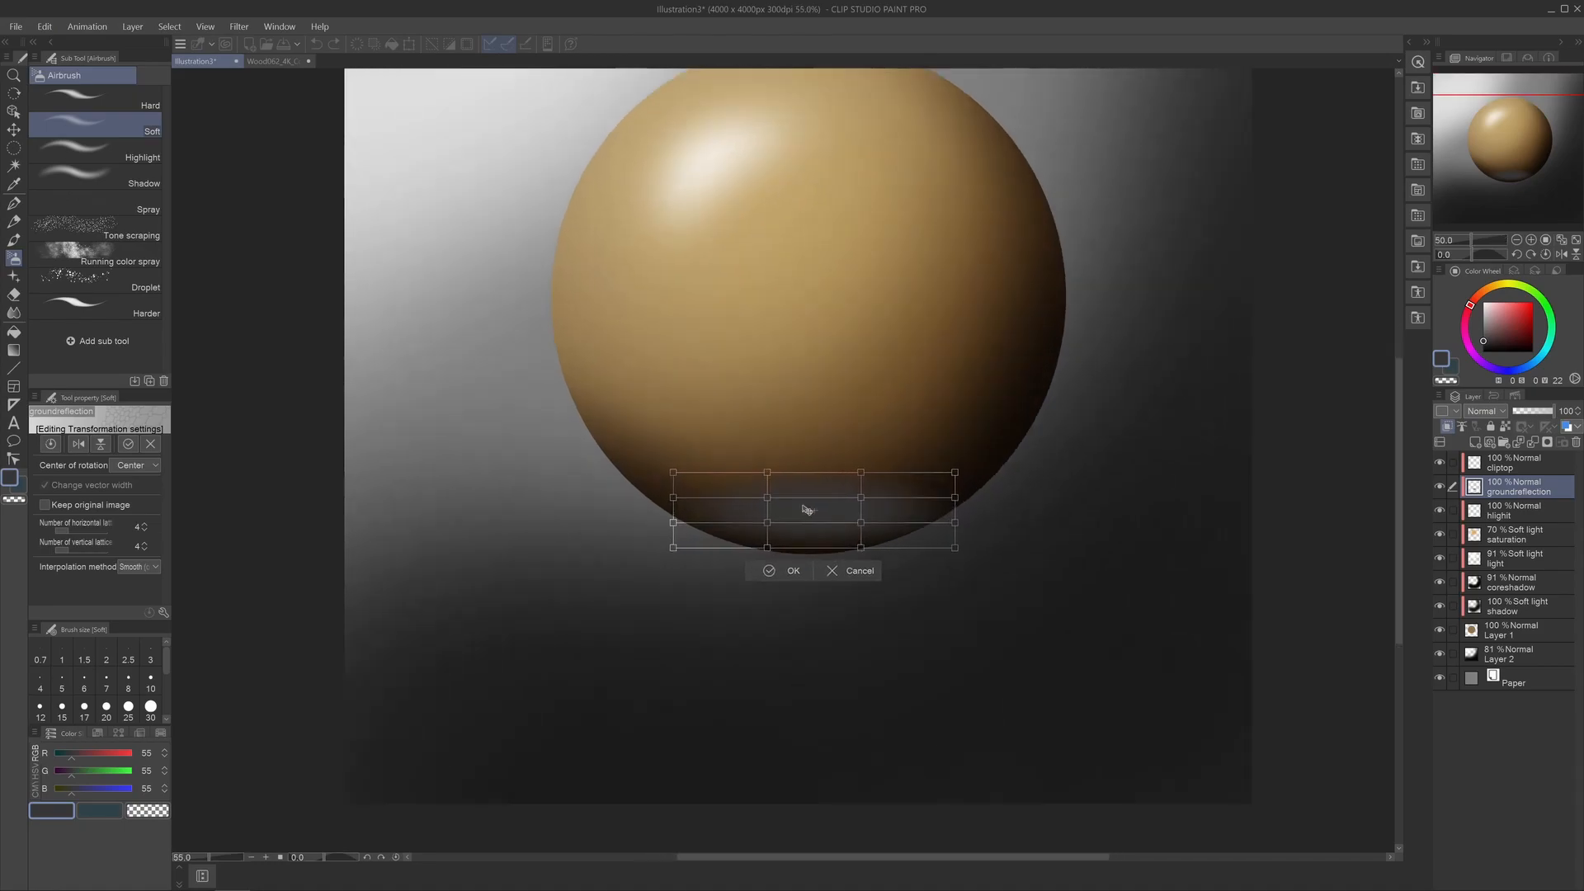
click(144, 550)
click(143, 529)
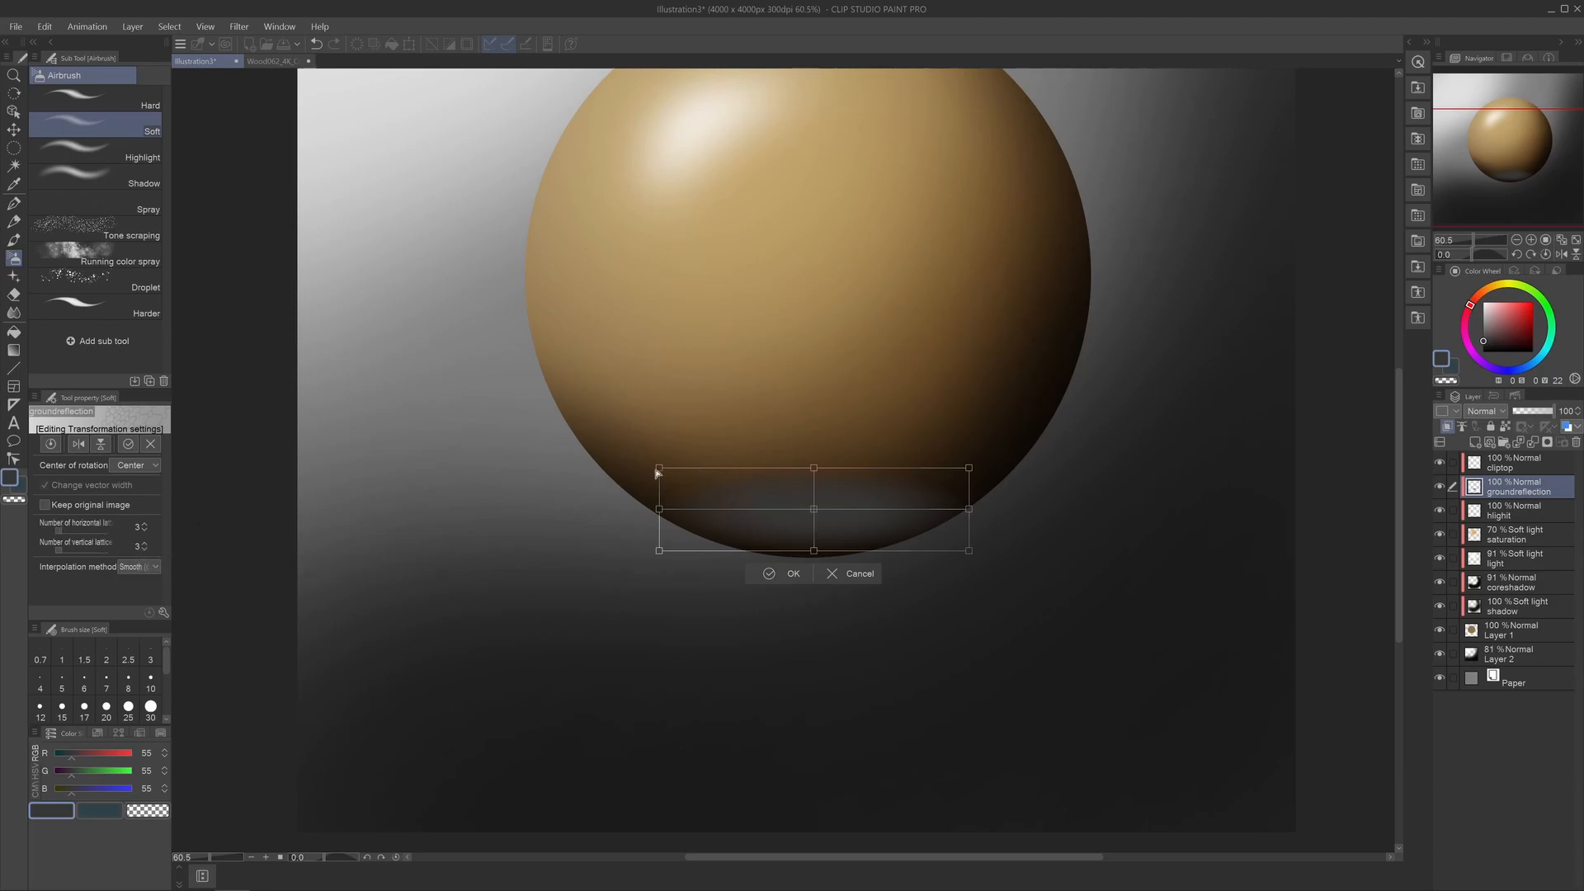
drag(659, 470, 657, 443)
drag(659, 510, 657, 472)
drag(659, 550, 659, 517)
drag(968, 468, 966, 444)
drag(969, 509, 967, 480)
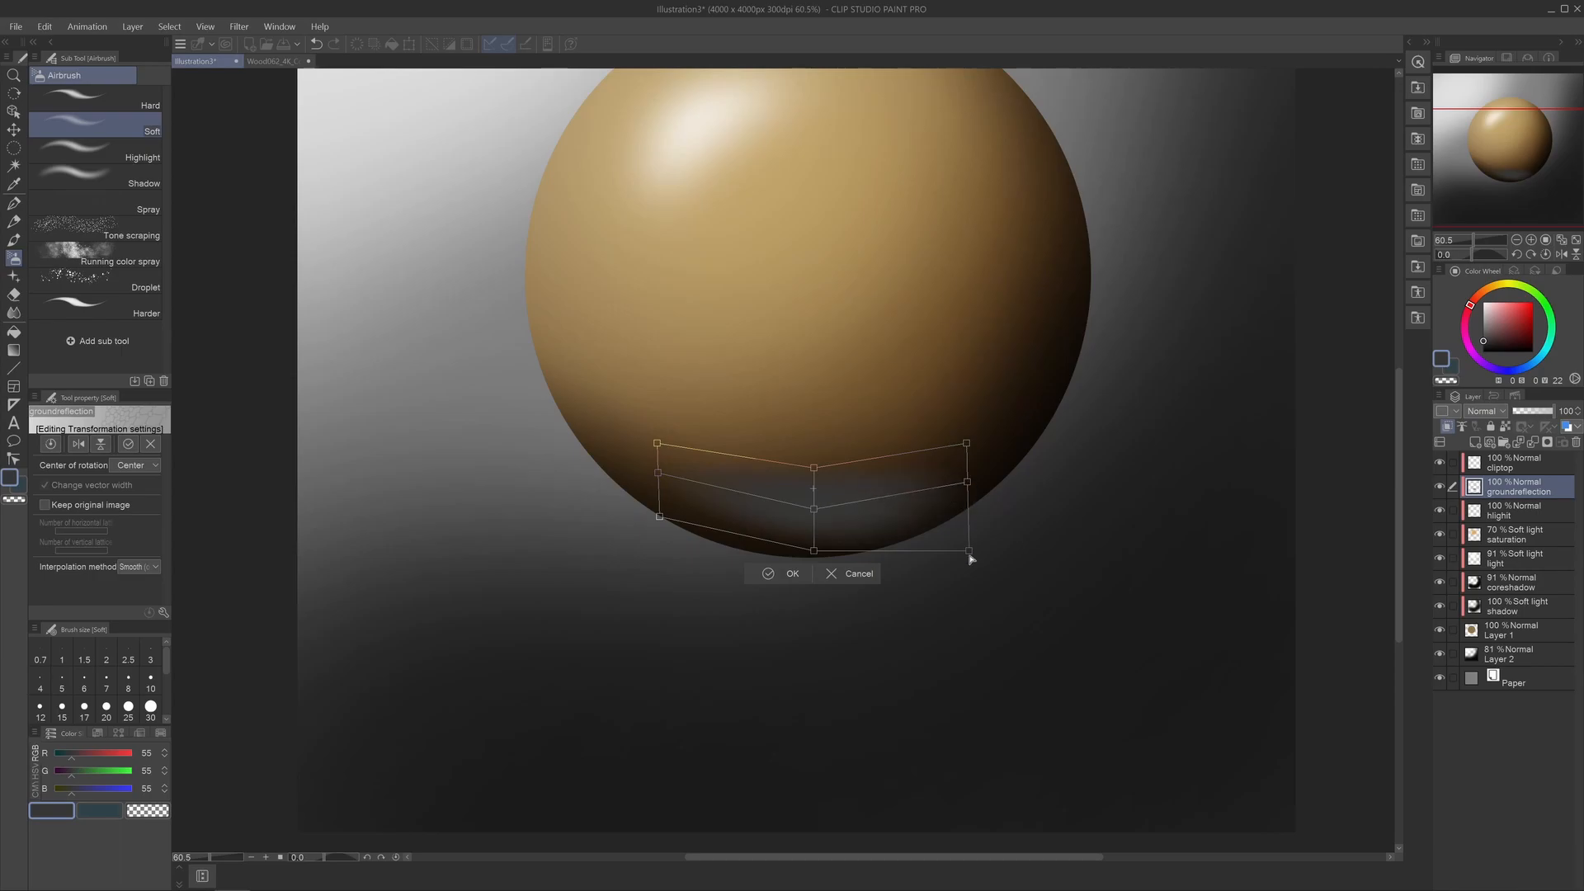
drag(970, 554, 967, 521)
Refine the outer and bottom-center mesh points so the ground reflection follows the sphere's lower curve, and apply the transformation.
drag(658, 518, 647, 473)
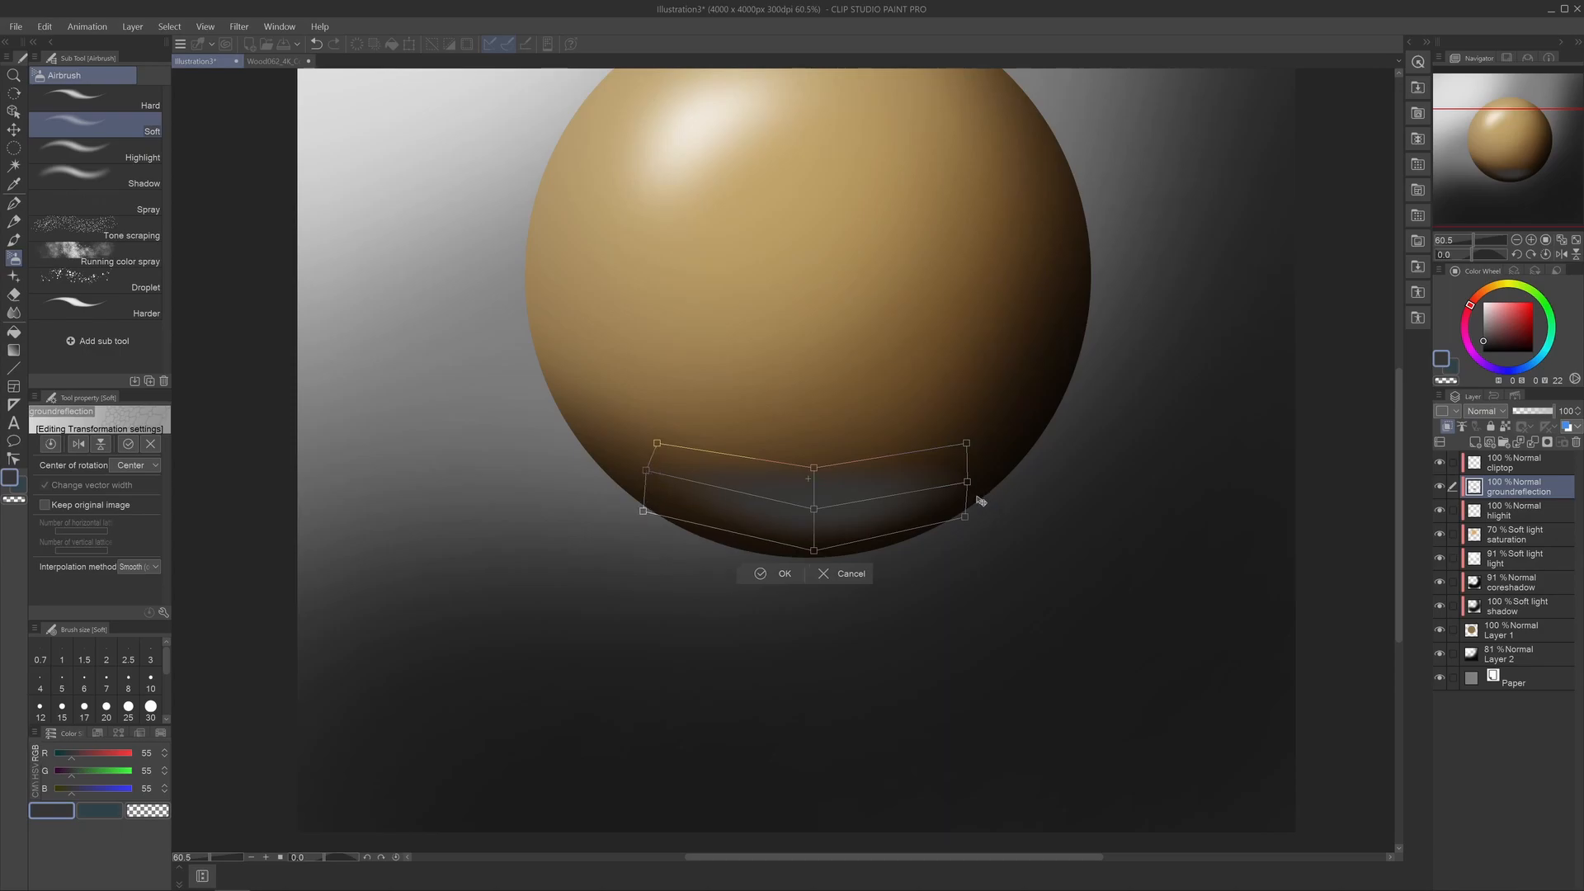
drag(968, 482, 979, 510)
drag(815, 551, 816, 560)
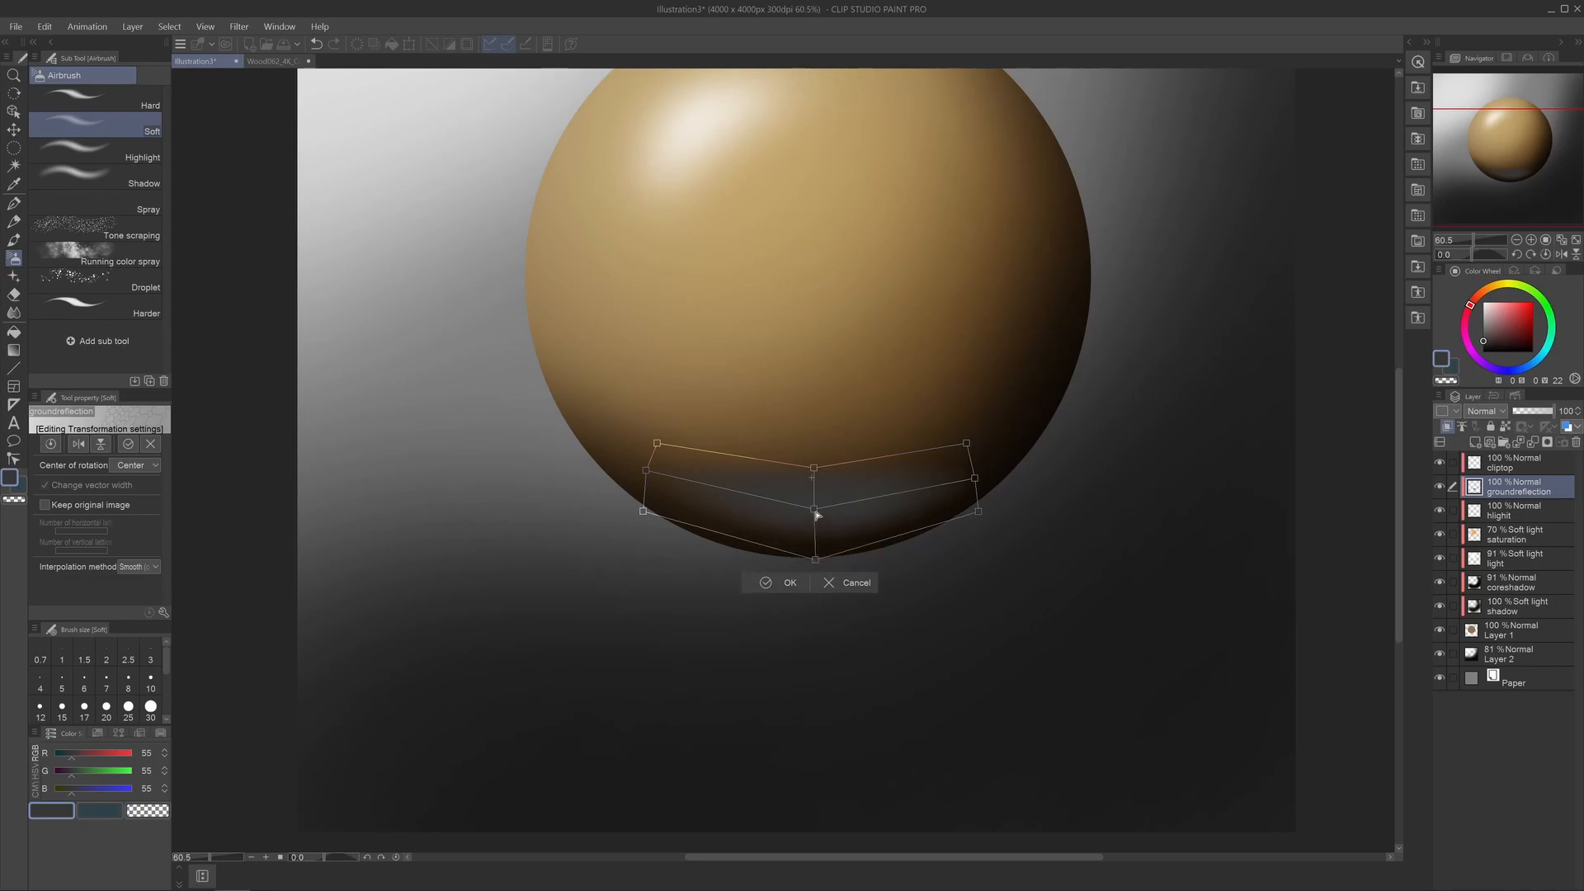
drag(646, 471, 646, 482)
drag(975, 479, 981, 485)
drag(656, 443, 667, 457)
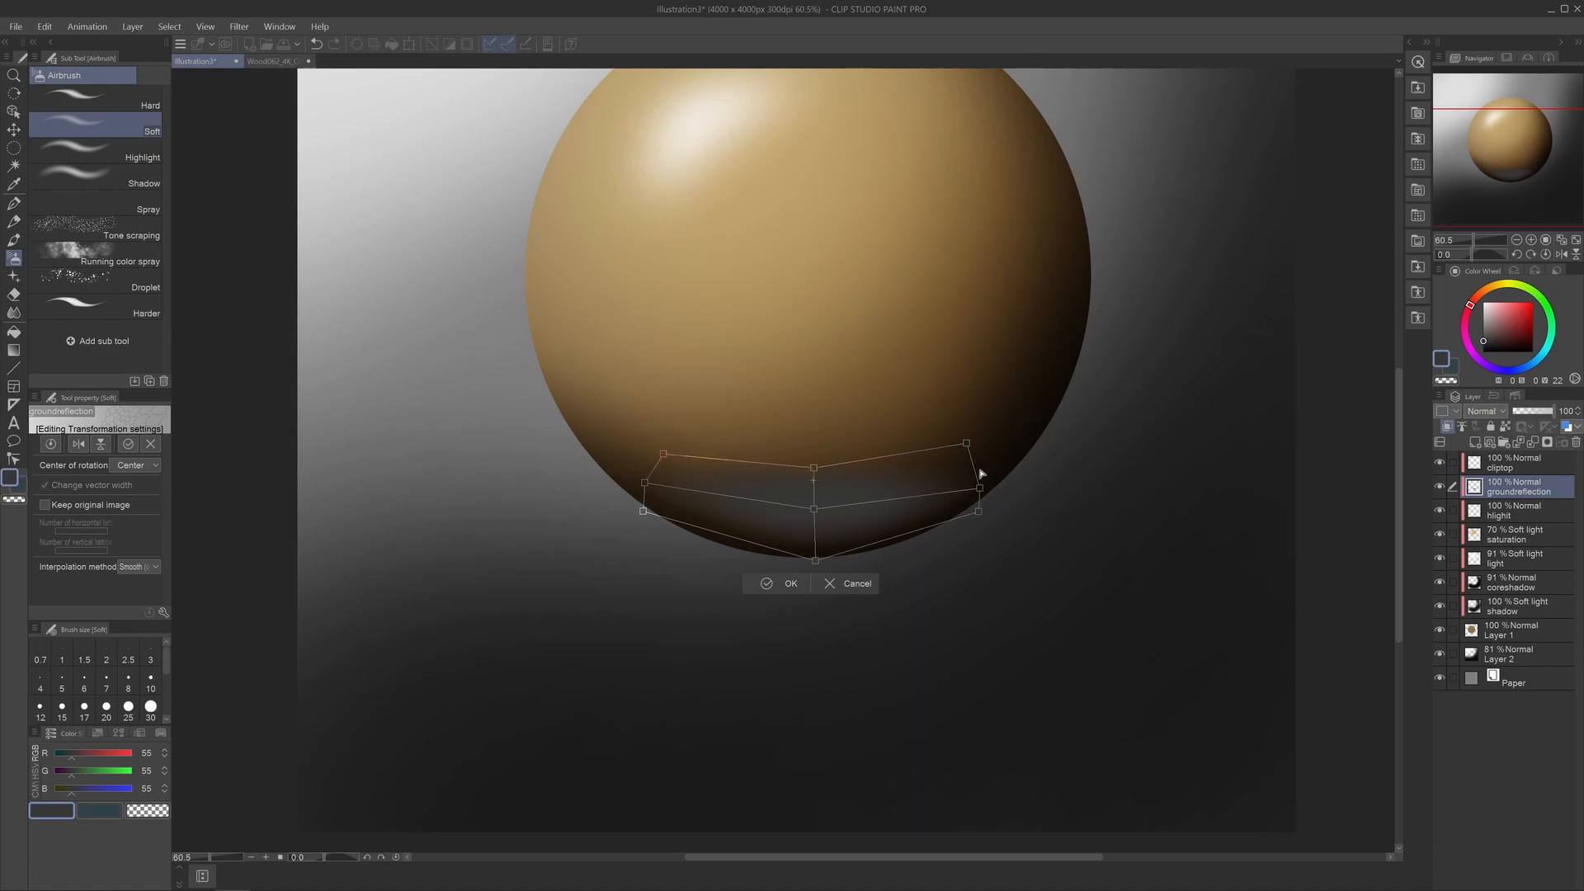
drag(967, 446, 963, 458)
drag(643, 512, 647, 502)
drag(979, 512, 972, 507)
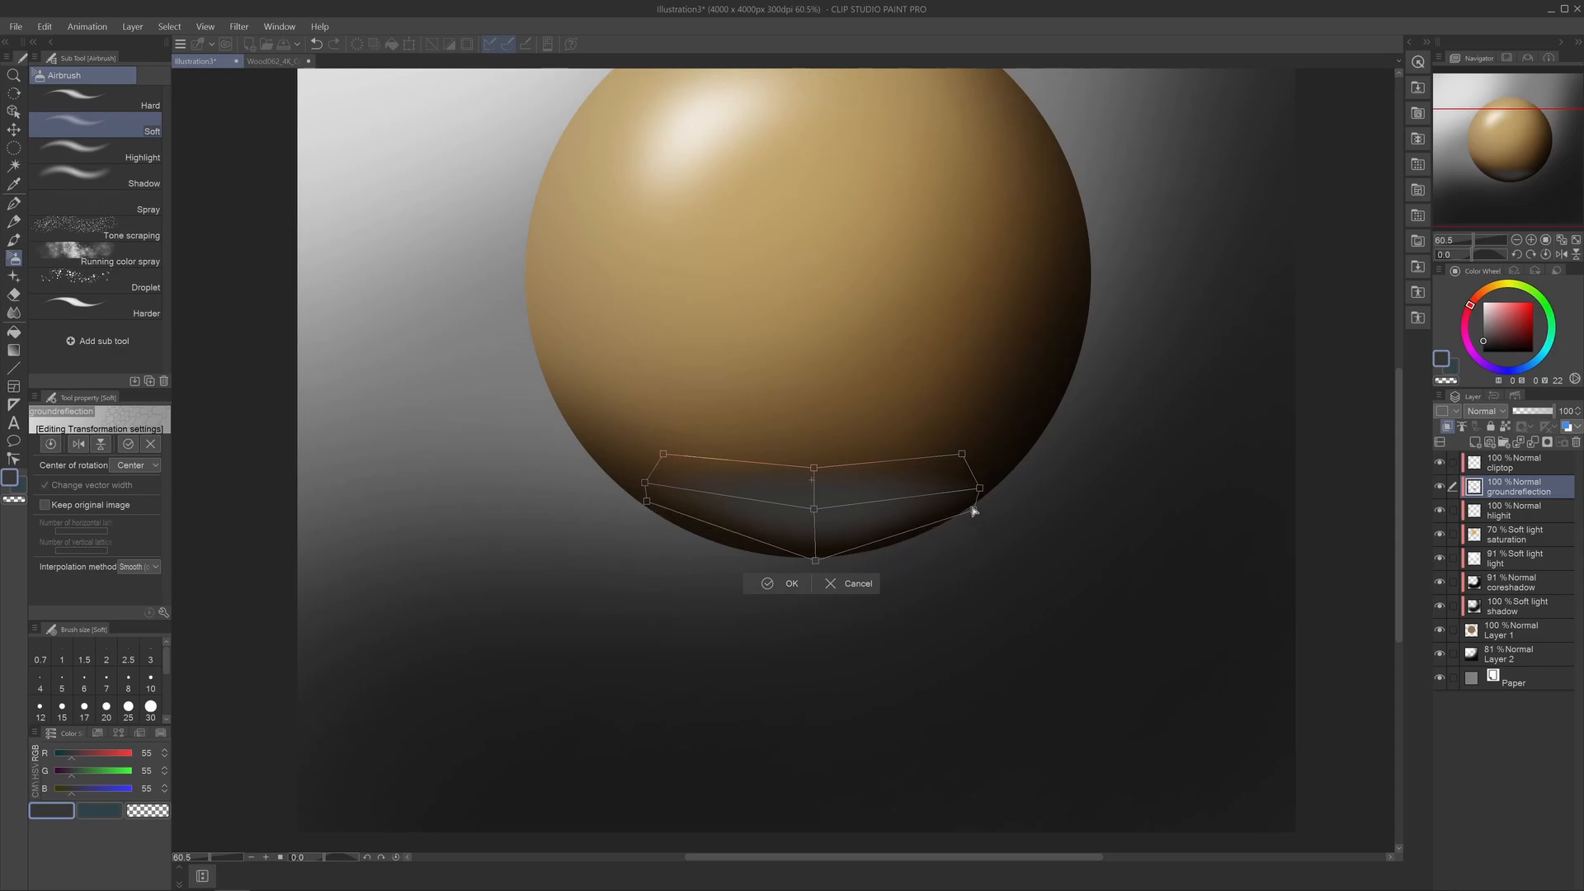
click(788, 583)
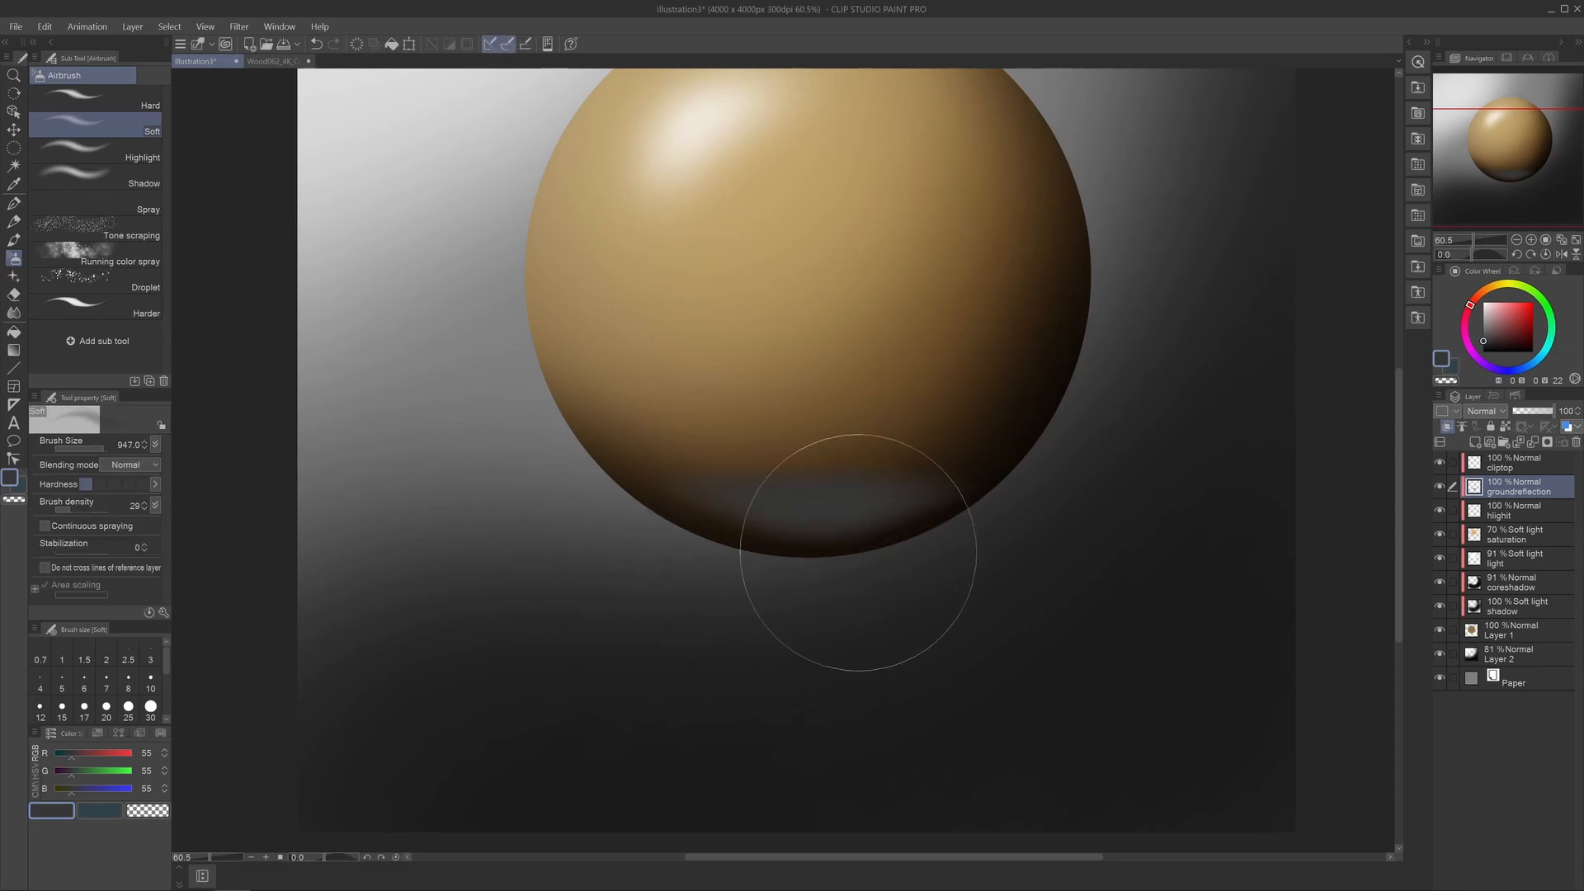
Lower the "groundreflection" layer's opacity to 64% and add a clipped layer above it named "backgroundref".
scroll(838, 583, down, 2)
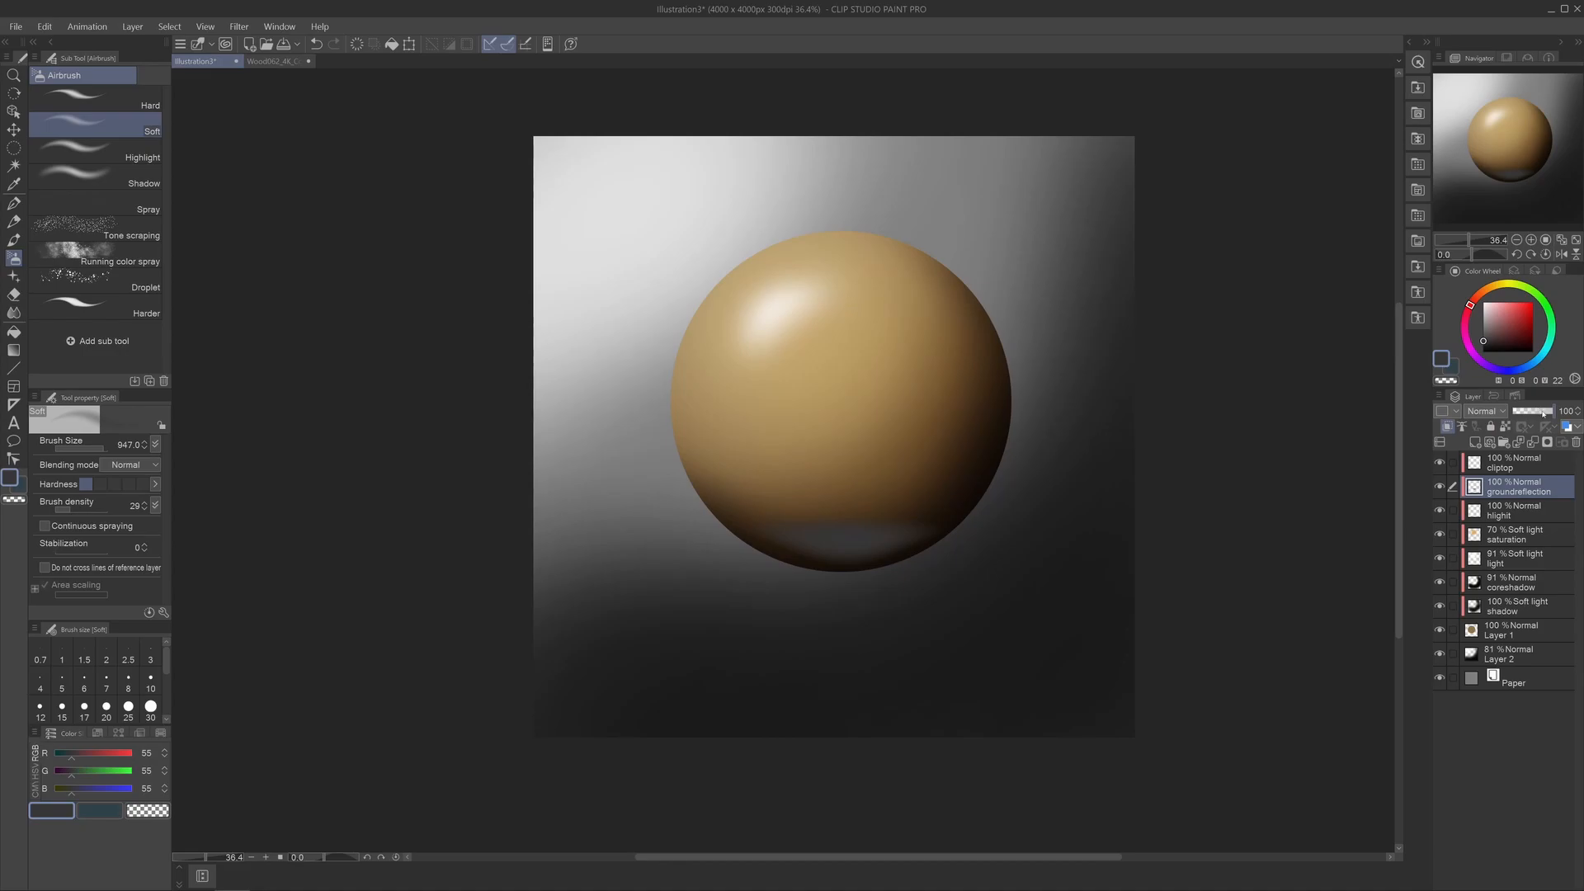
click(1539, 411)
click(1475, 444)
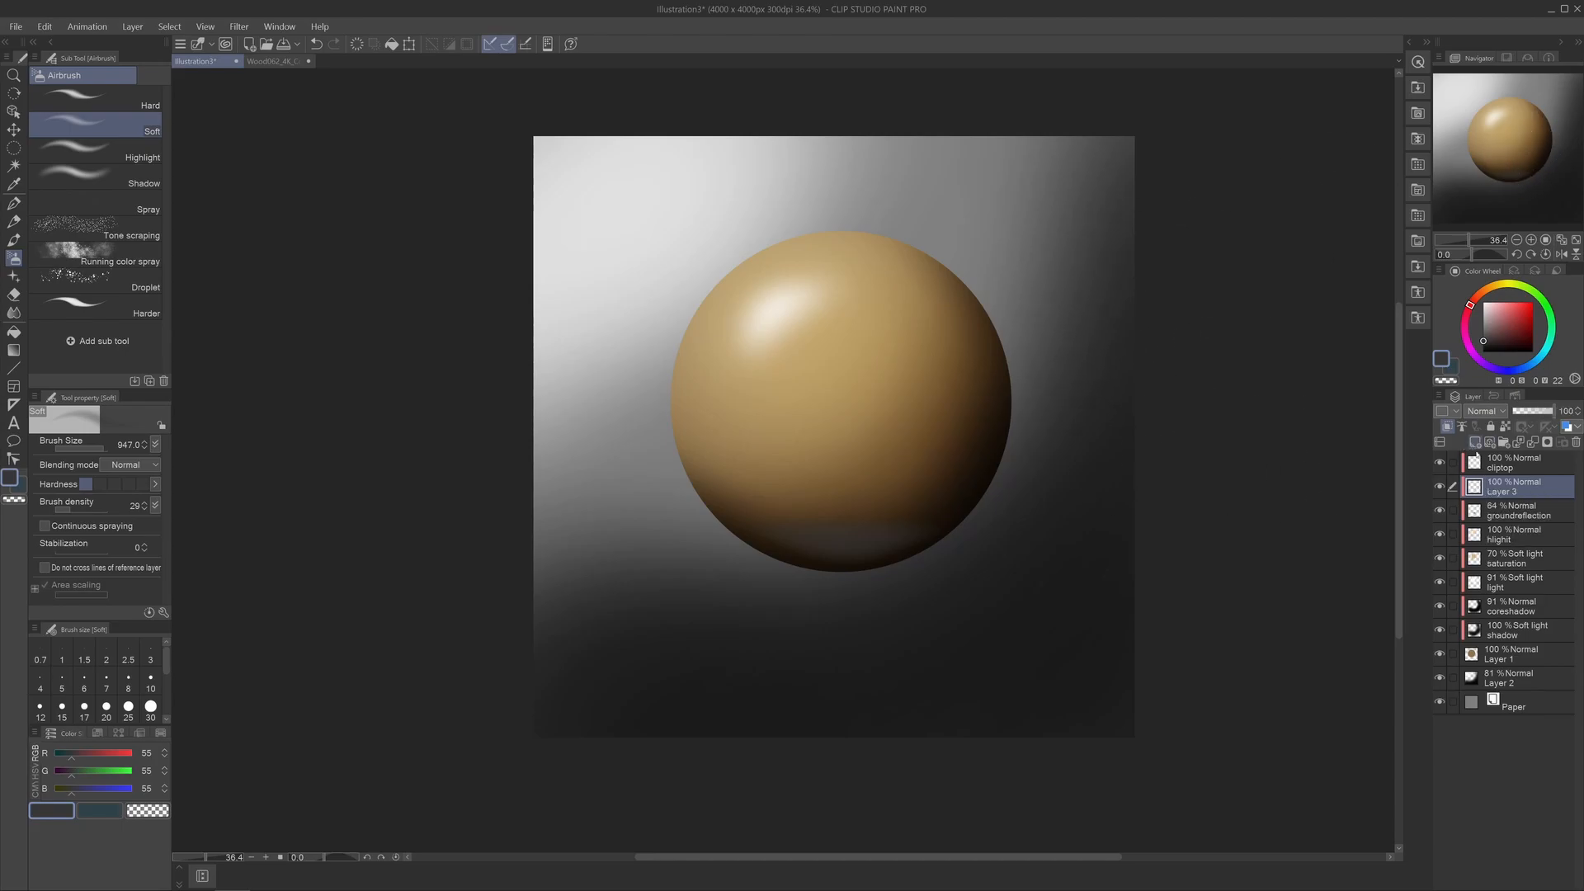
double_click(1503, 493)
text(backgroundref)
key(Return)
Sample the gray (RGB 74) beside the sphere's right edge and airbrush it along that rim with the Soft airbrush at size 338.5.
key(i)
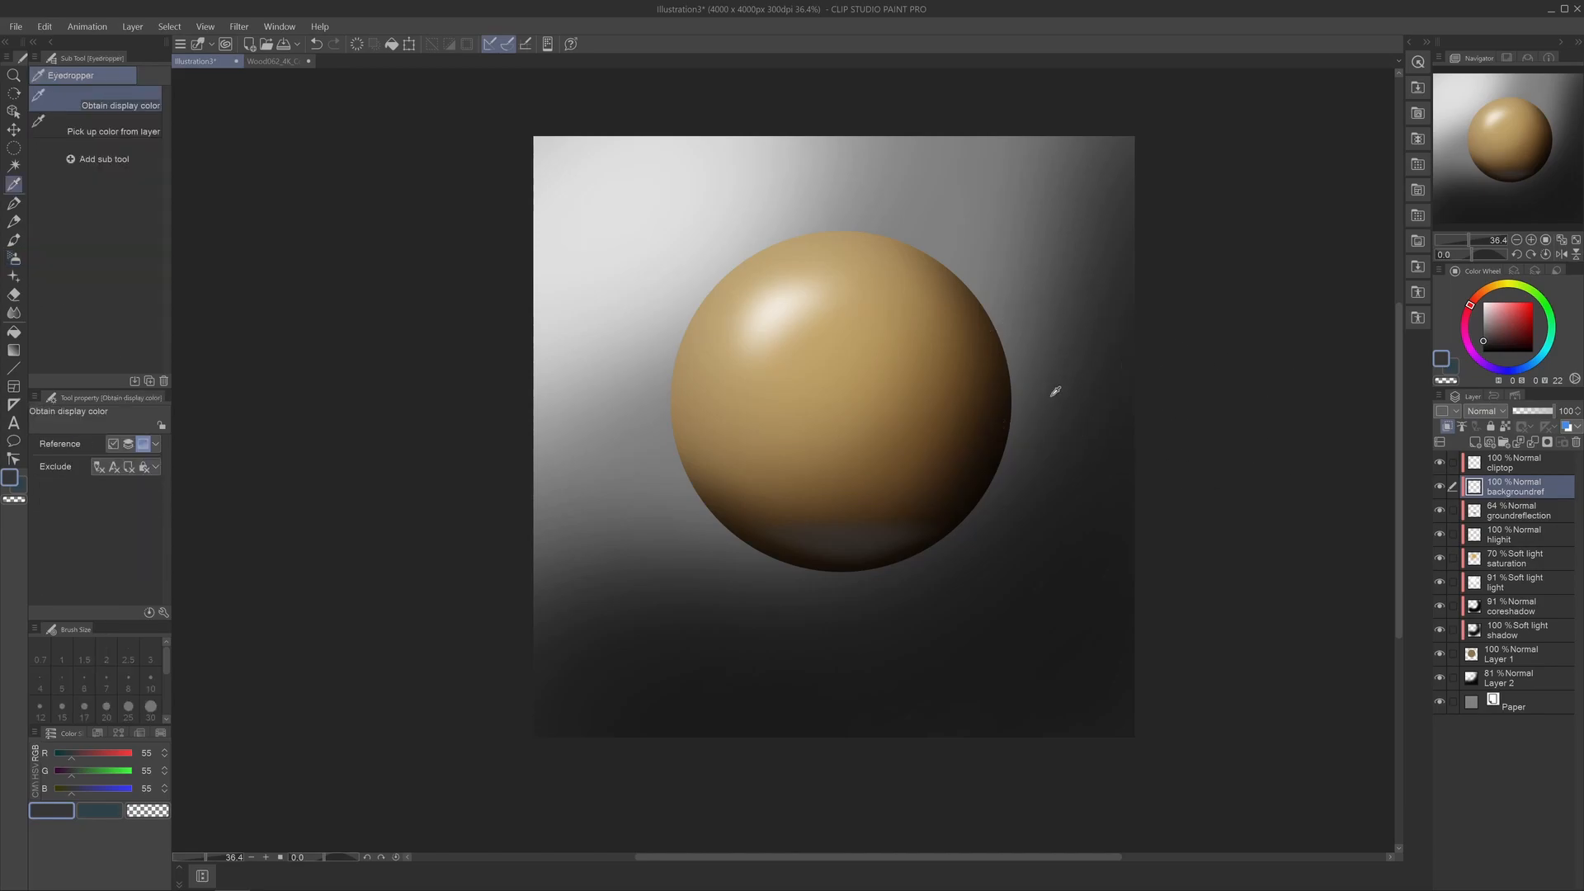
click(1023, 397)
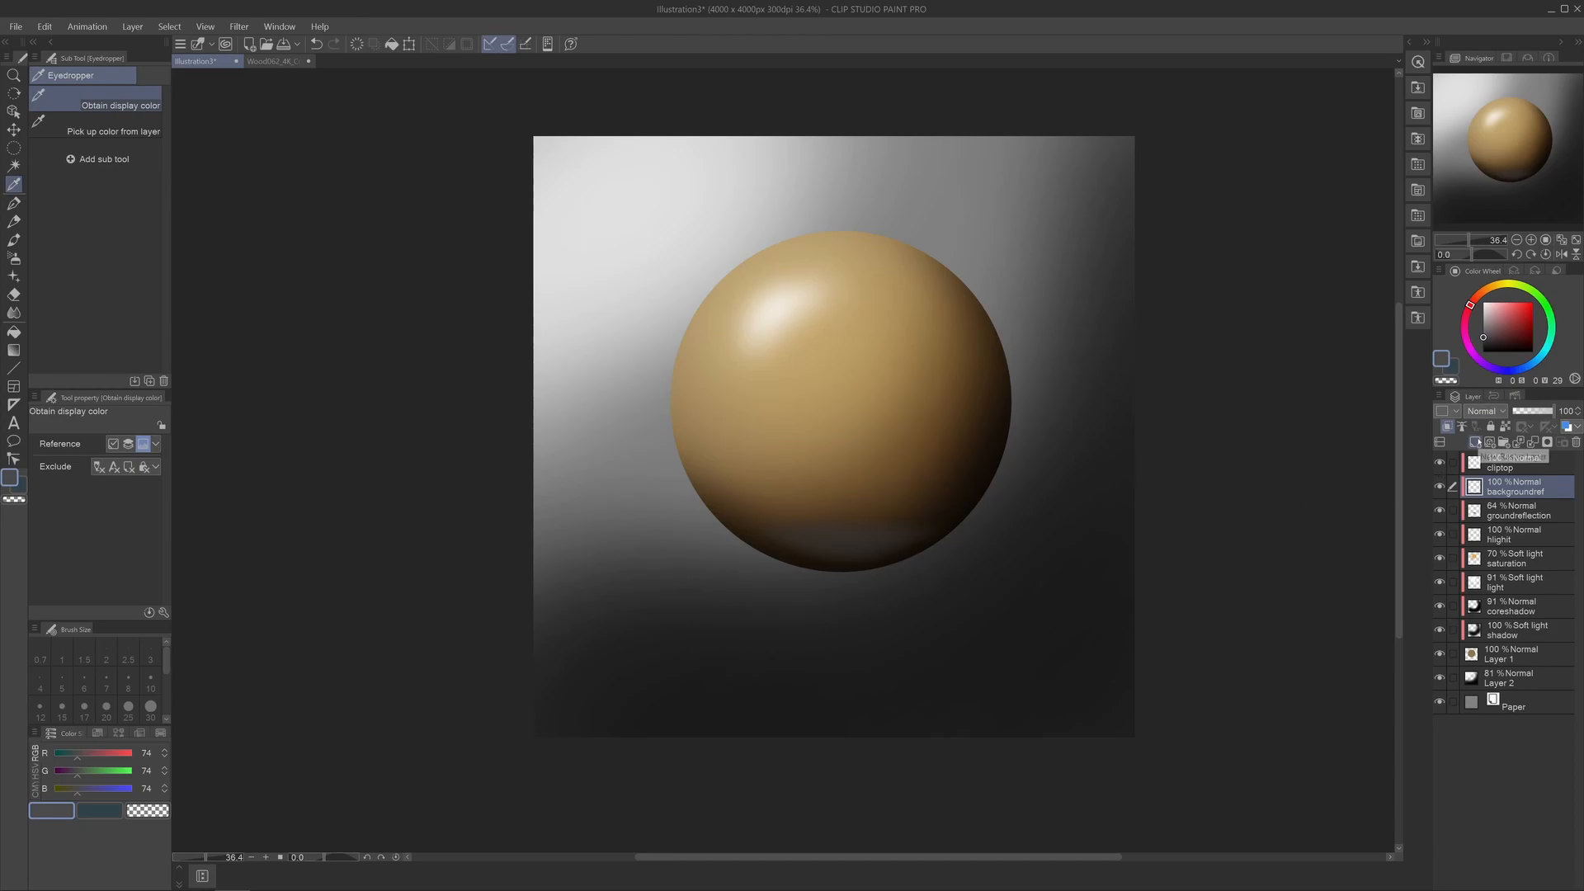
key(b)
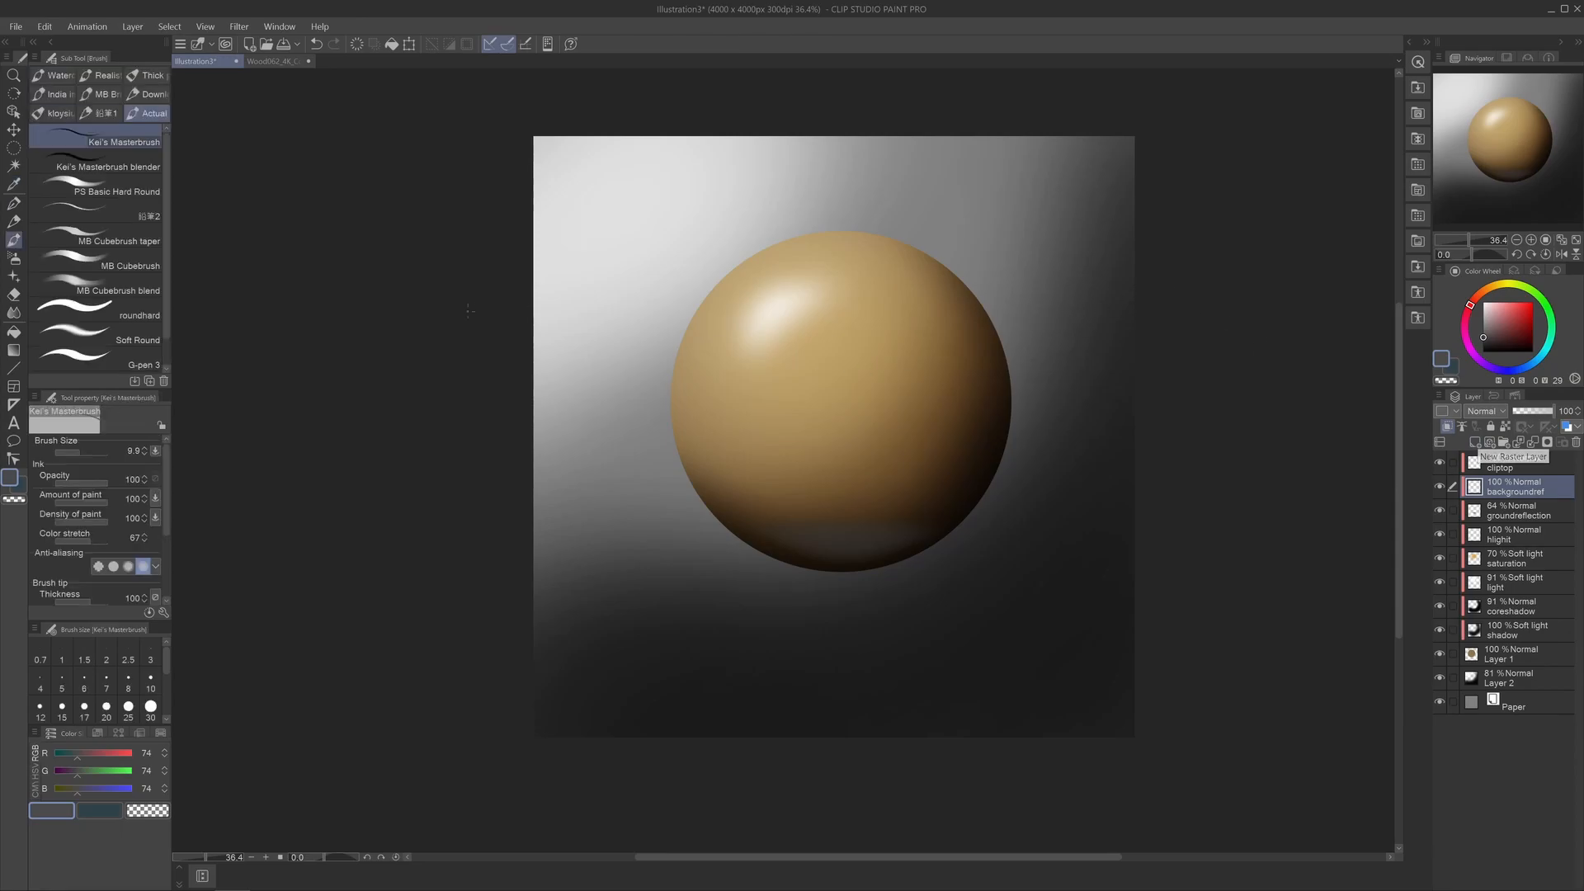
key(b)
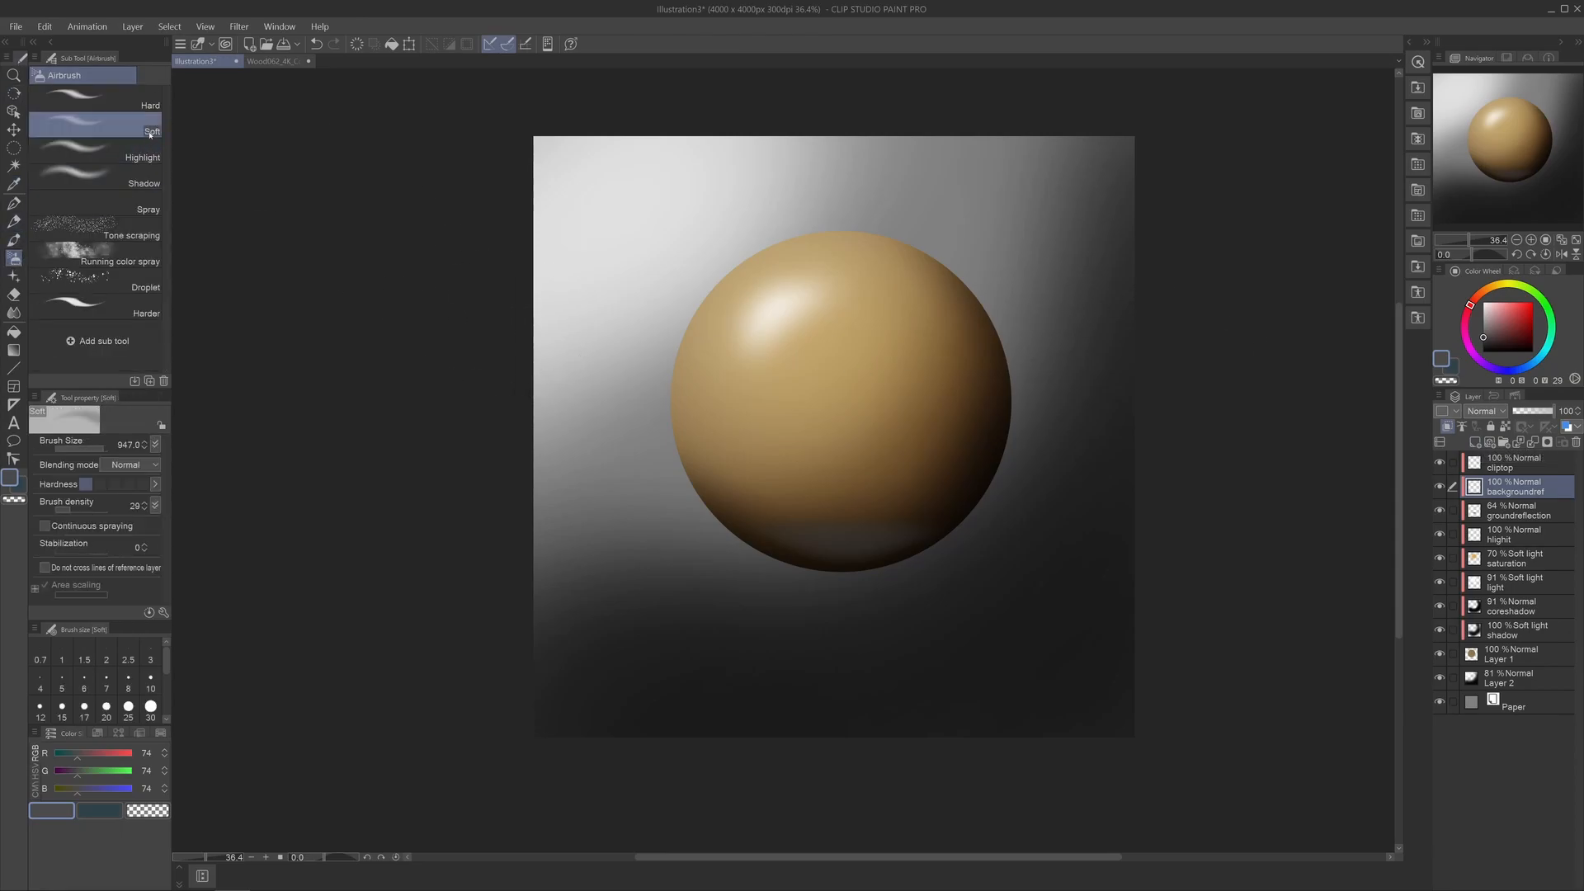
ctrl+alt+drag(1051, 535, 1104, 532)
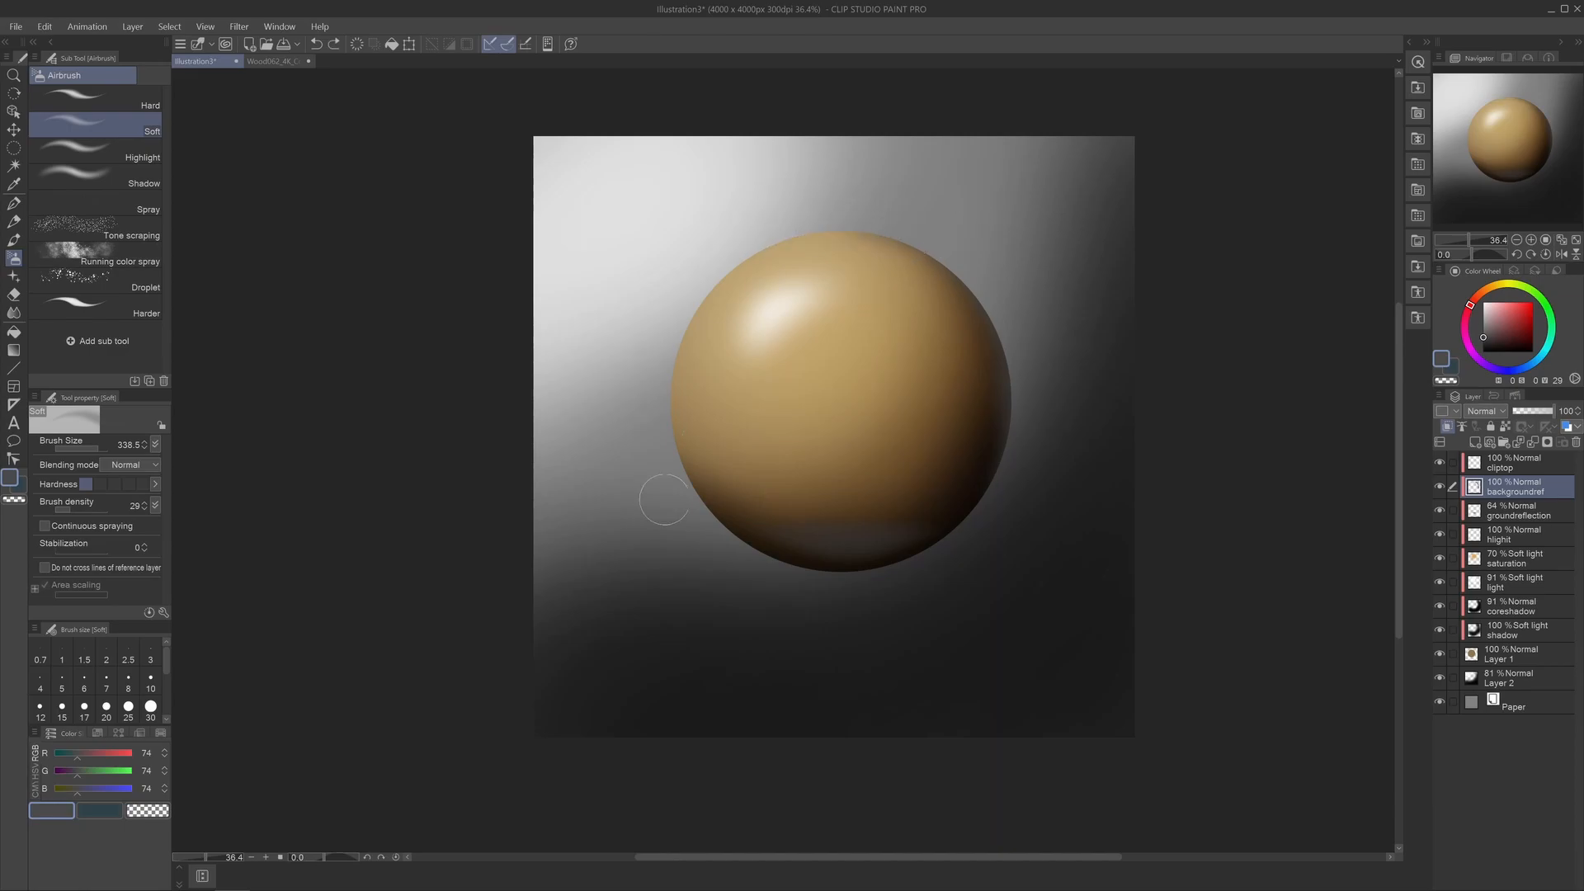
Airbrush the sphere's left and upper rims with grays sampled from the adjacent background, including RGB 132 and RGB 202.
alt+click(650, 403)
alt+click(660, 427)
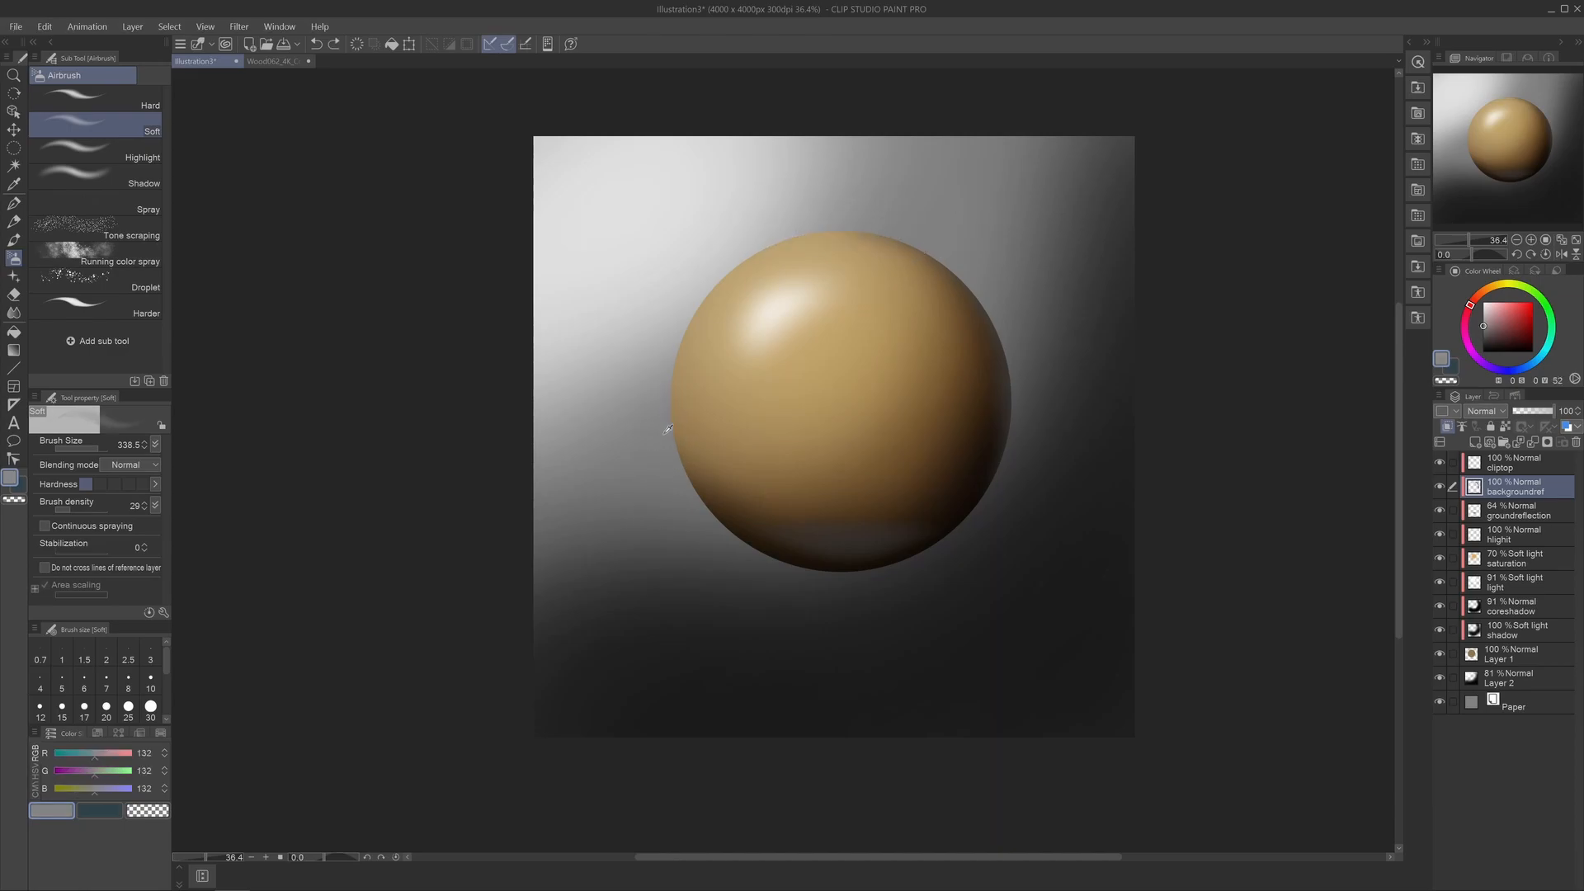
mouse_move(656, 417)
mouse_down()
mouse_move(666, 461)
mouse_move(656, 376)
mouse_move(670, 466)
mouse_move(657, 353)
mouse_up()
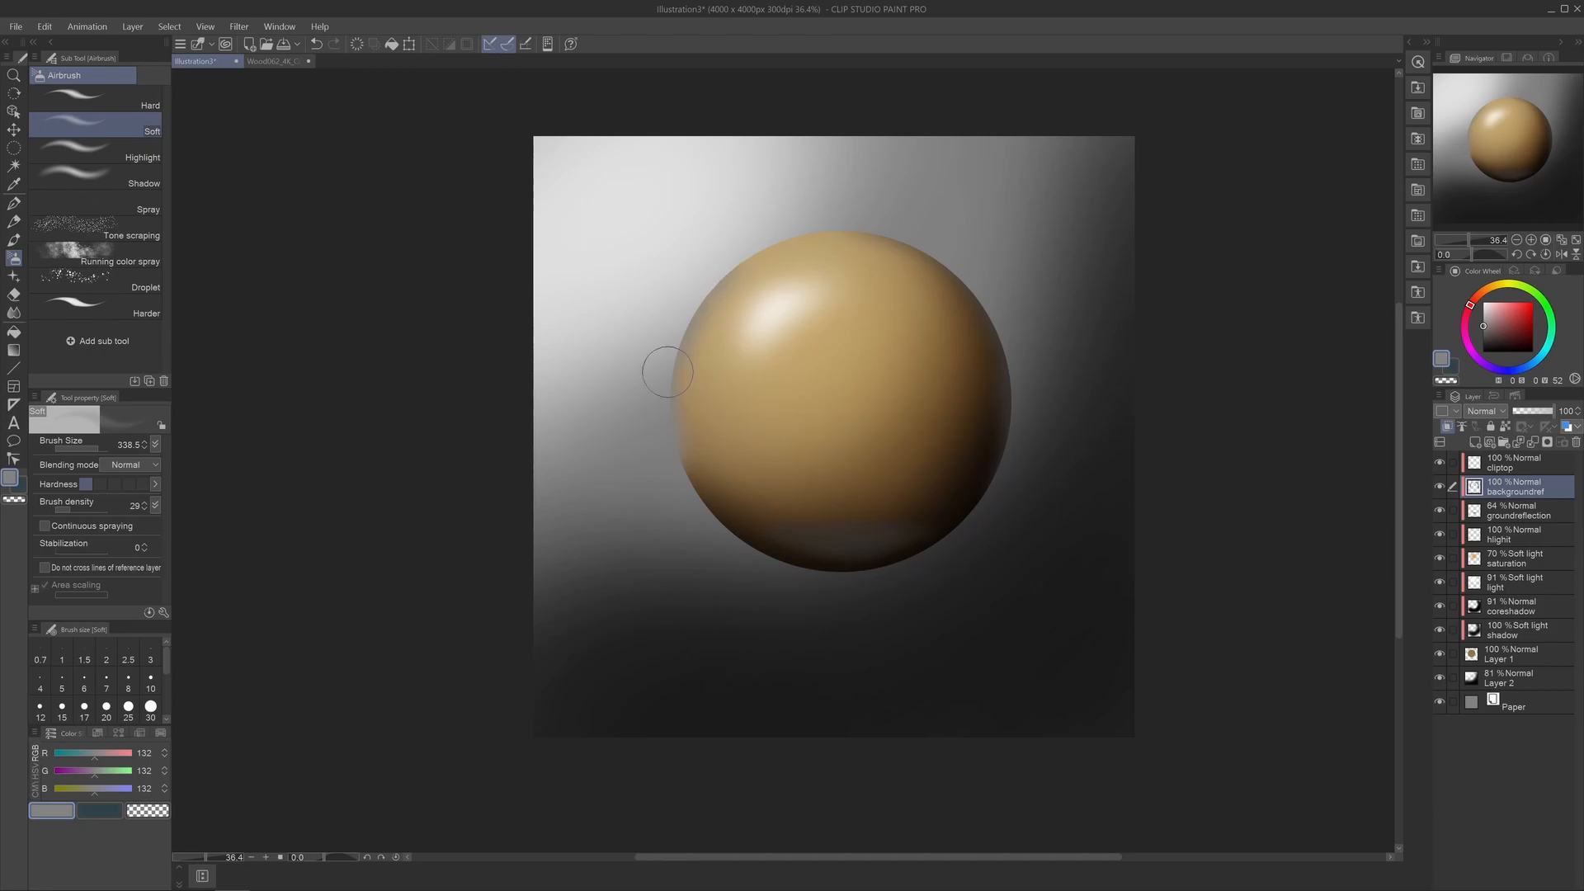
alt+click(693, 330)
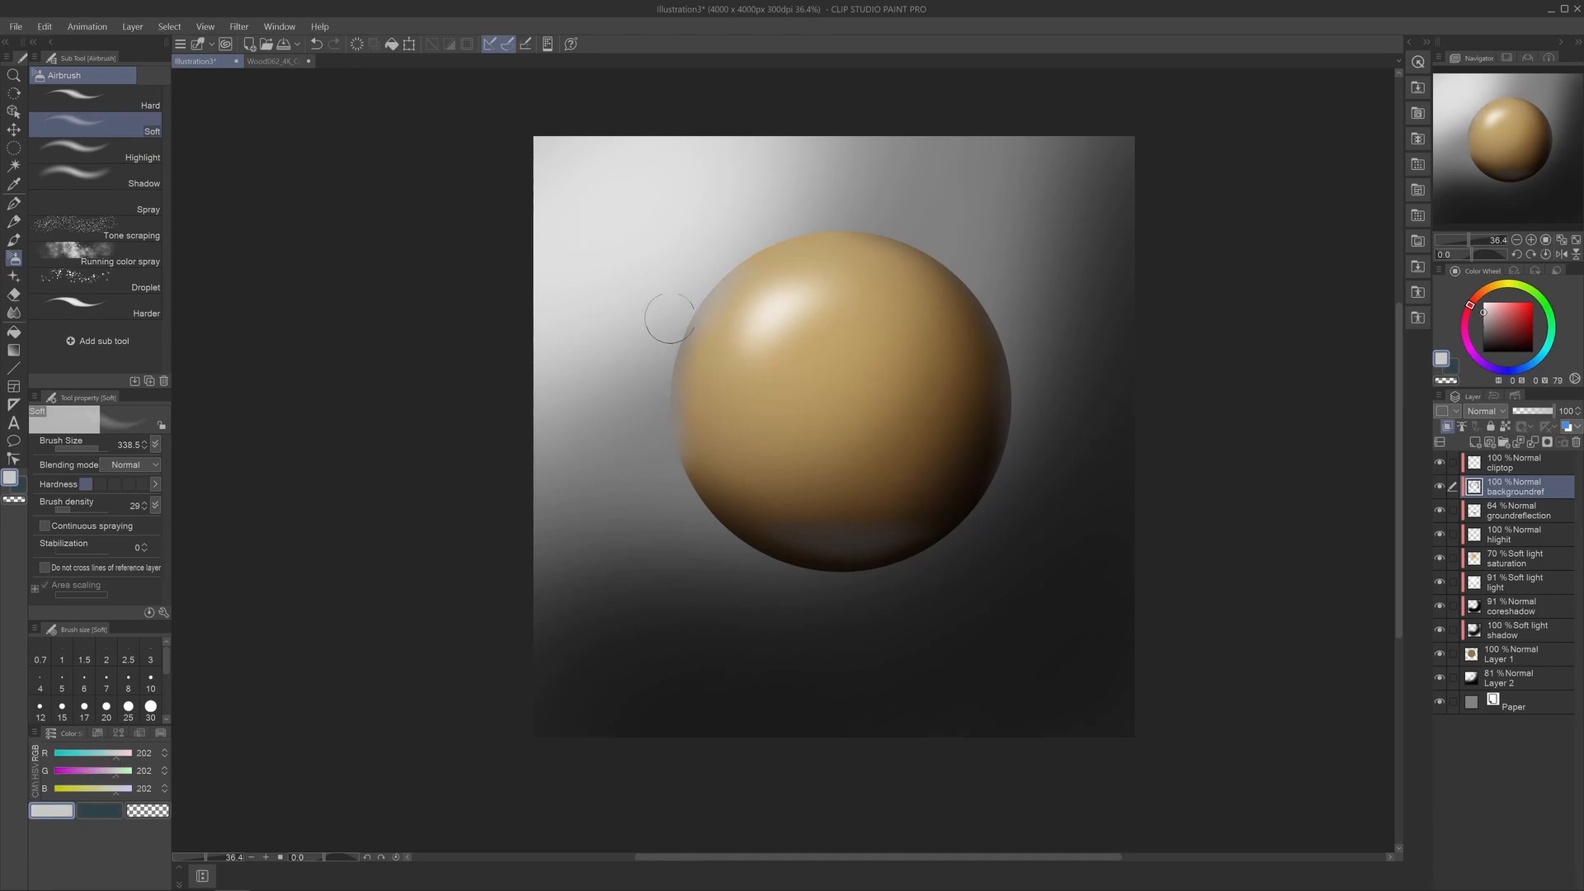
mouse_move(812, 227)
mouse_down()
mouse_move(752, 244)
mouse_move(913, 218)
mouse_up()
alt+click(933, 212)
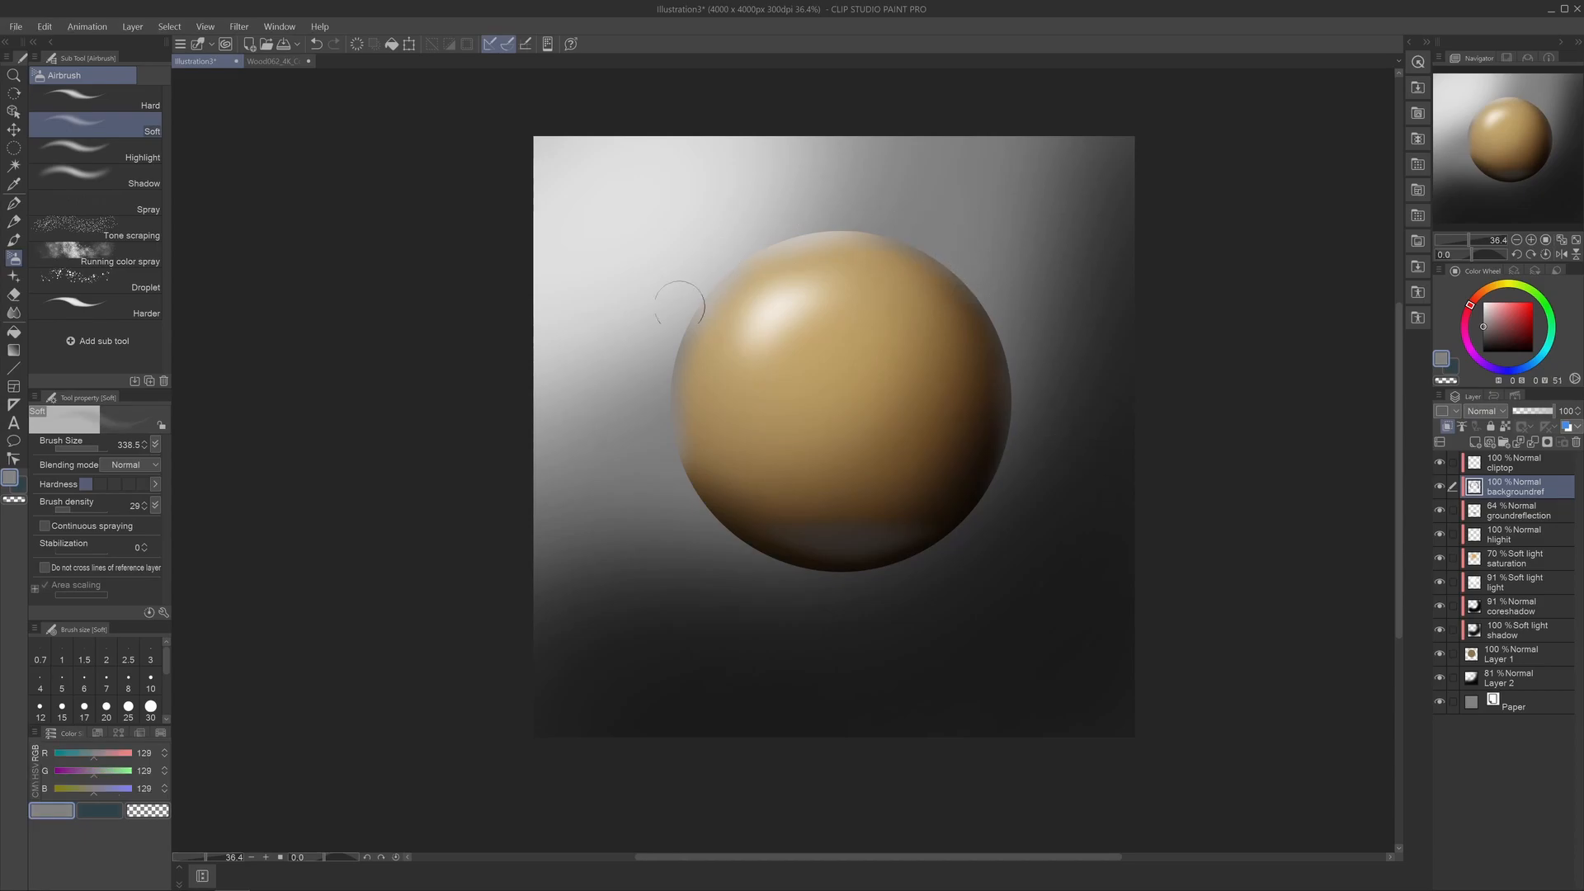
Apply a Gaussian blur of strength 51.15 to the "backgroundref" layer.
click(237, 26)
mouse_move(262, 43)
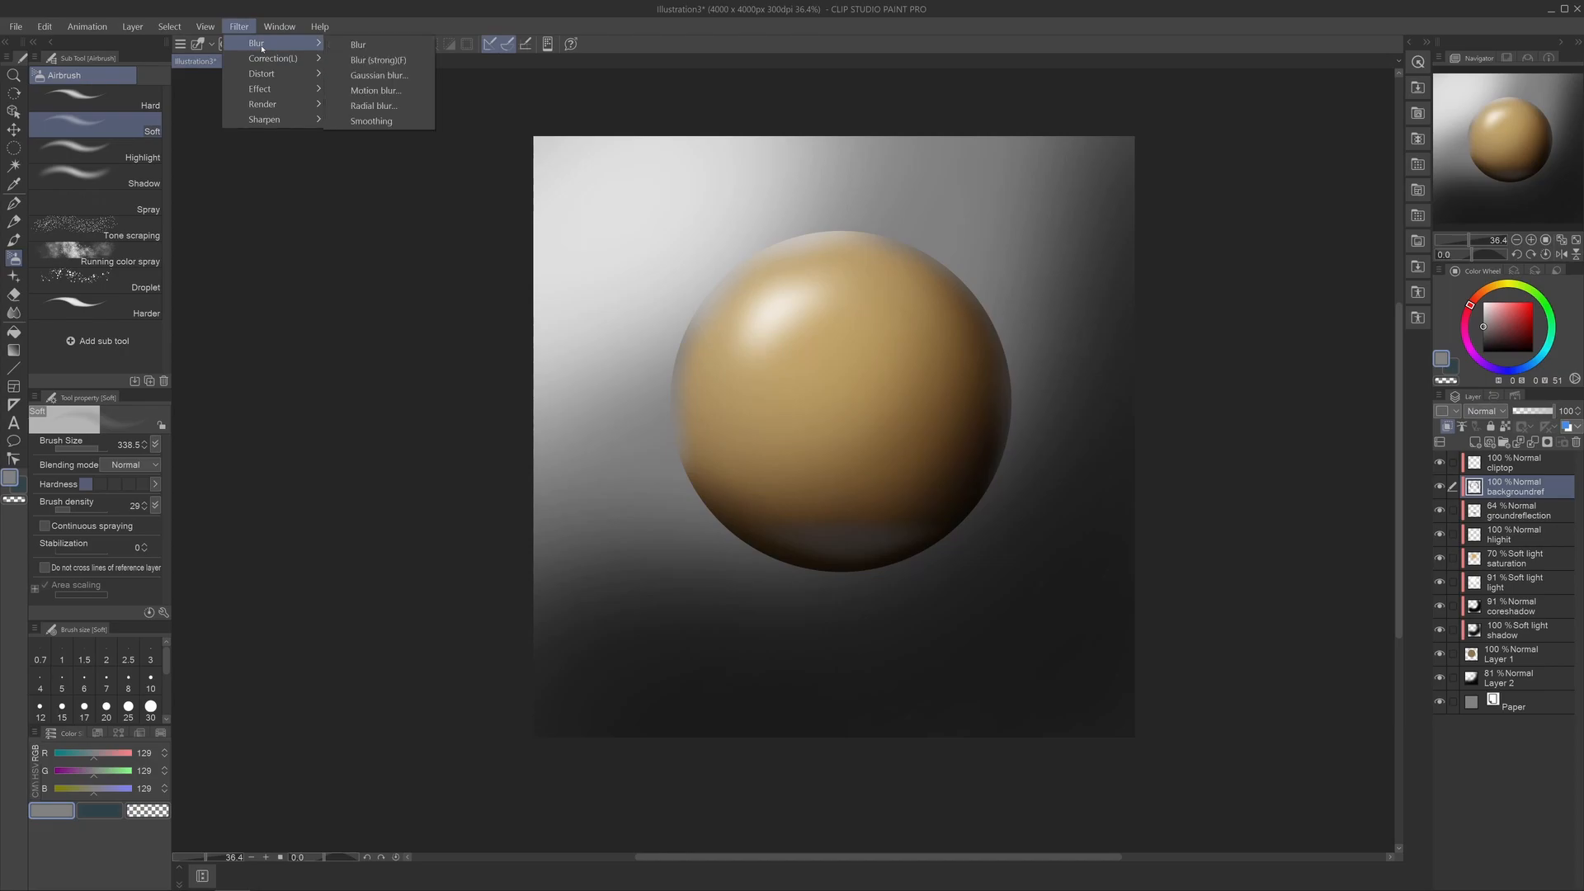
click(378, 75)
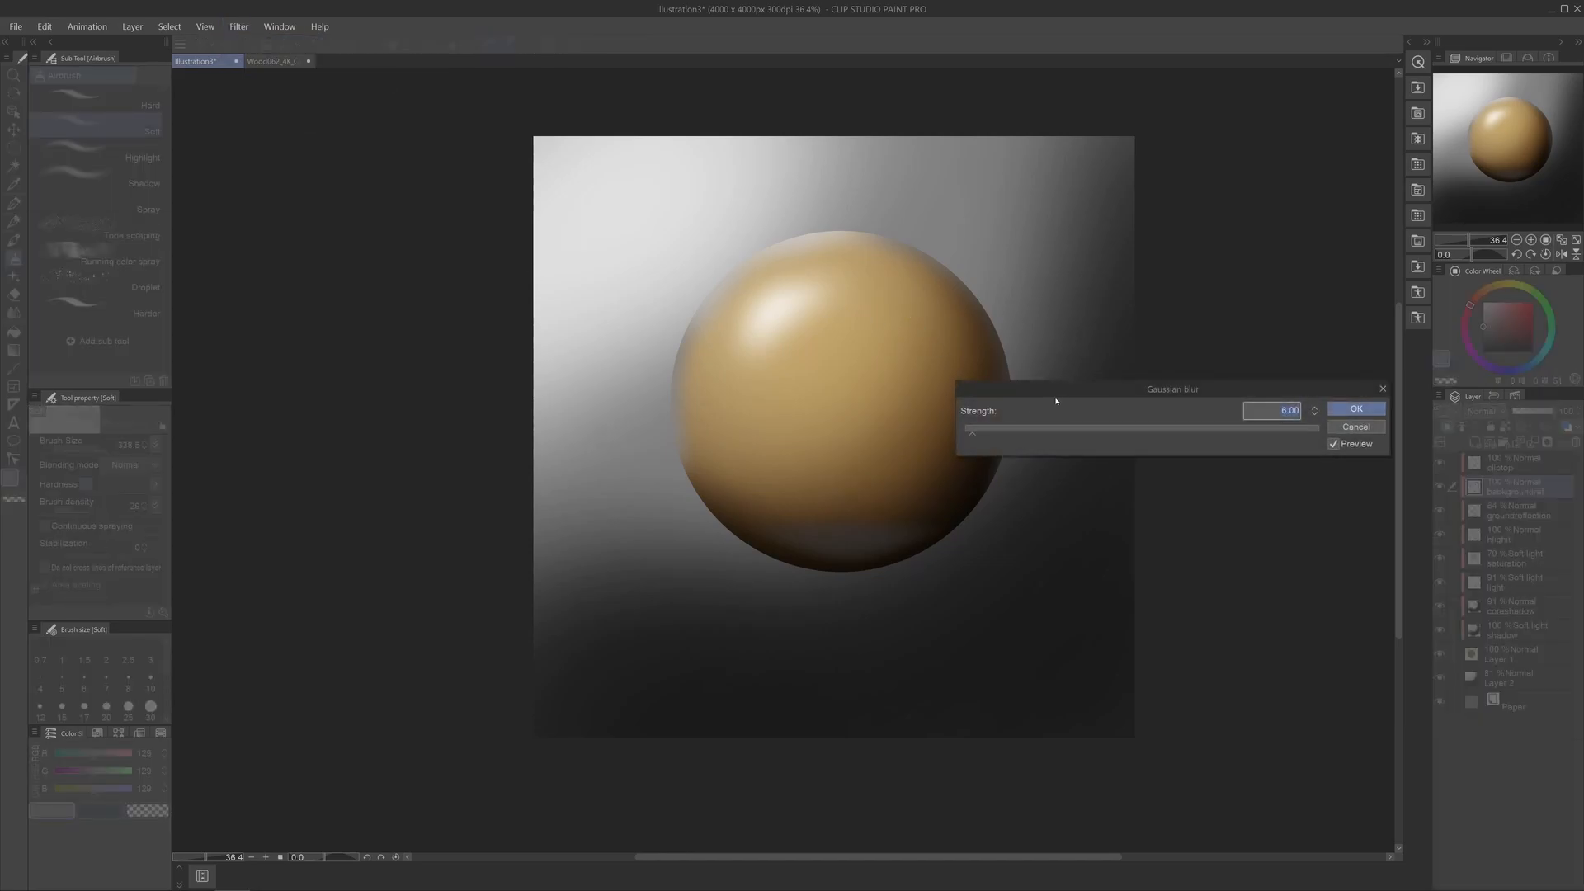
click(1054, 435)
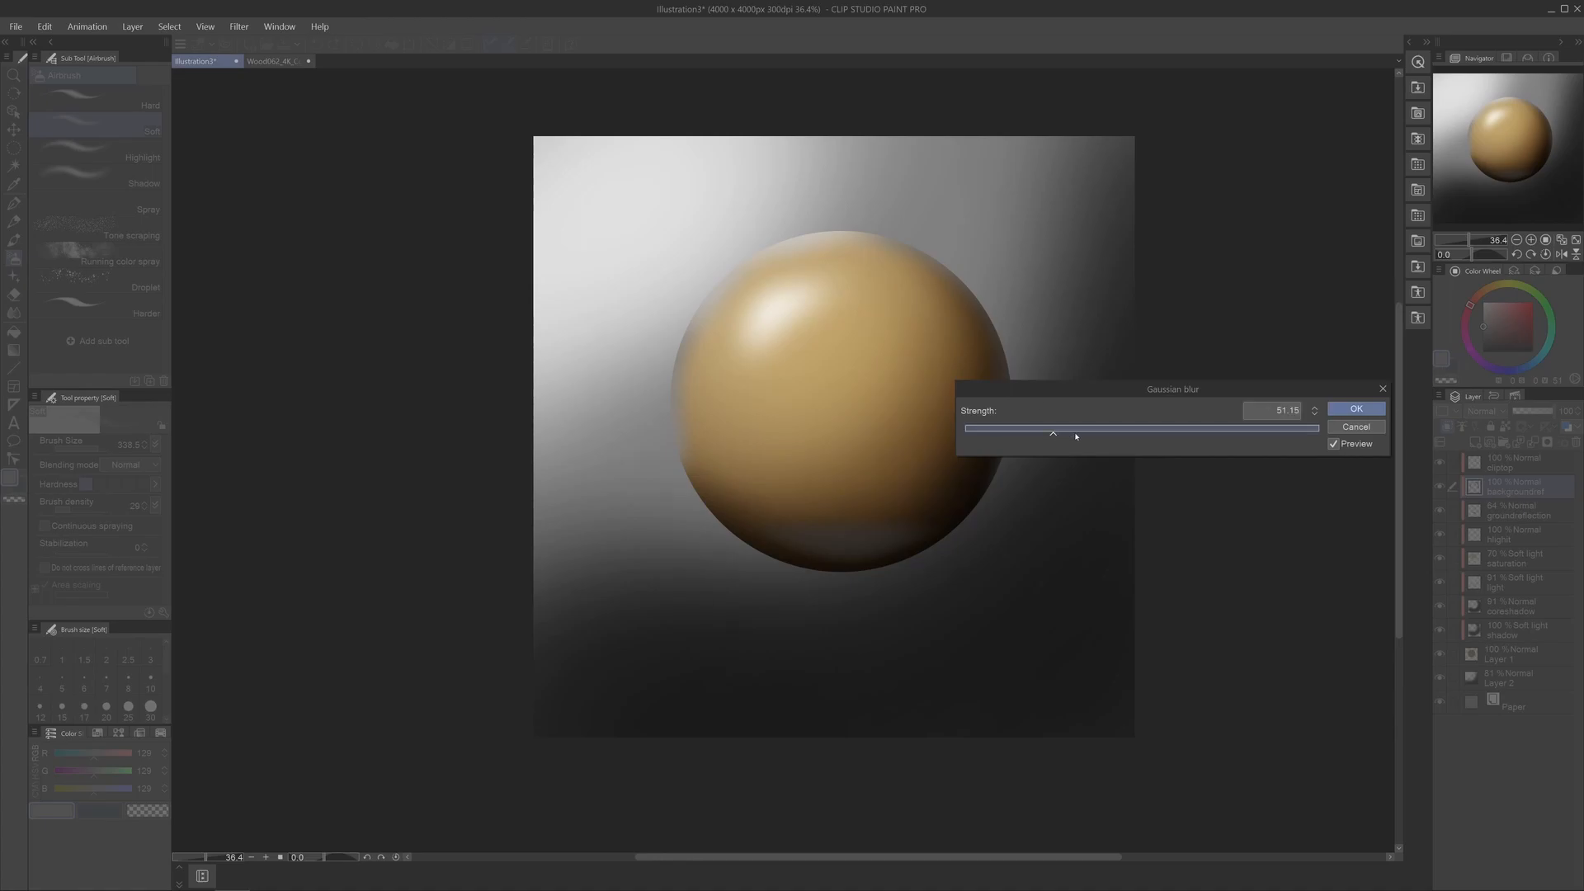
click(1356, 409)
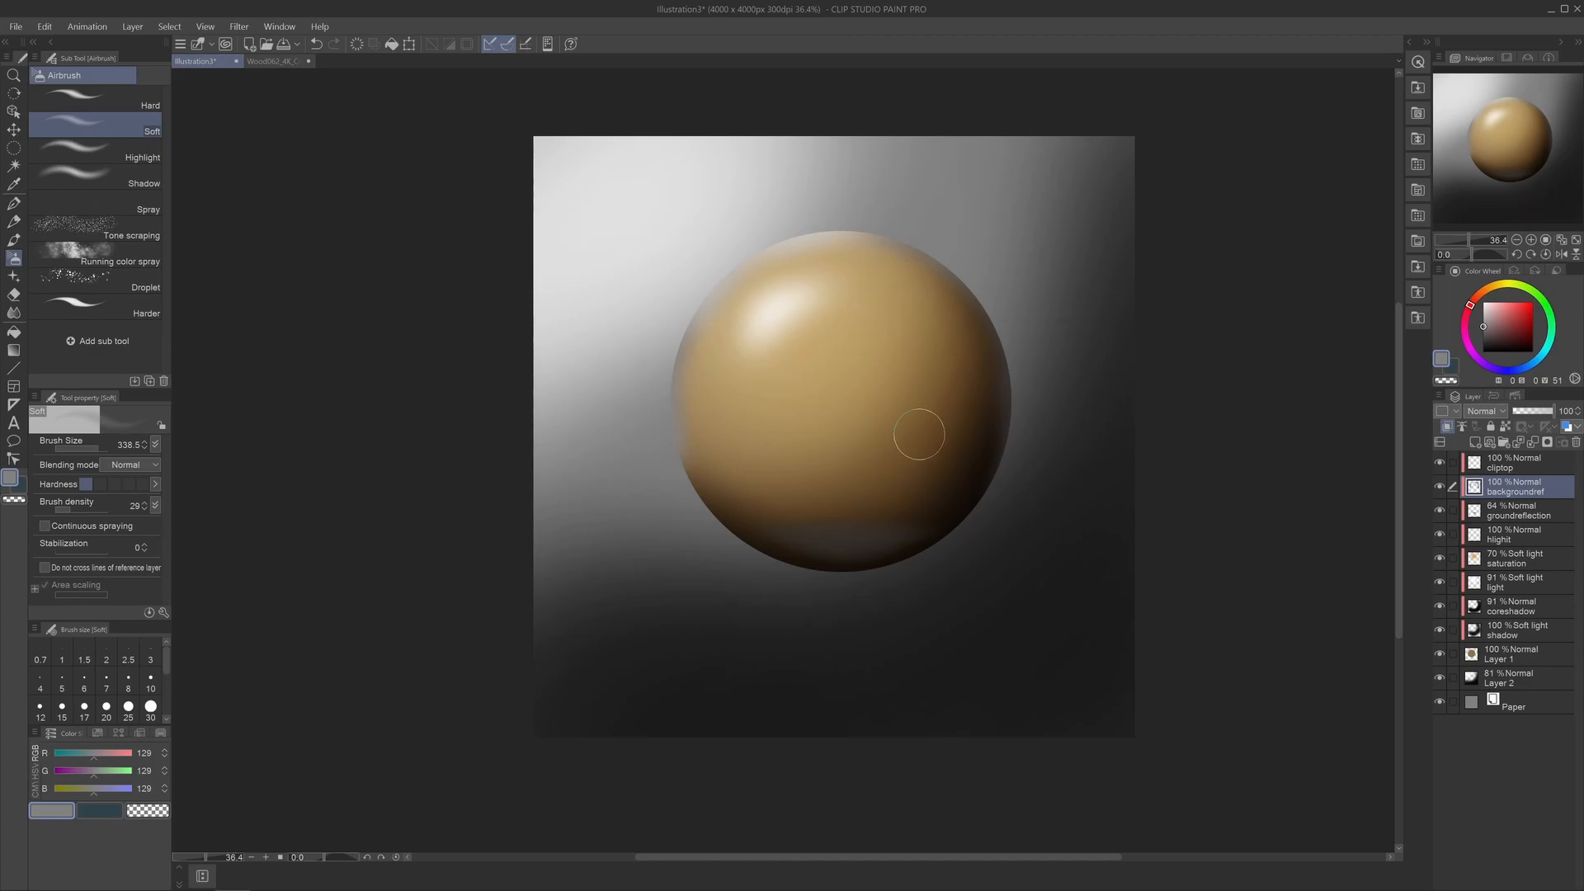
Lower the "backgroundref" layer's opacity to 33%, toggling its visibility to compare the rim reflections.
click(1531, 412)
drag(1527, 413, 1537, 413)
click(1537, 412)
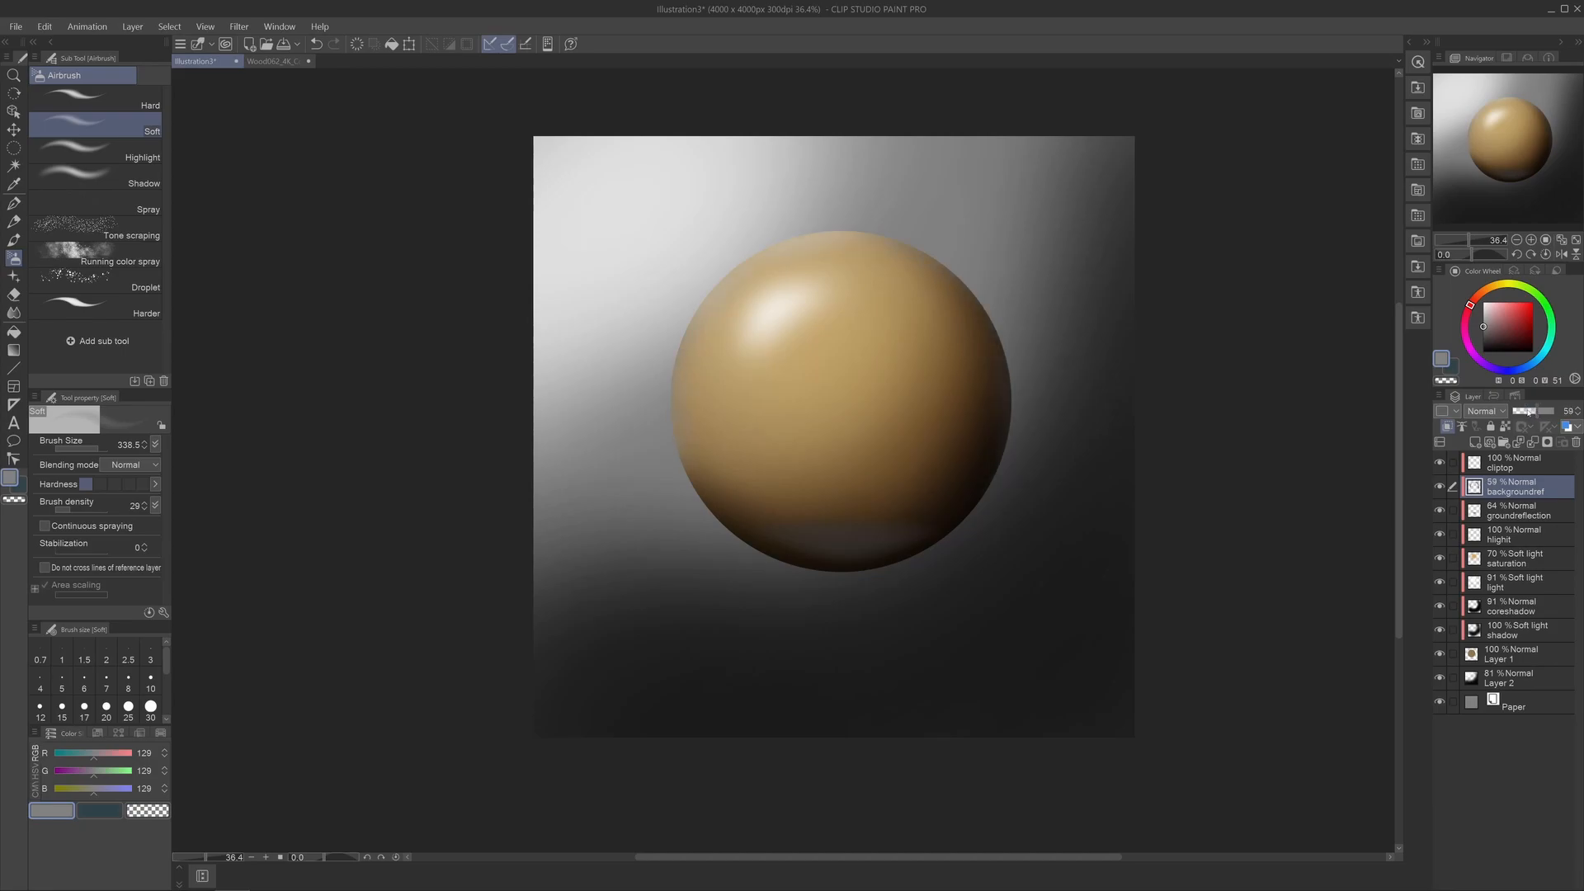
click(1539, 412)
click(1439, 489)
click(1439, 489)
click(1526, 410)
Switch to the Wood062_4K_Color.jpg wood texture document.
drag(275, 62, 565, 83)
drag(204, 93, 241, 60)
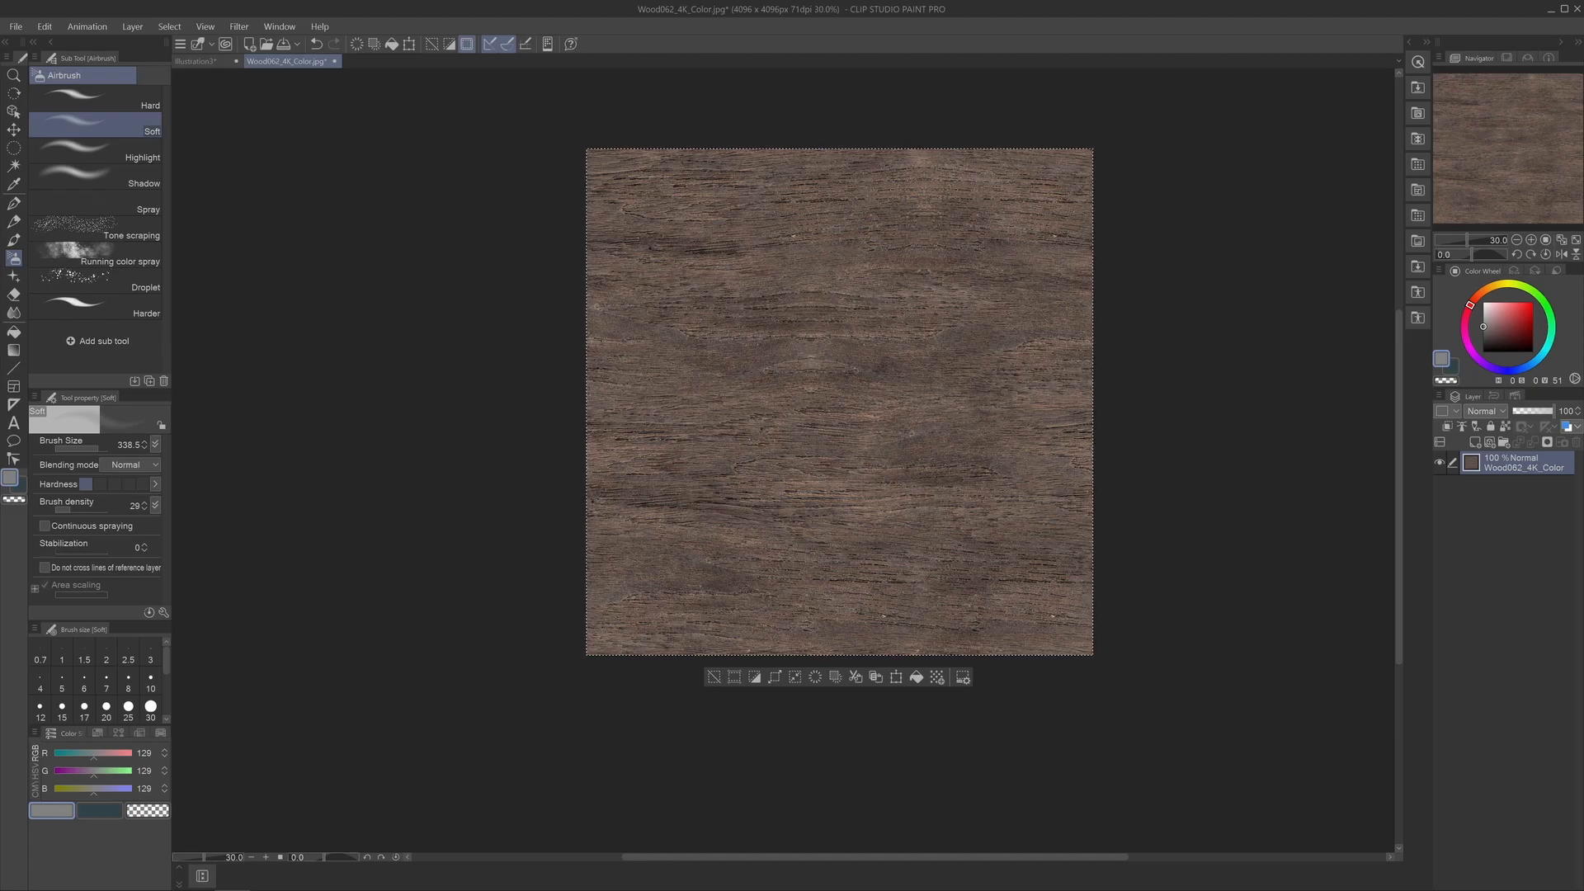
key(alt+Tab)
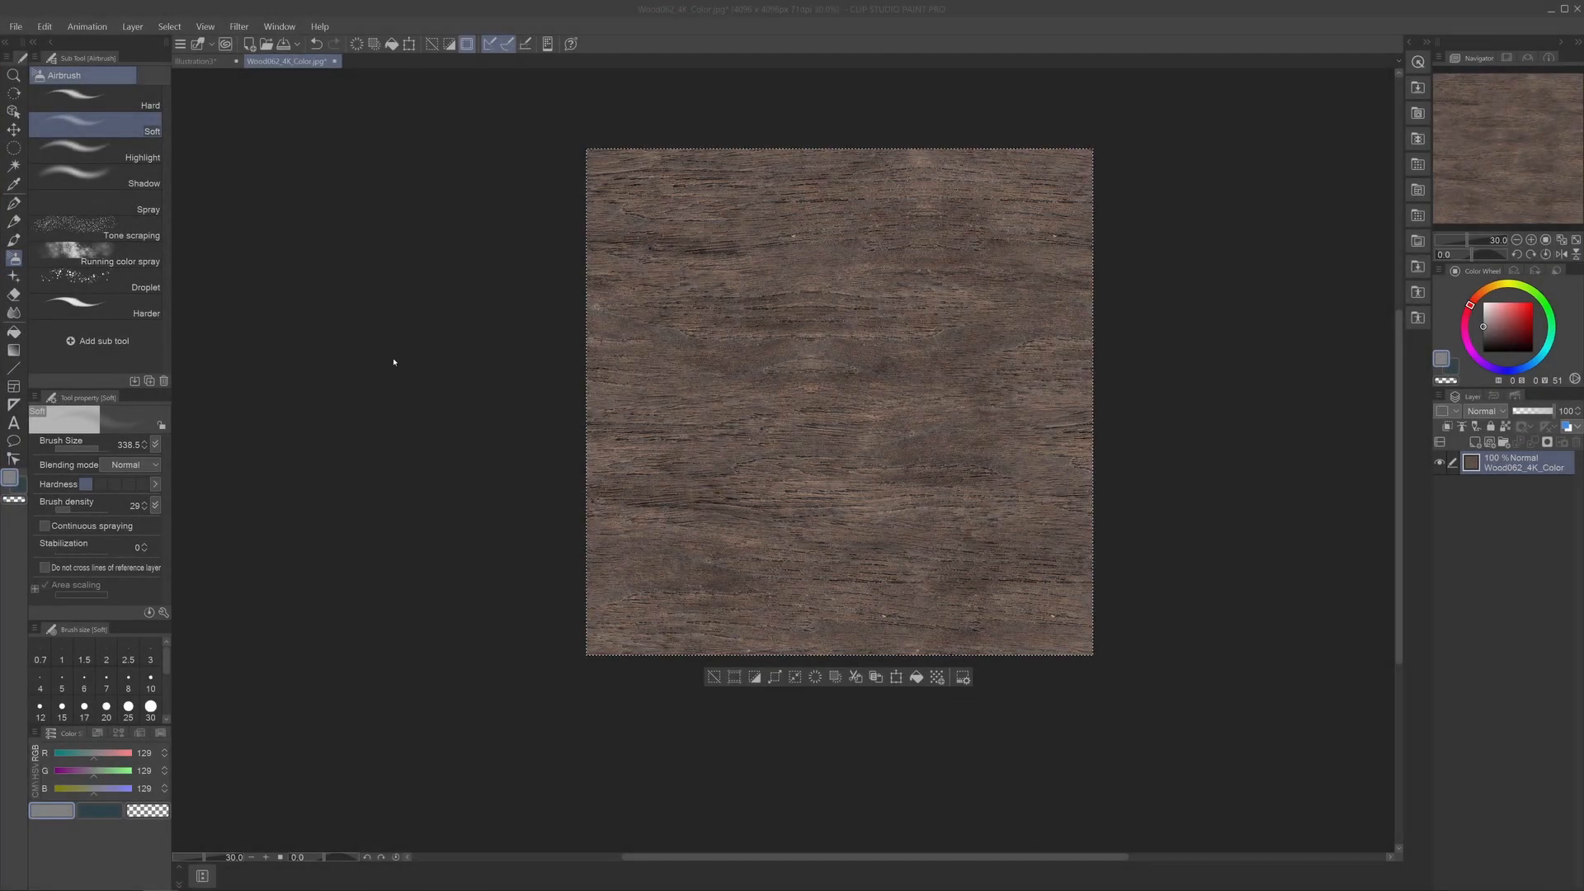
click(393, 361)
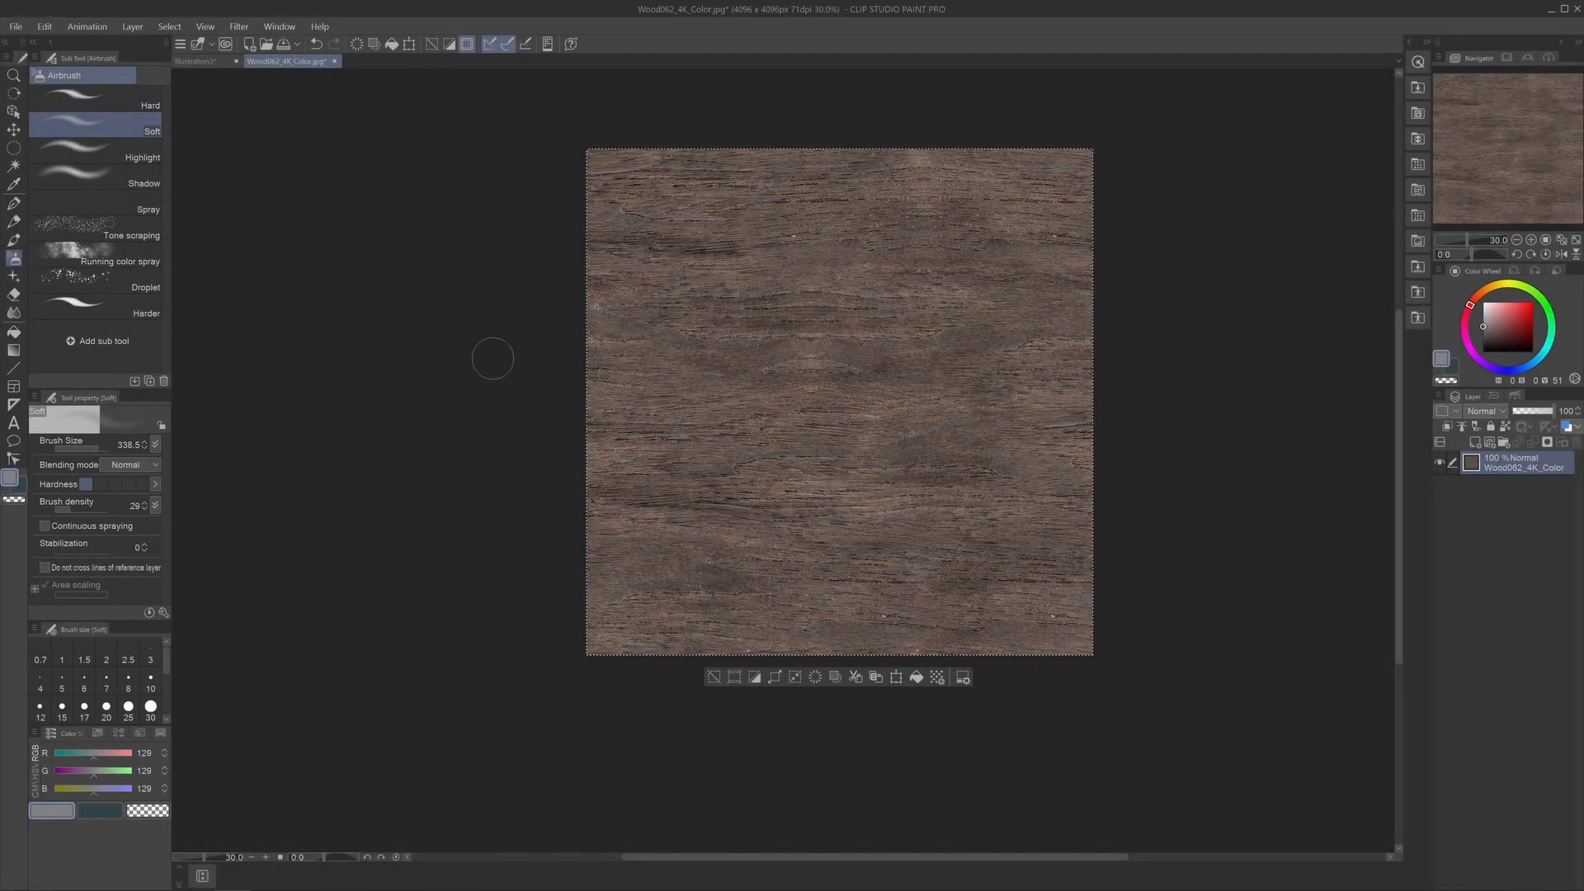
Paste the ambientCG website image over the wood texture scaled to 123%, and delete its layer.
key(ctrl+v)
key(ctrl+t)
drag(669, 206, 689, 237)
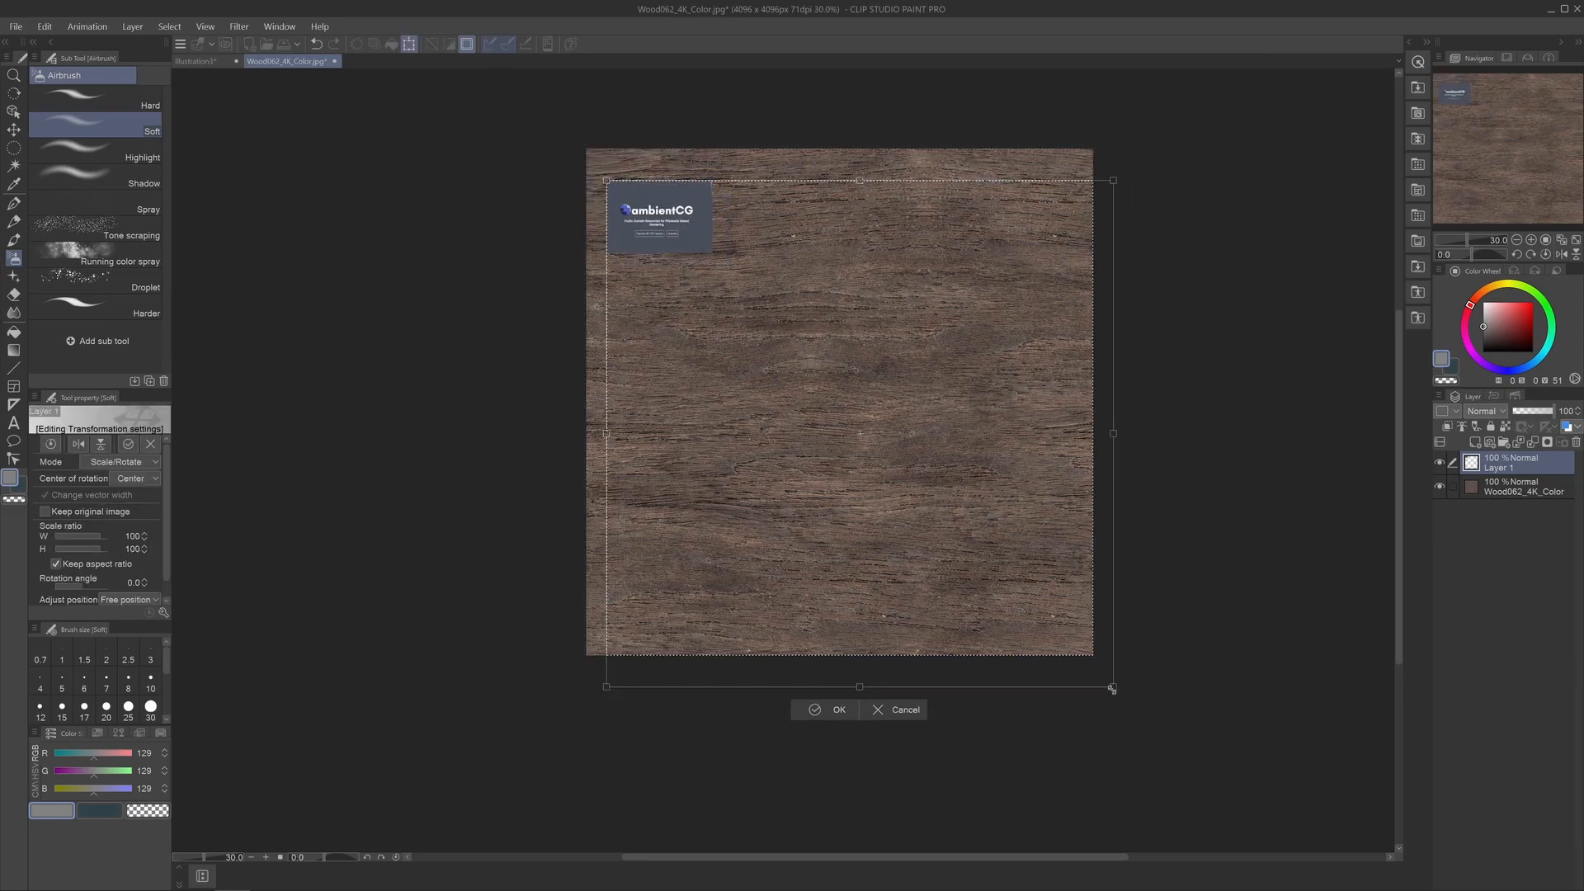
drag(1112, 688, 1228, 801)
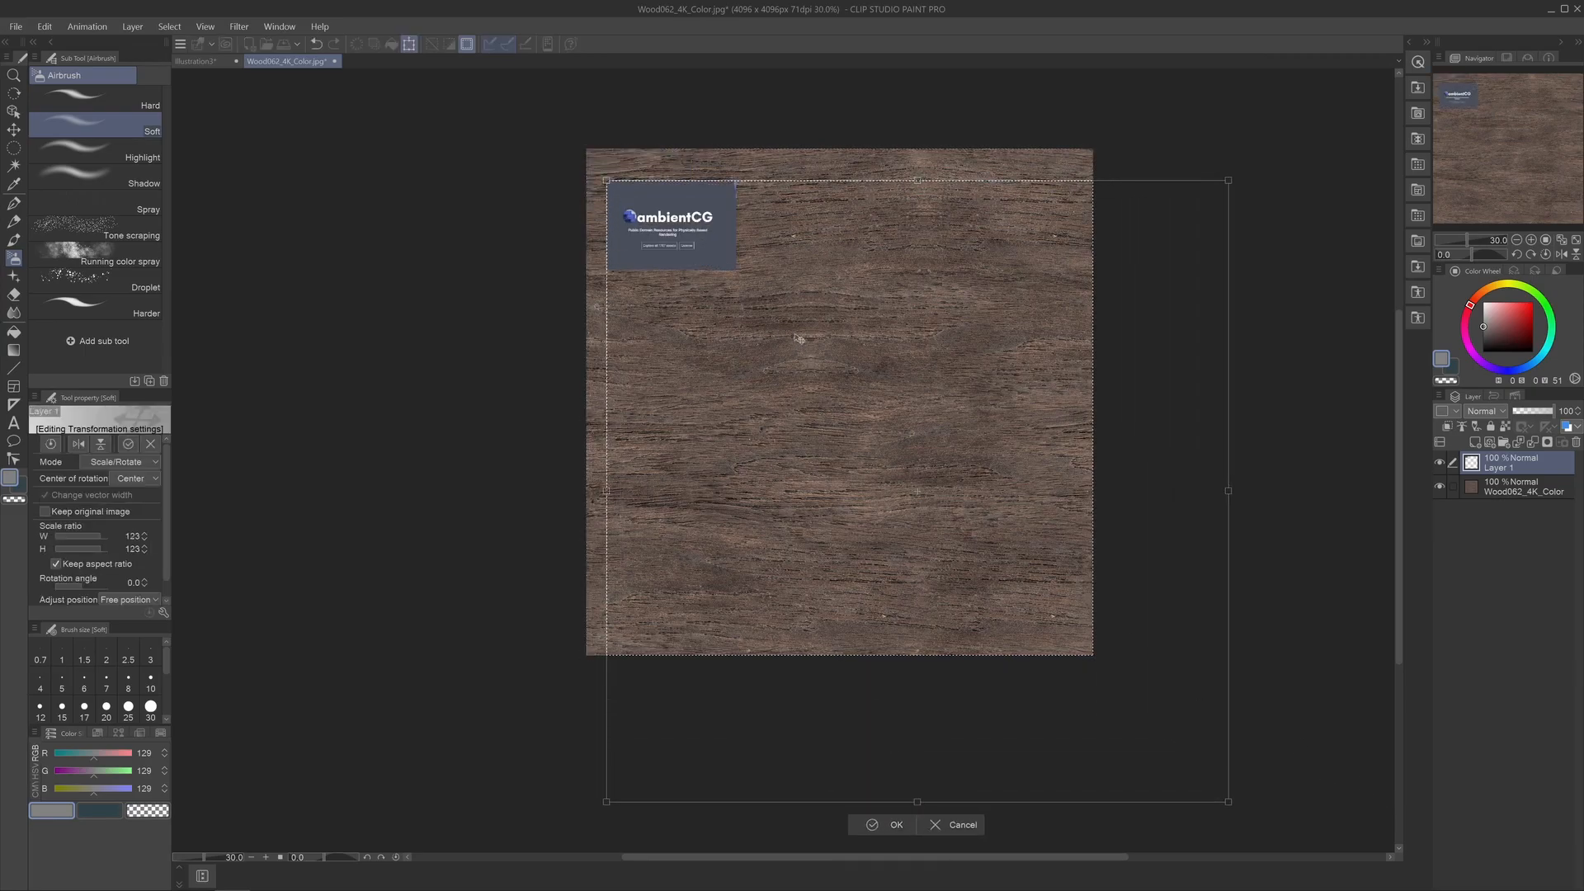
click(887, 824)
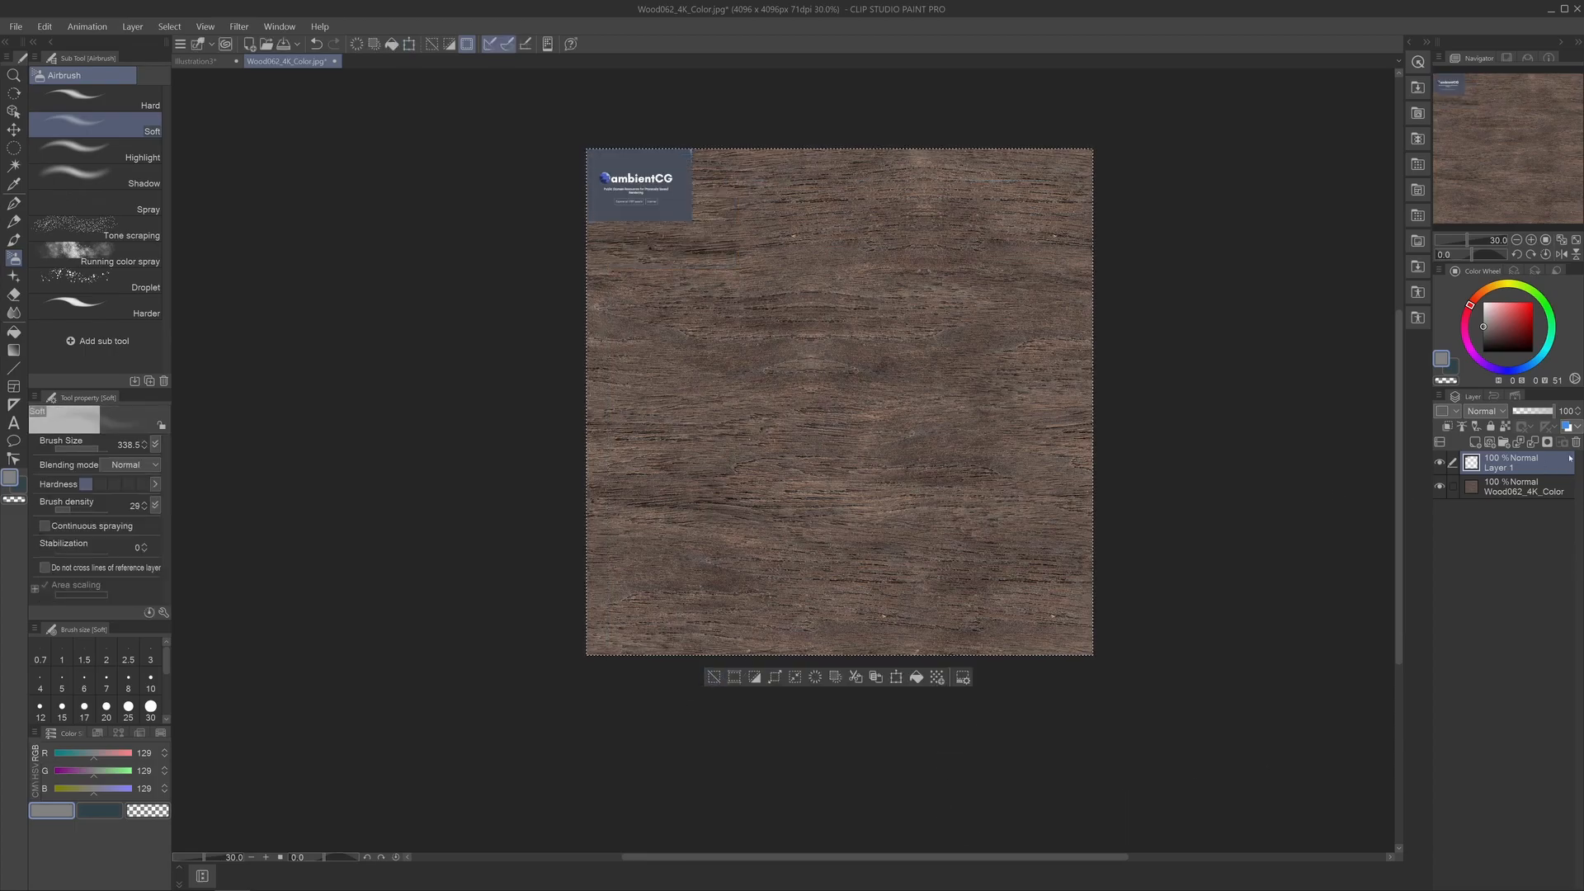
click(1575, 443)
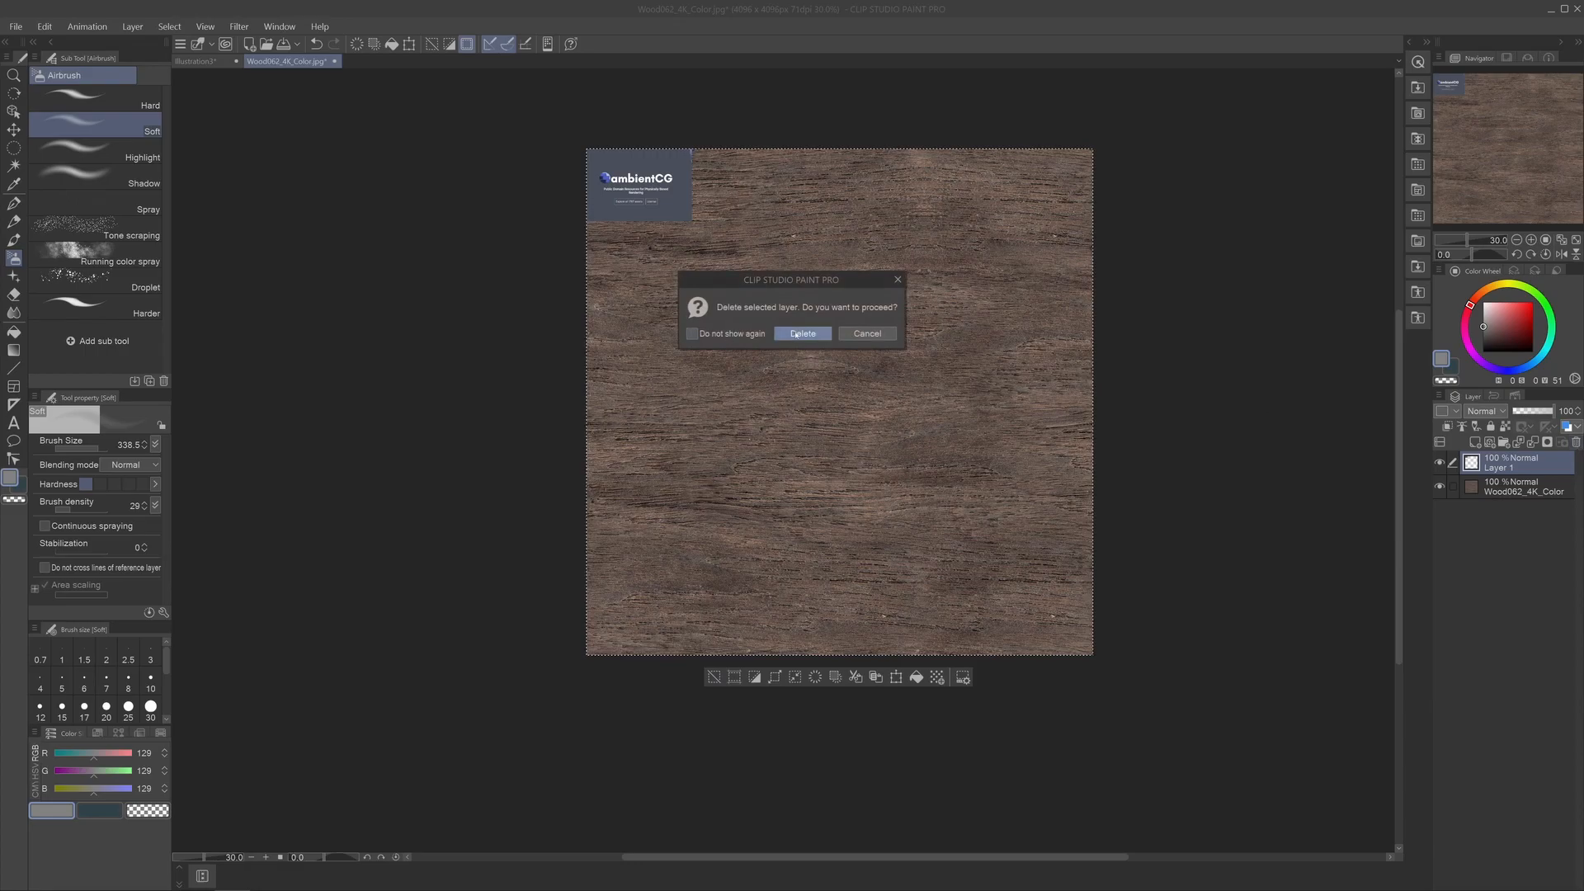
click(794, 335)
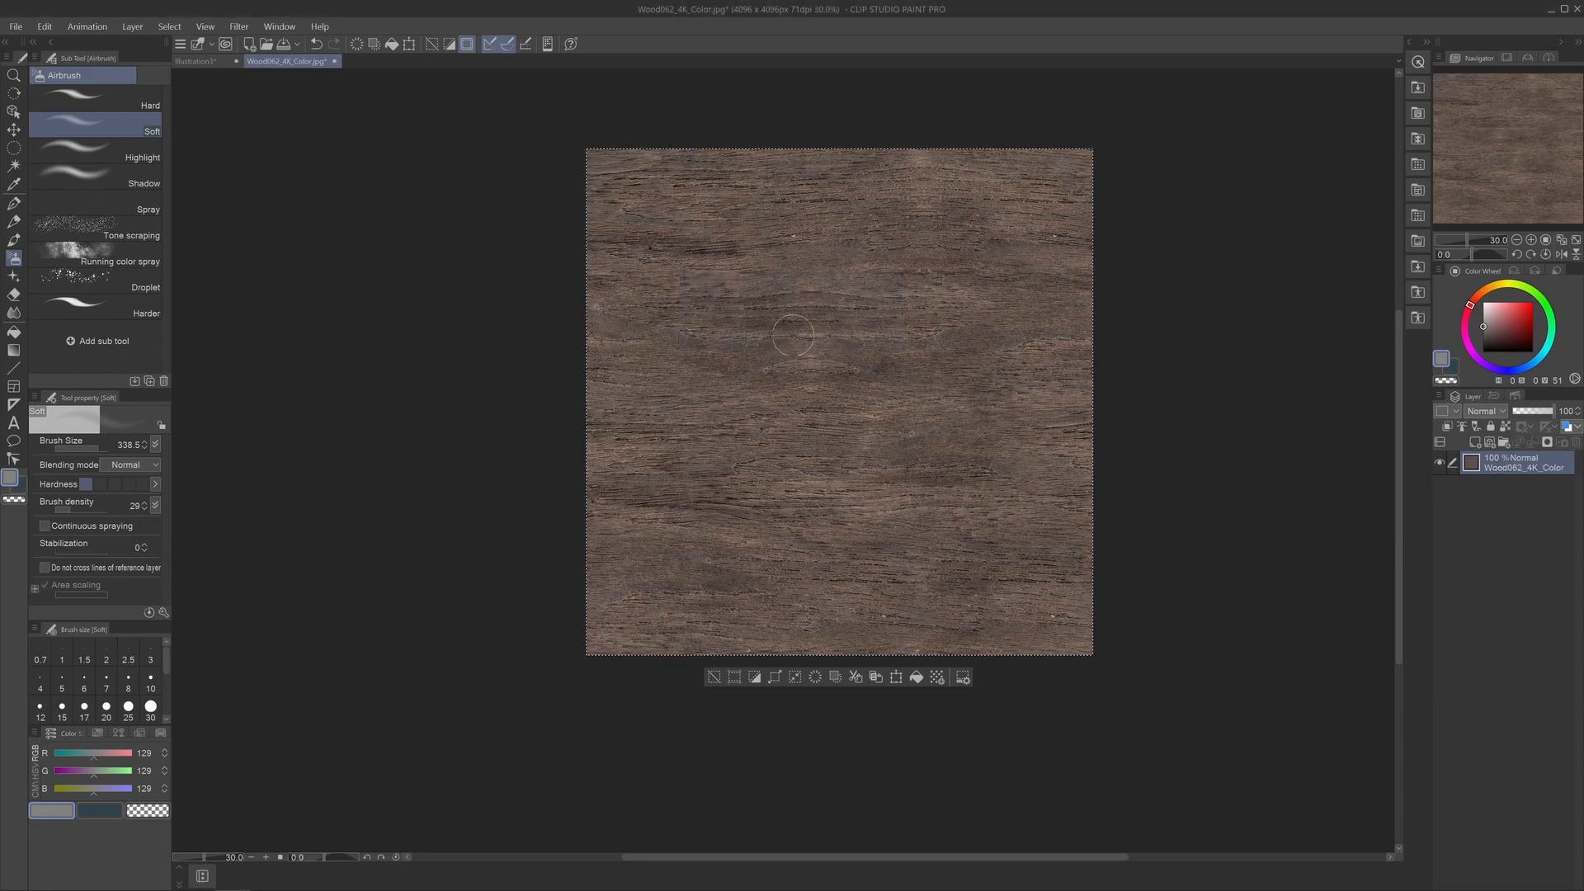
Copy the entire wood texture using a rectangular selection around the canvas, and clear the selection.
click(13, 148)
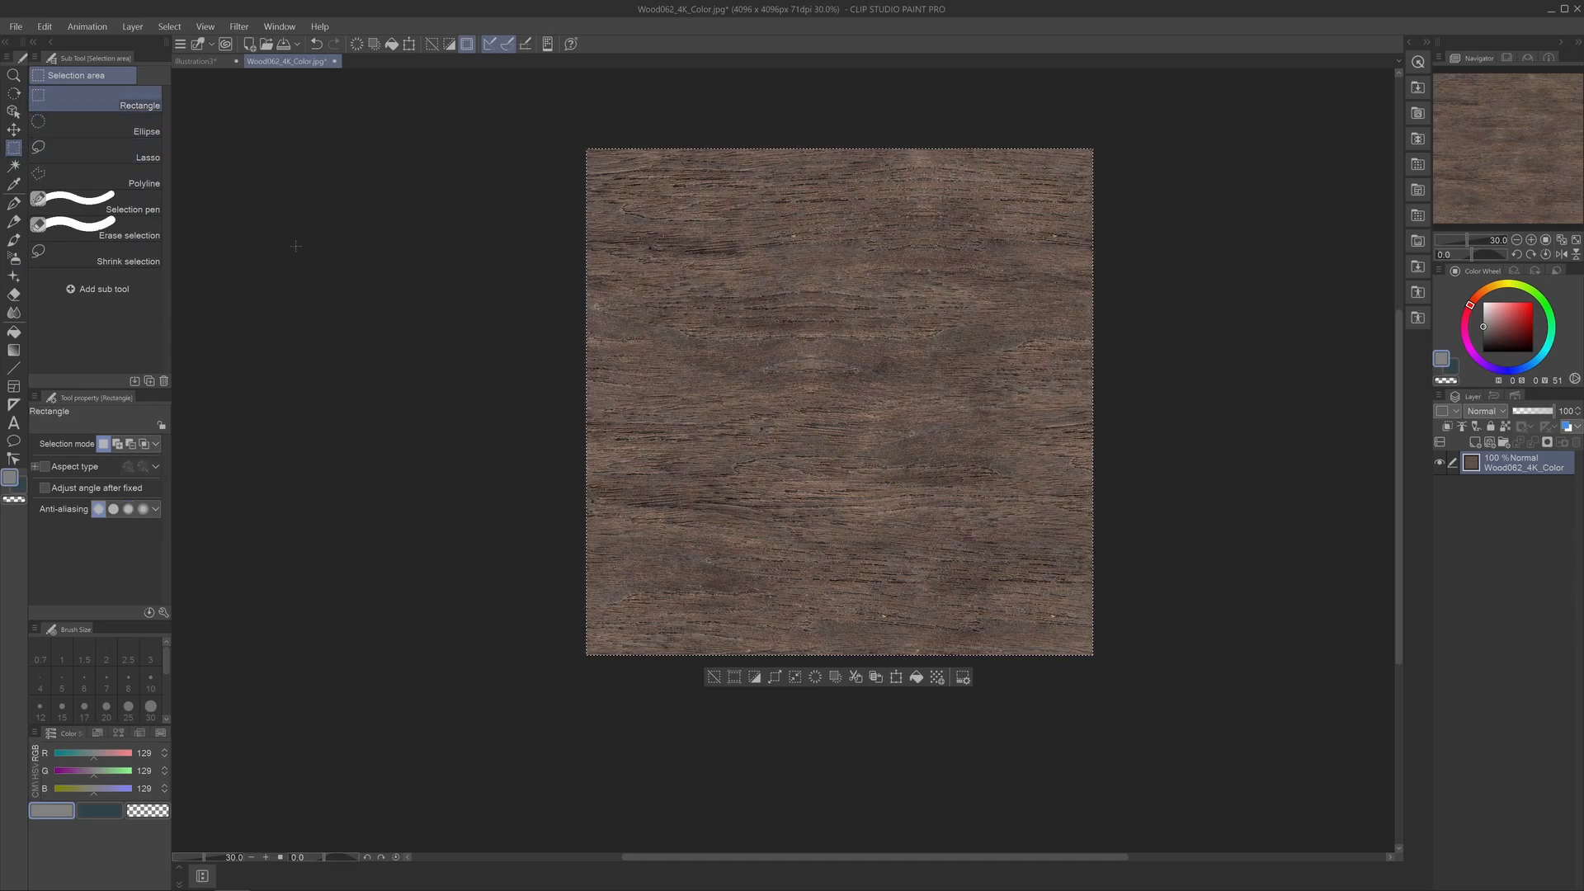
key(ctrl+d)
scroll(442, 318, down, 1)
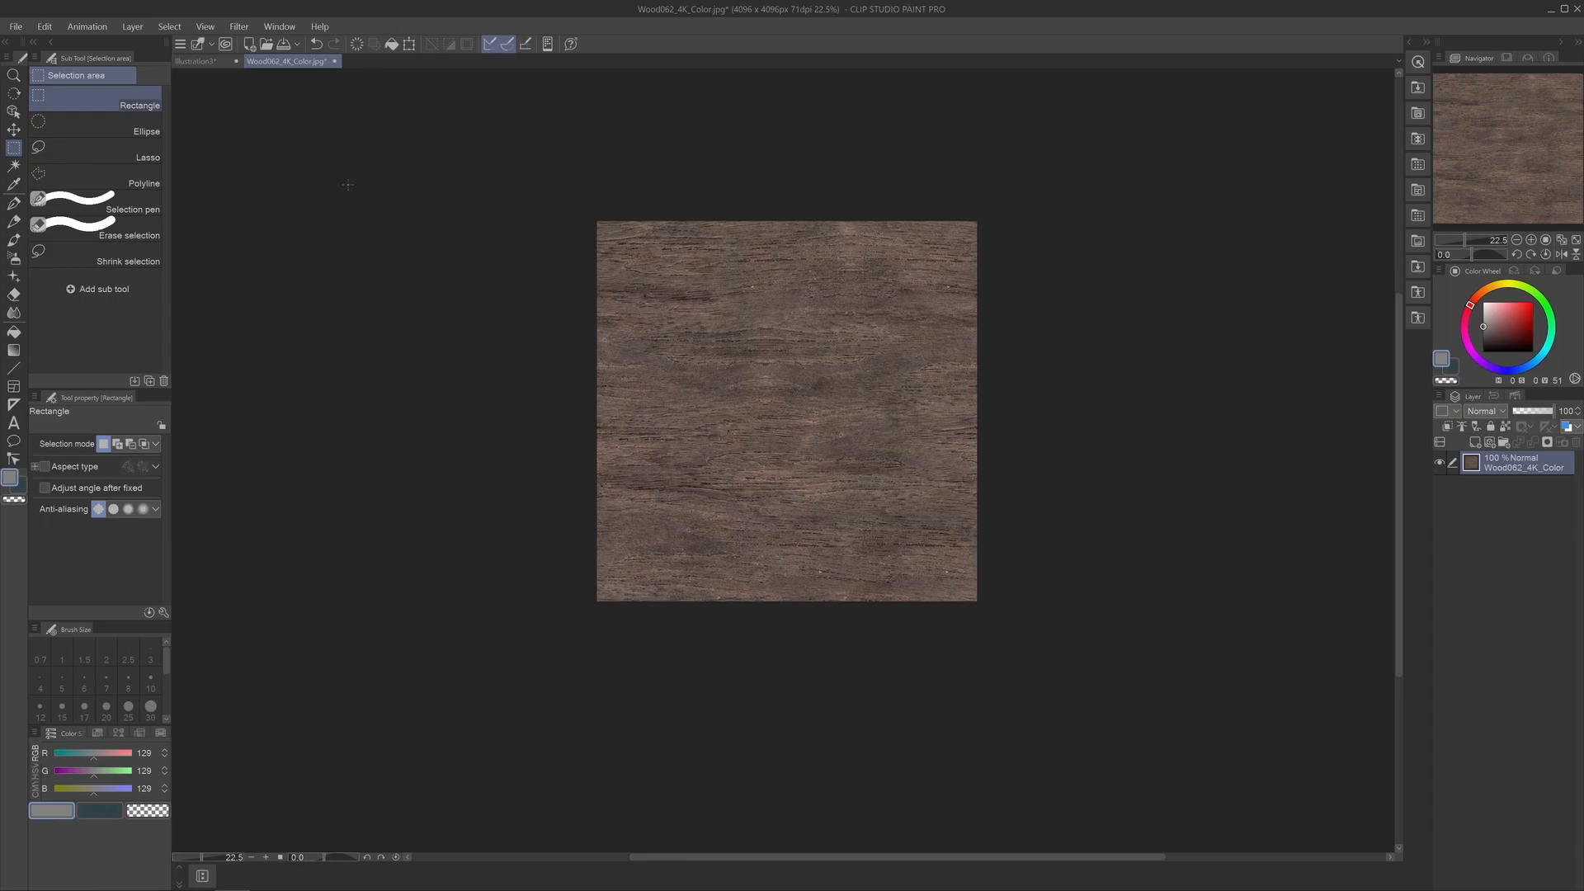
drag(530, 173, 1089, 635)
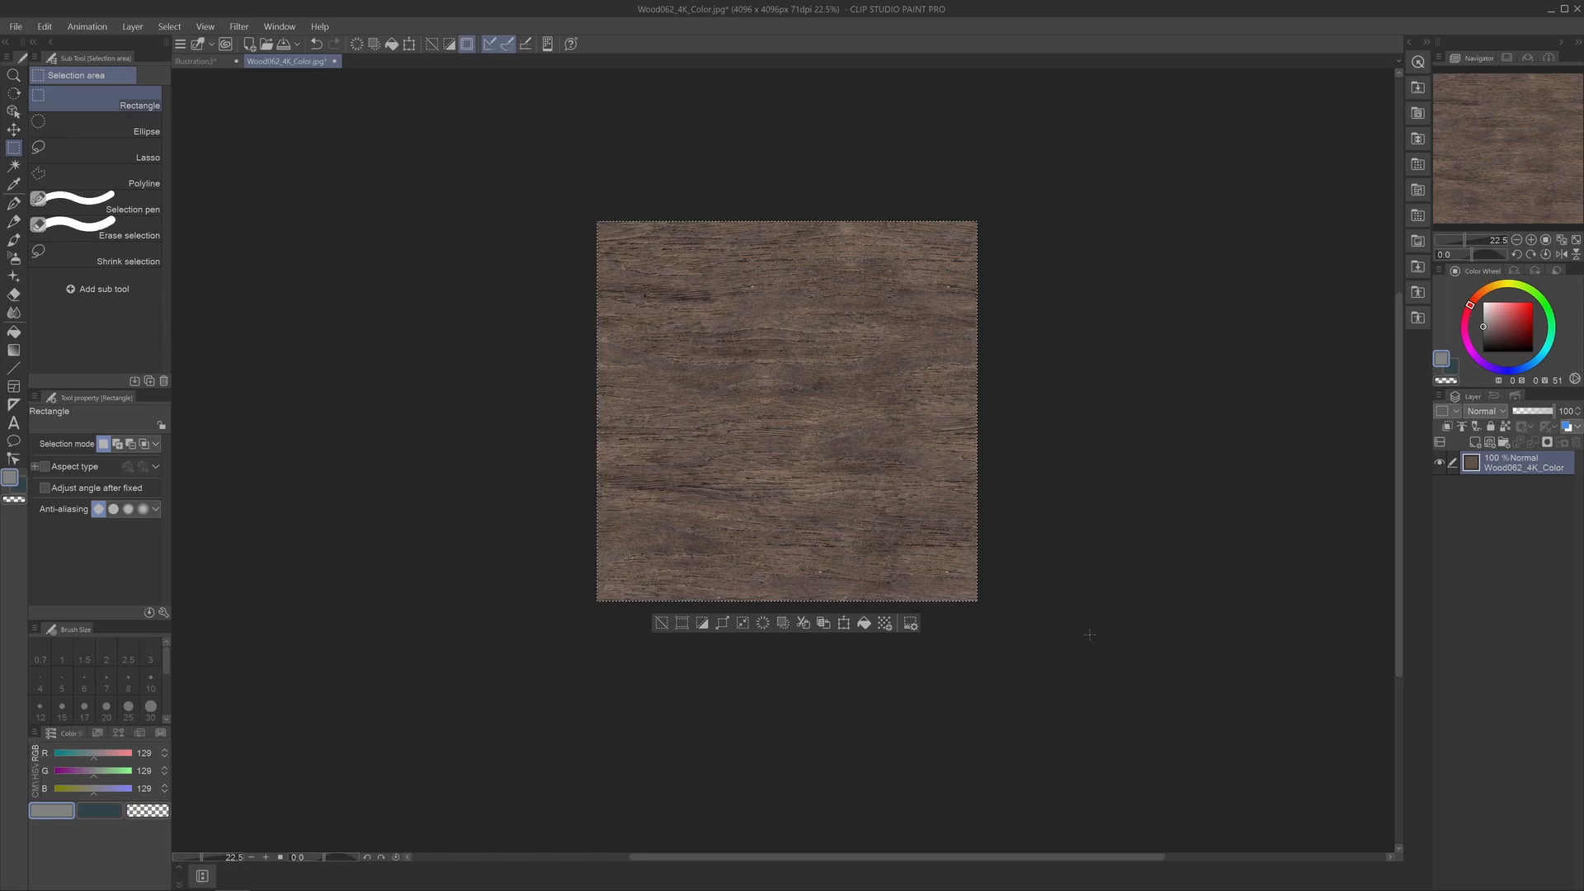
click(662, 622)
Paste the wood texture above Layer 1 in the illustration document and clip it to the sphere.
click(201, 61)
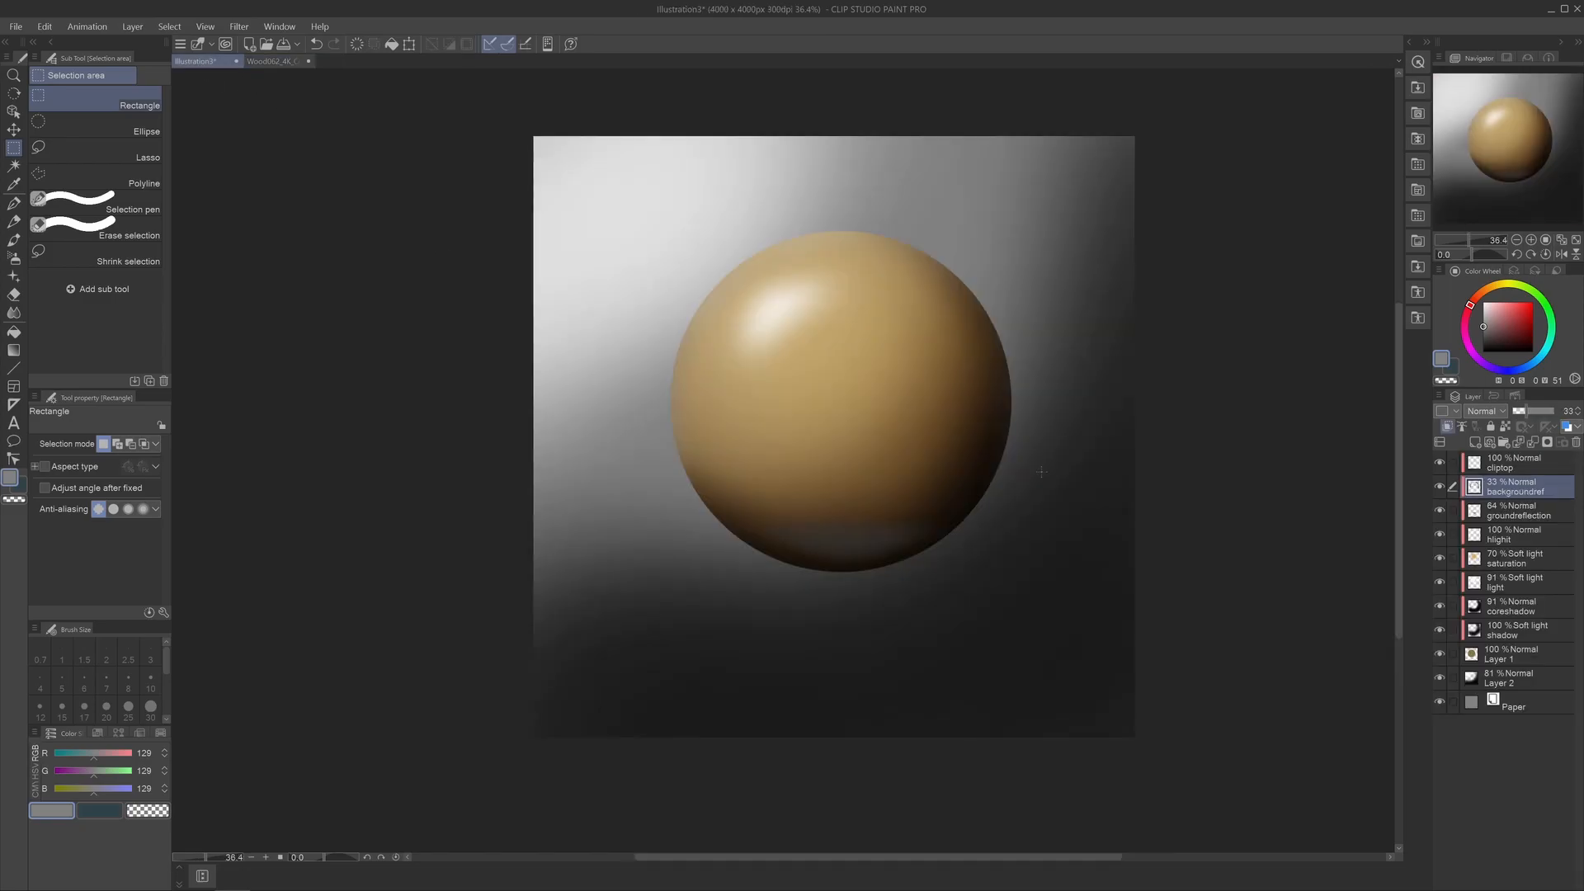
click(1520, 660)
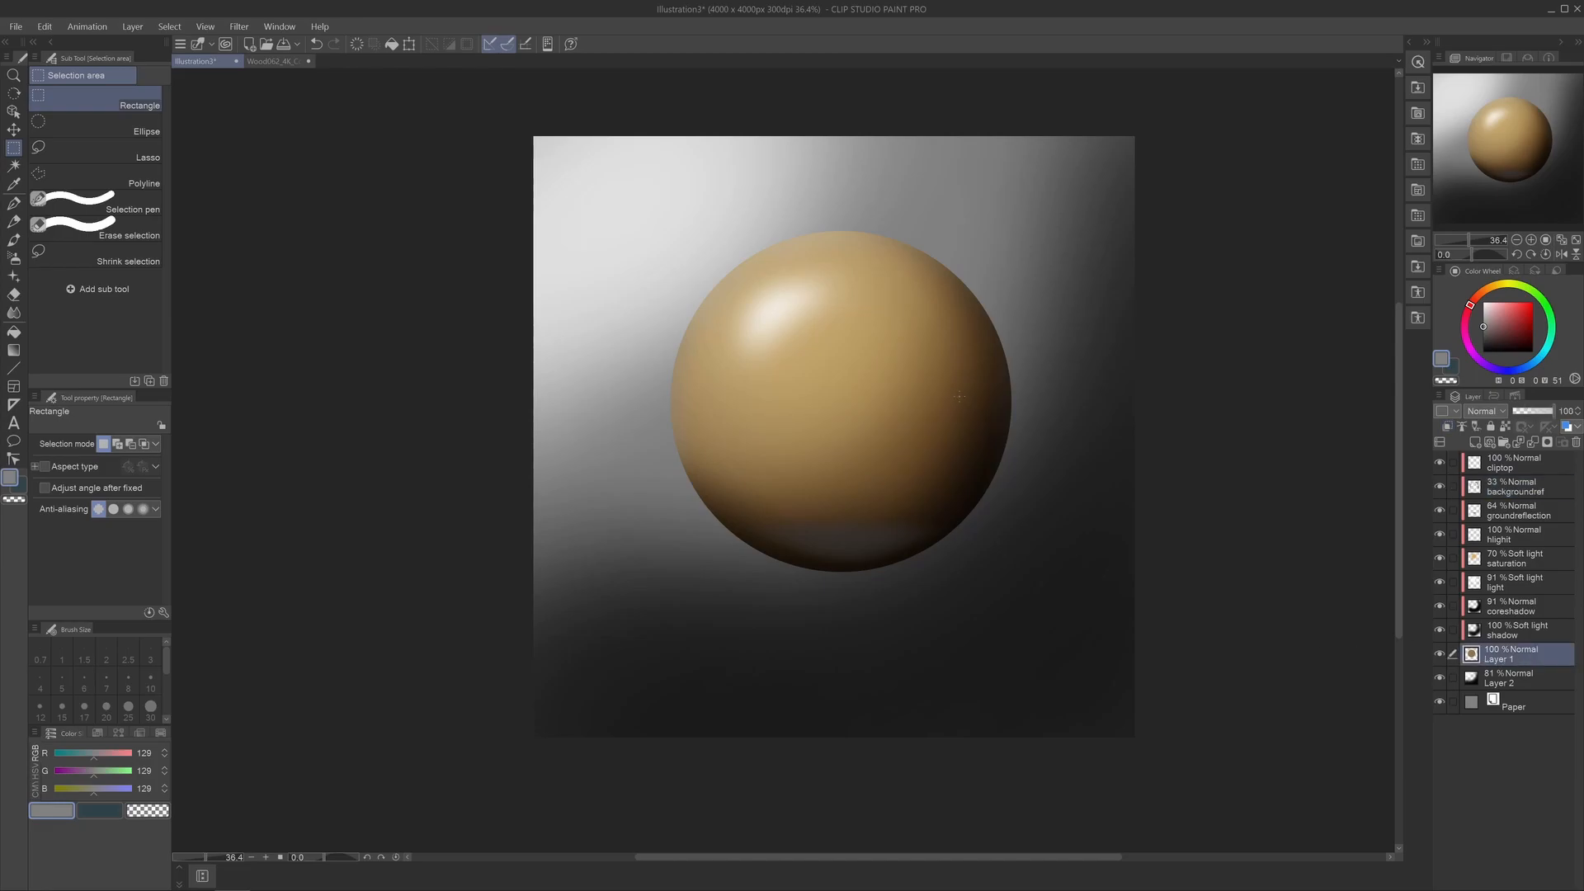
key(ctrl+v)
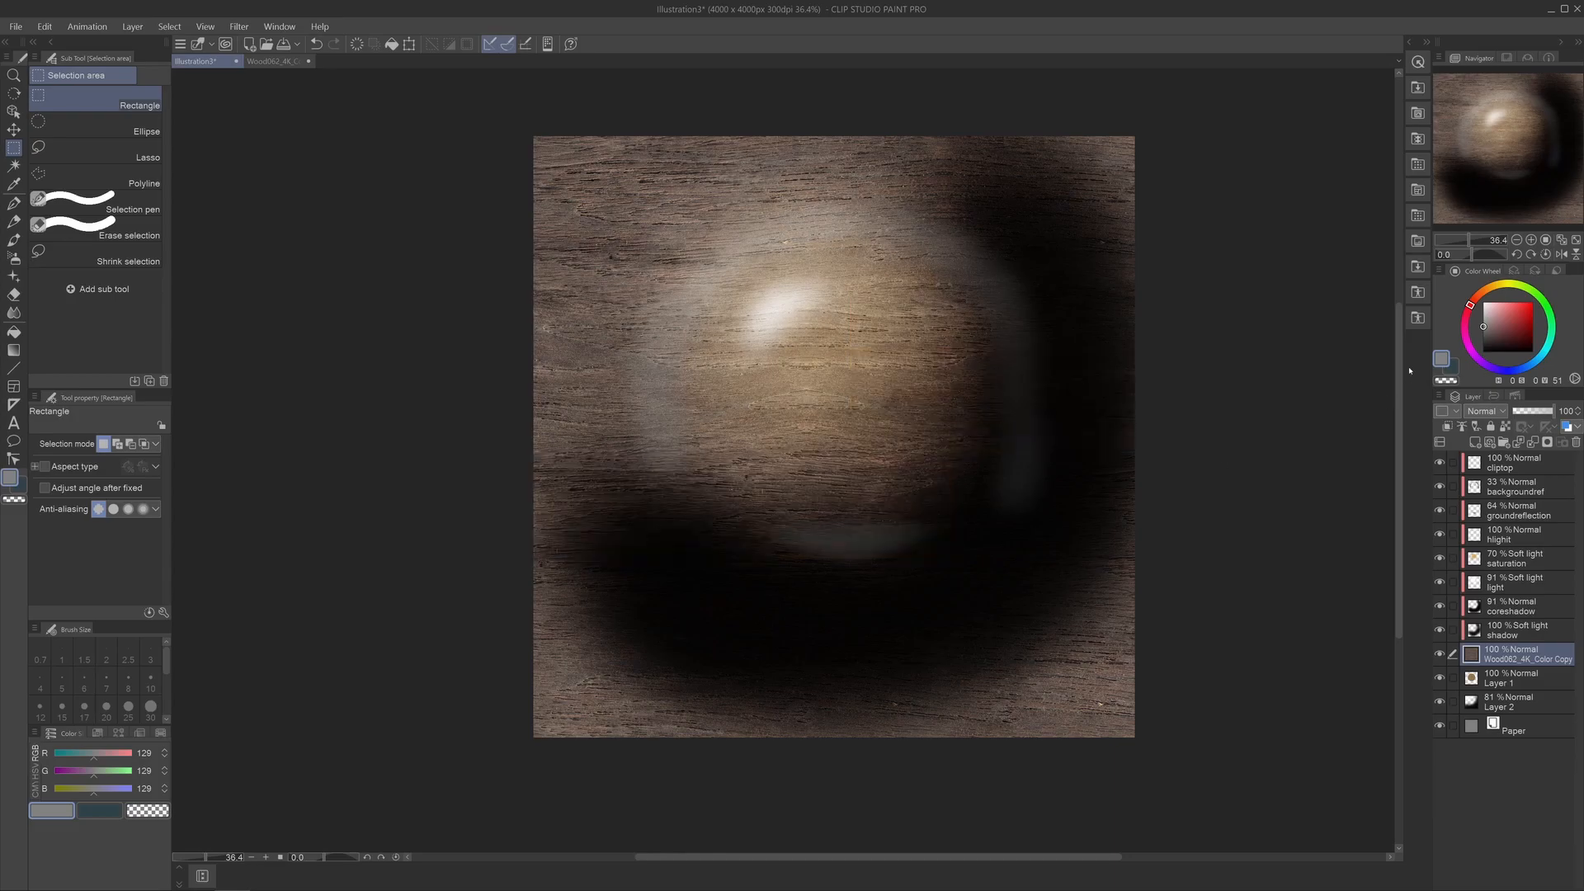
click(1447, 426)
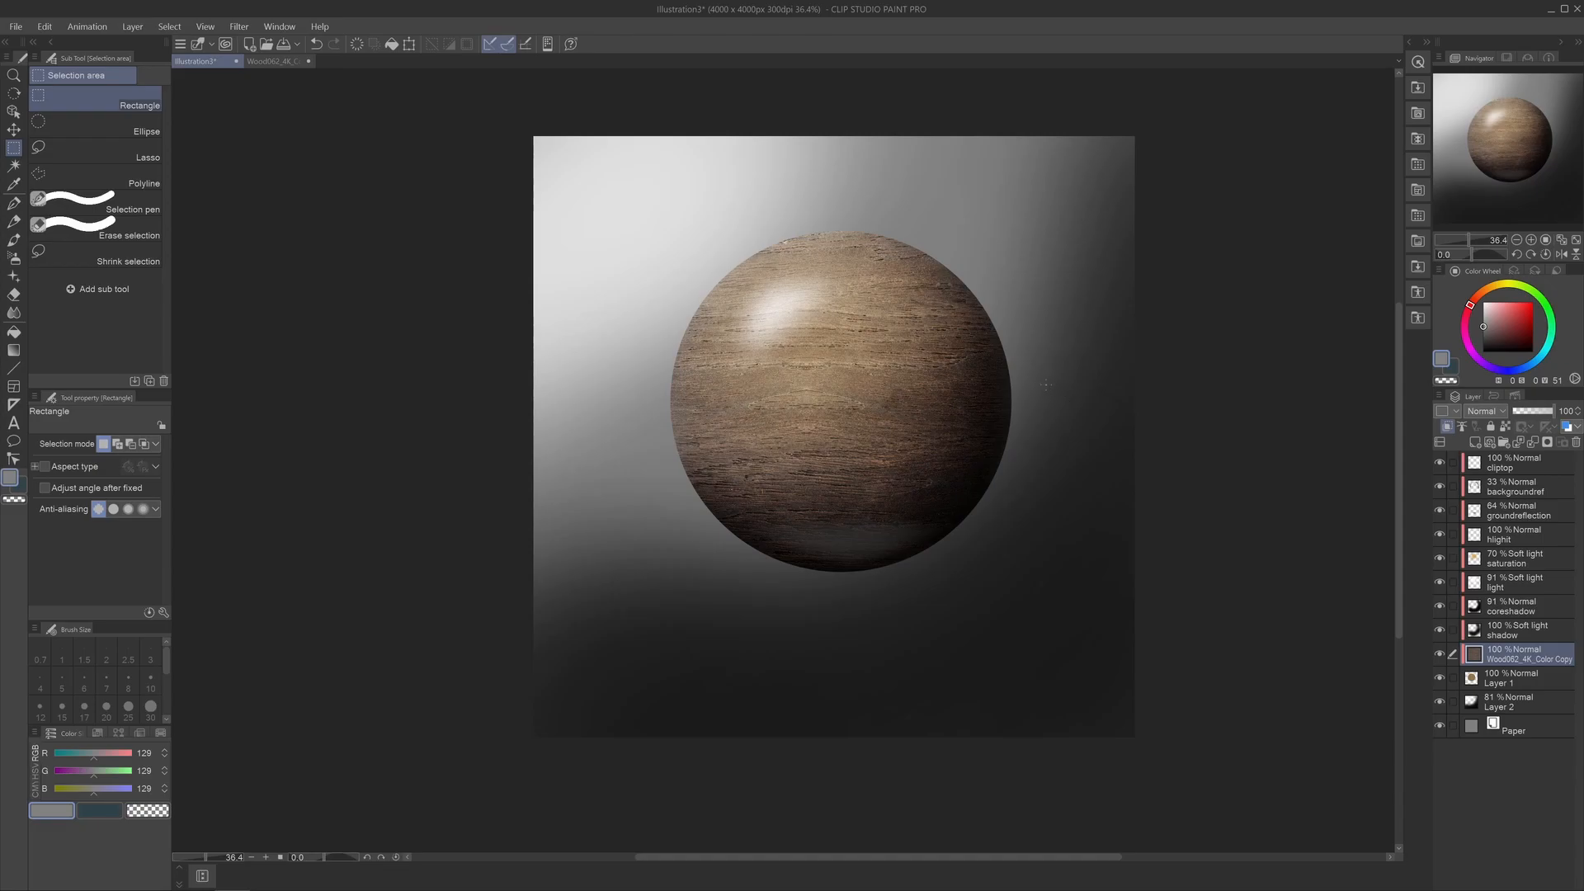
Scale the wood texture down to 64%, position it to cover the sphere, and apply the transformation.
key(ctrl+t)
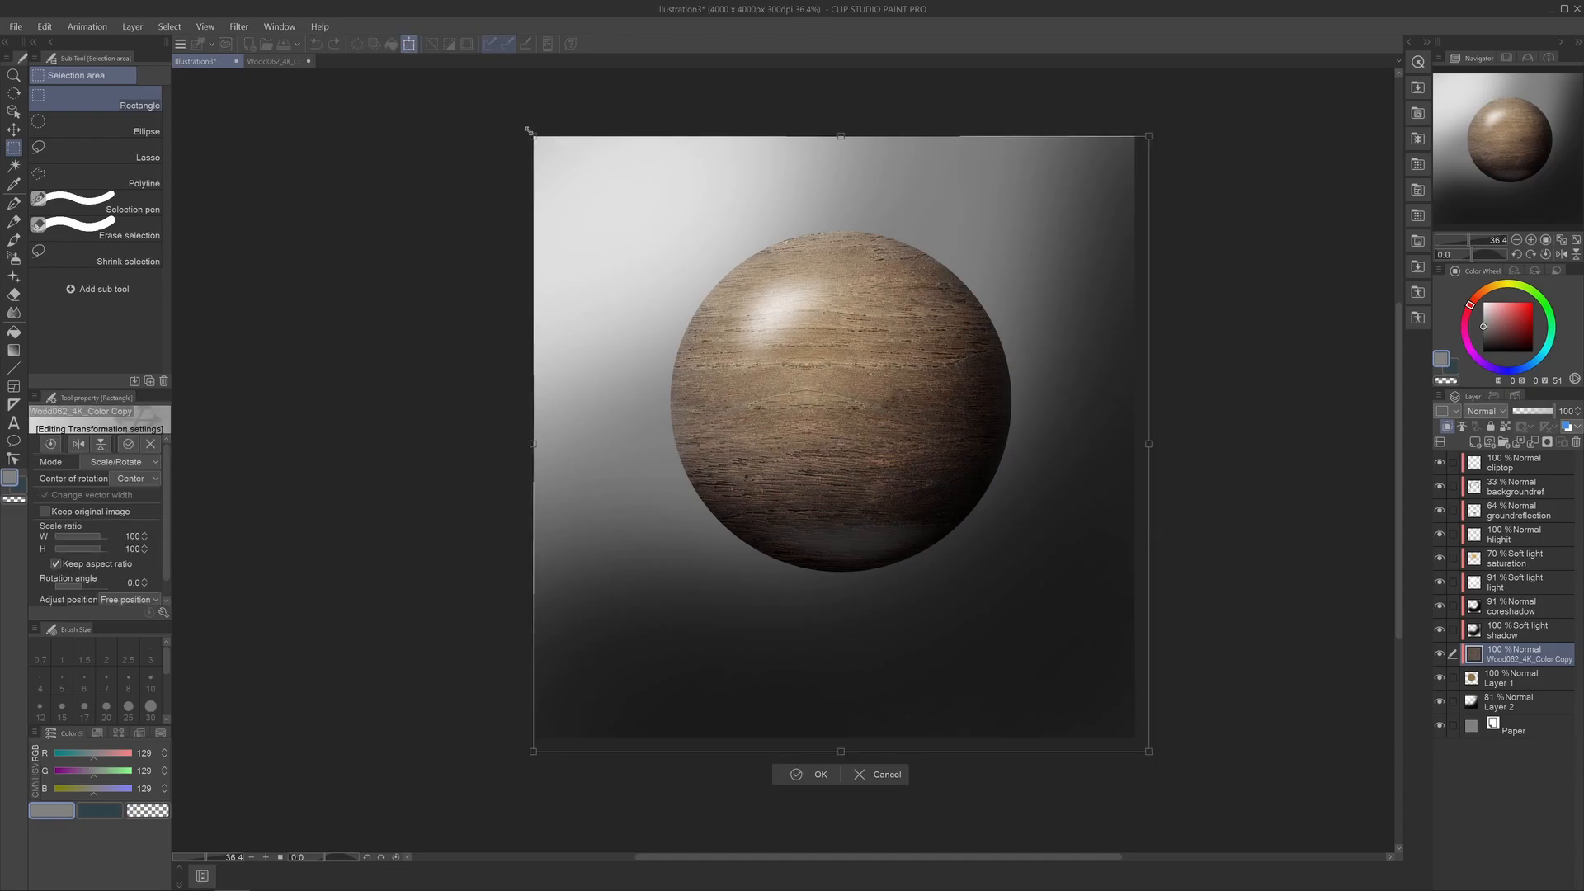
drag(584, 175, 644, 236)
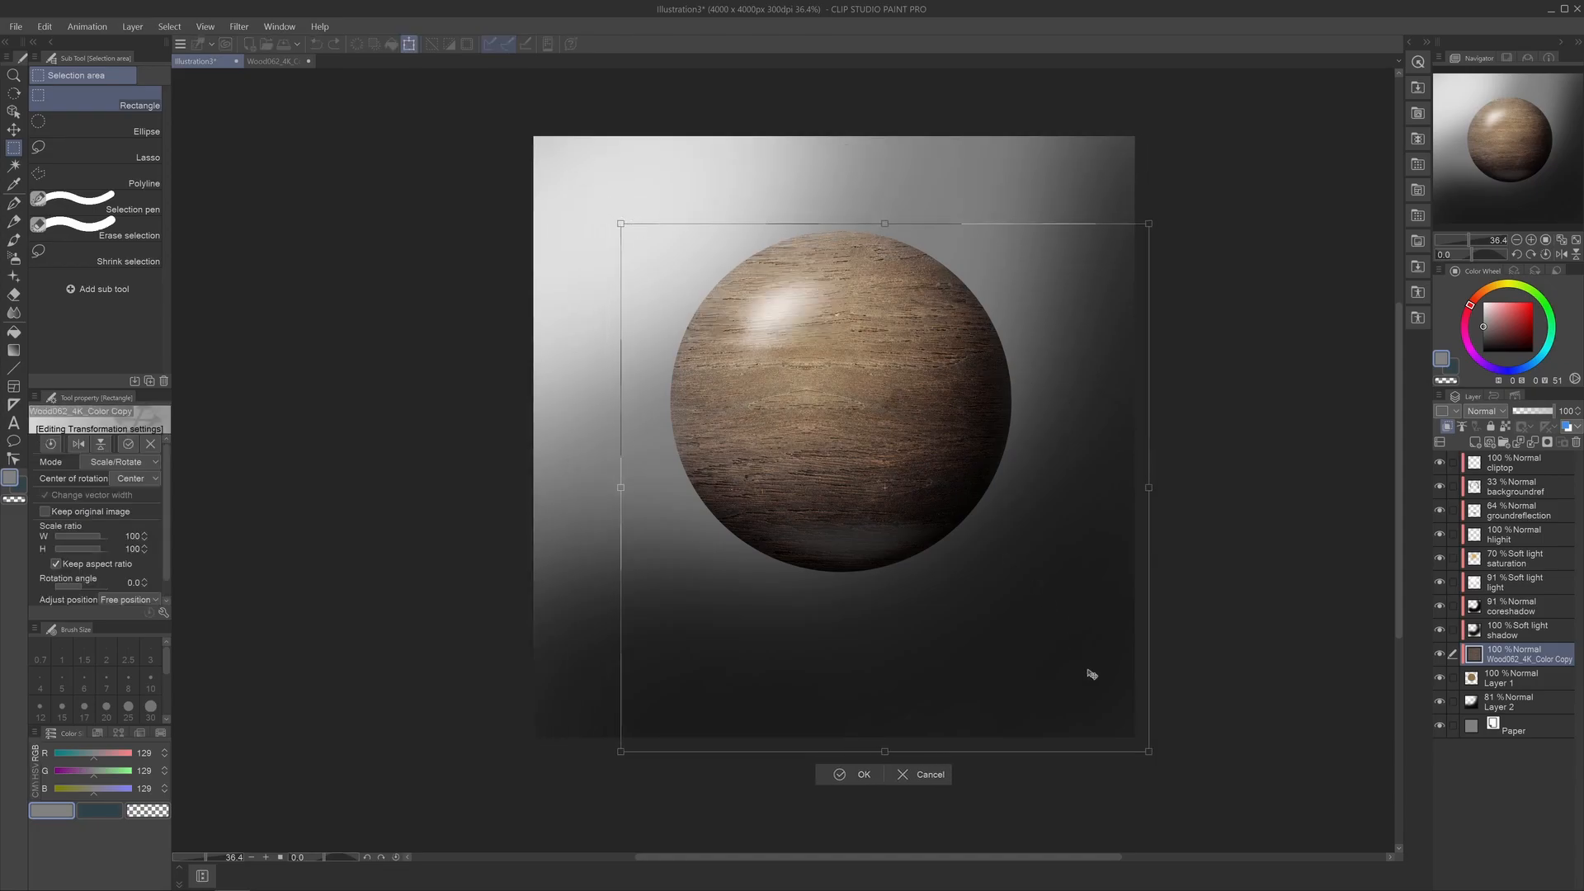
drag(1153, 757, 1021, 624)
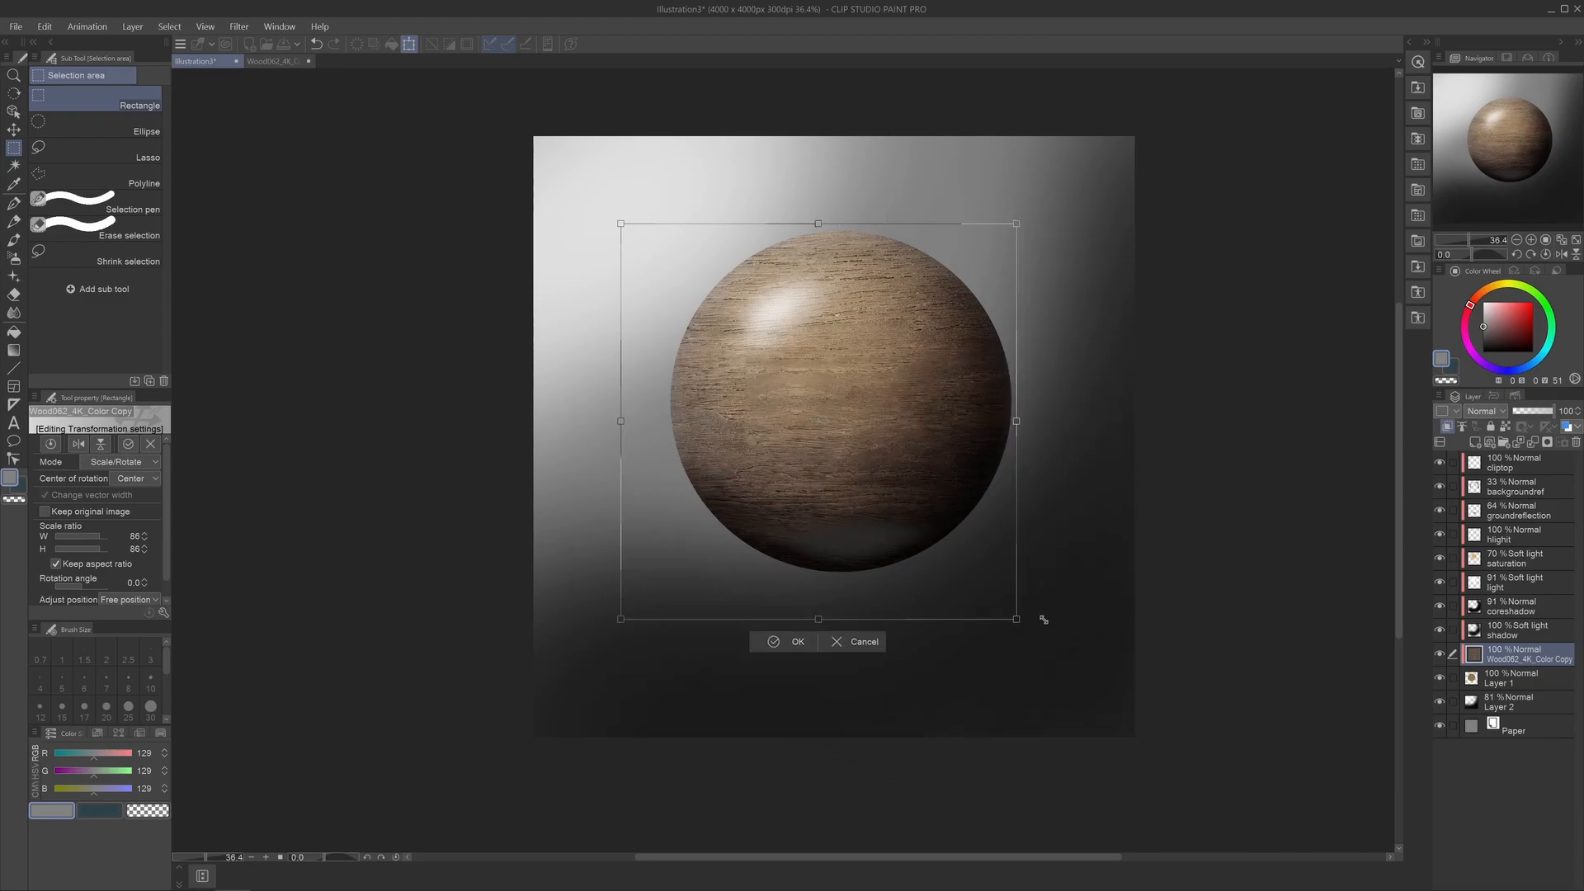
drag(895, 486, 910, 478)
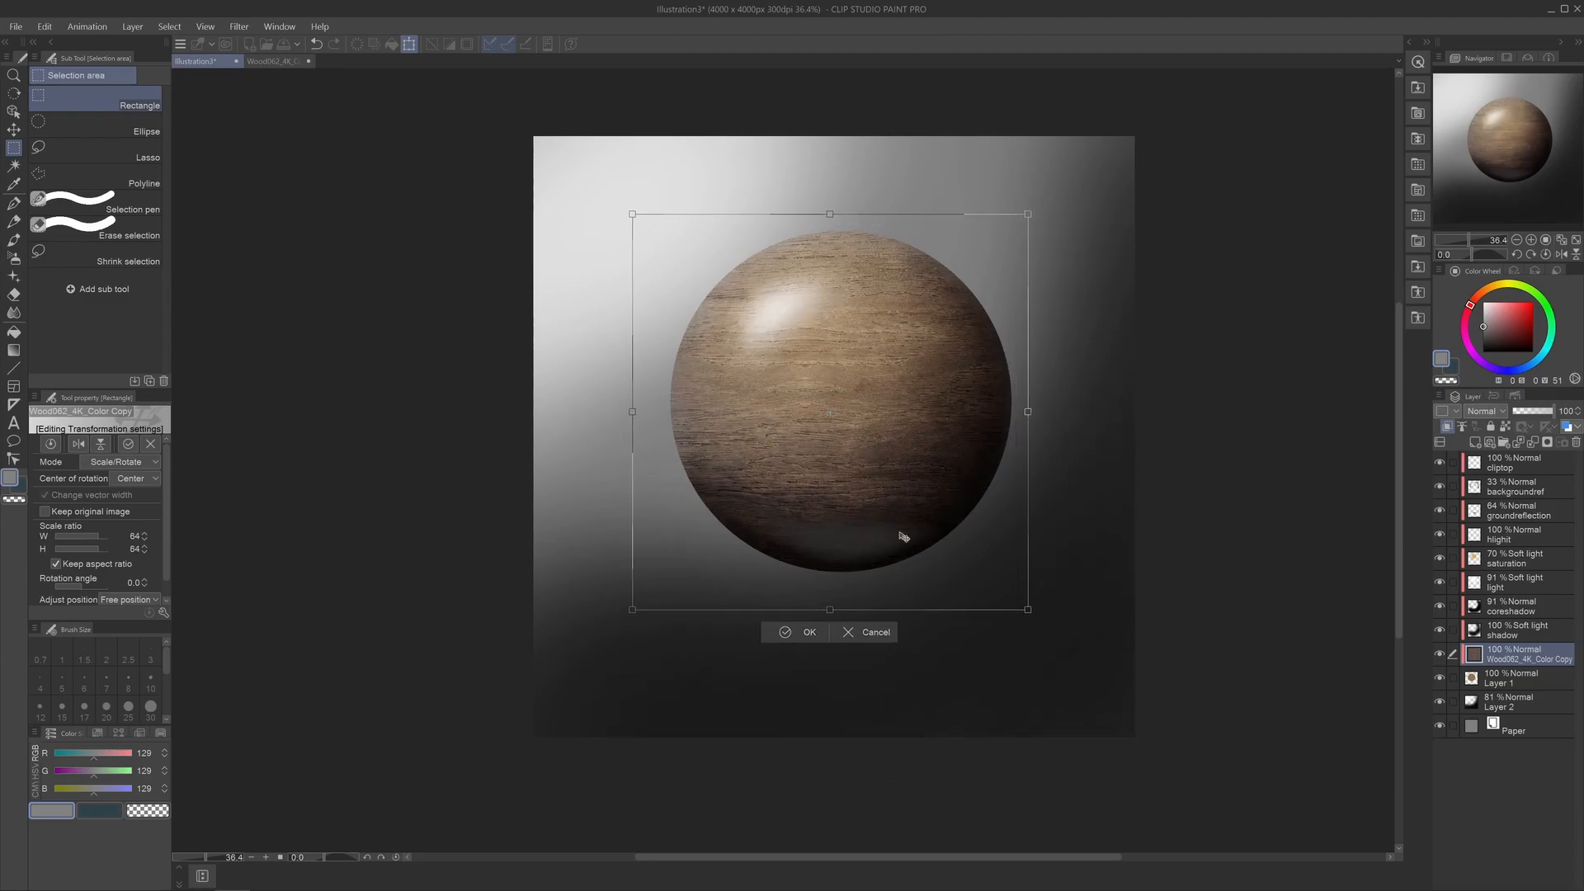
click(796, 633)
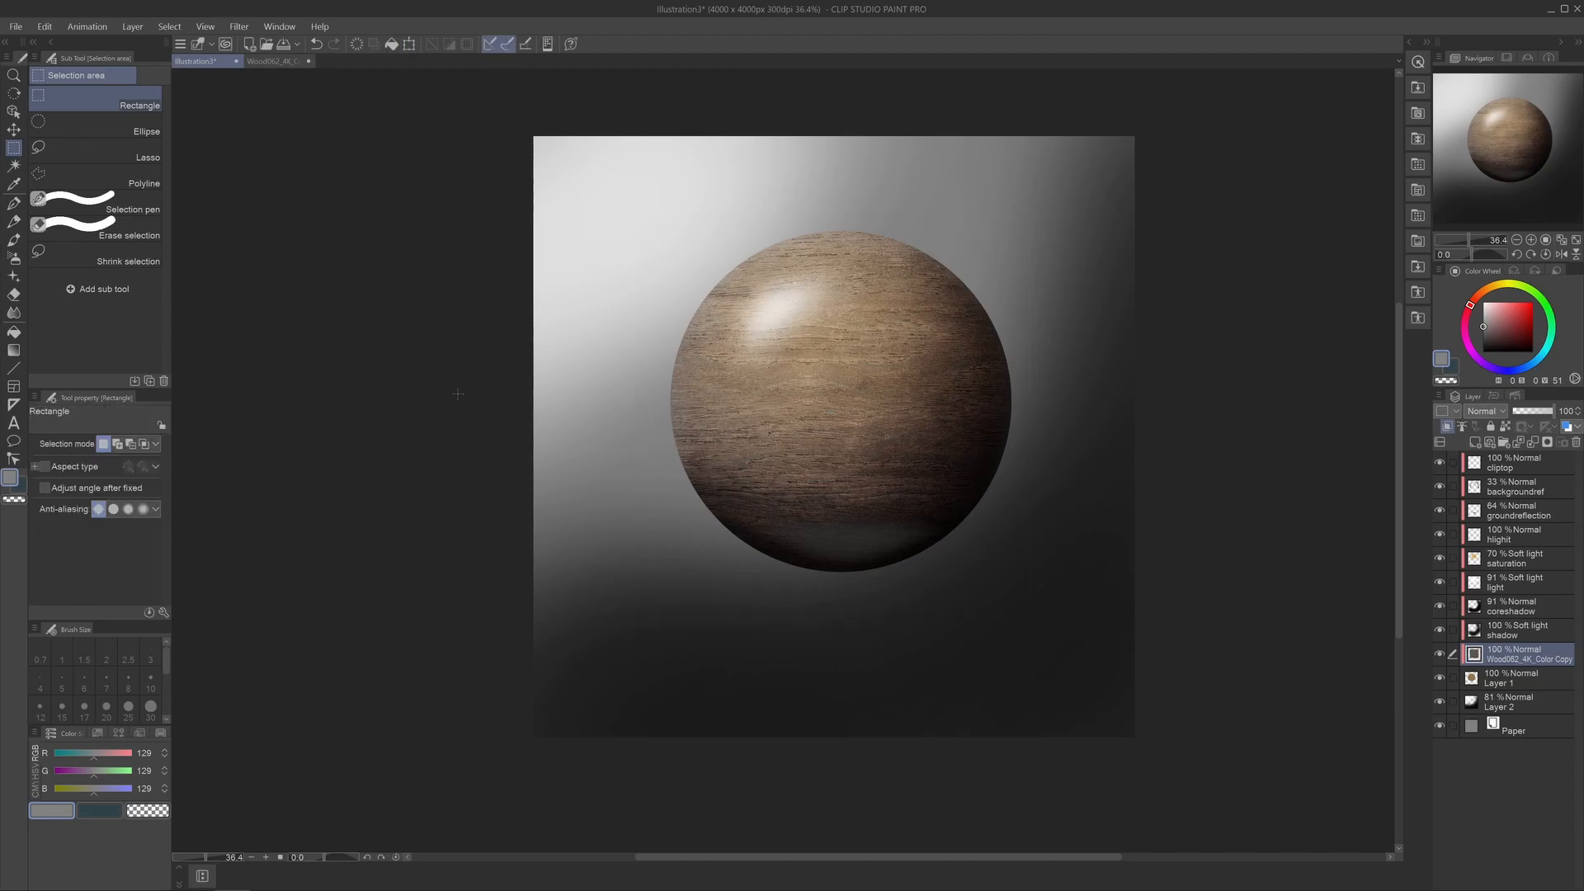
Reduce the wood texture layer's saturation with the Hue/Saturation/Luminosity correction.
click(46, 27)
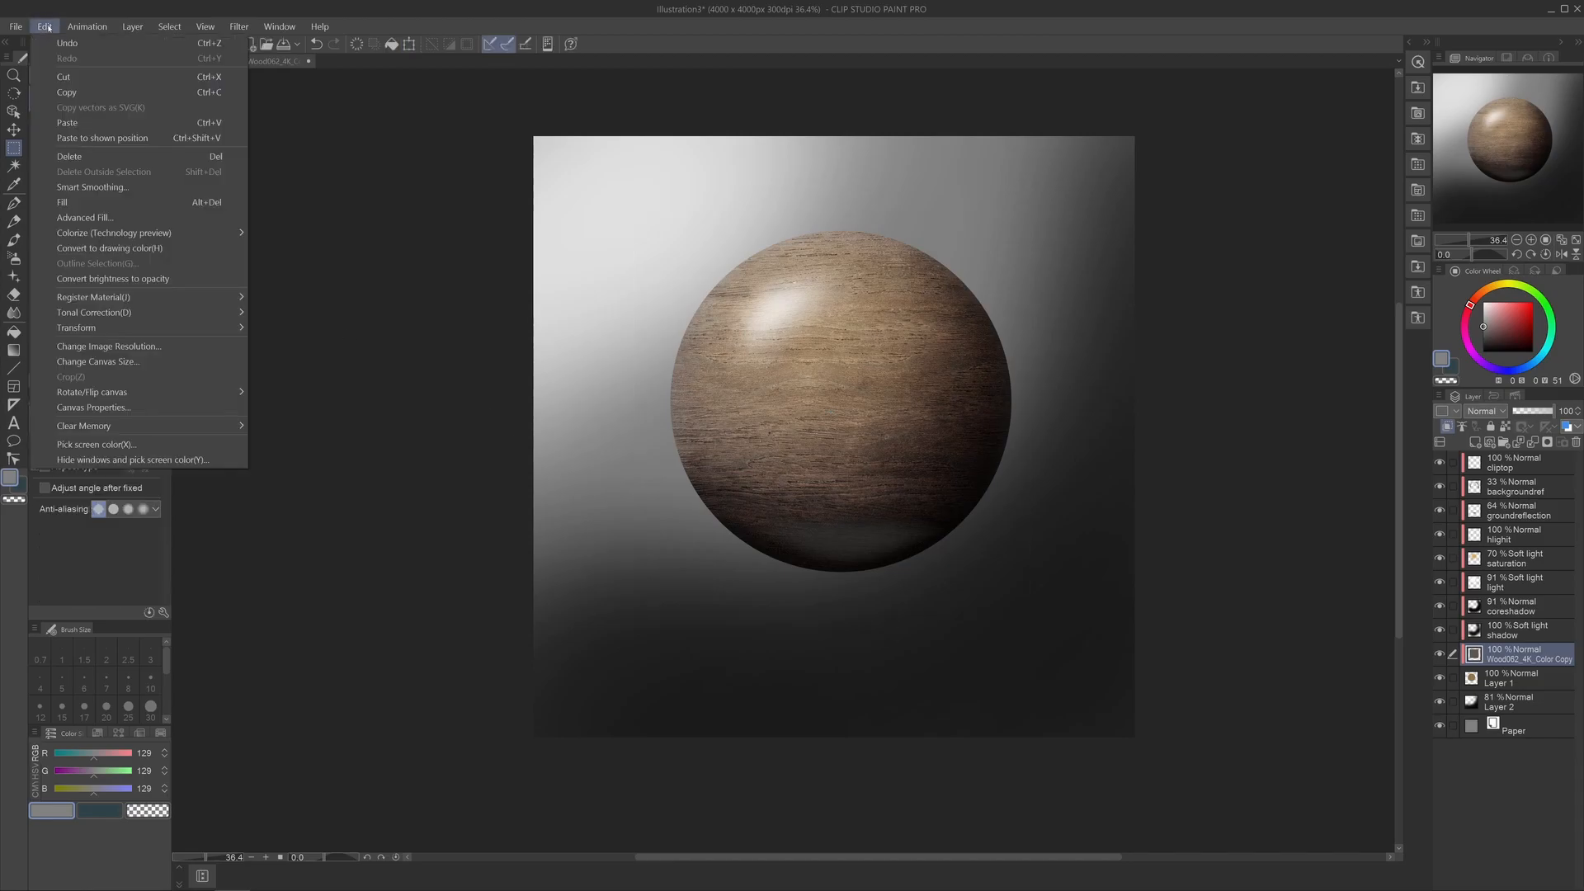
mouse_move(128, 314)
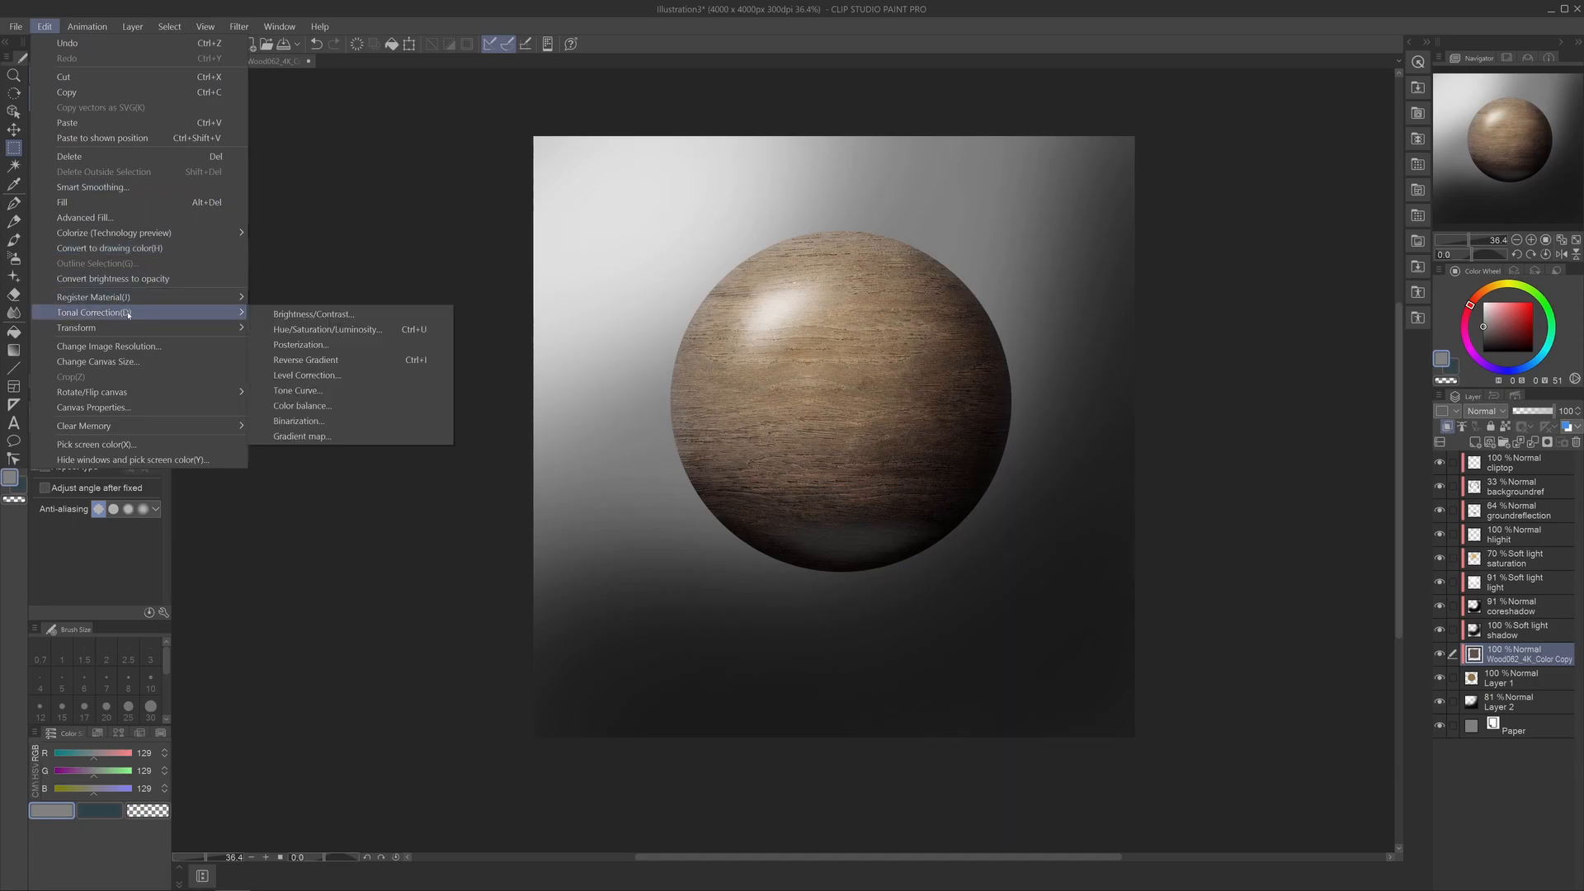
click(344, 330)
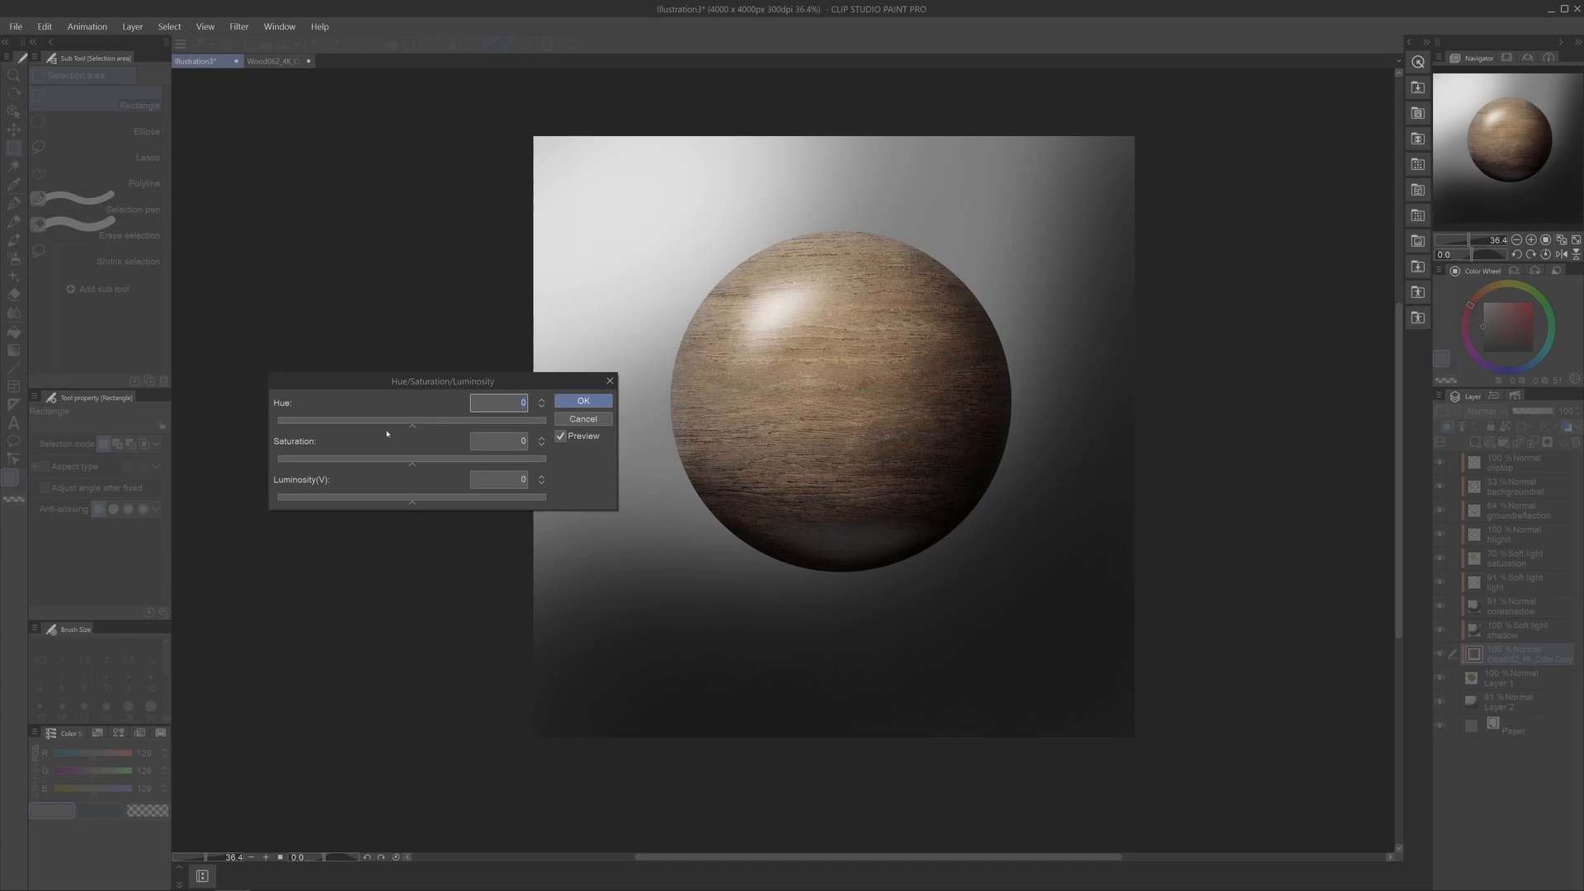
drag(414, 463, 384, 468)
click(583, 400)
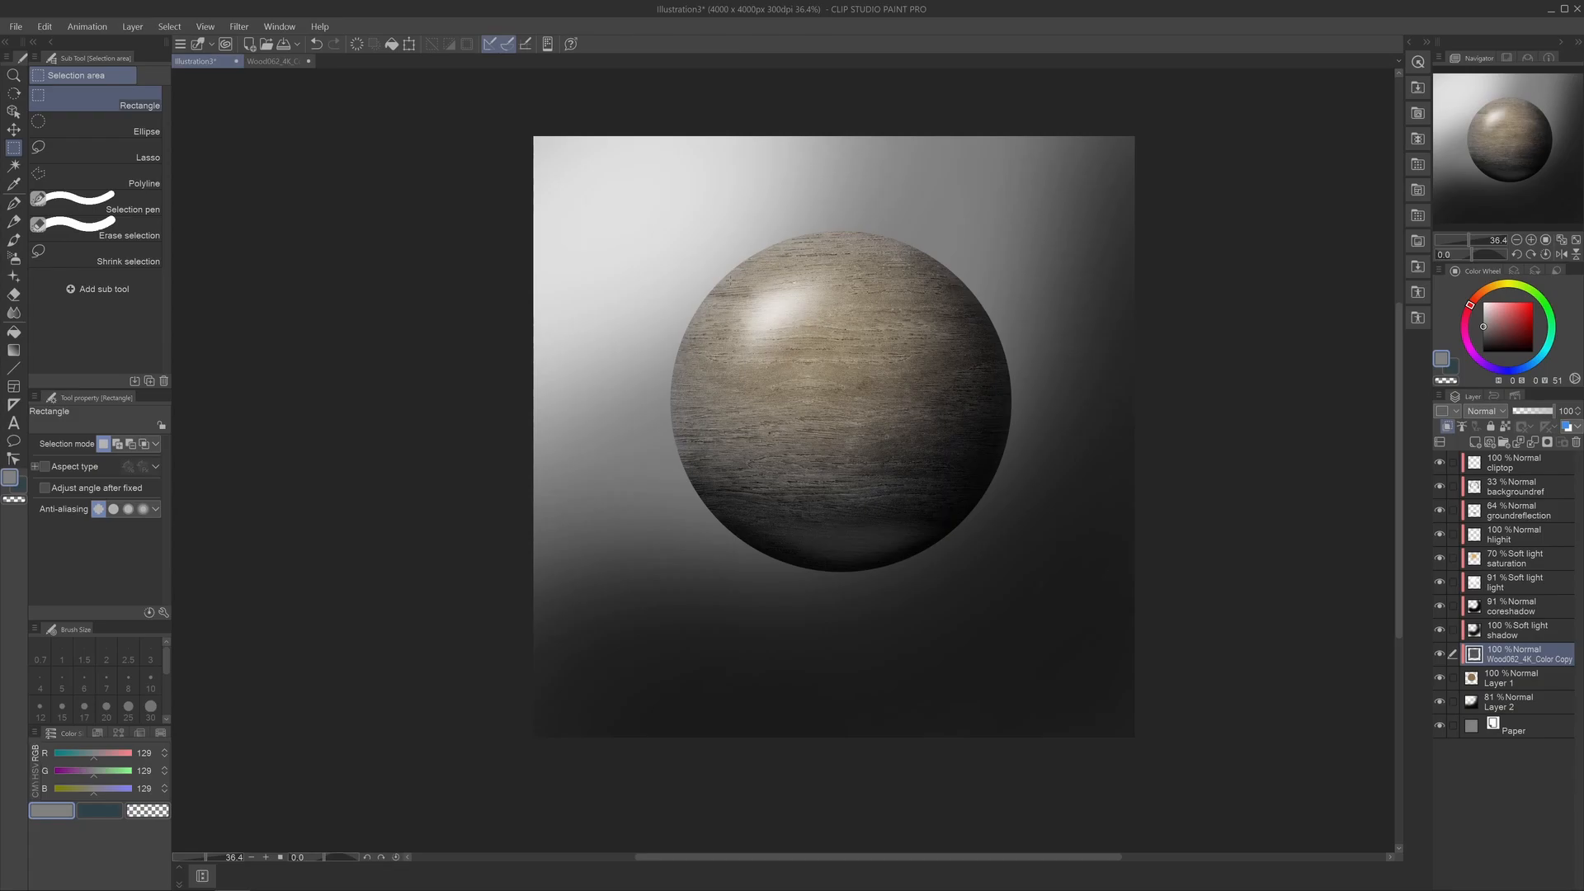
Bend the wood texture around the sphere with a mesh transformation, pulling its corners and outer points inward toward the outline, and apply it.
click(46, 26)
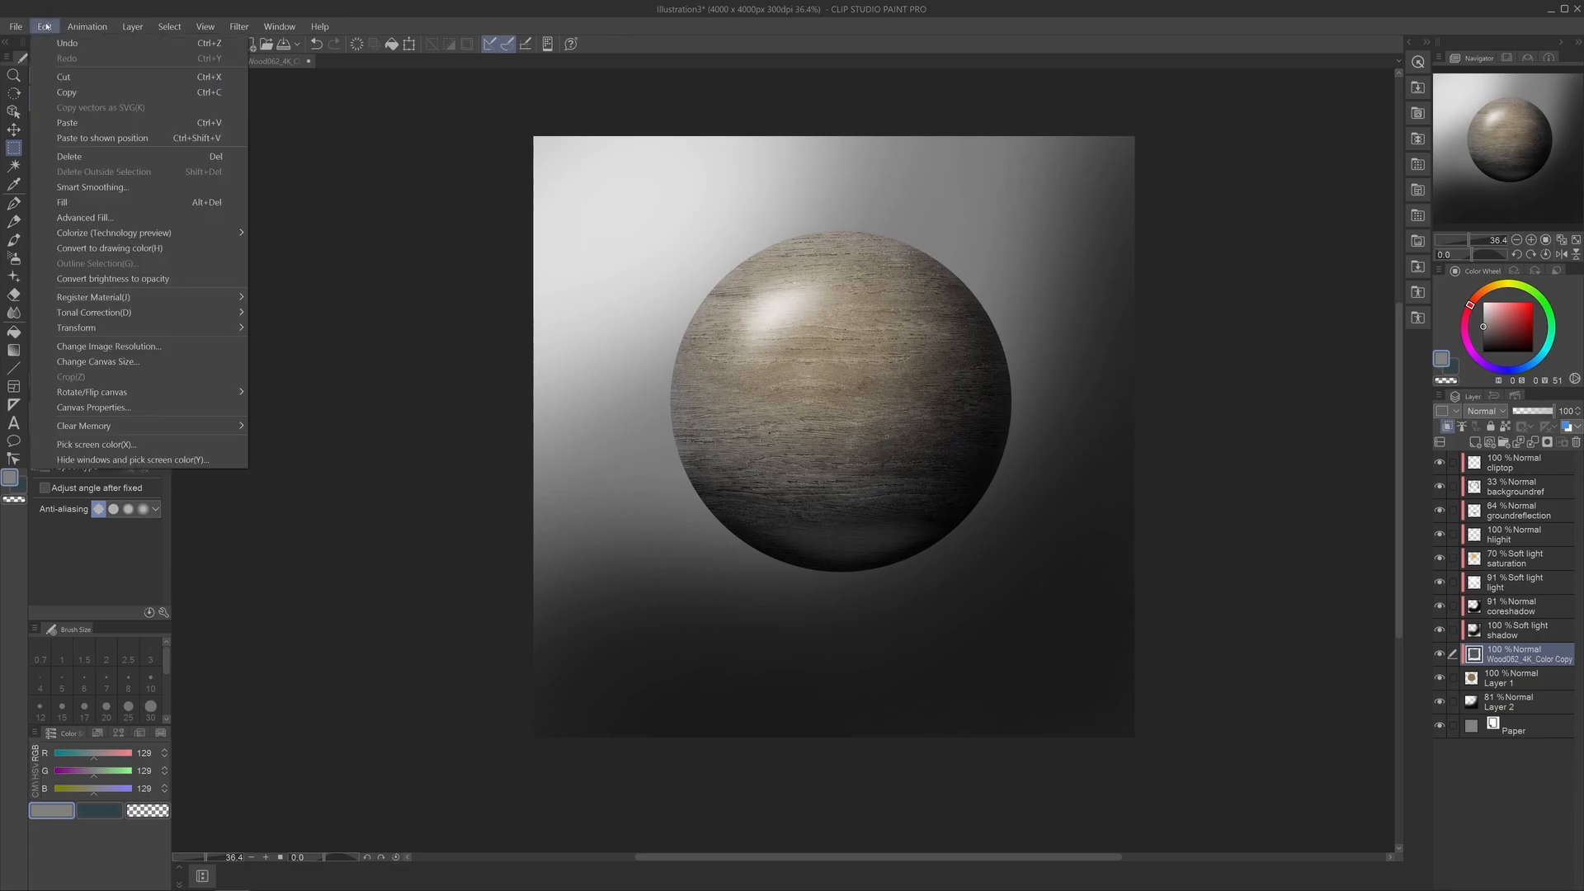
mouse_move(121, 328)
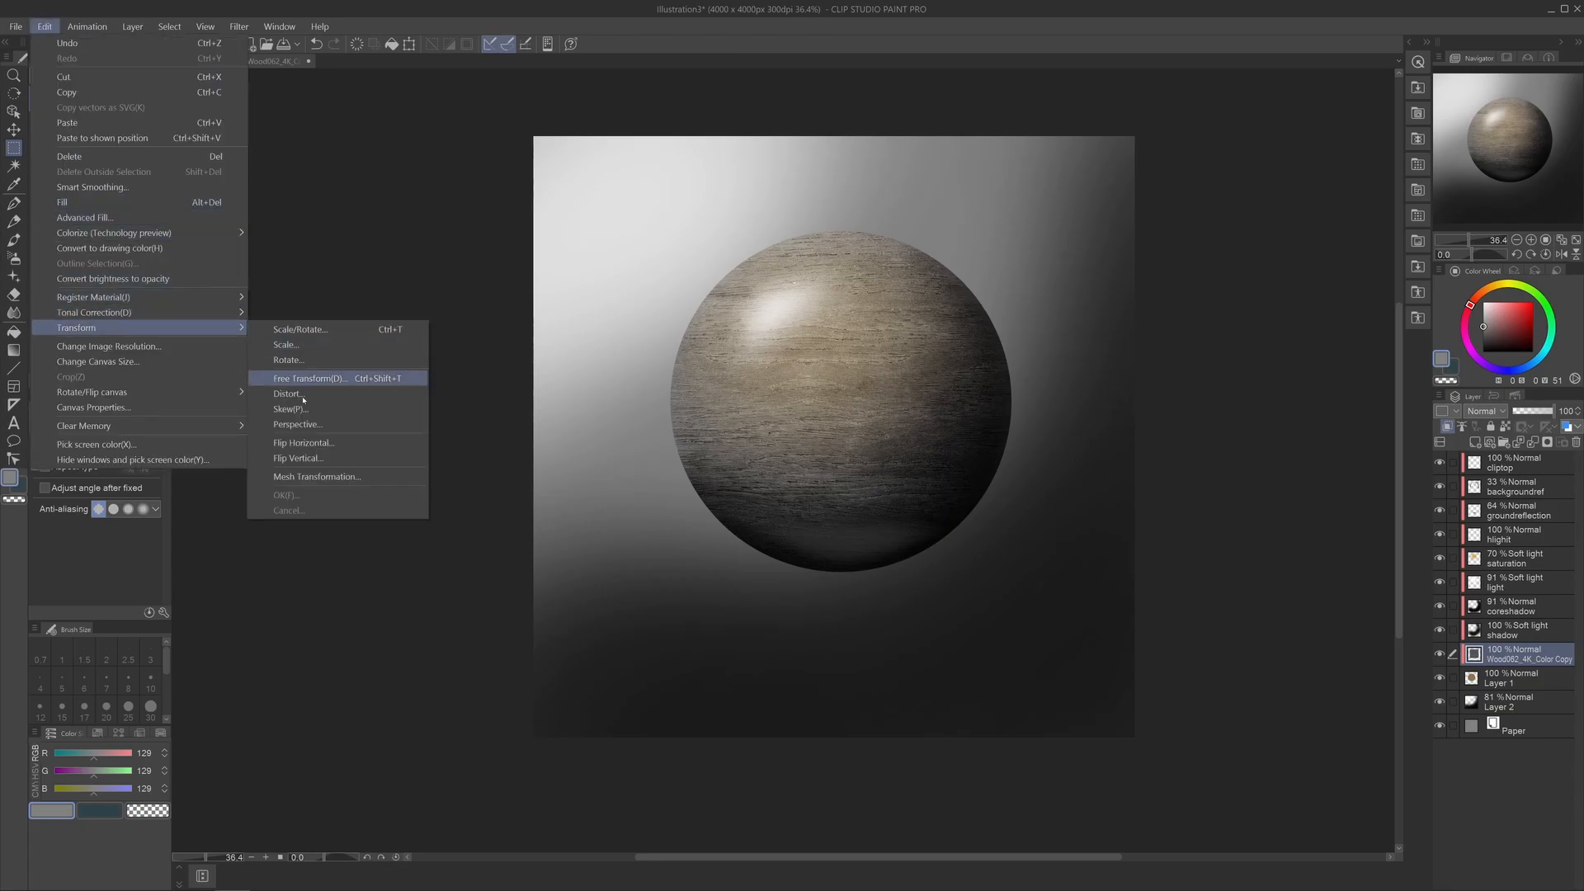
click(317, 476)
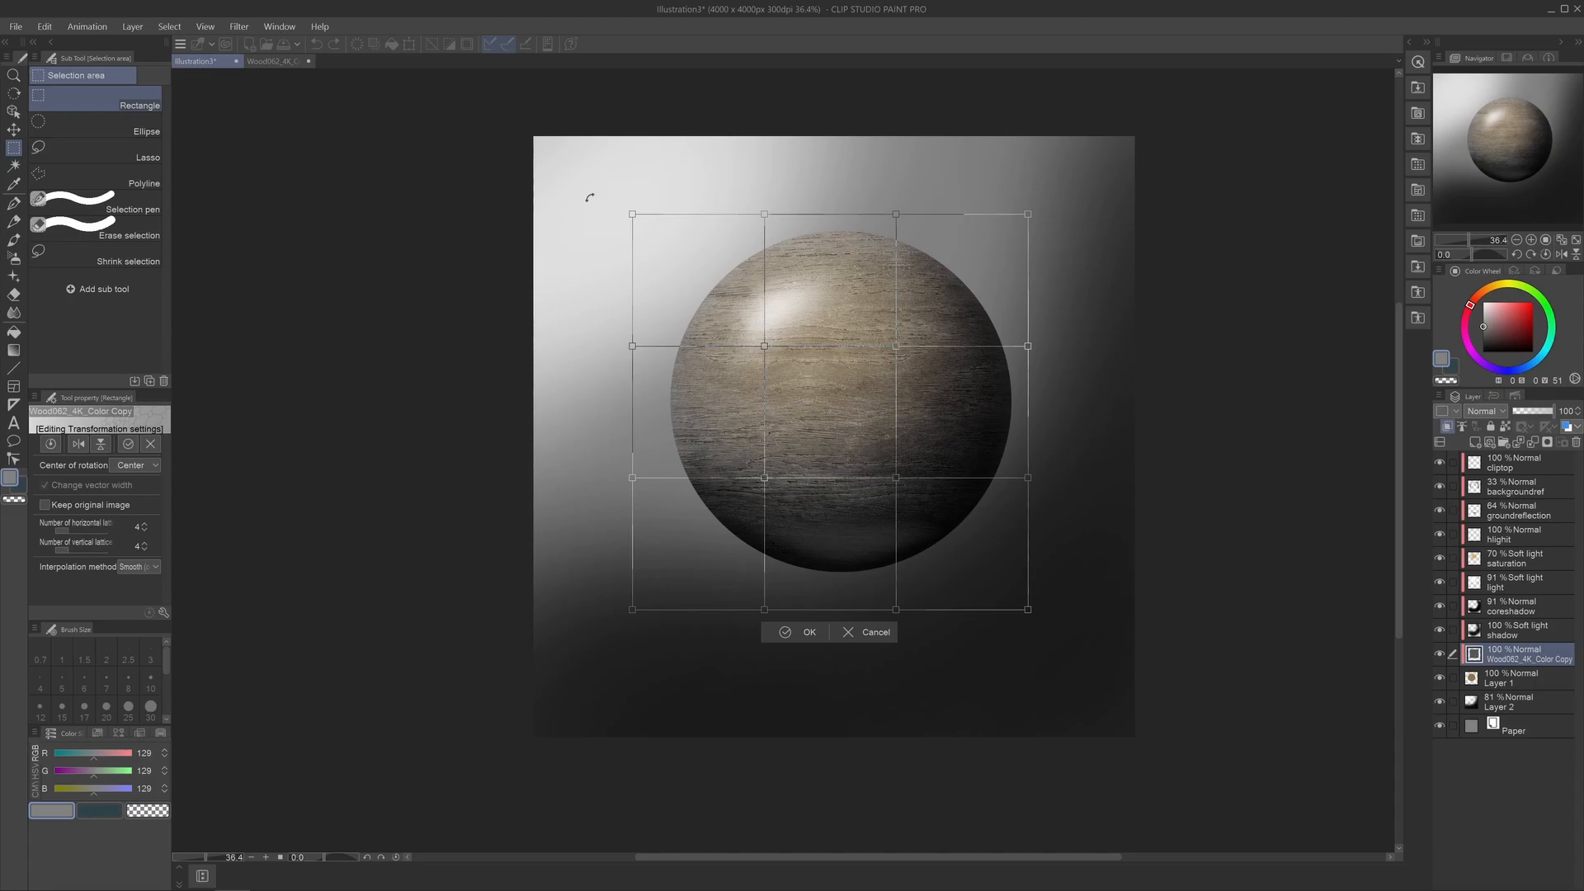
drag(633, 216, 703, 263)
drag(632, 609, 720, 553)
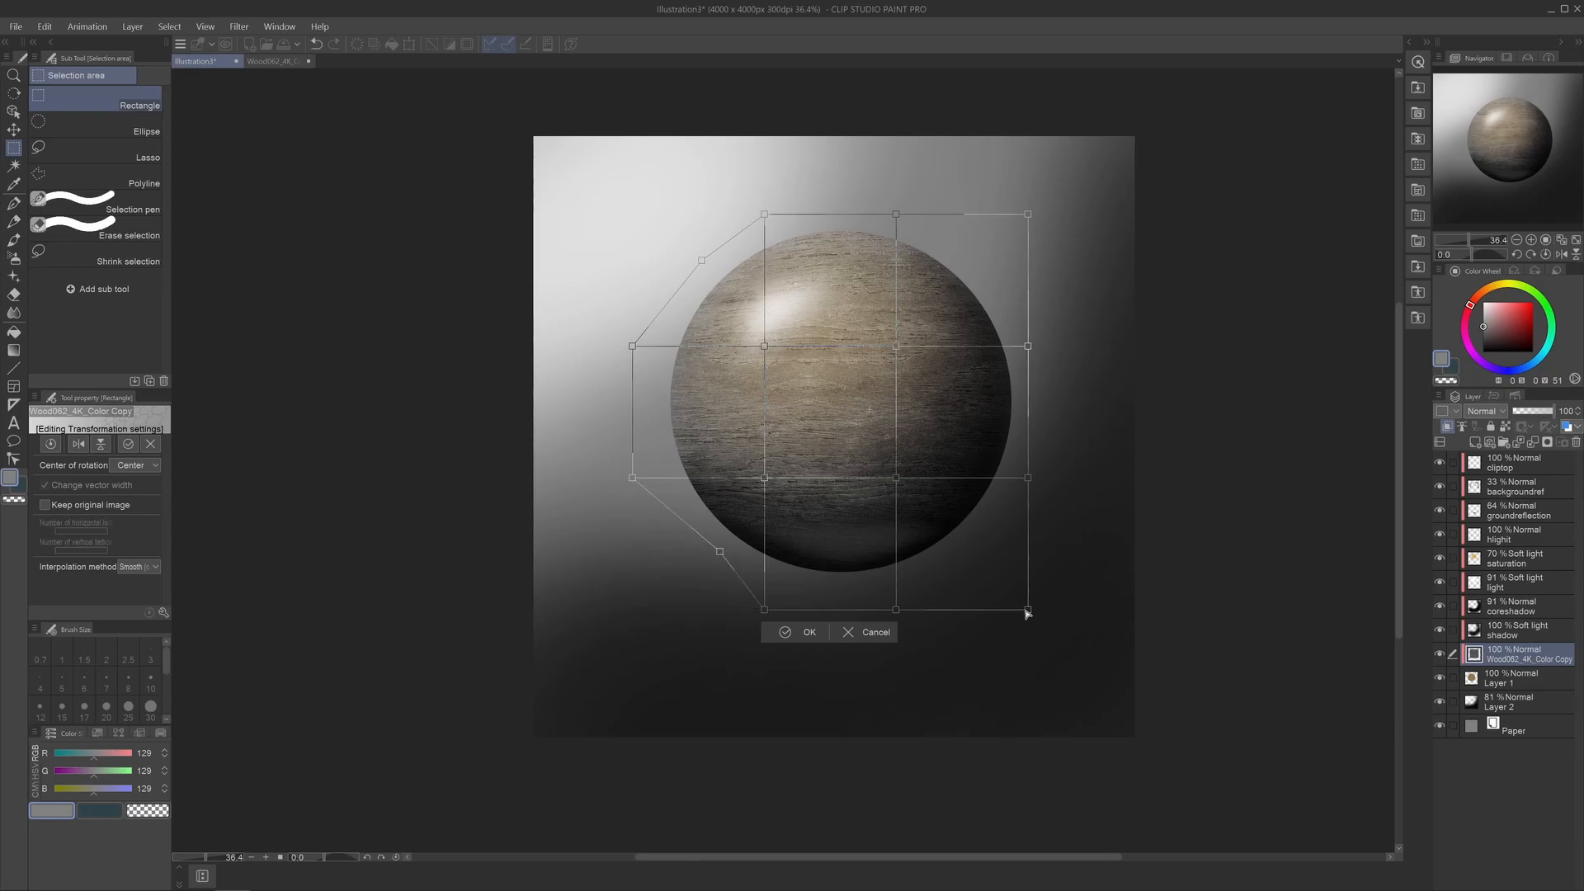
drag(955, 552, 973, 537)
drag(1031, 219, 1012, 299)
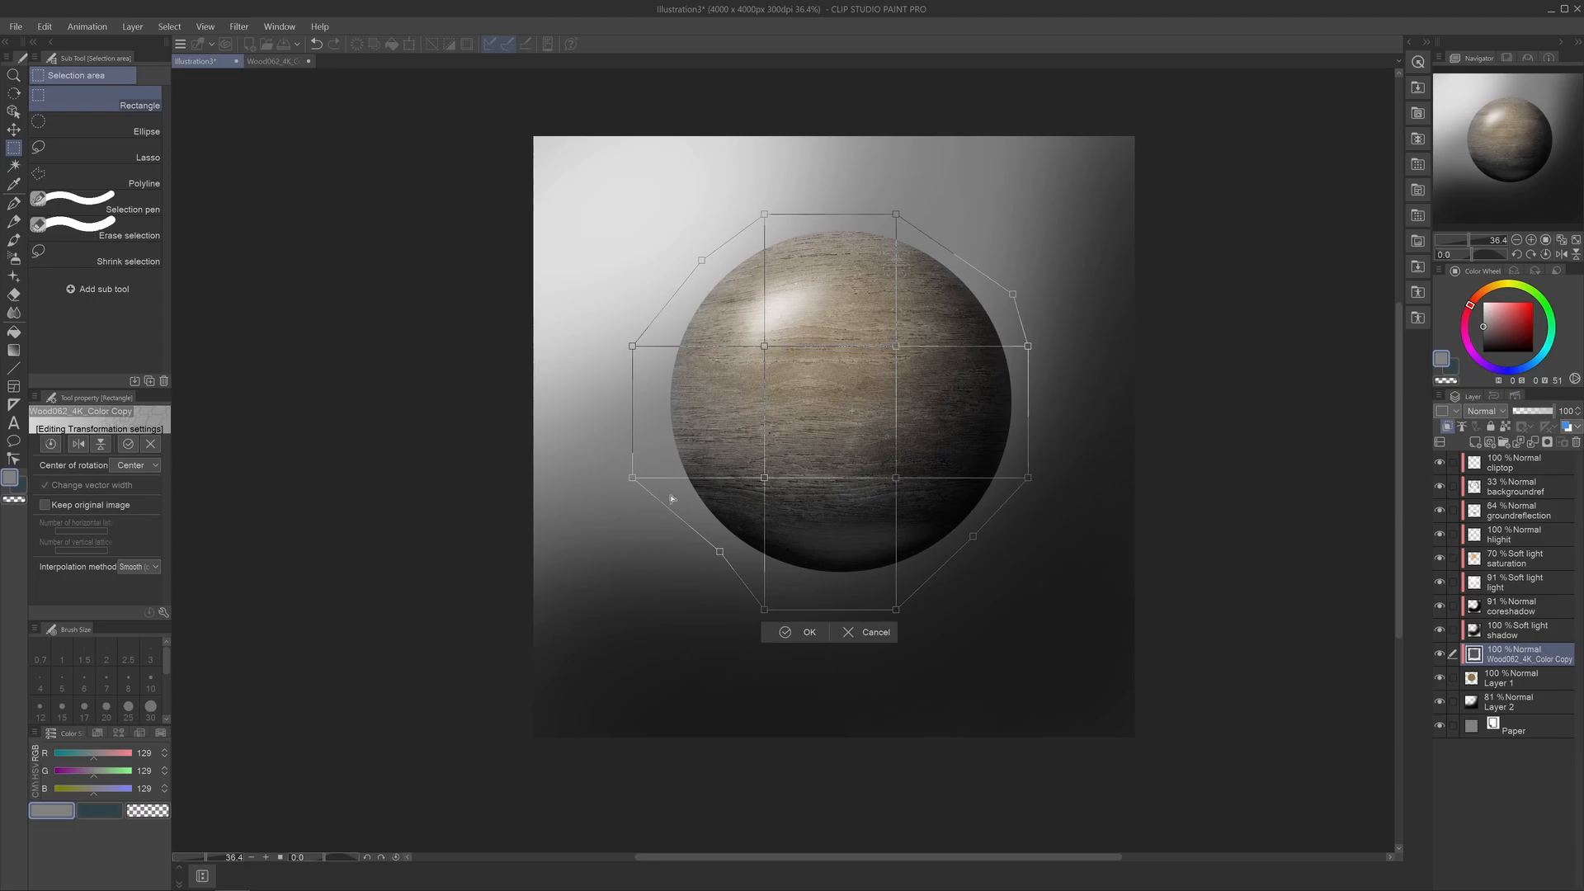
drag(764, 607, 771, 586)
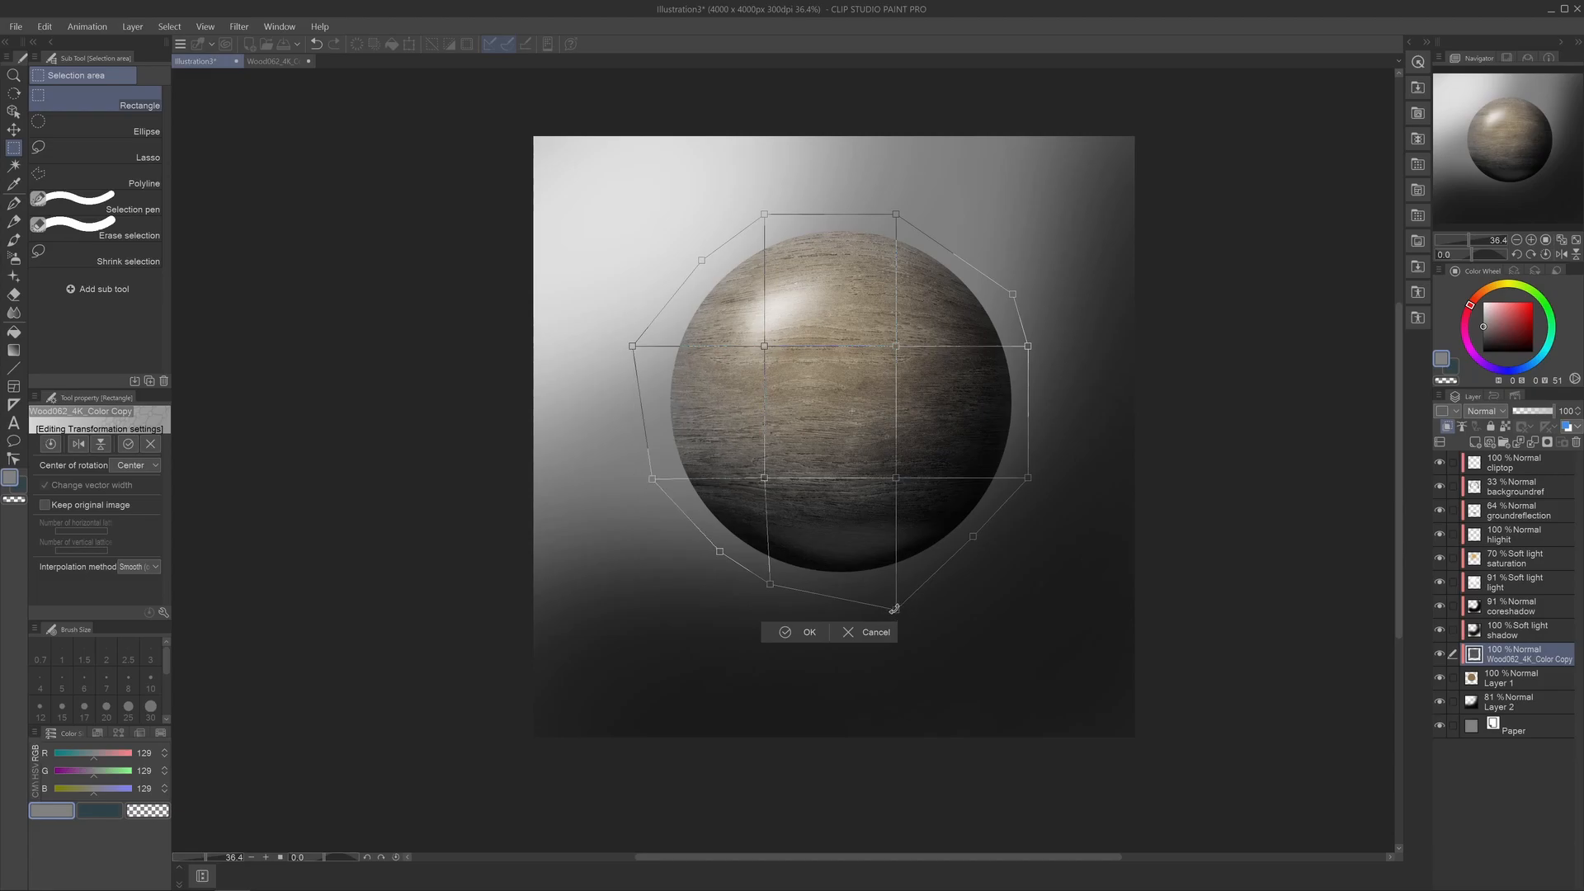
drag(894, 610, 899, 604)
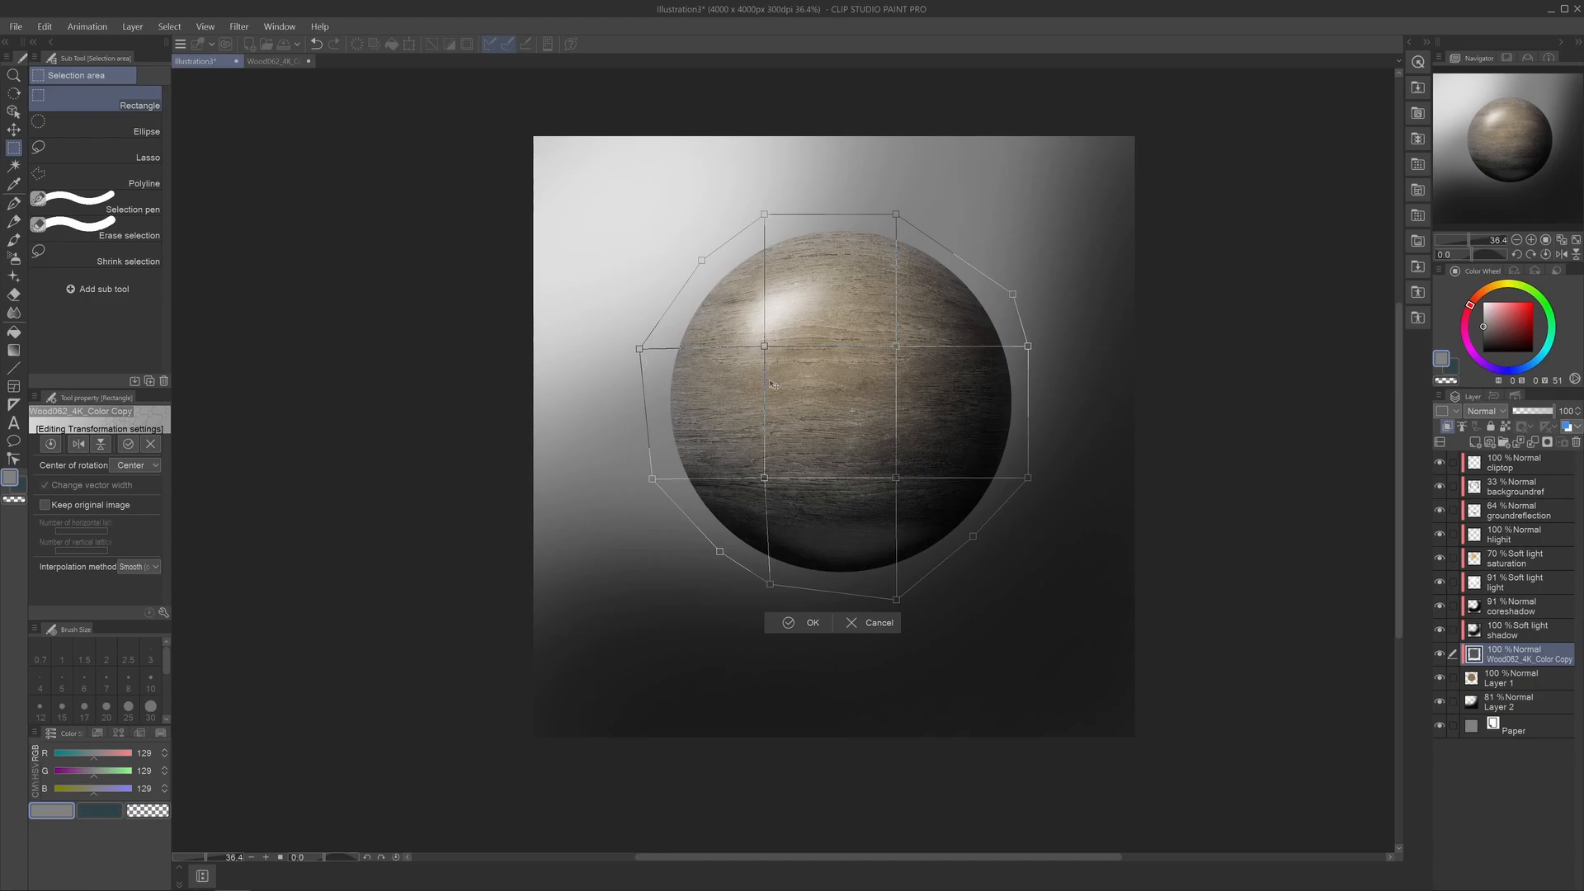
click(806, 626)
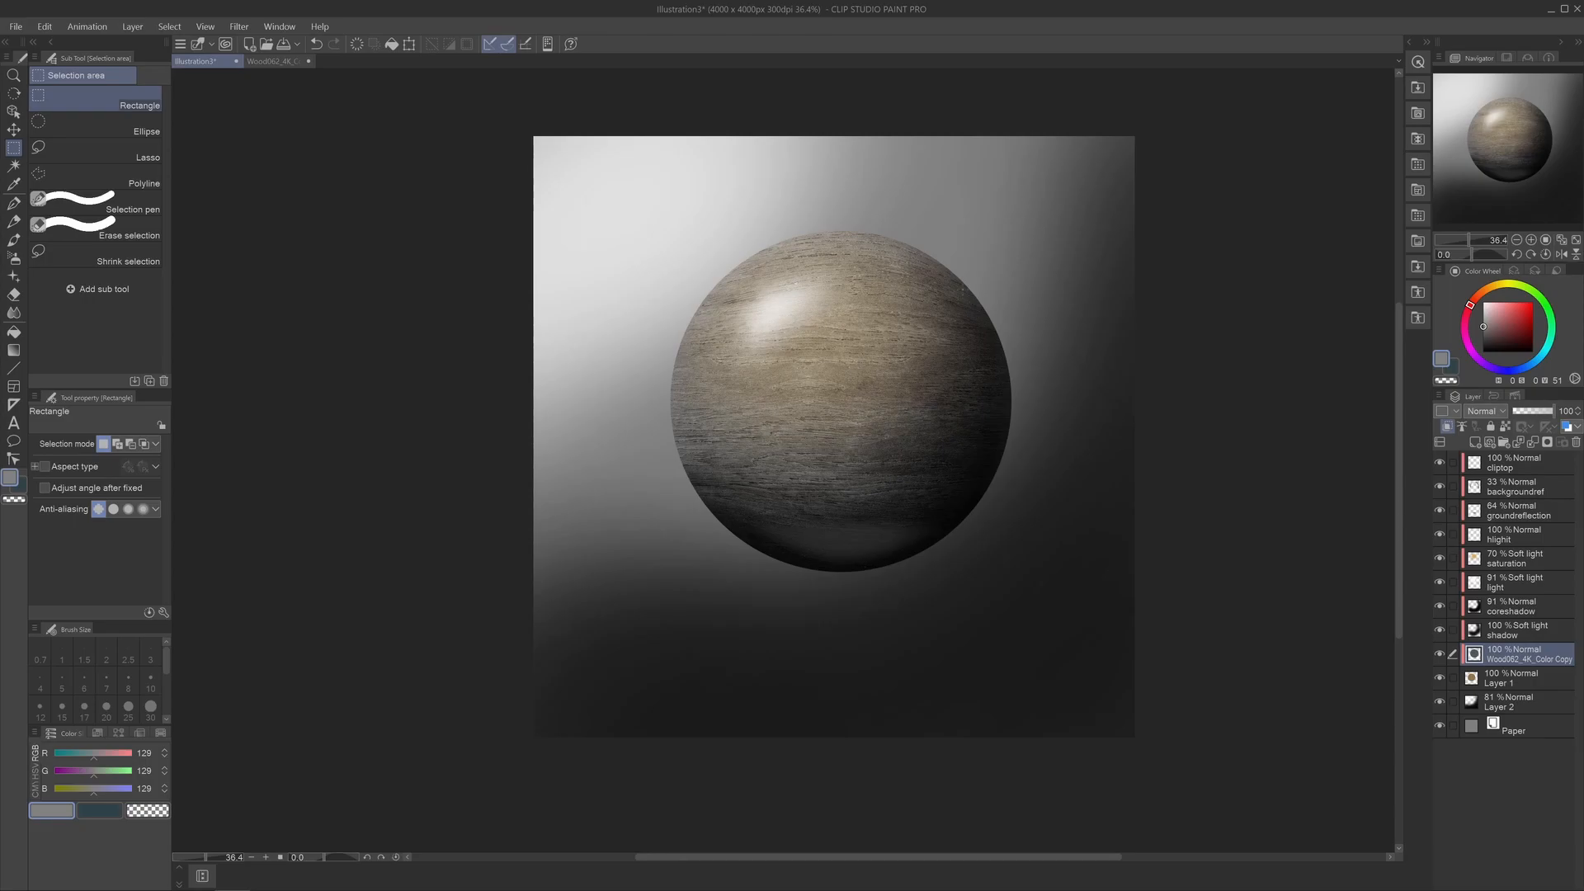
Set the wood texture layer's blending mode to Overlay and its opacity to 55%.
click(1486, 410)
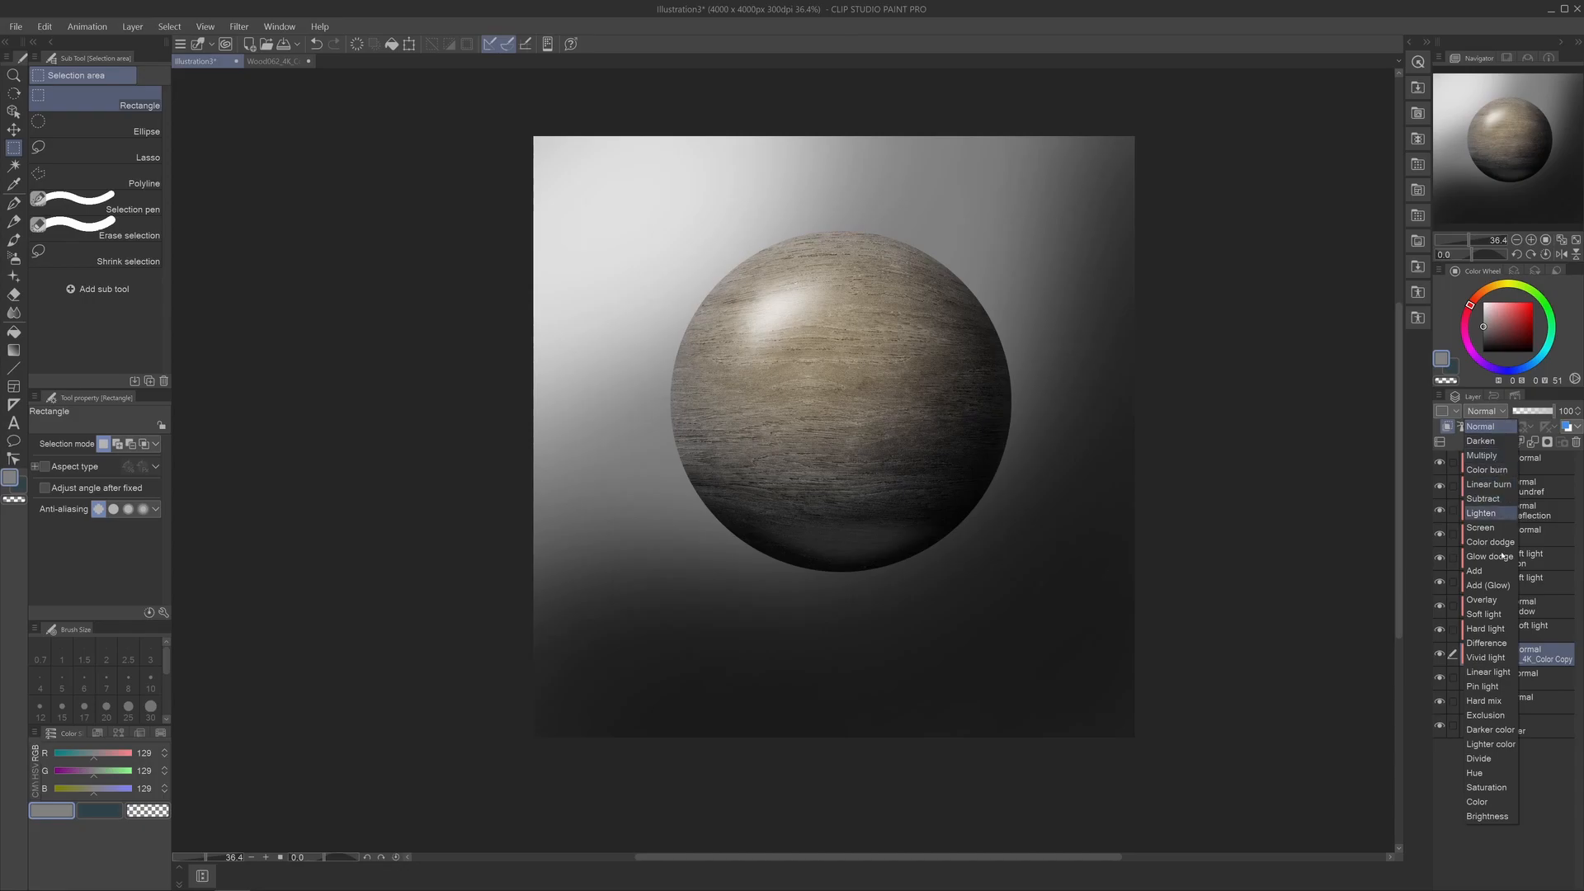
click(1484, 615)
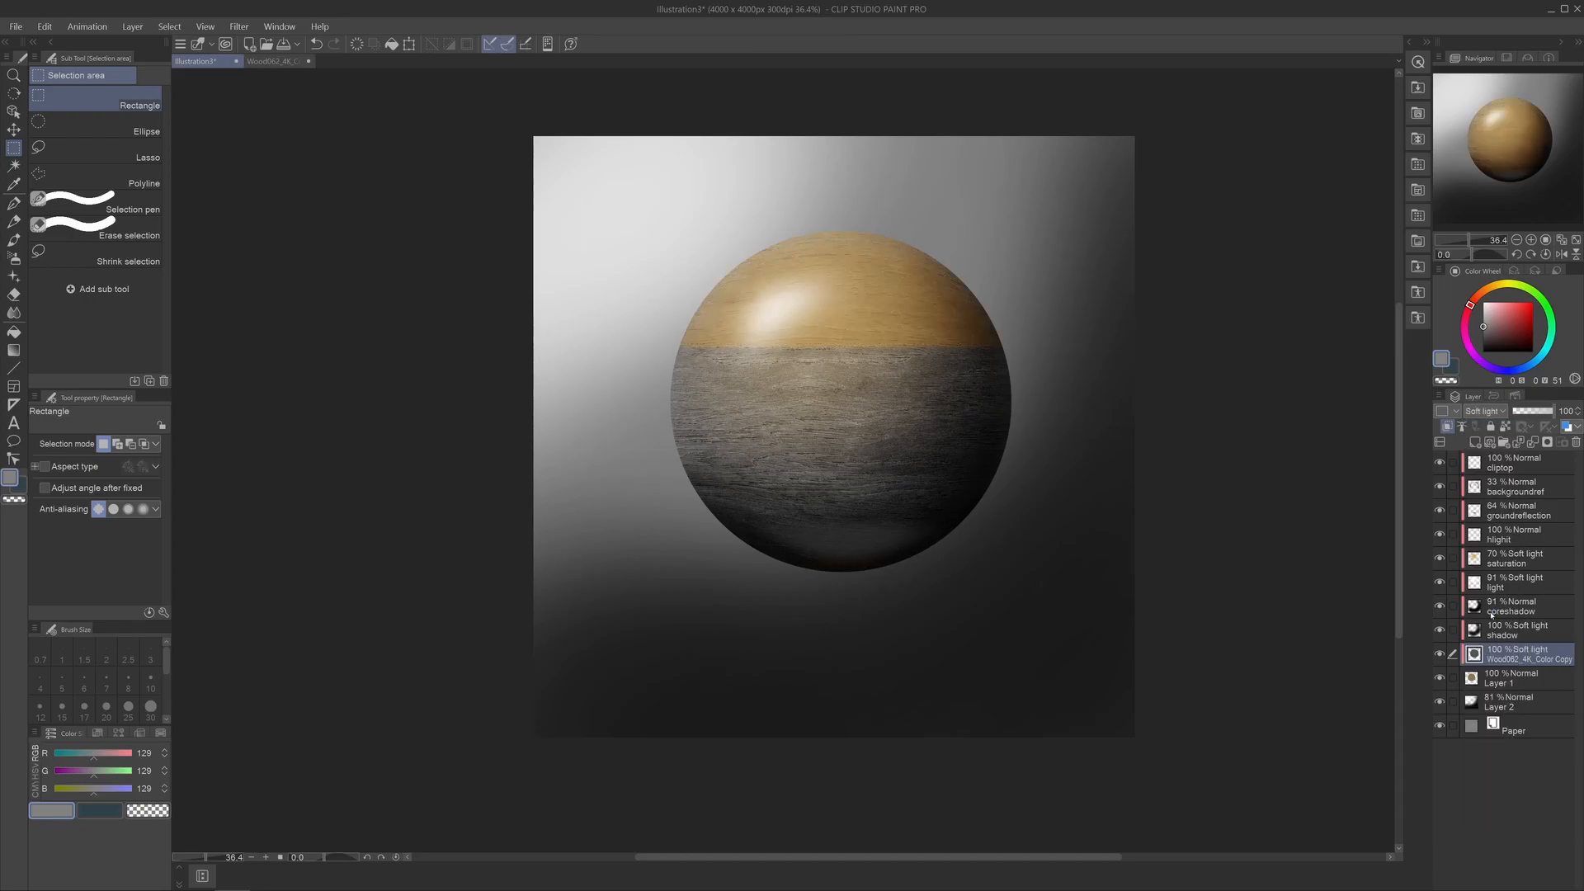
click(1471, 410)
click(1492, 605)
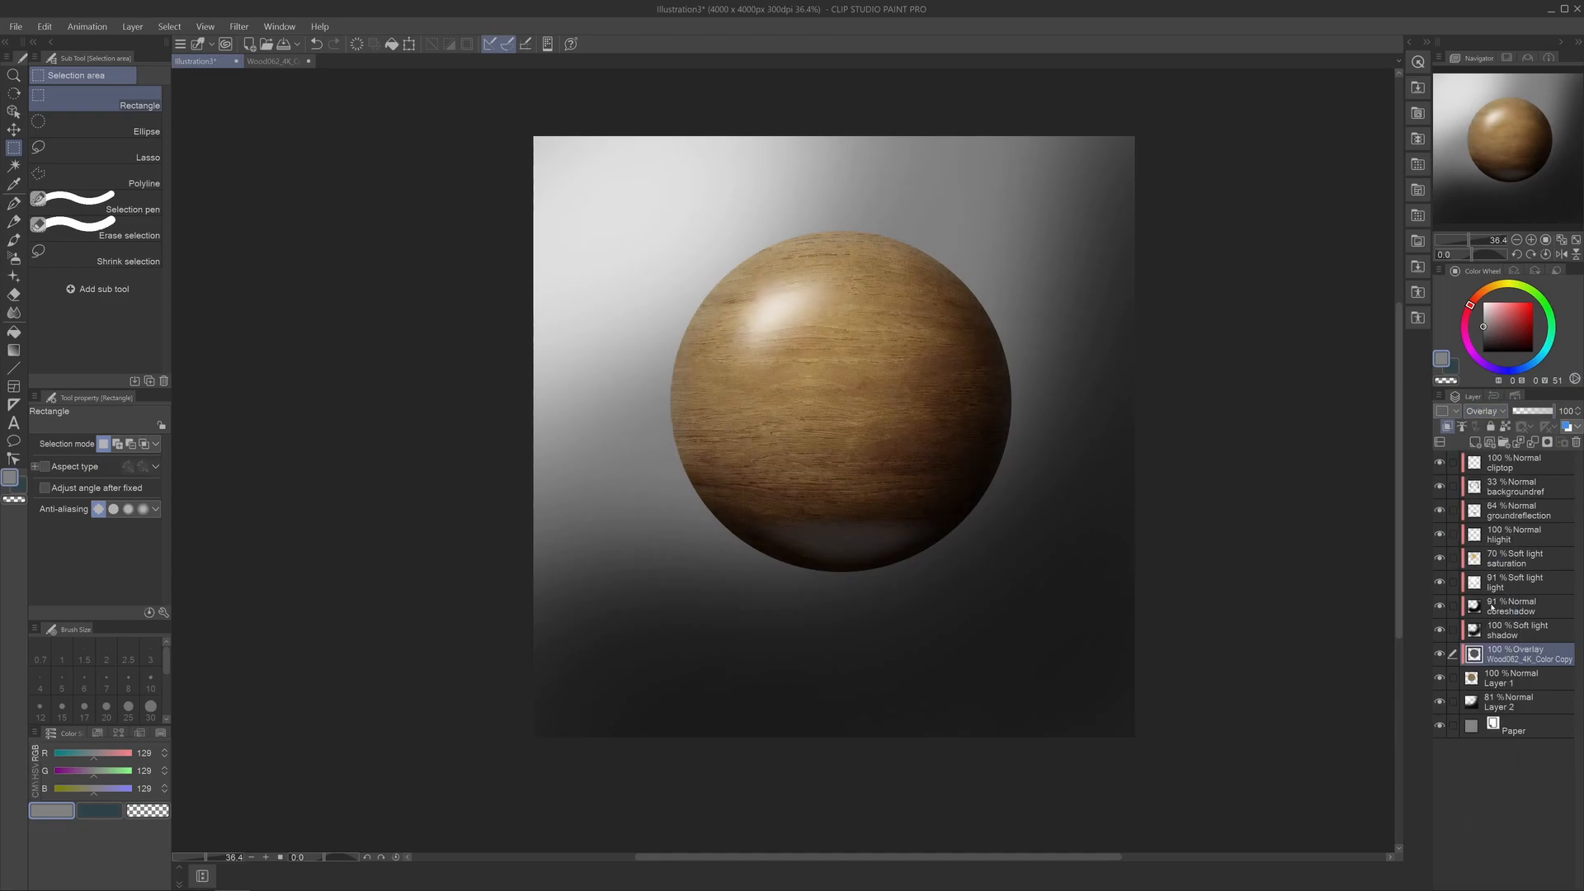
drag(1553, 413, 1534, 412)
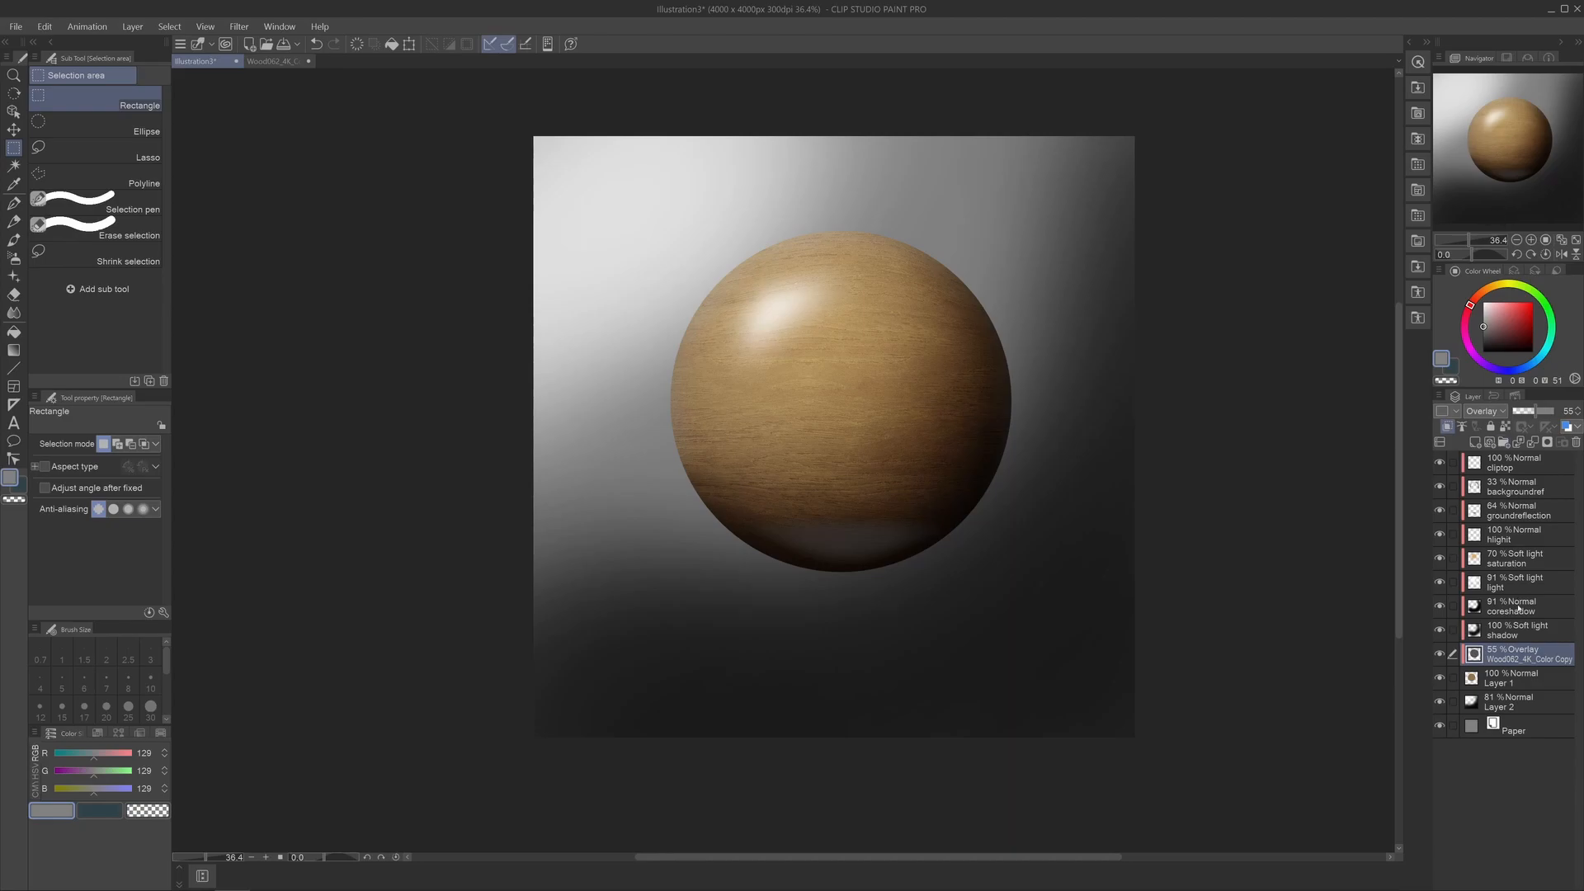
Set the coreshadow layer's opacity to 100% and inspect the shading on the sphere up close.
click(1518, 607)
drag(1544, 410, 1555, 410)
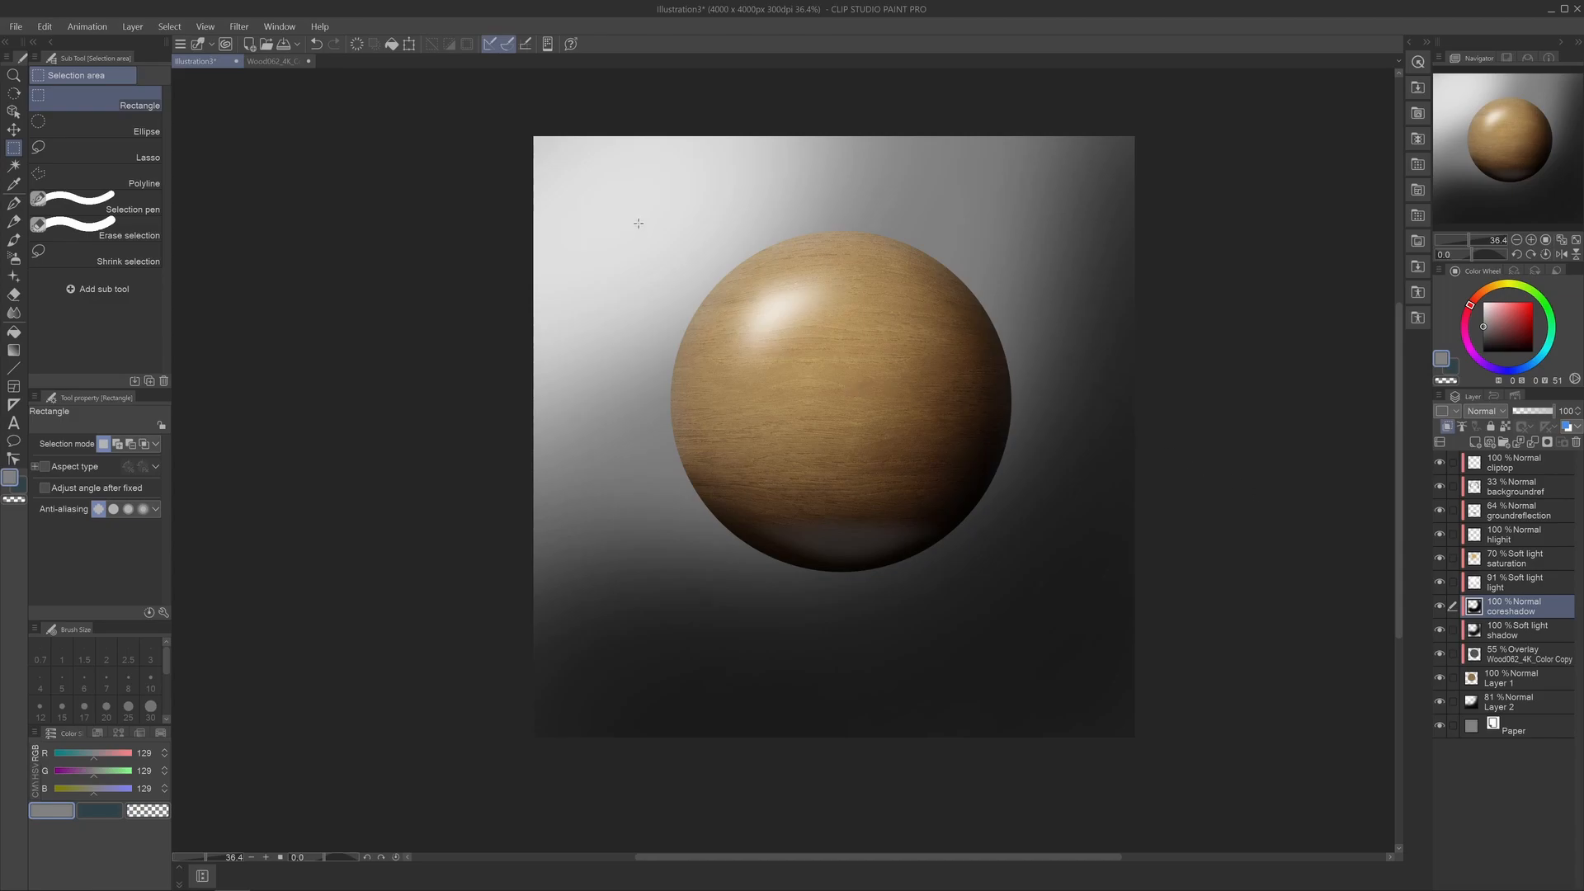
scroll(725, 239, up, 2)
scroll(1020, 415, up, 1)
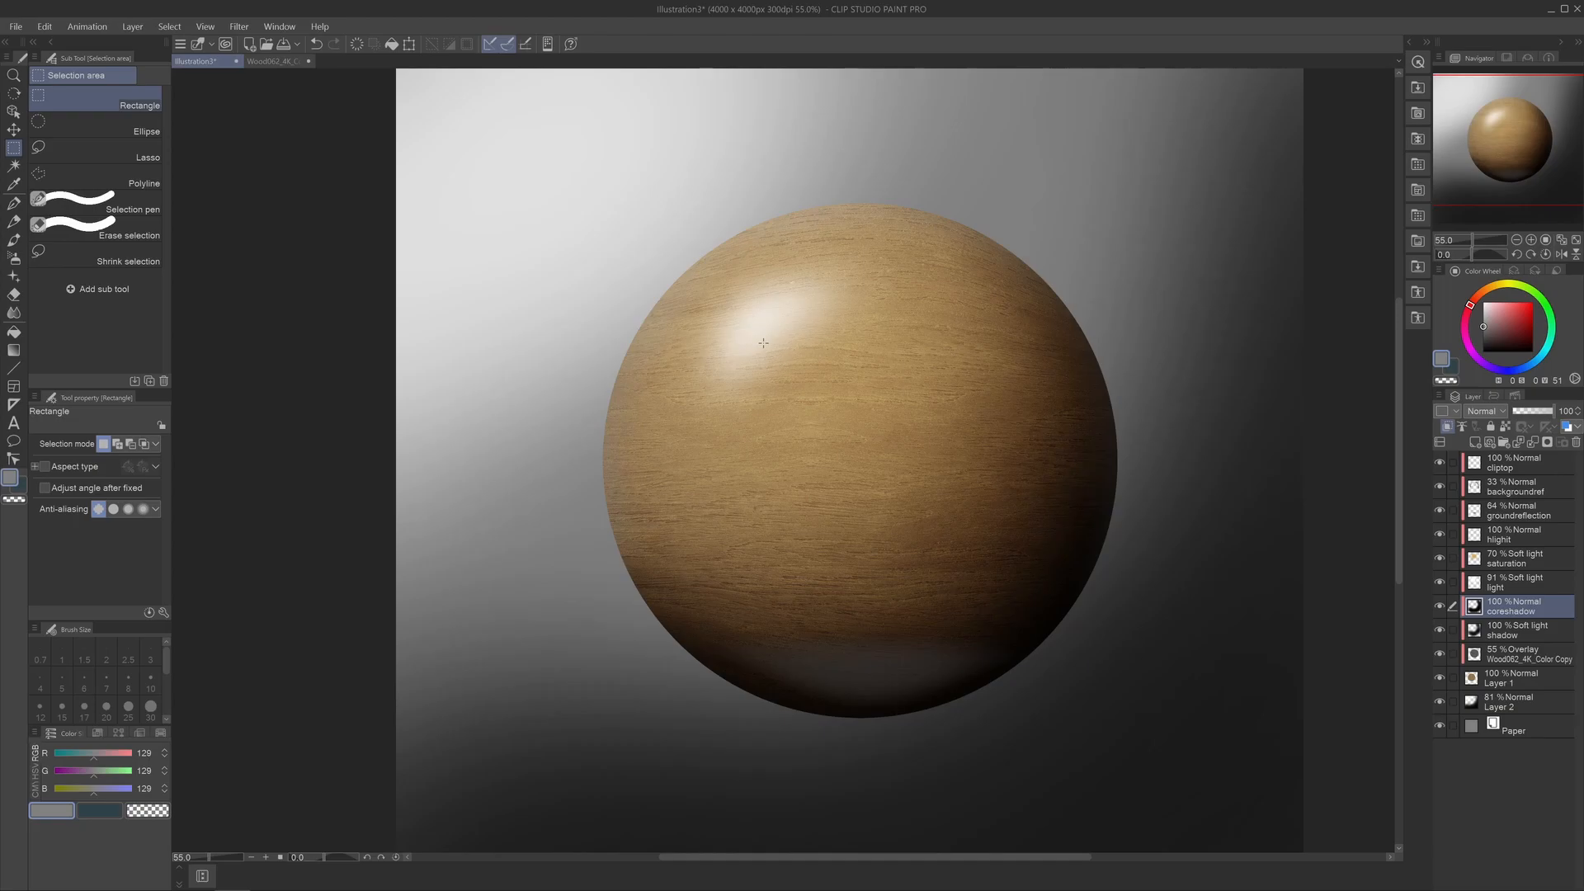
scroll(763, 344, up, 1)
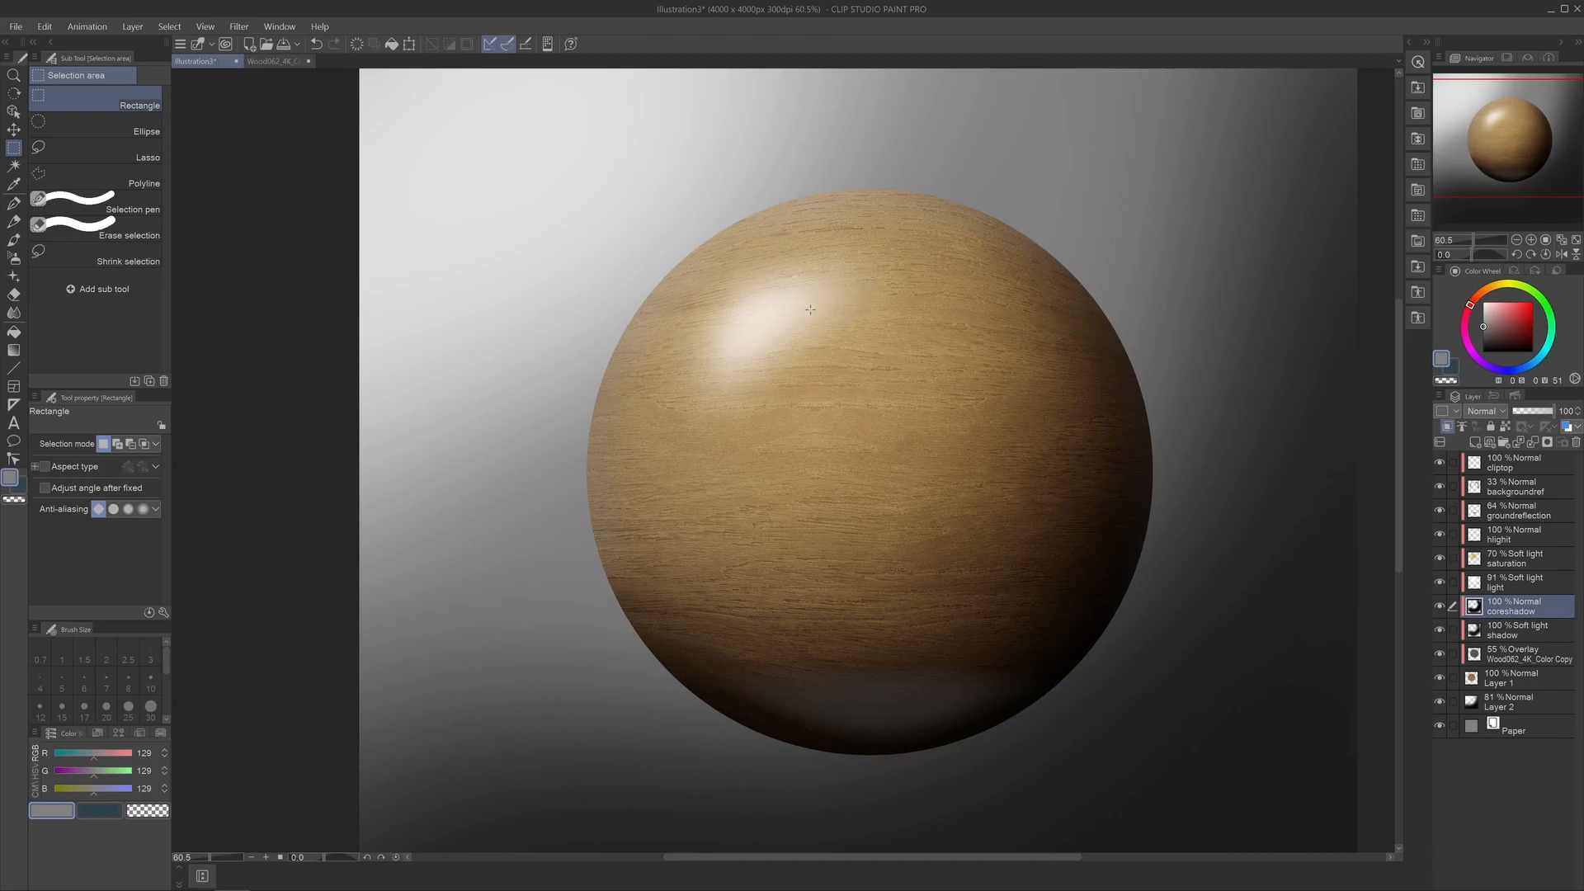
scroll(890, 347, down, 2)
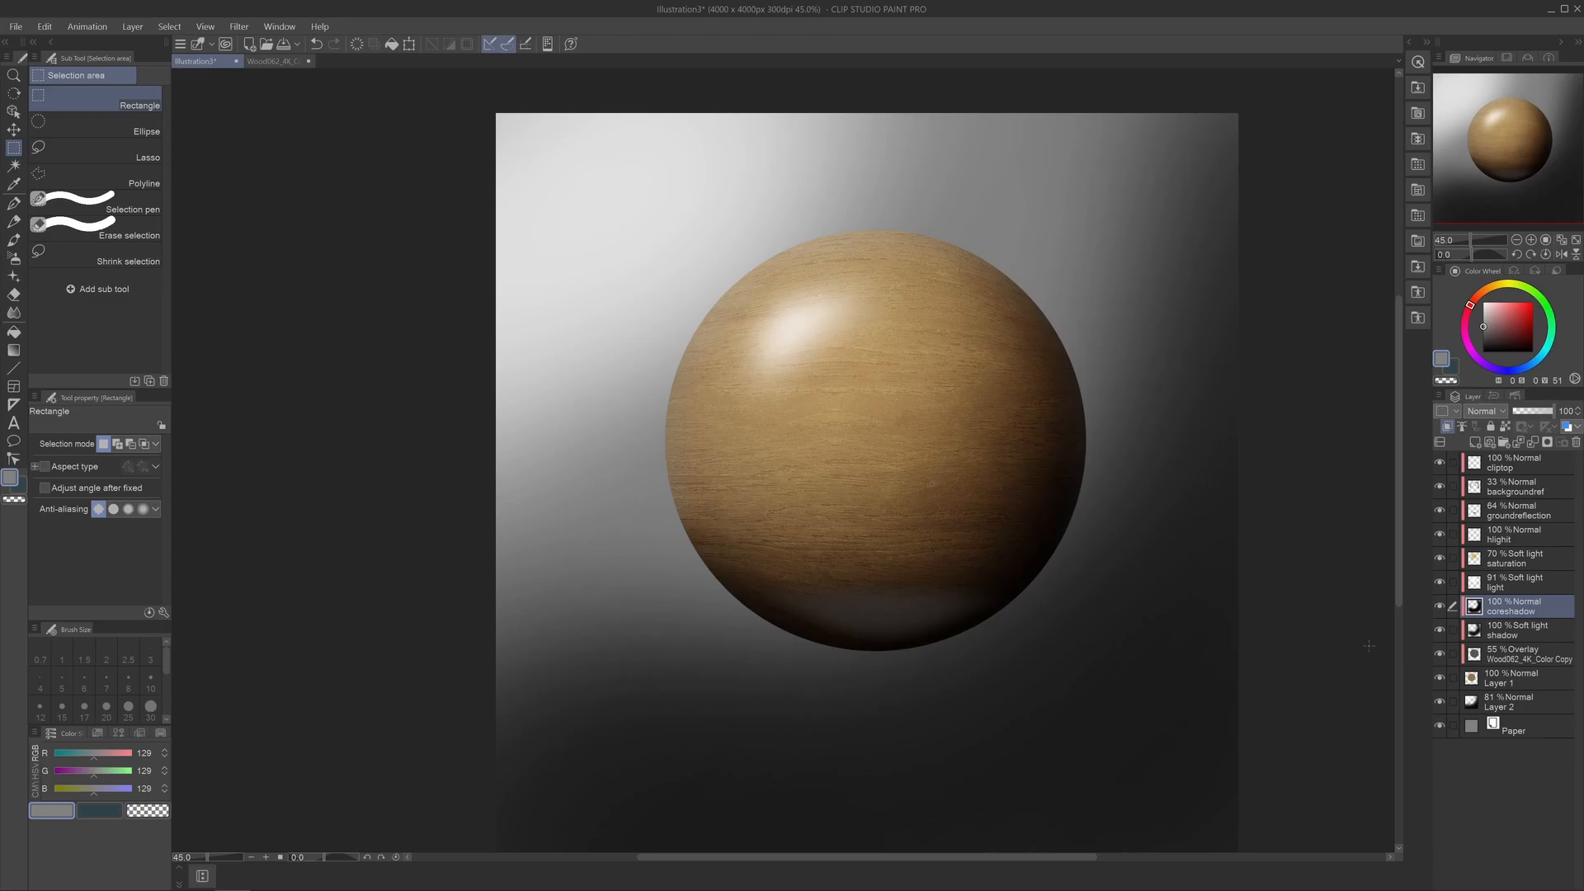
Add a new layer above Layer 2 and paint a black spot beneath the sphere with the Soft airbrush at size 2000.
click(1508, 707)
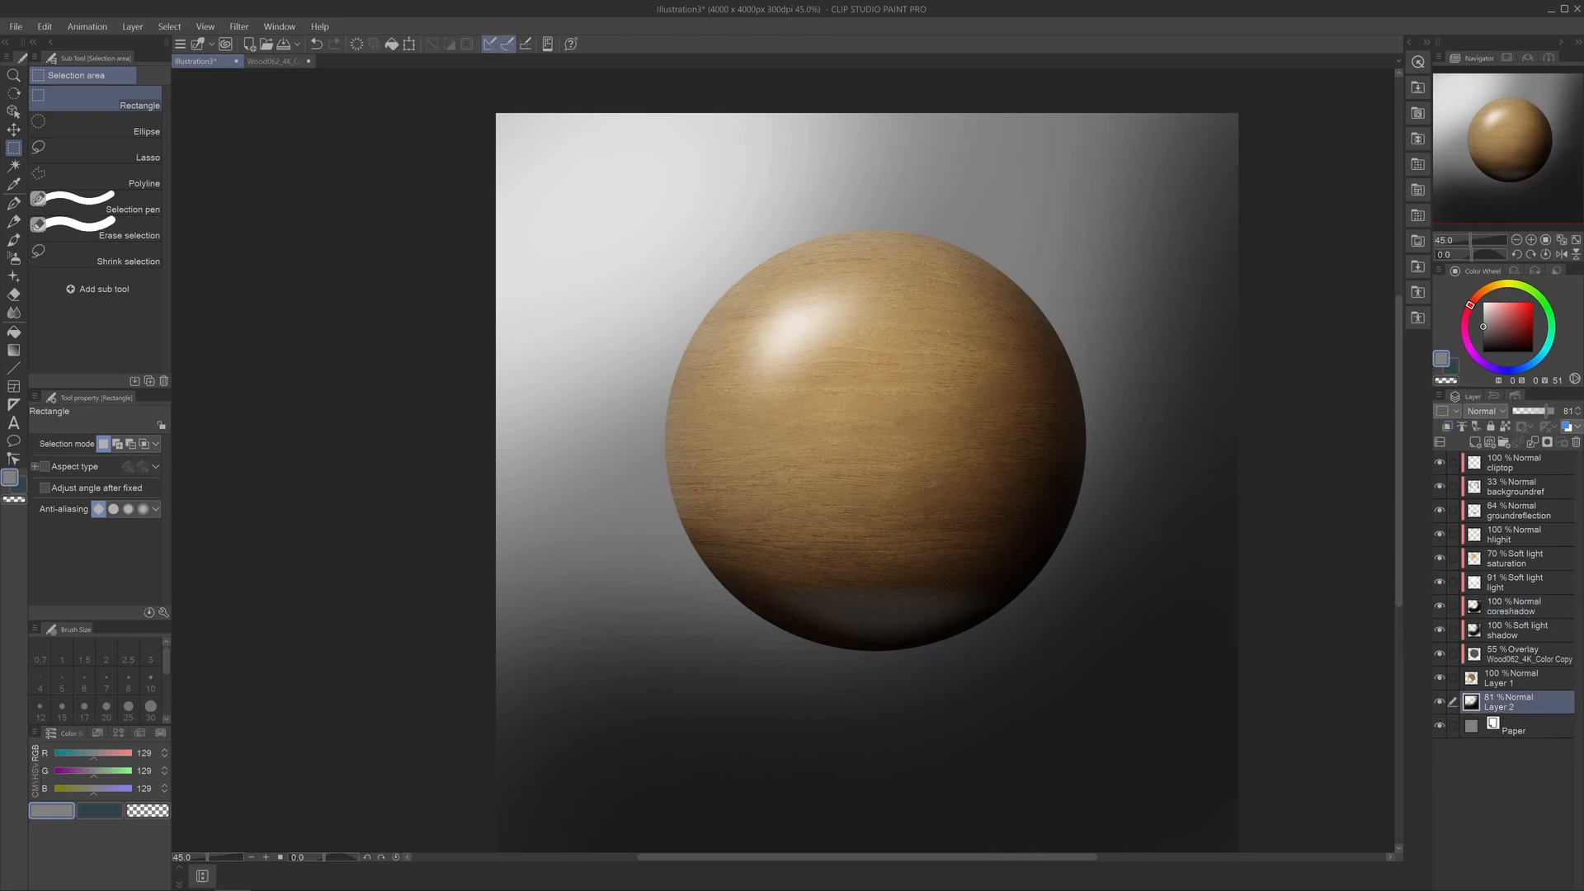
click(1475, 446)
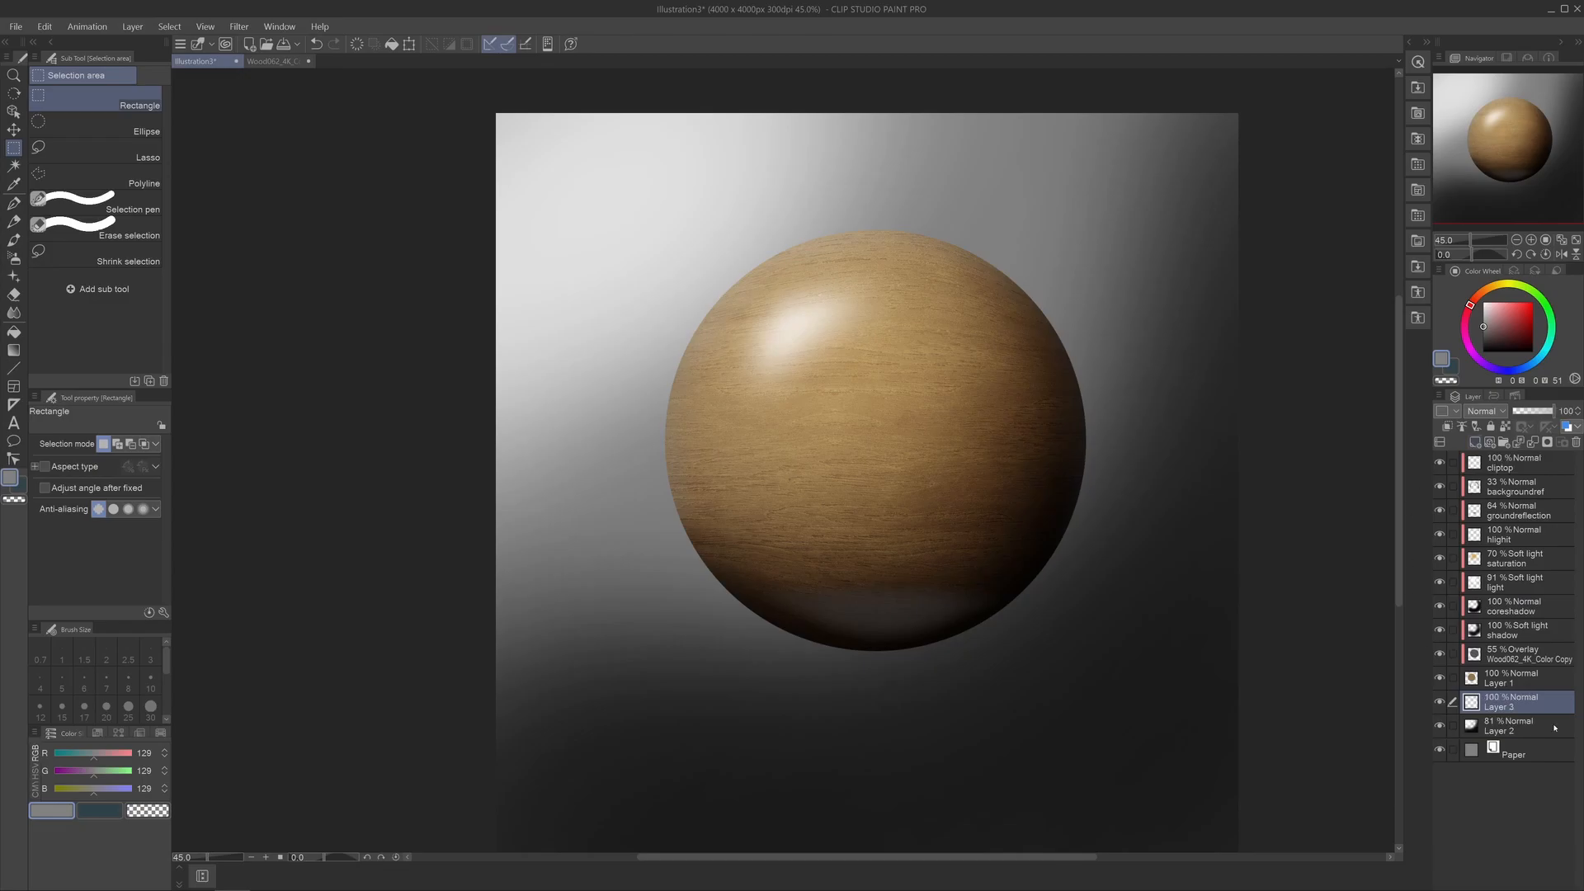
drag(1506, 343, 1482, 352)
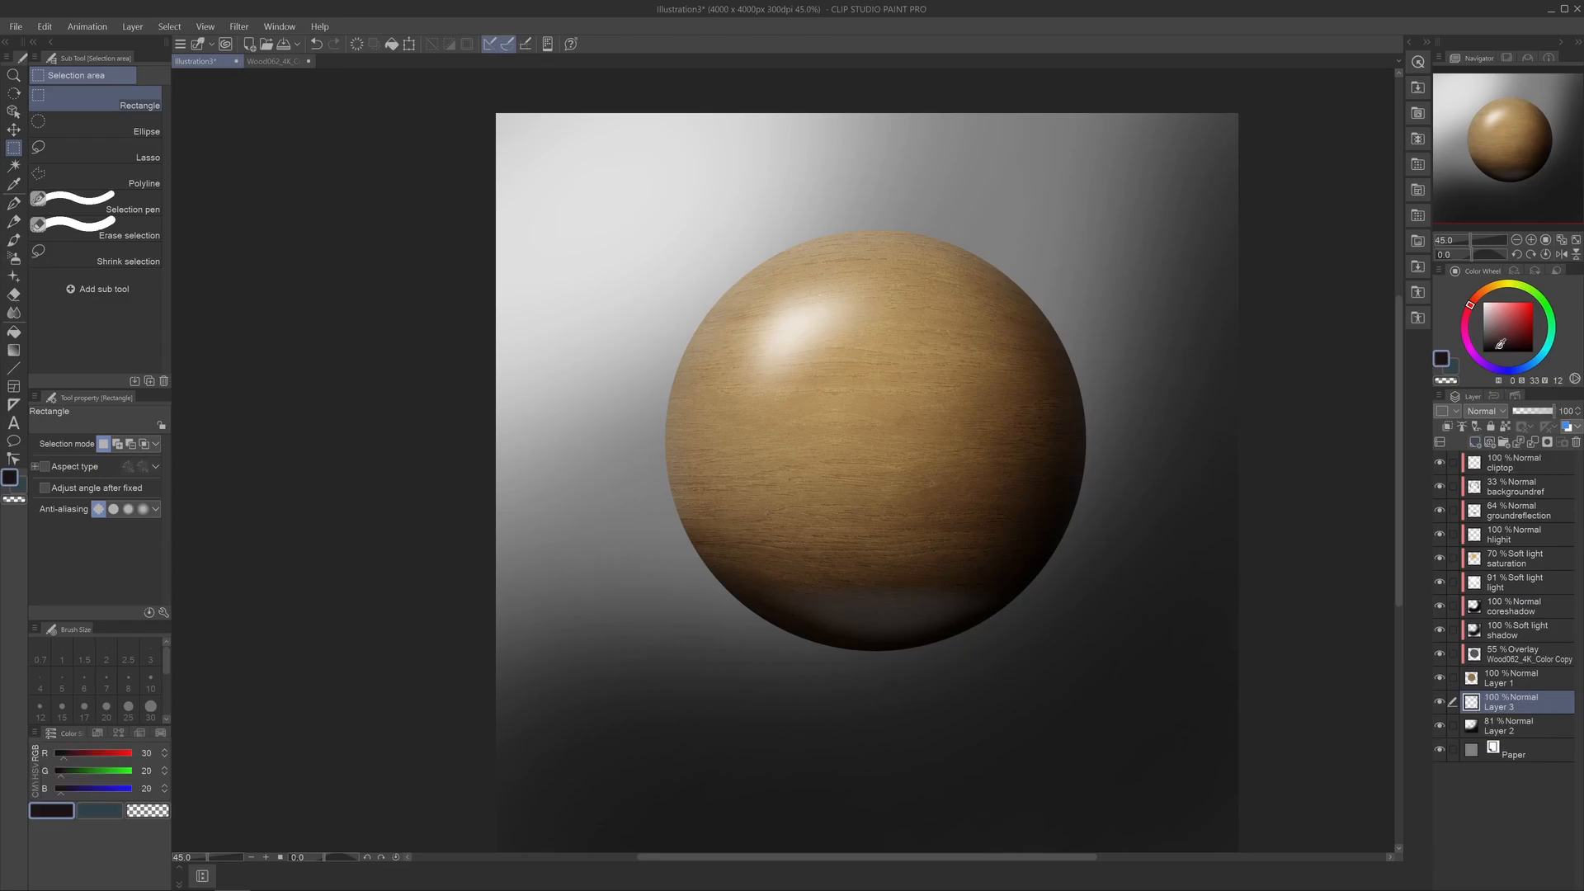
key(b)
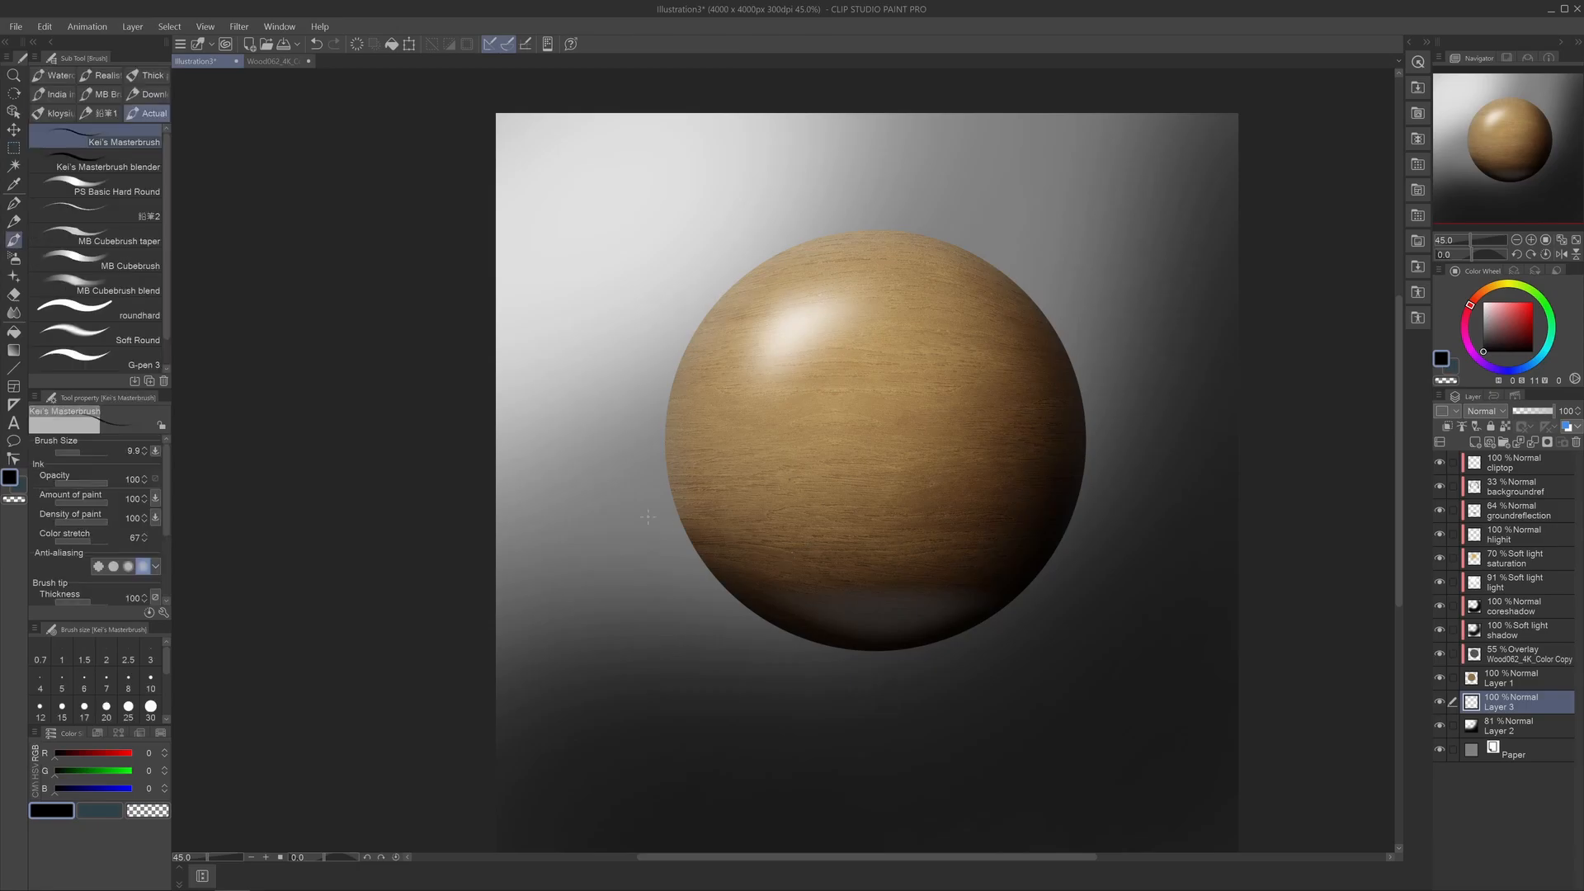
key(b)
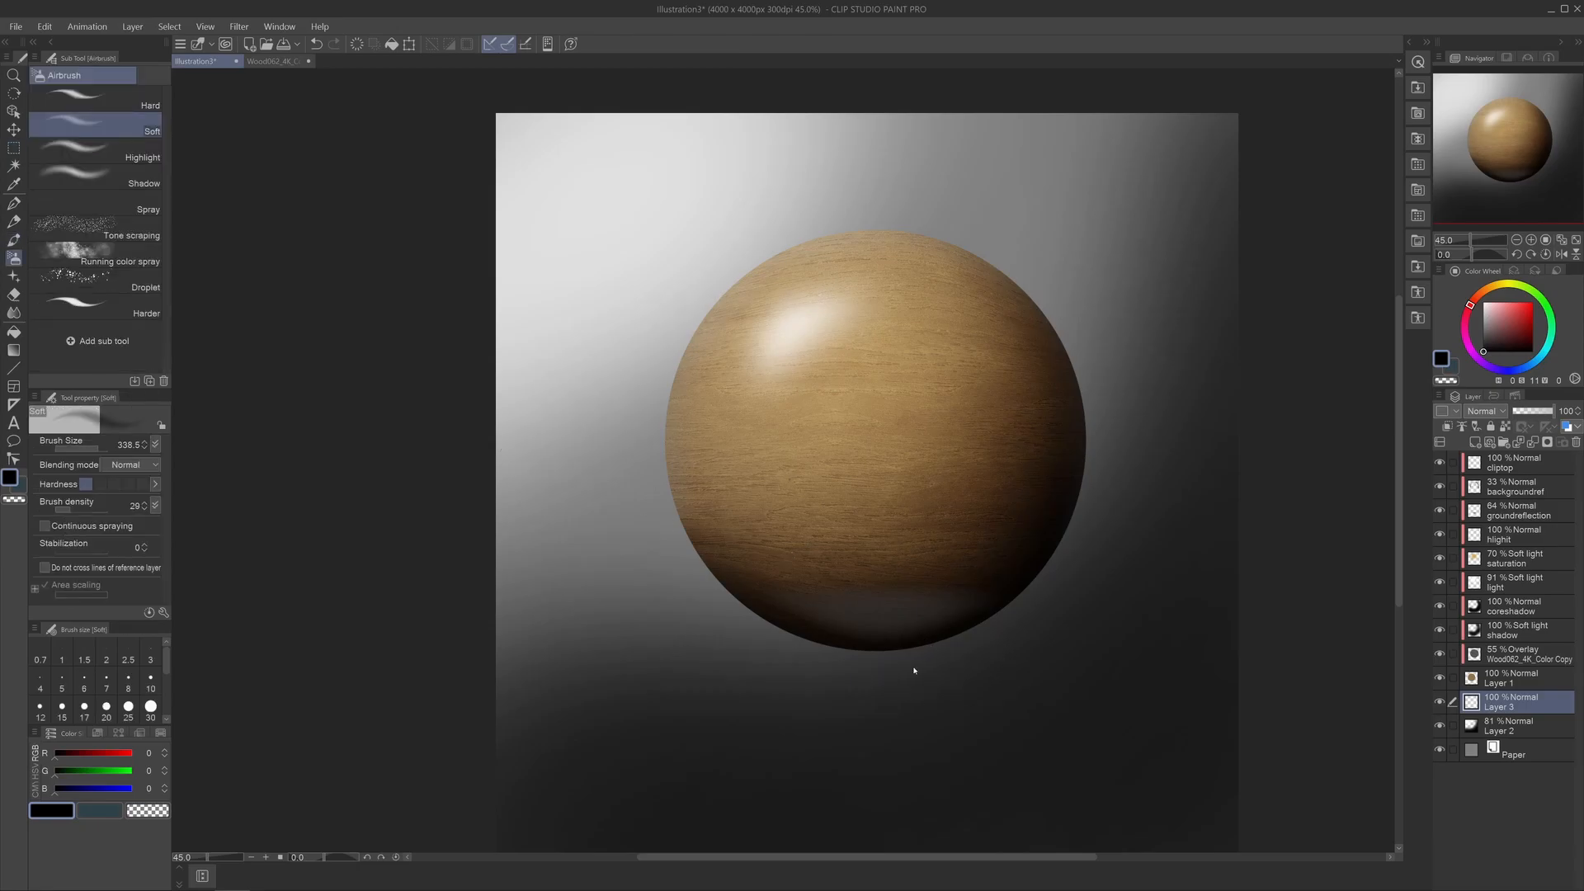
drag(1034, 682, 1153, 687)
click(883, 632)
click(883, 632)
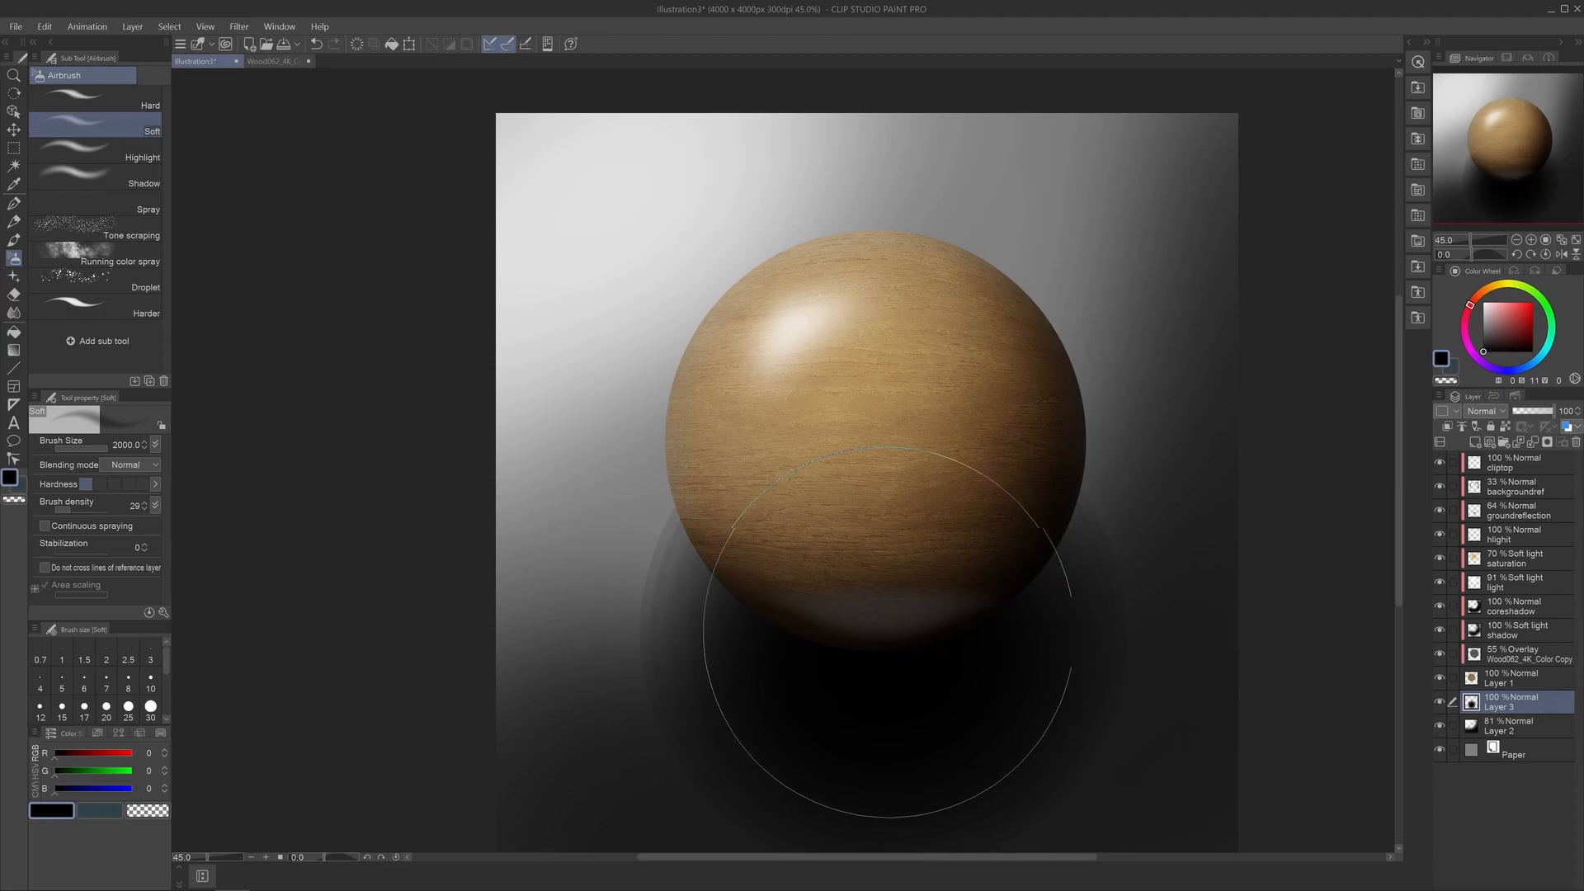
Flatten the black spot to 4% height, position it as a thin contact shadow under the sphere, and apply the transformation.
key(ctrl+t)
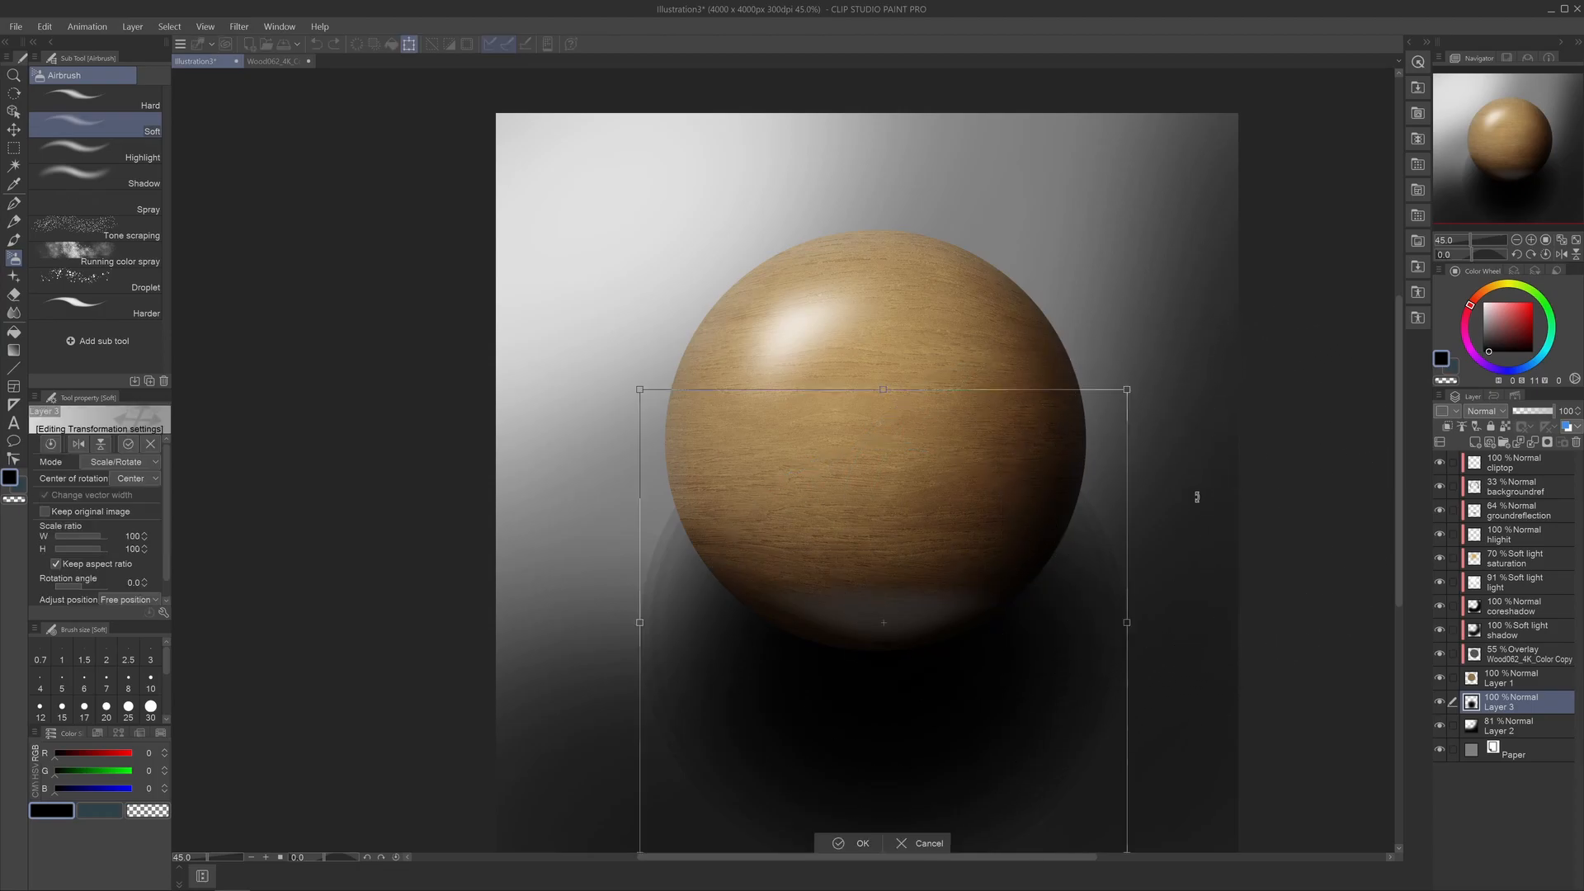
scroll(973, 679, down, 1)
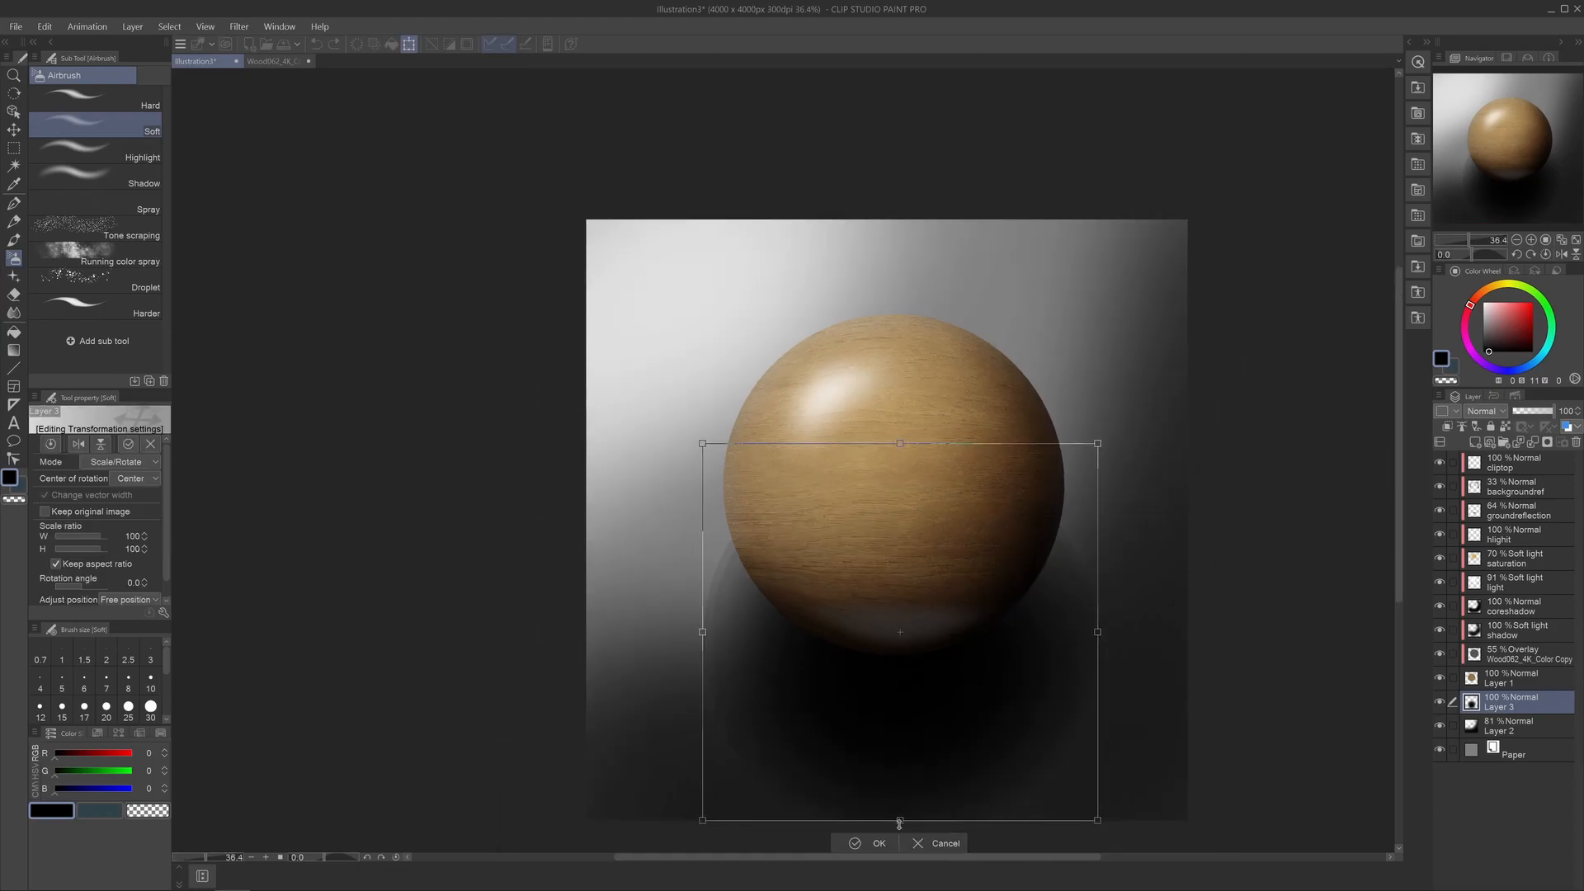
drag(900, 820, 1025, 670)
scroll(979, 463, up, 1)
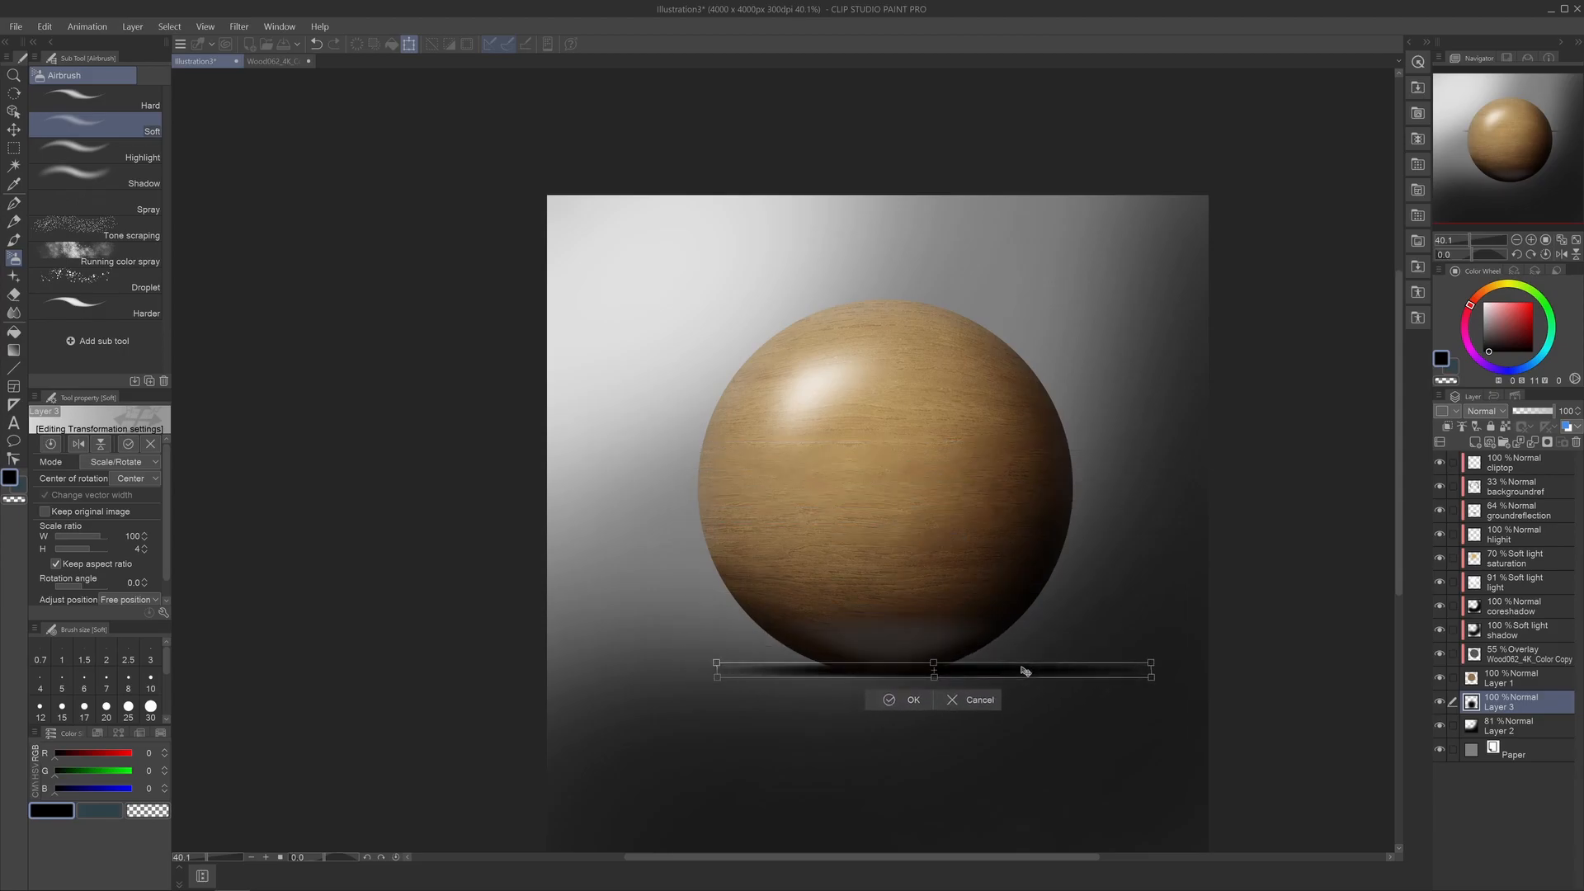
click(907, 700)
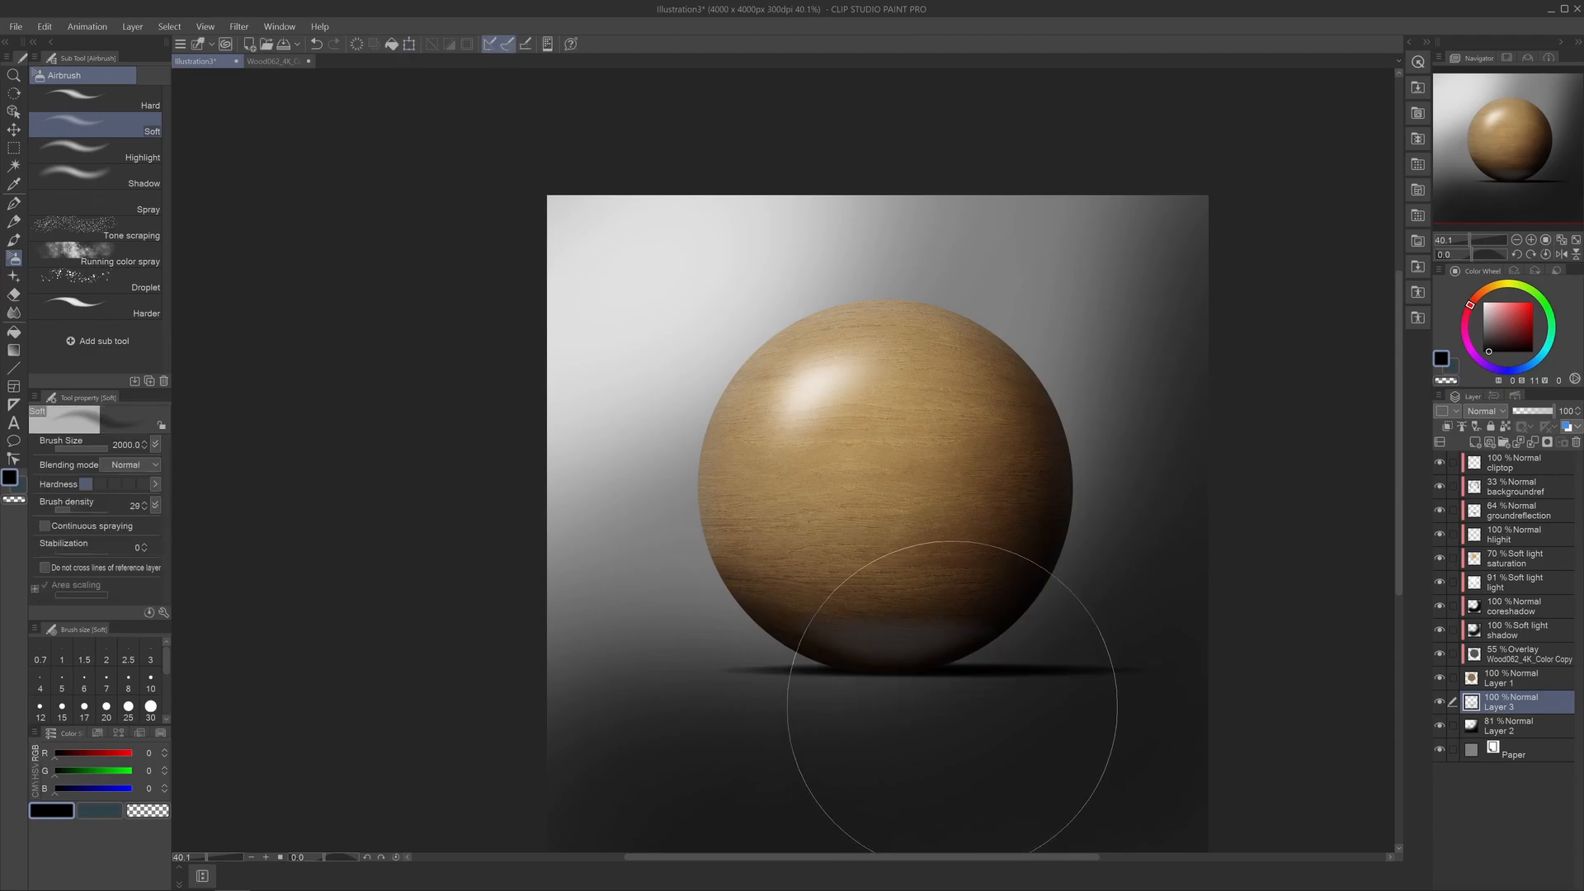